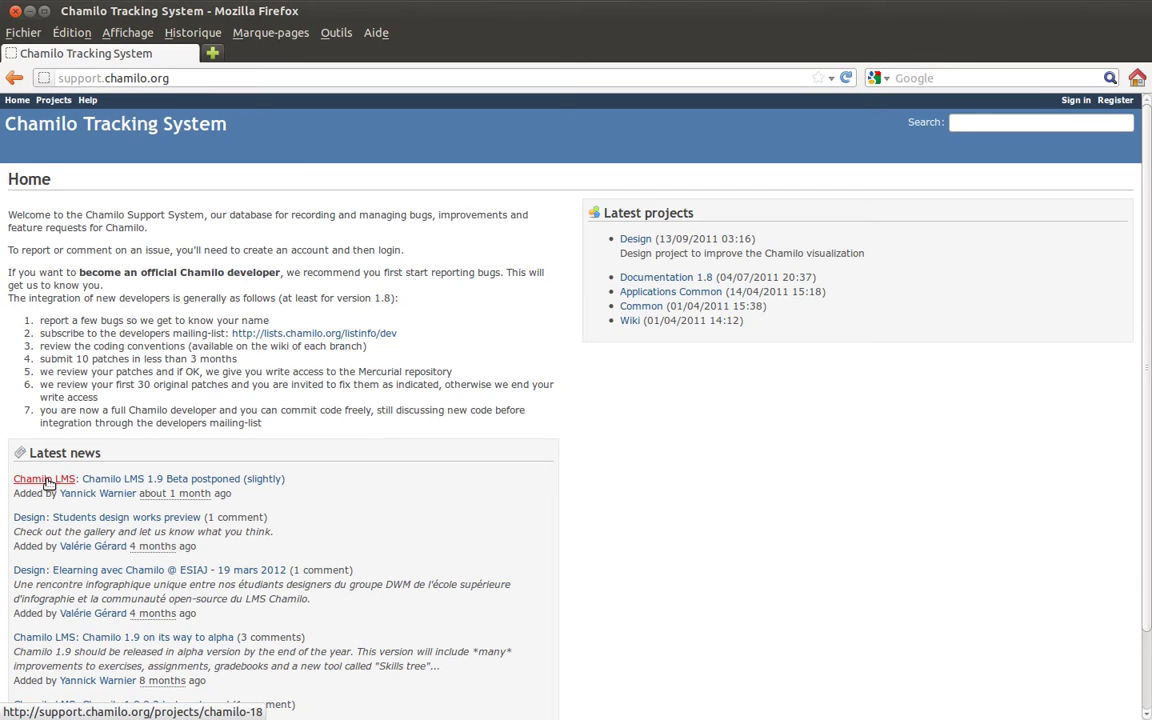
# - Open the Chamilo LMS project in a background tab, then go to the registration page
pyautogui.middleClick(47, 481)
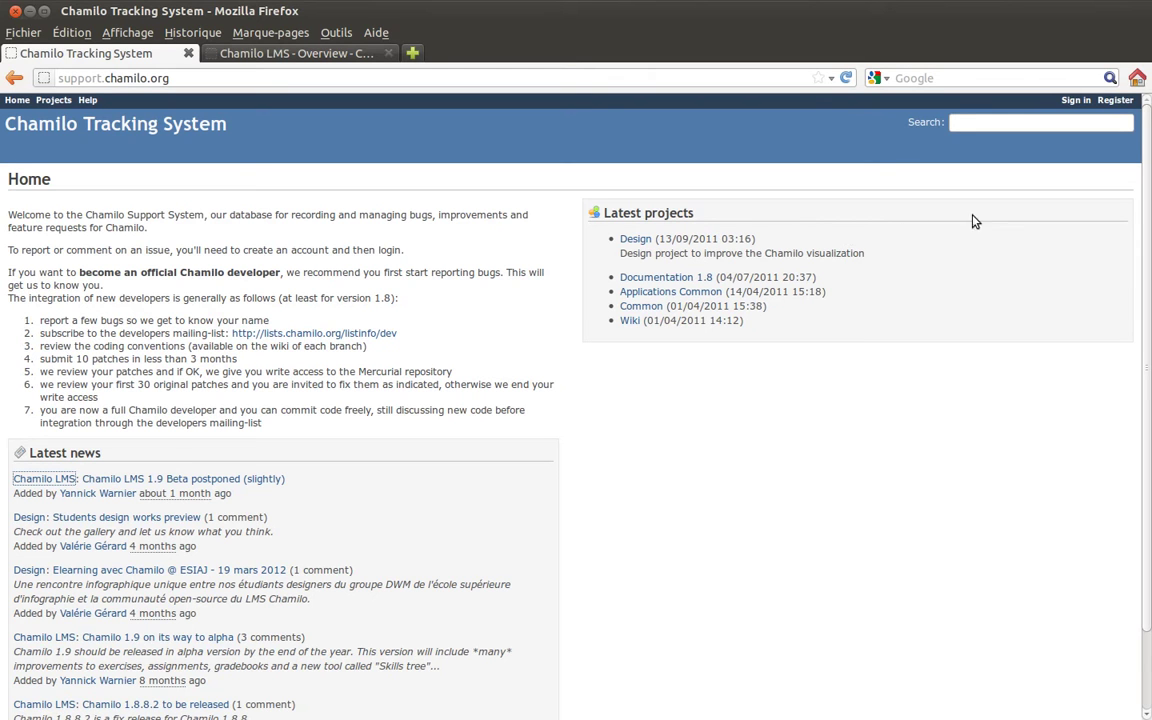
pyautogui.click(1116, 101)
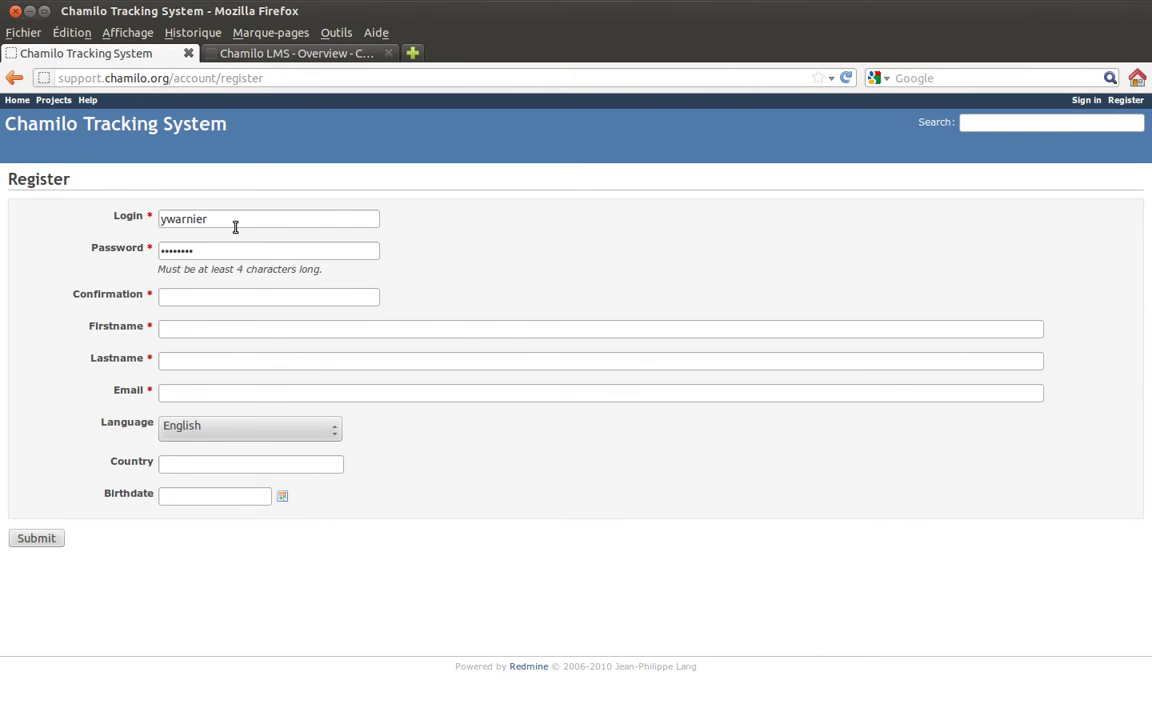
# - Replace the login text and enter the account password in the password and confirmation fields
pyautogui.moveTo(231, 219); pyautogui.dragTo(95, 216)
pyautogui.click(113, 216)
pyautogui.press('Tab')
pyautogui.press('Tab')
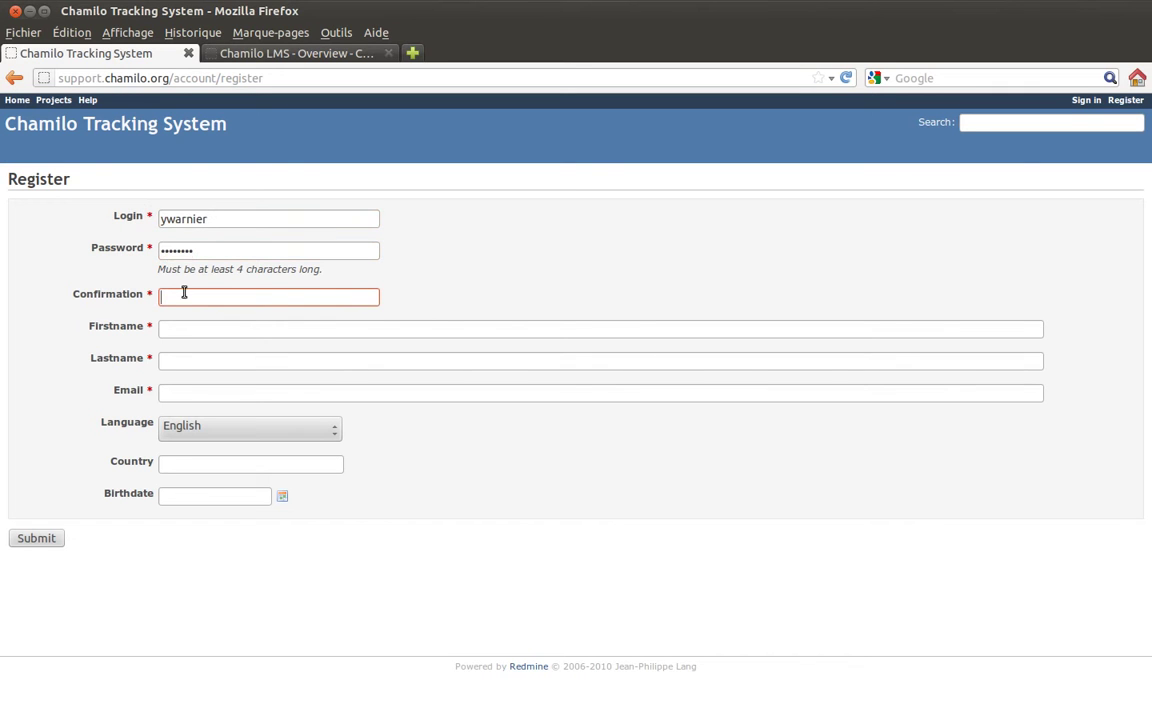
pyautogui.write('••••••••')
pyautogui.press('Tab')
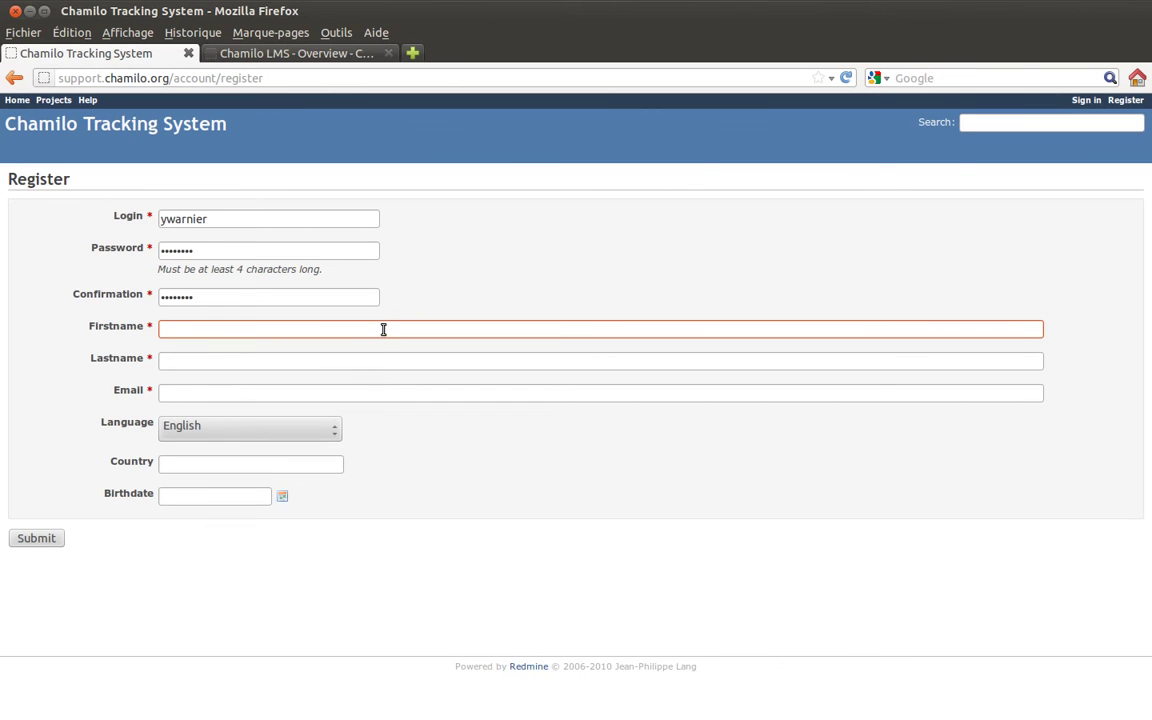
pyautogui.moveTo(59, 77); pyautogui.dragTo(169, 78)
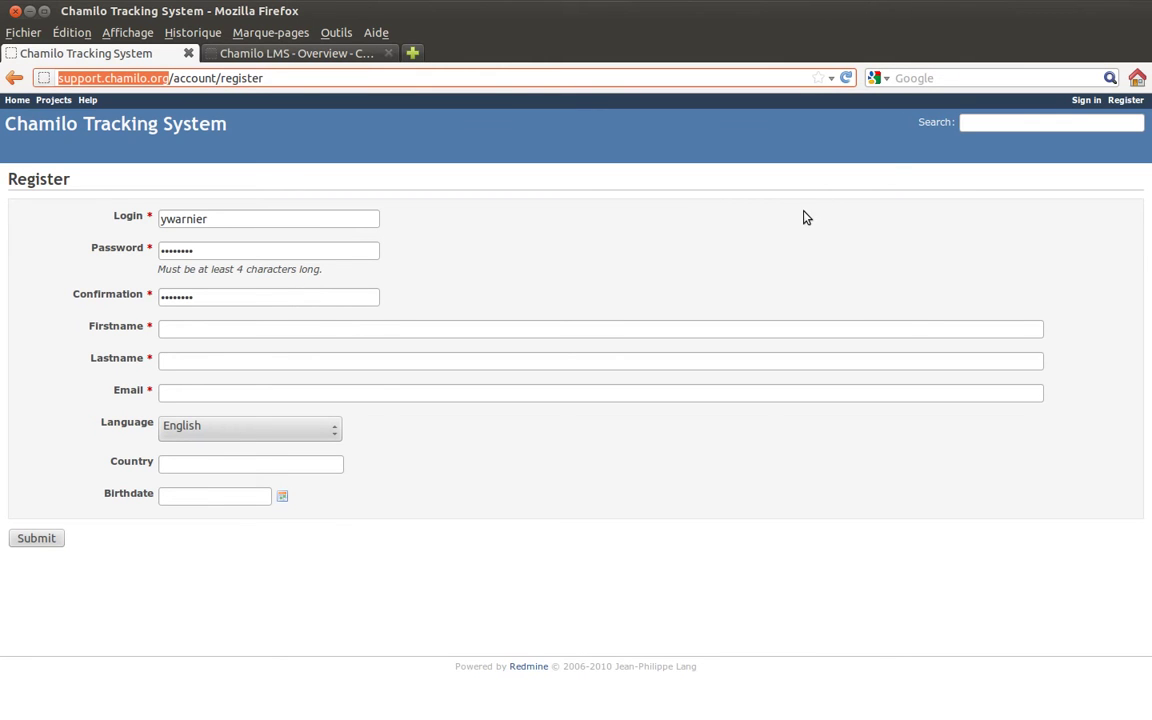
# - Log in with 'Stay logged in' ticked, landing on My page with 45 assigned issues
pyautogui.click(1085, 101)
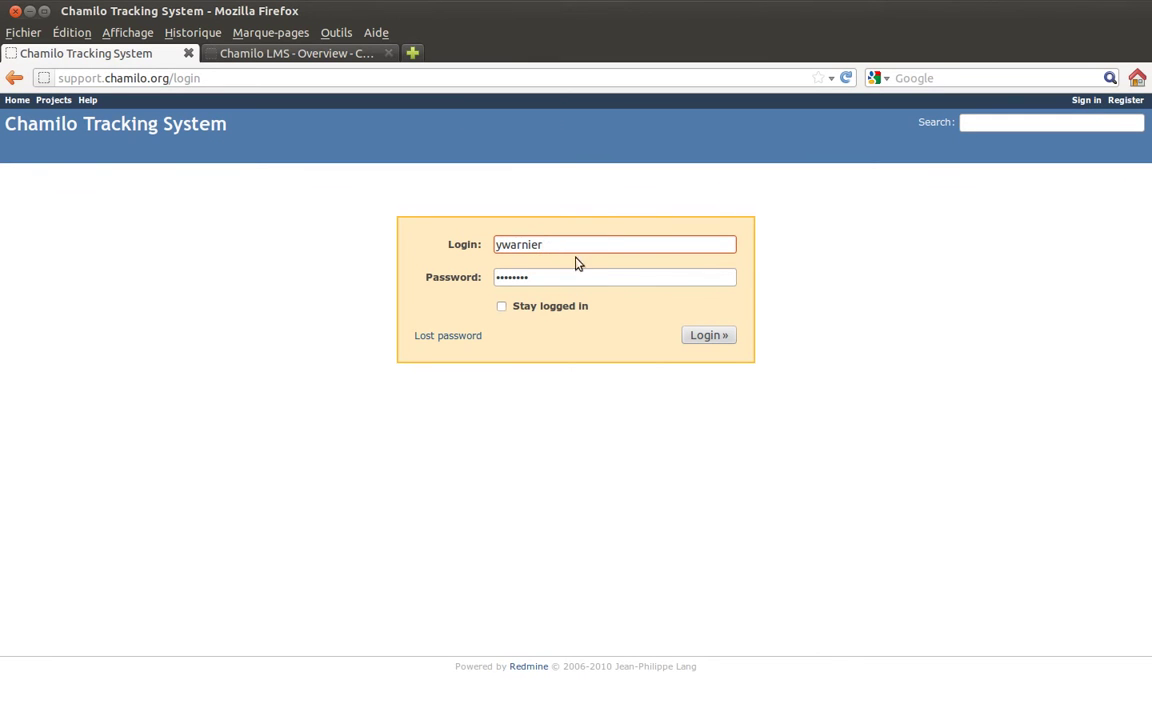
pyautogui.click(502, 308)
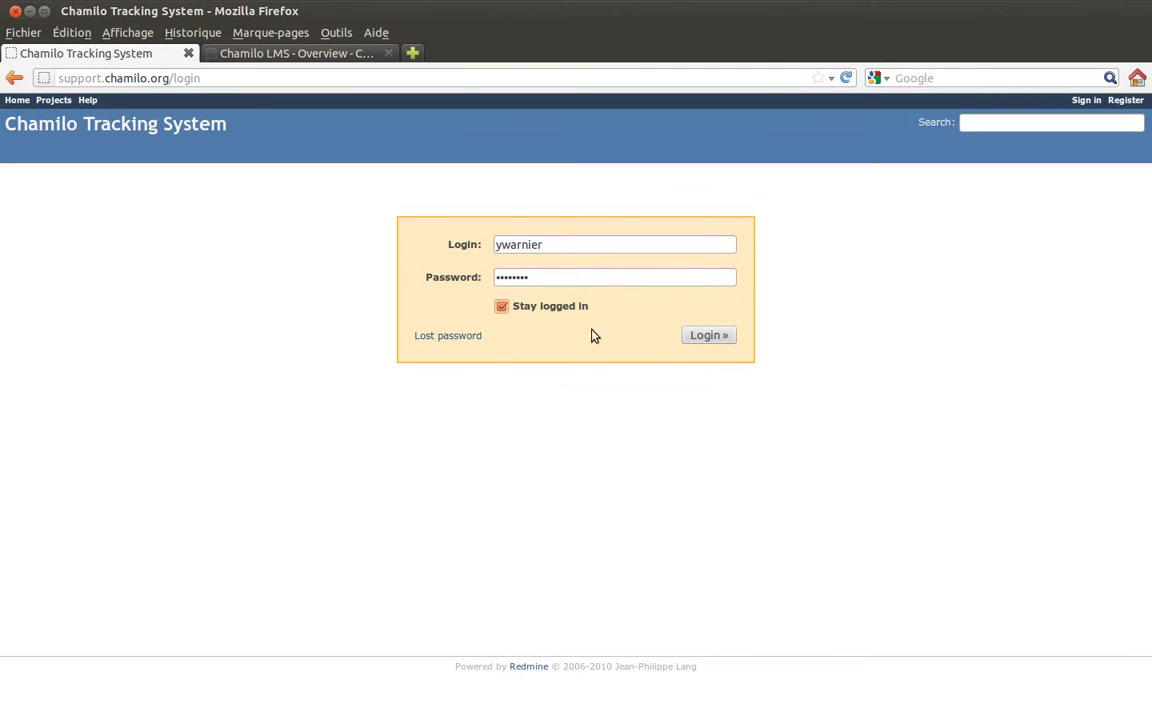
pyautogui.click(701, 337)
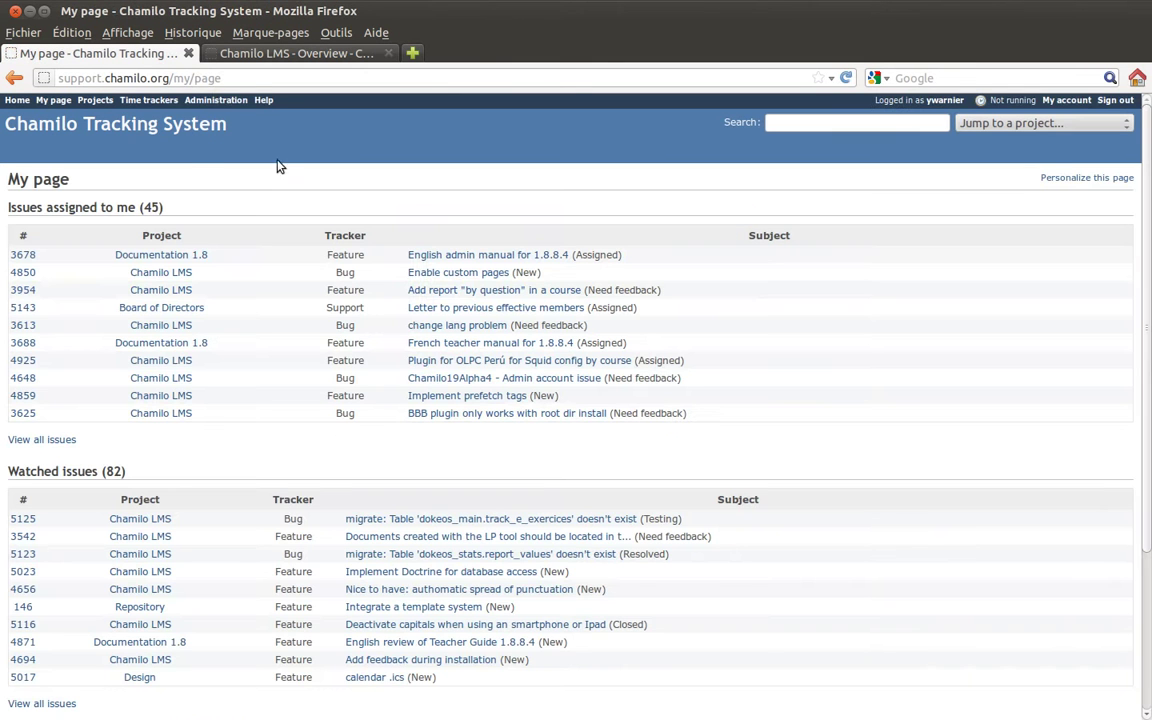
# - Scroll through My page's assigned issues, watched issues and recent spent time
pyautogui.moveTo(222, 78); pyautogui.dragTo(169, 78)
pyautogui.click(282, 78)
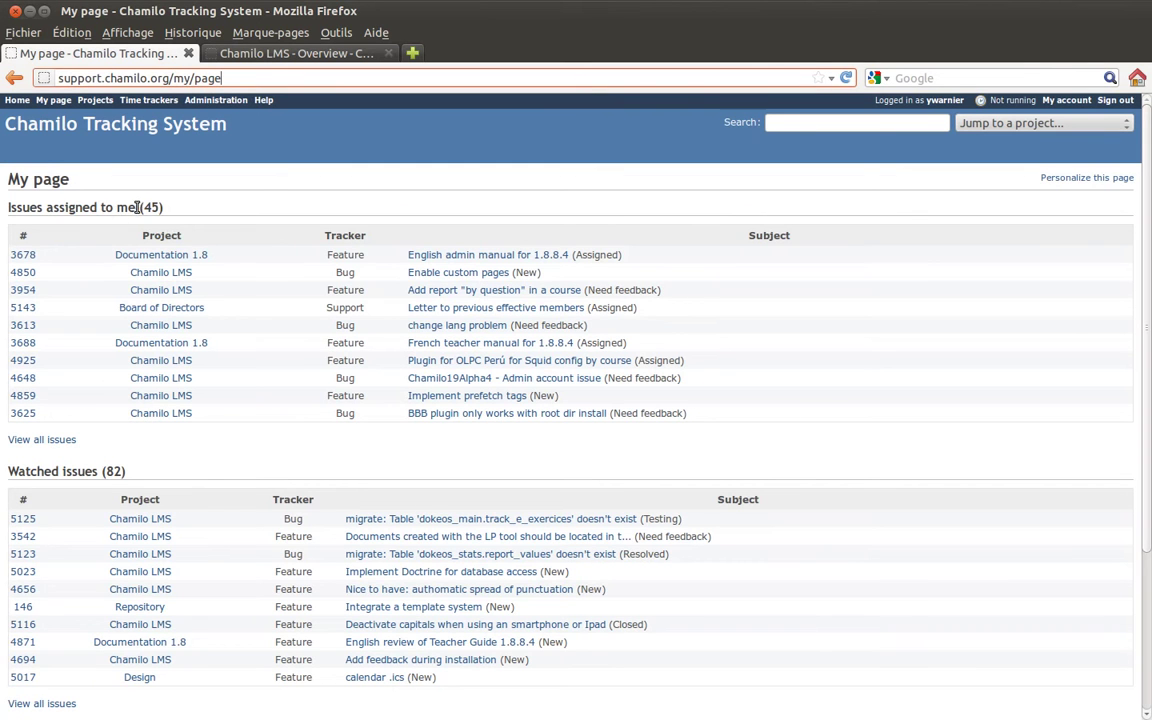
pyautogui.scroll(-3, 285, 215)
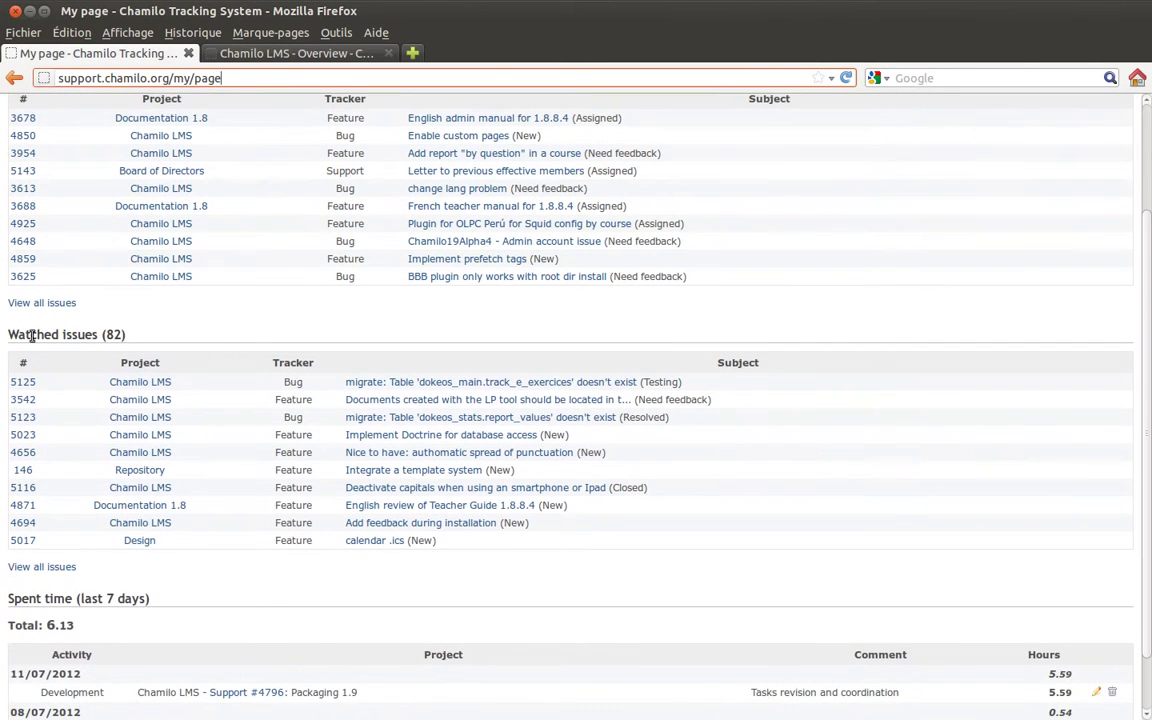
pyautogui.scroll(-2, 253, 330)
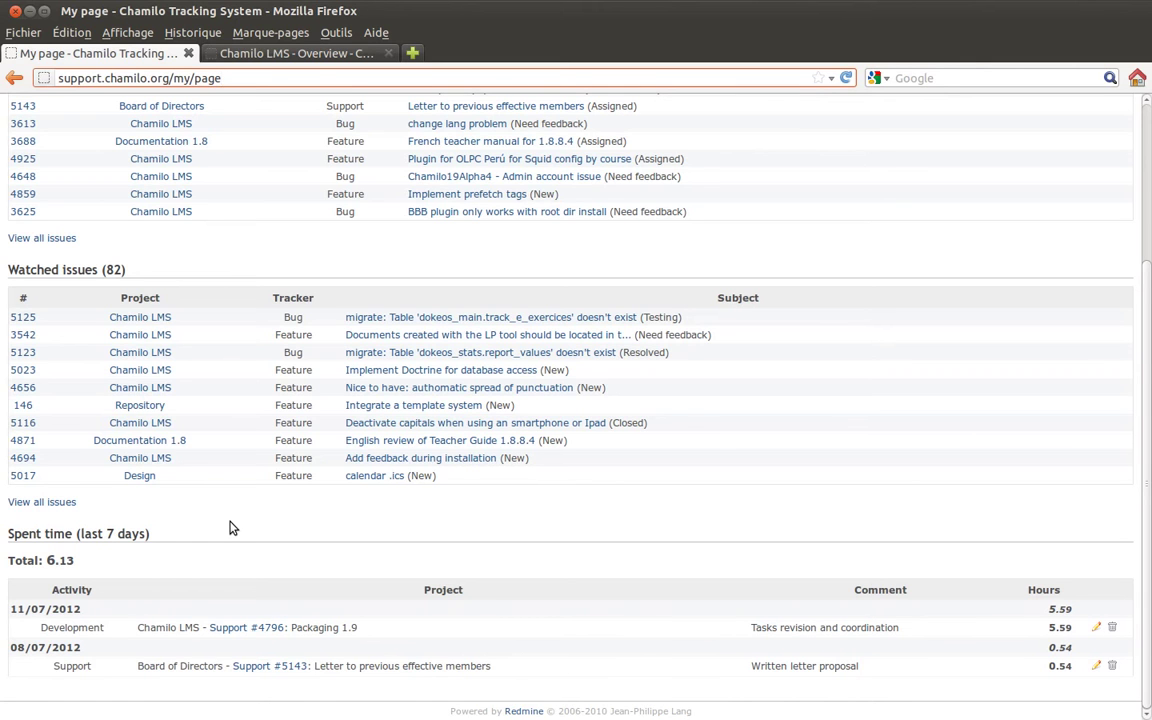
pyautogui.scroll(4, 230, 528)
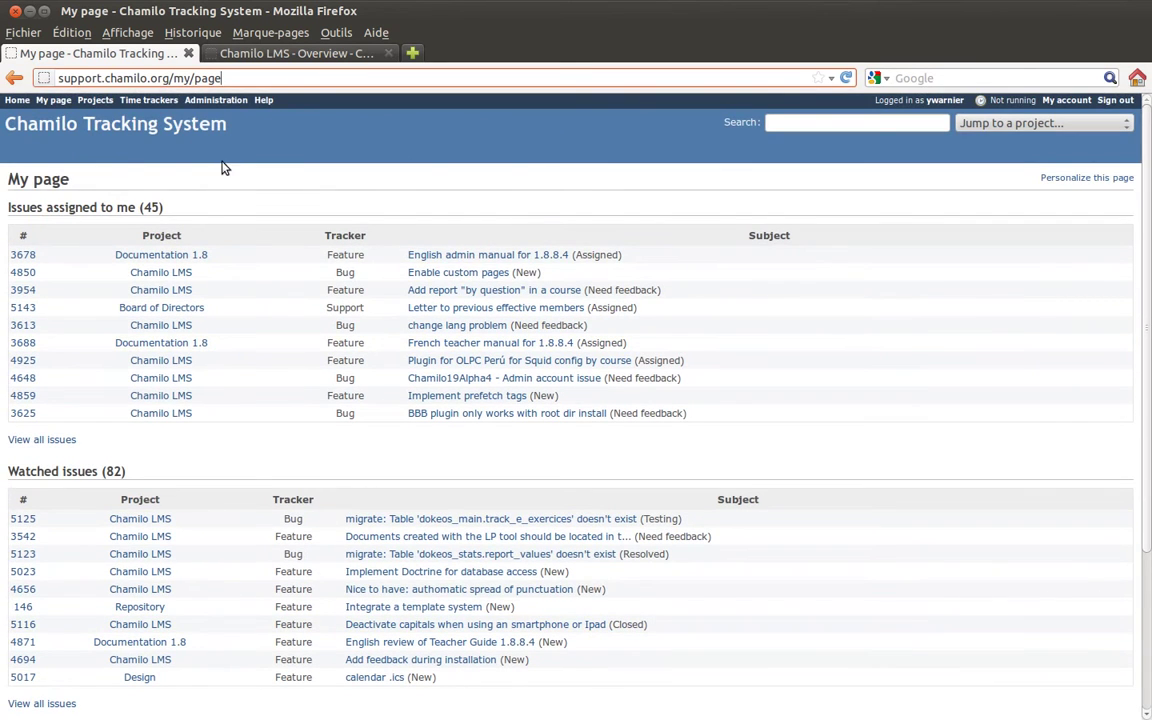
# - Visit Home, return to My page, then go to the Projects list
pyautogui.click(16, 101)
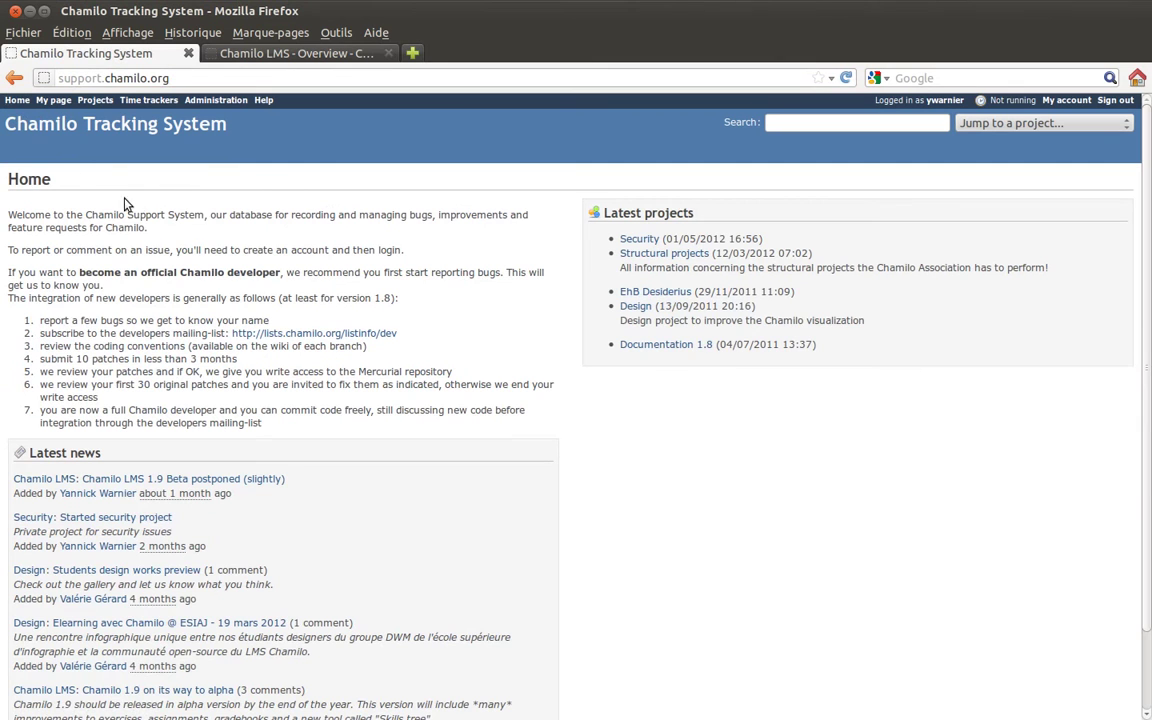
pyautogui.click(53, 100)
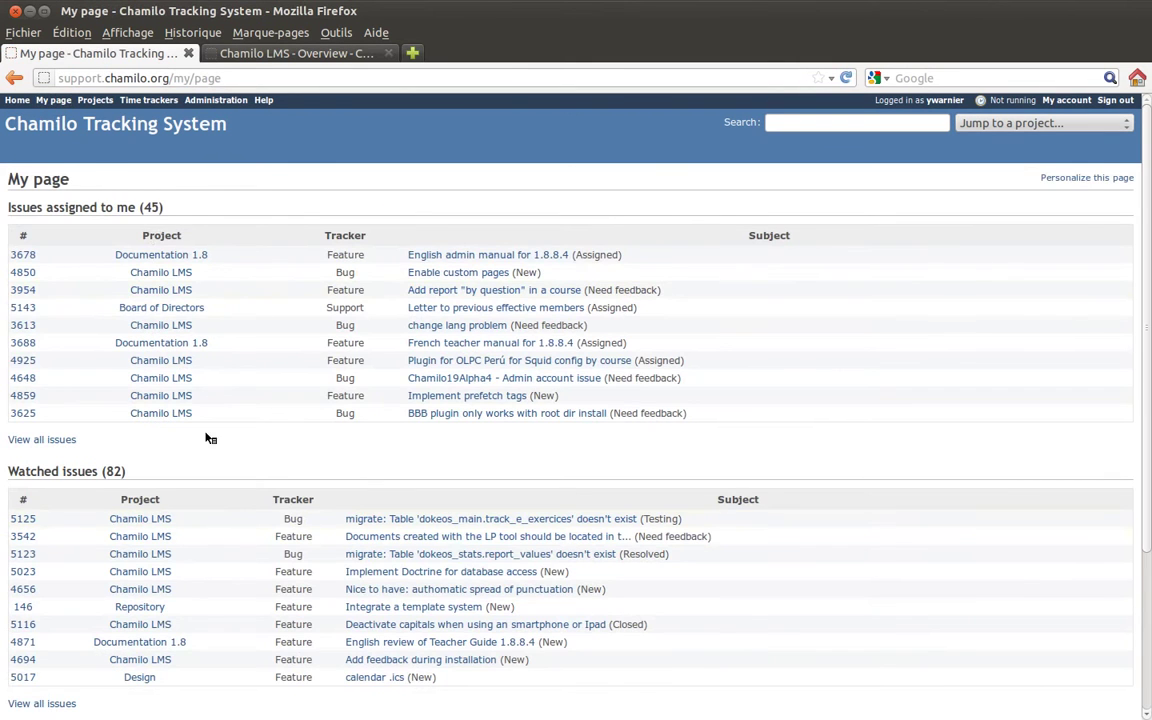
pyautogui.click(96, 101)
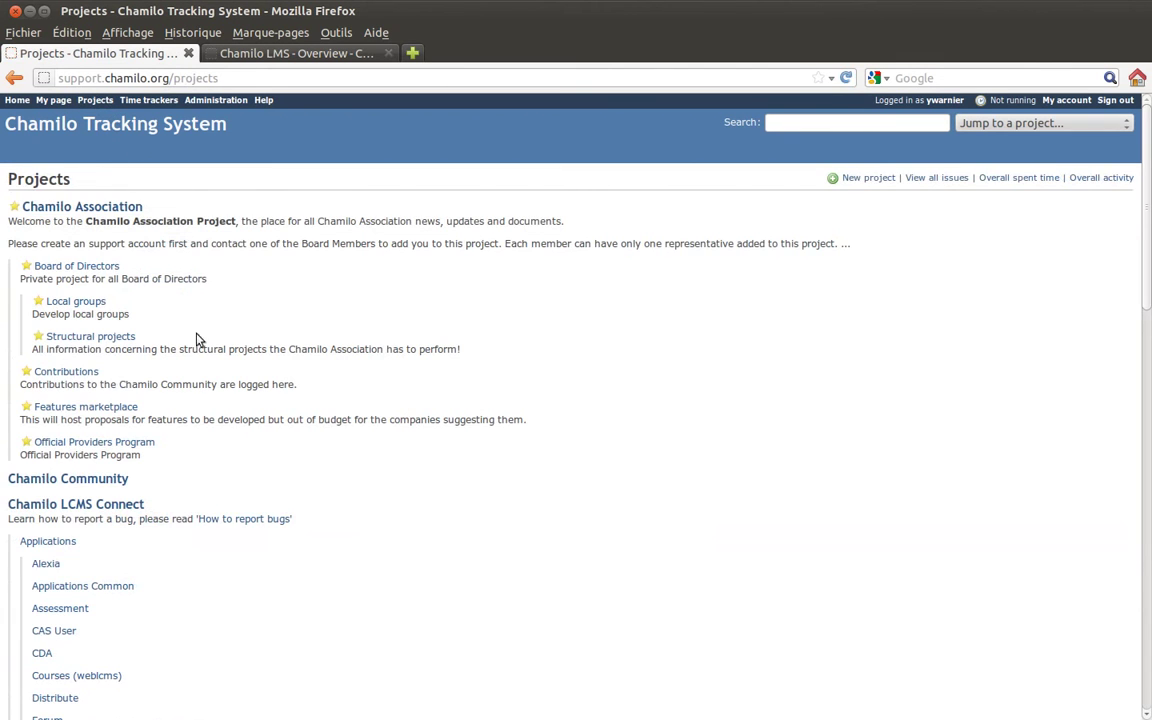
# - Scroll to the bottom of the Projects list and back up, then open the user's profile
pyautogui.scroll(-3, 301, 311)
pyautogui.scroll(-15, 301, 311)
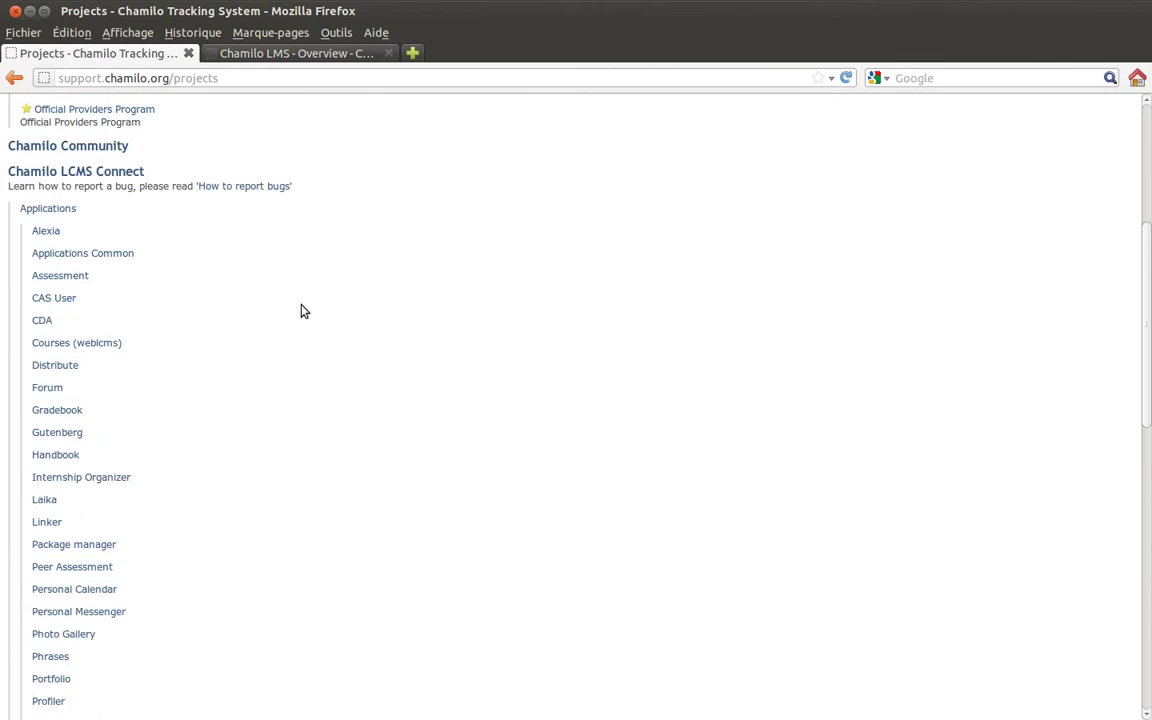
pyautogui.scroll(-2, 305, 307)
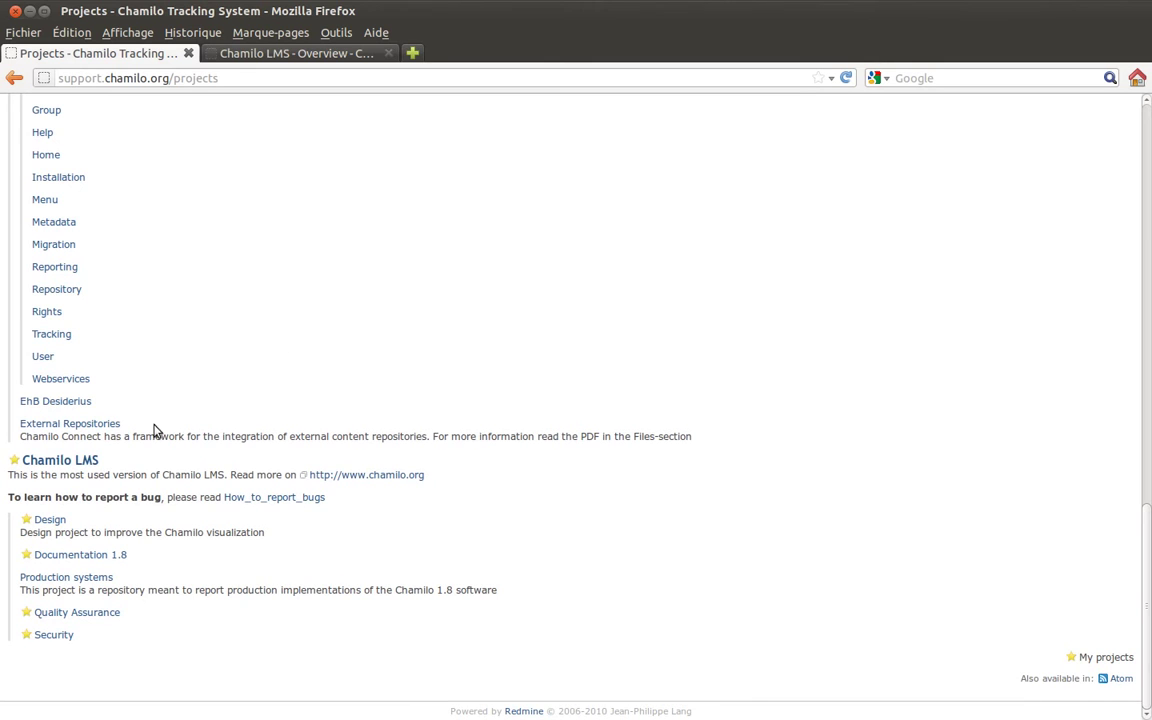
pyautogui.scroll(20, 321, 255)
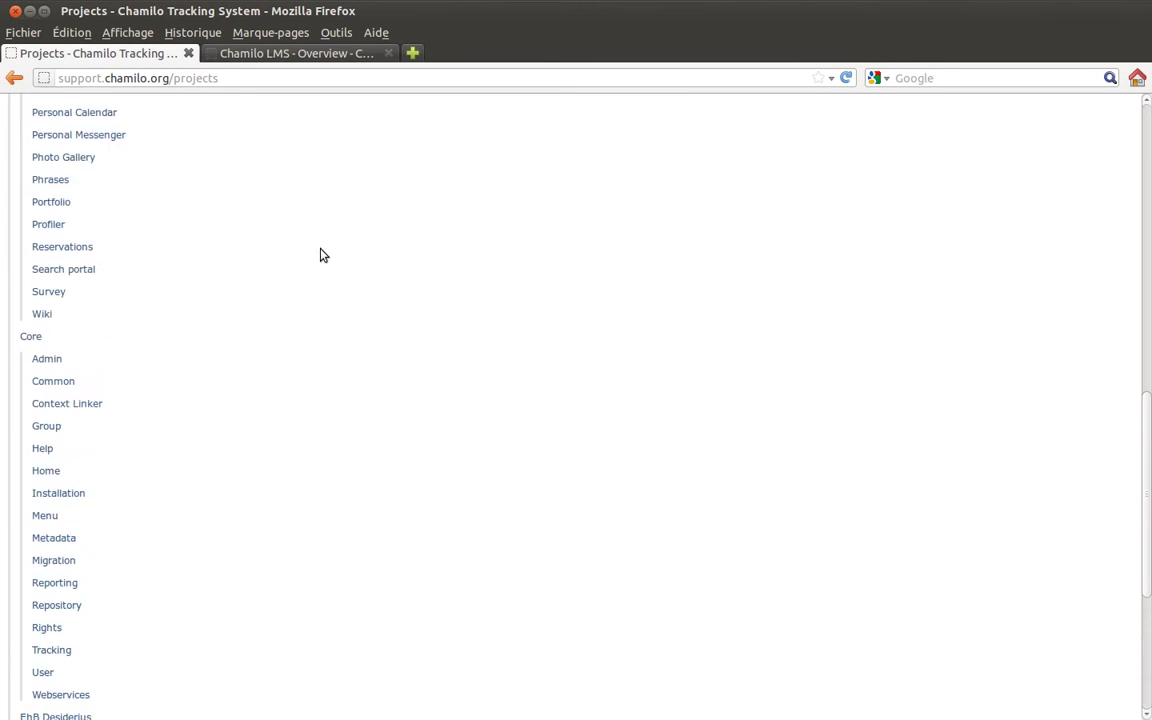
pyautogui.scroll(3, 321, 255)
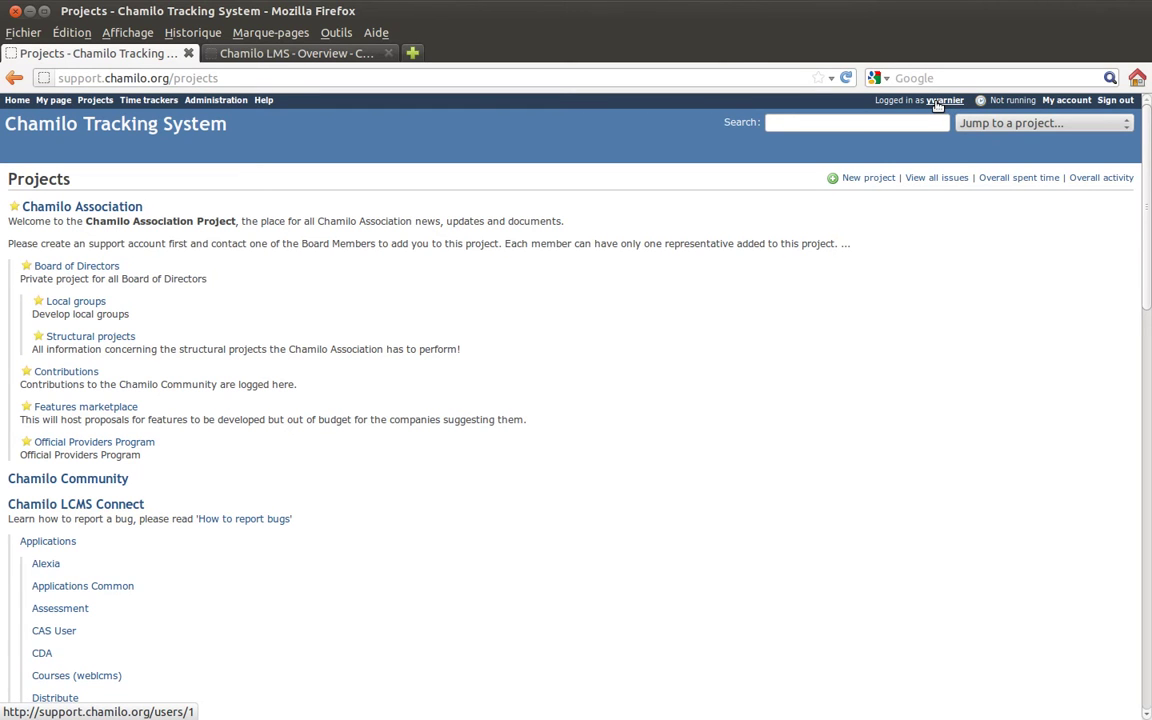
pyautogui.click(938, 101)
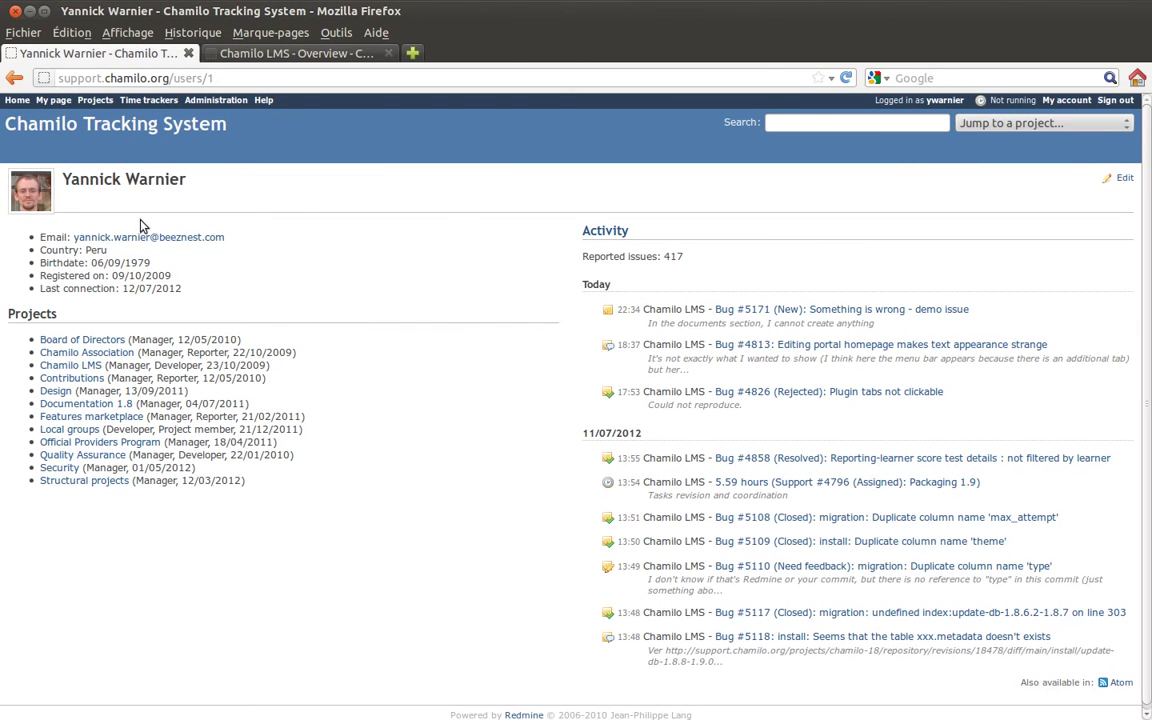
# - Return from the profile to the projects list, then open My account settings
pyautogui.click(14, 78)
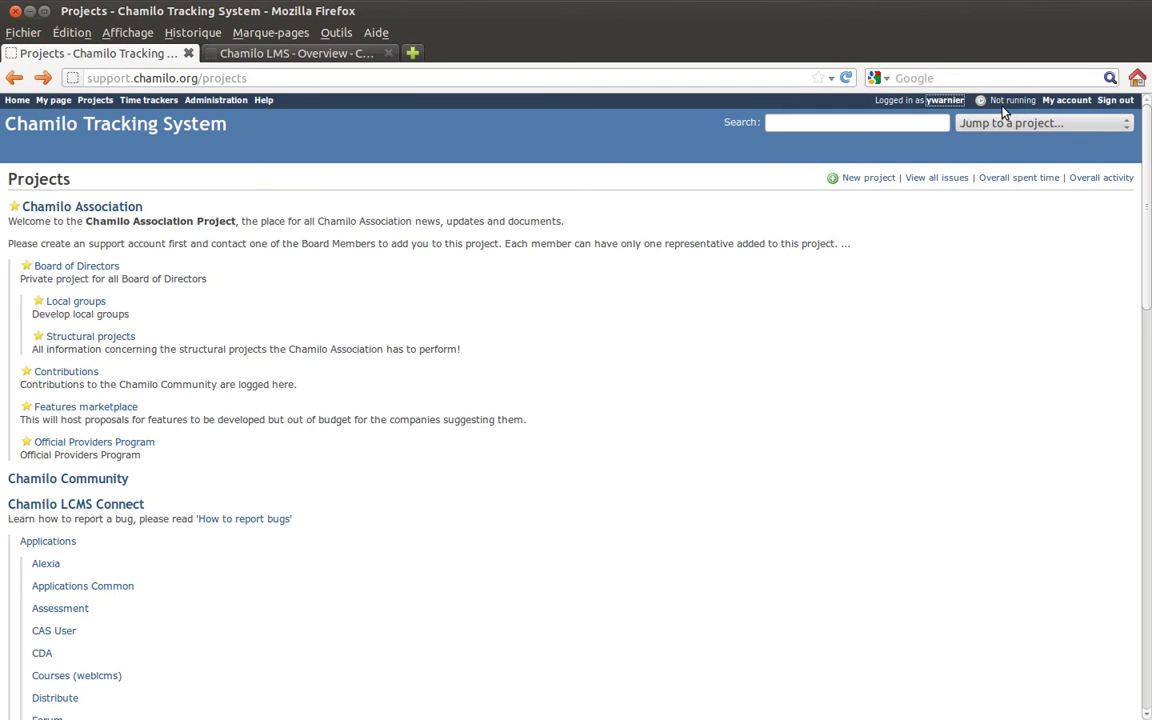
pyautogui.click(1060, 103)
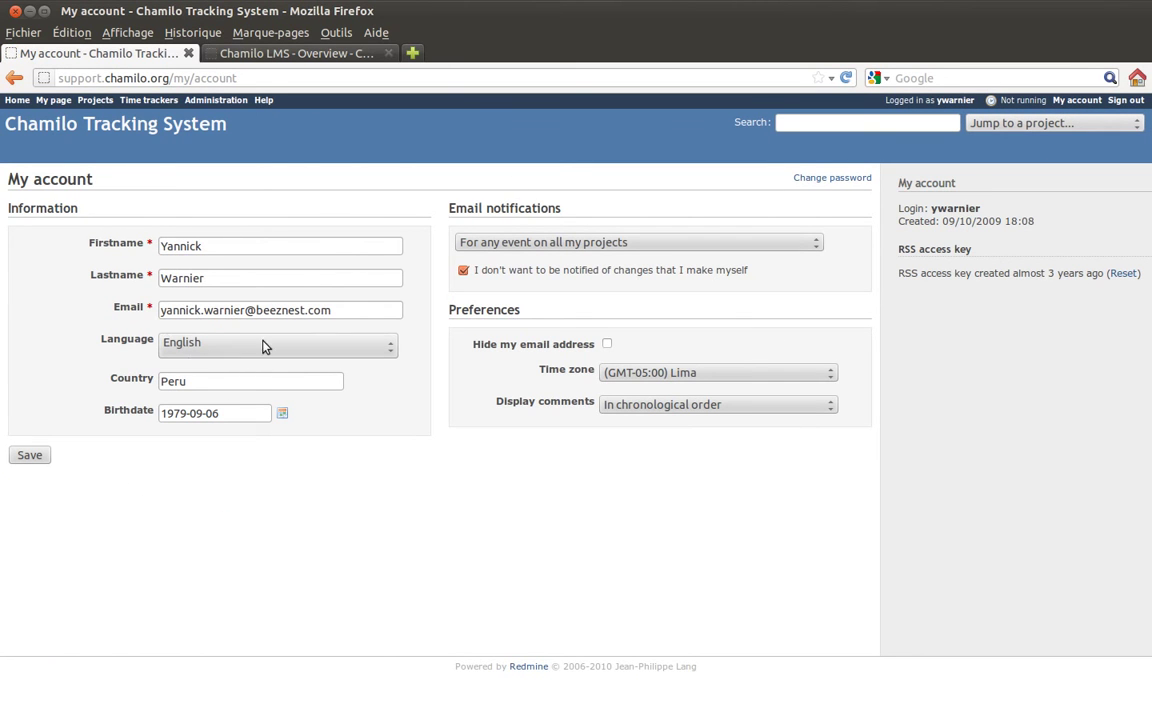
# - Keep email notifications on 'For any event on all my projects' and check the Lima time zone
pyautogui.click(545, 245)
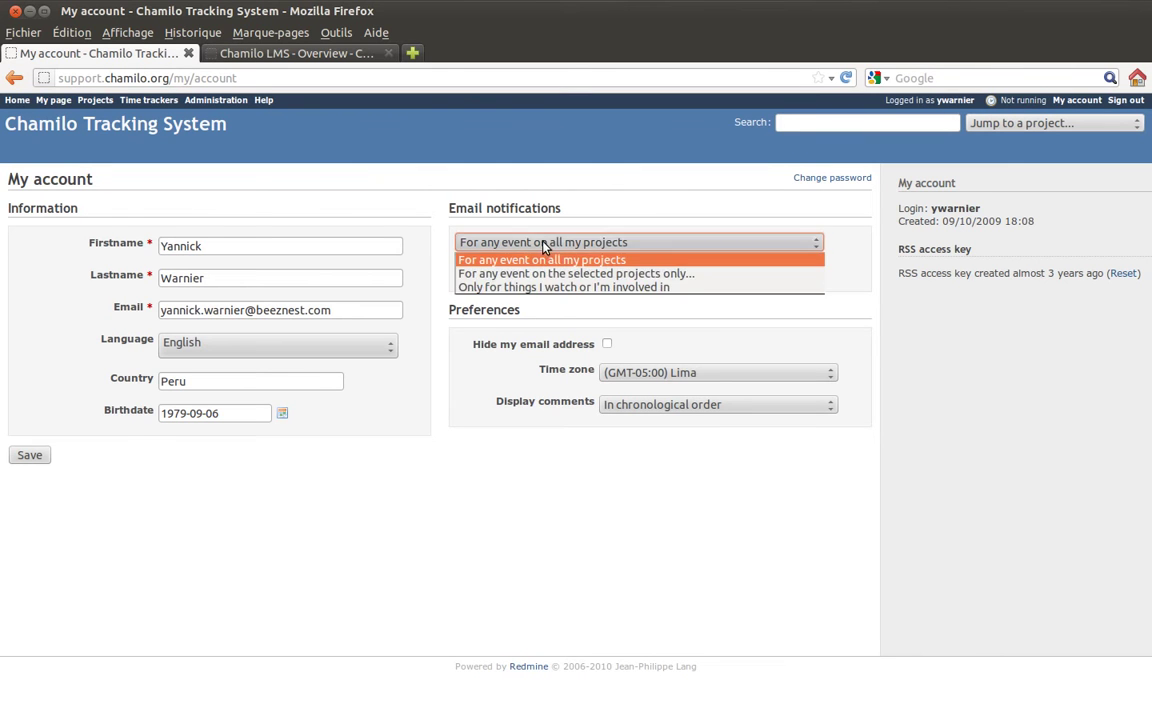
pyautogui.click(613, 220)
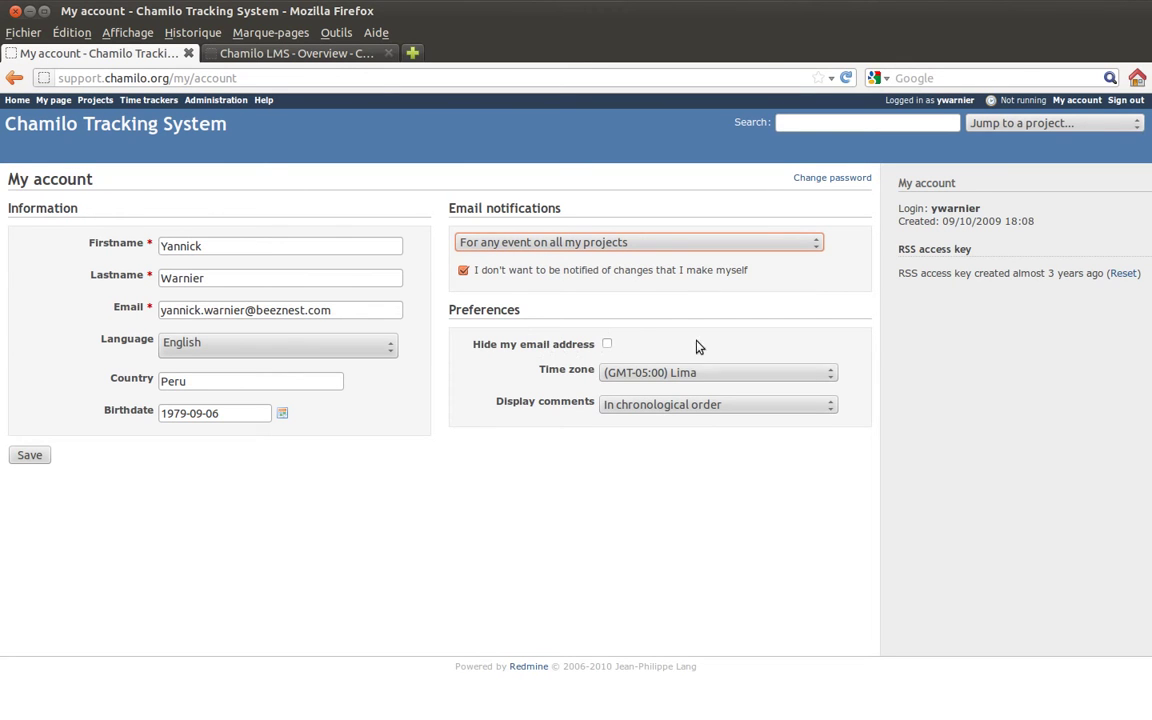
pyautogui.moveTo(470, 370); pyautogui.dragTo(595, 369)
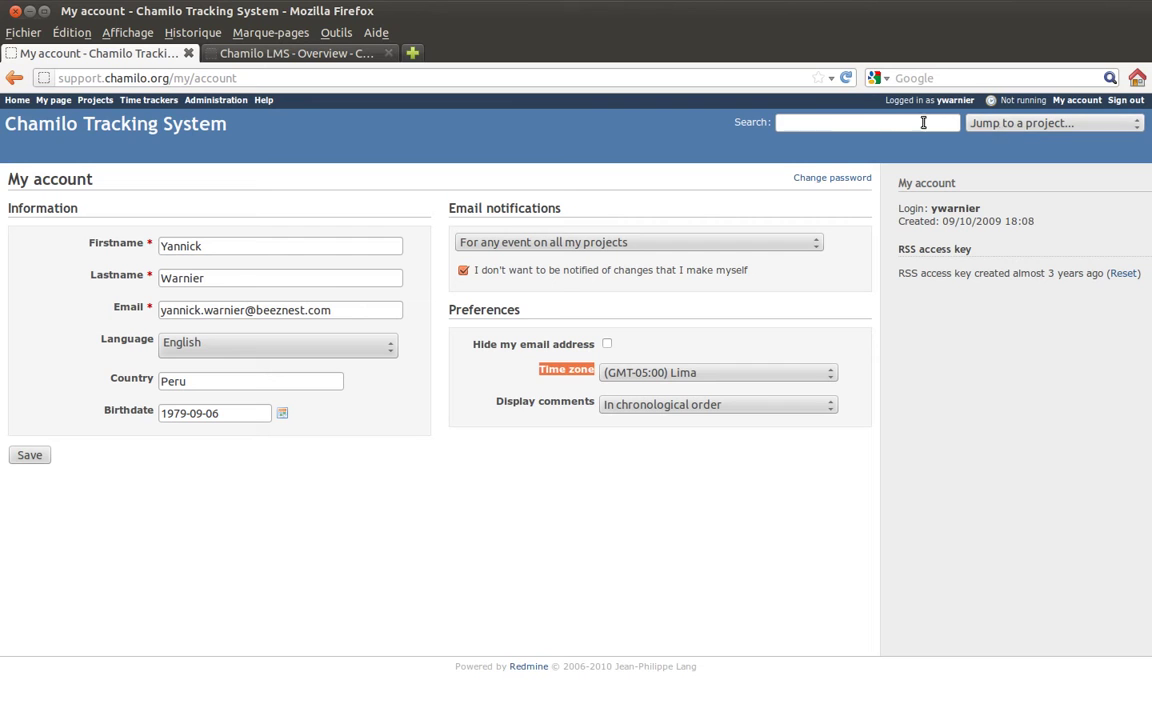
pyautogui.click(846, 118)
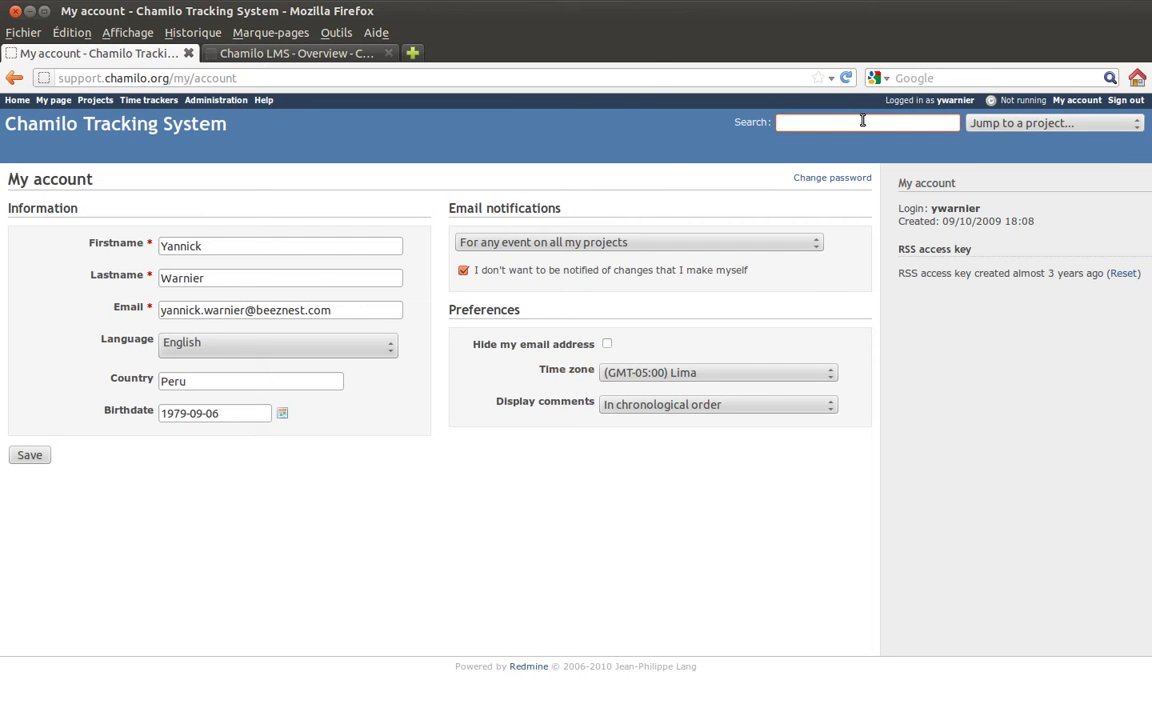
# - Use 'Jump to a project' to visit Chamilo LMS, Chamilo Association, then Chamilo LMS again
pyautogui.click(1008, 125)
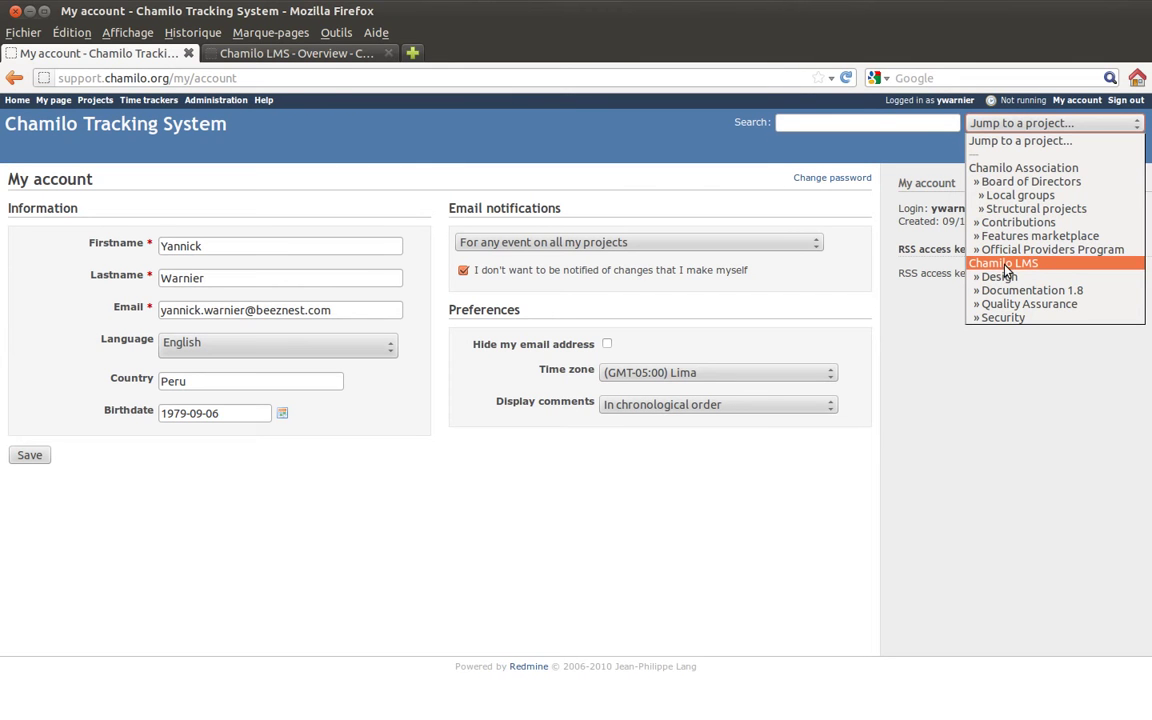
pyautogui.click(1005, 263)
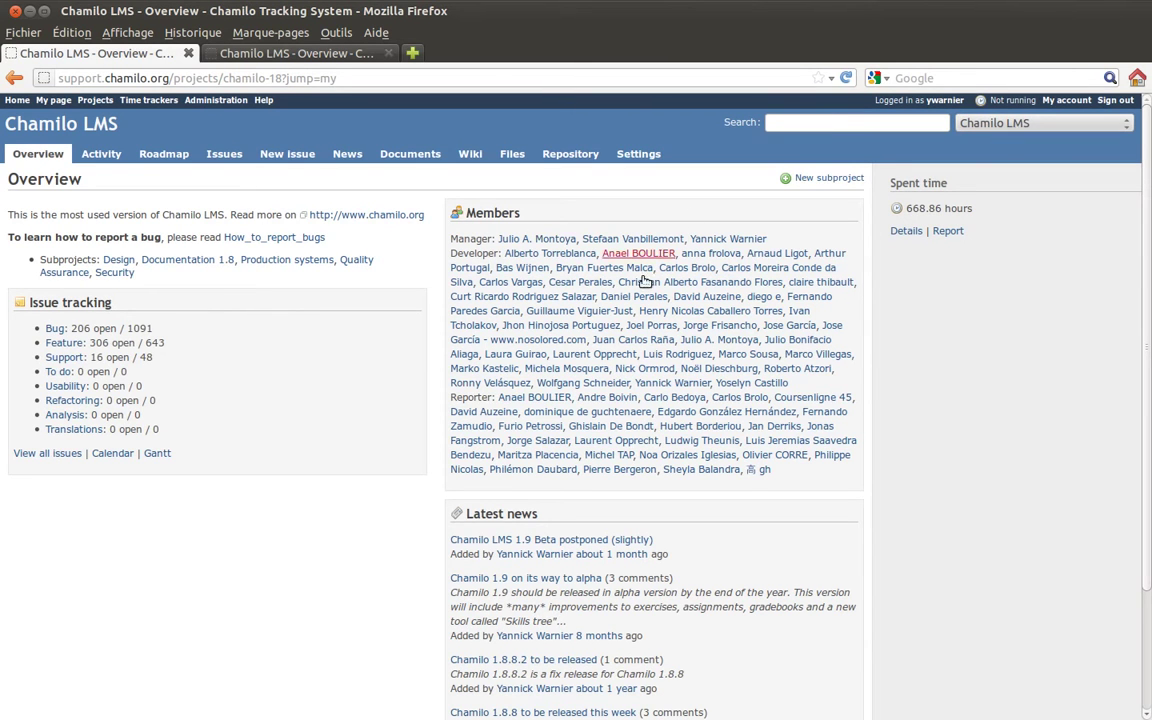
pyautogui.click(1022, 122)
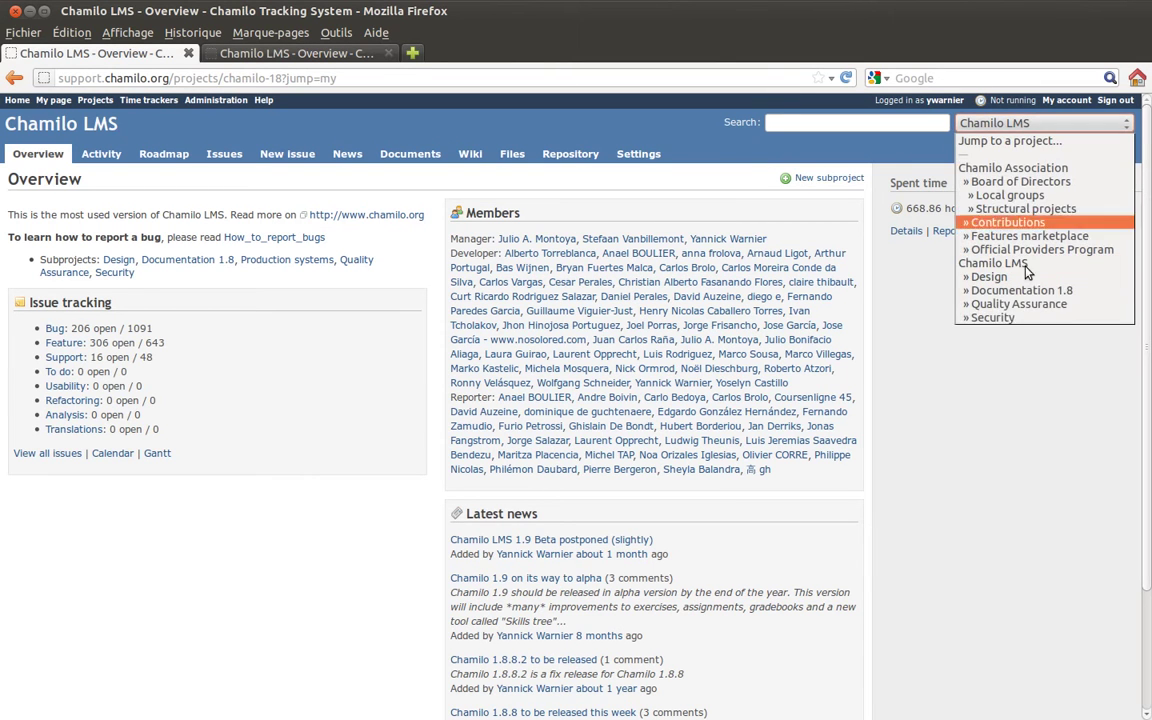
pyautogui.click(1013, 168)
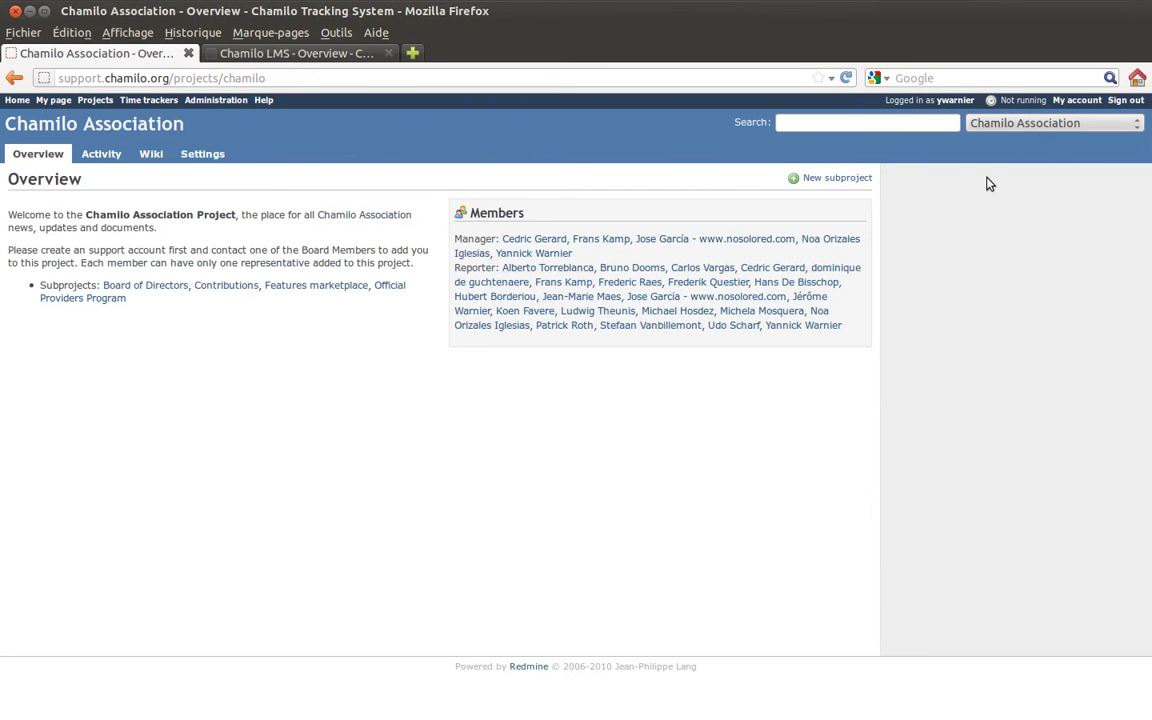
pyautogui.click(1008, 123)
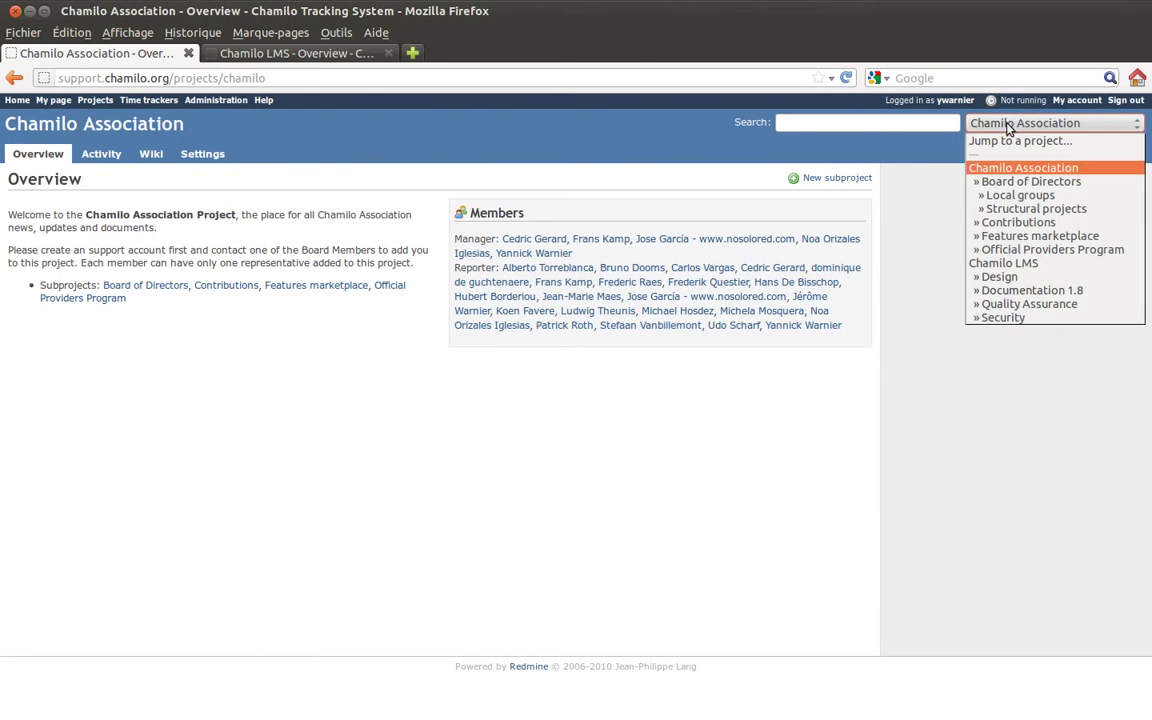
pyautogui.click(1012, 263)
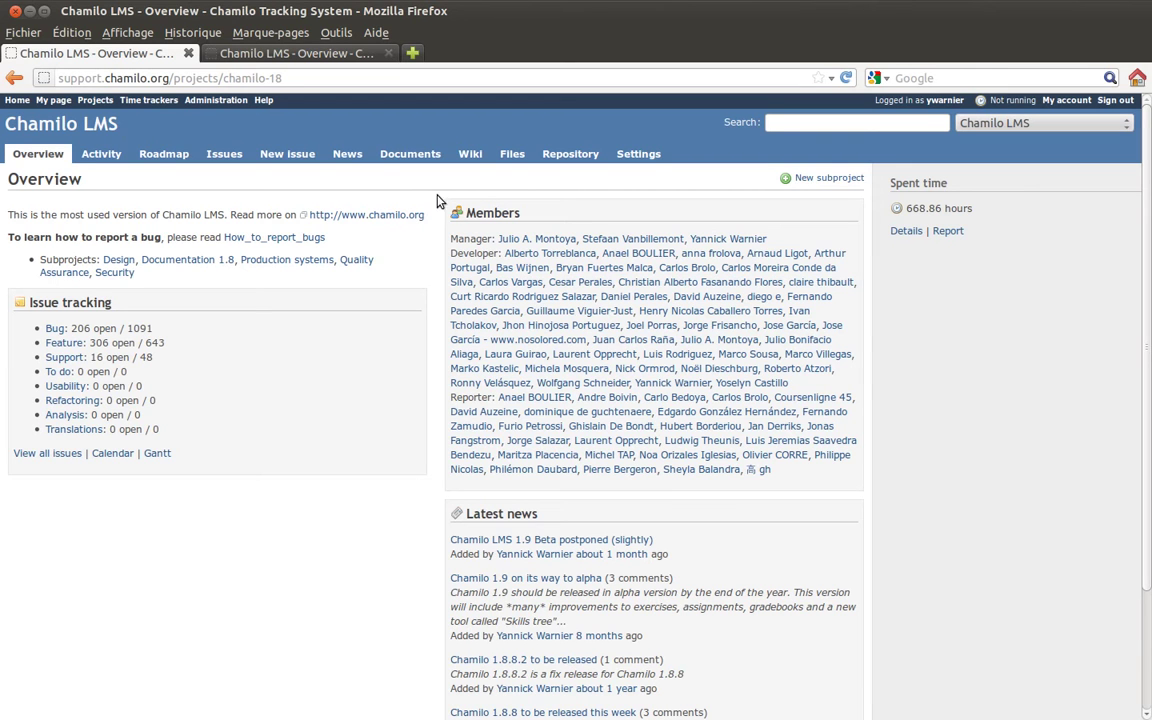
# - Search the Chamilo LMS project for 4545 from the header search box
pyautogui.click(806, 124)
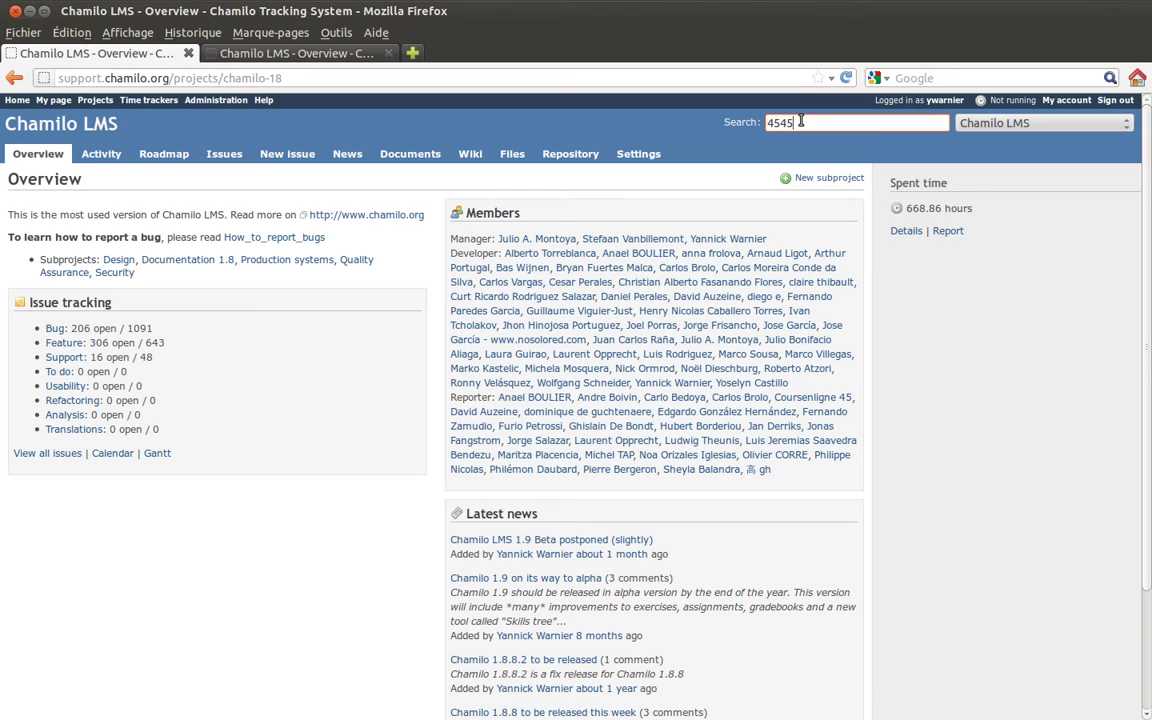
pyautogui.press('Return')
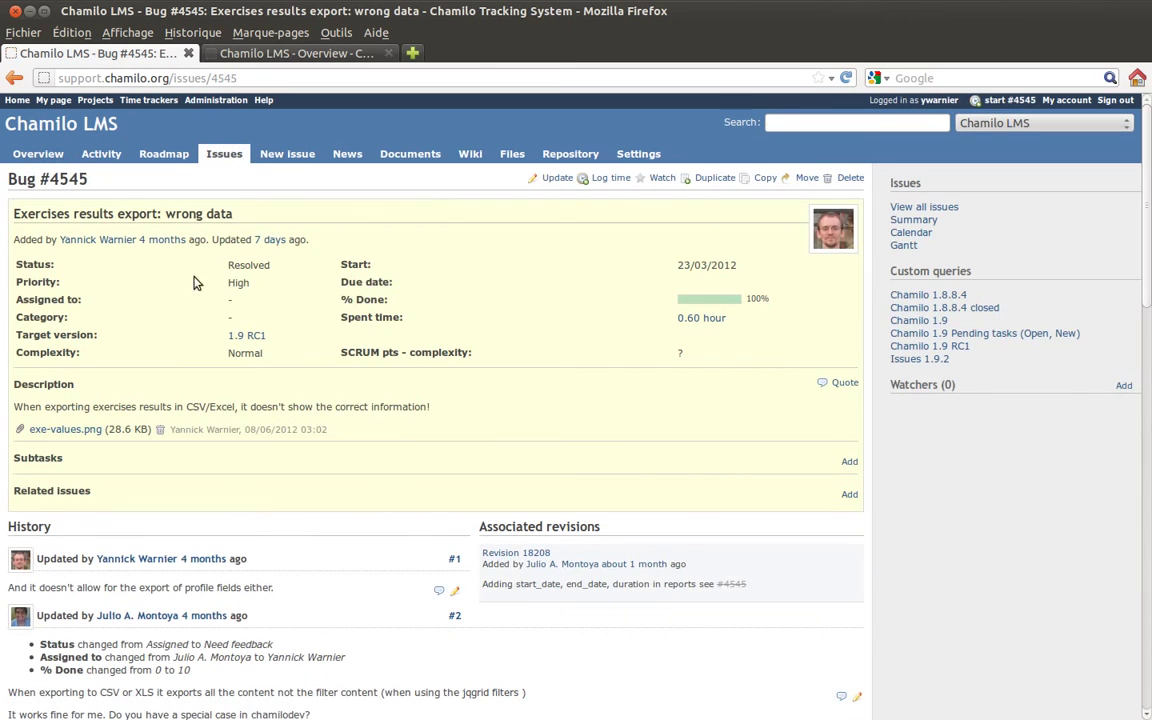
# - Check the opened Bug #4545 'Exercises results export: wrong data' by selecting its heading
pyautogui.tripleClick(52, 178)
pyautogui.click(85, 178)
pyautogui.click(412, 53)
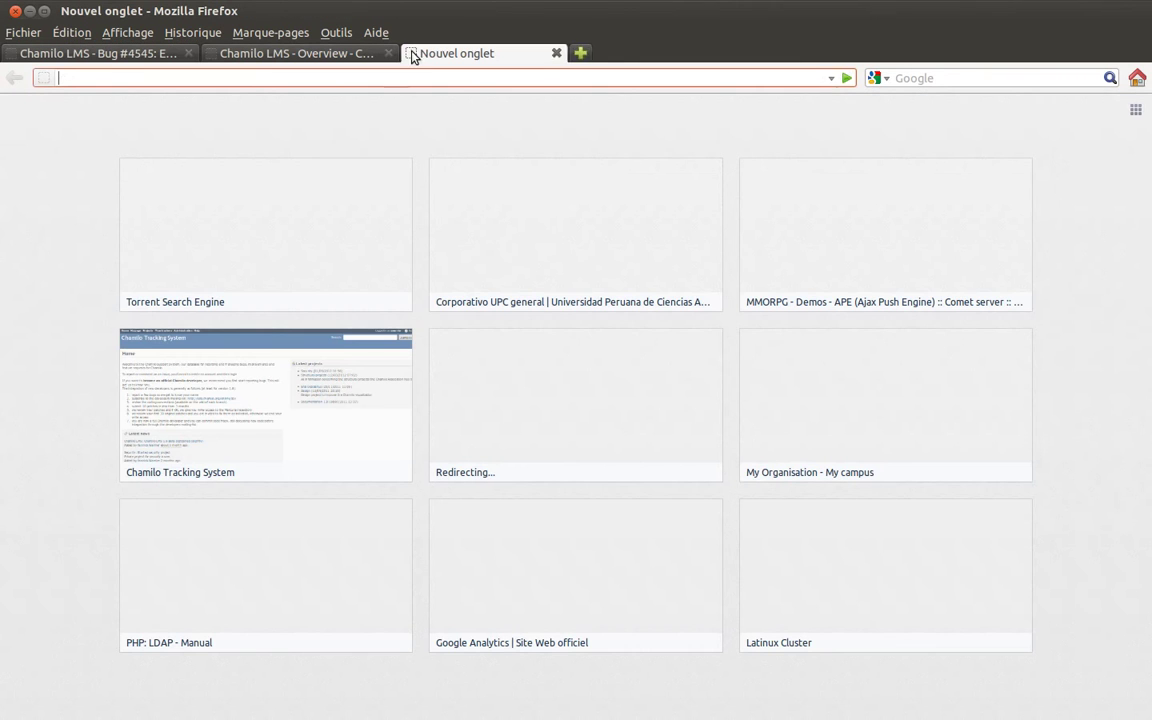
pyautogui.write('www.')
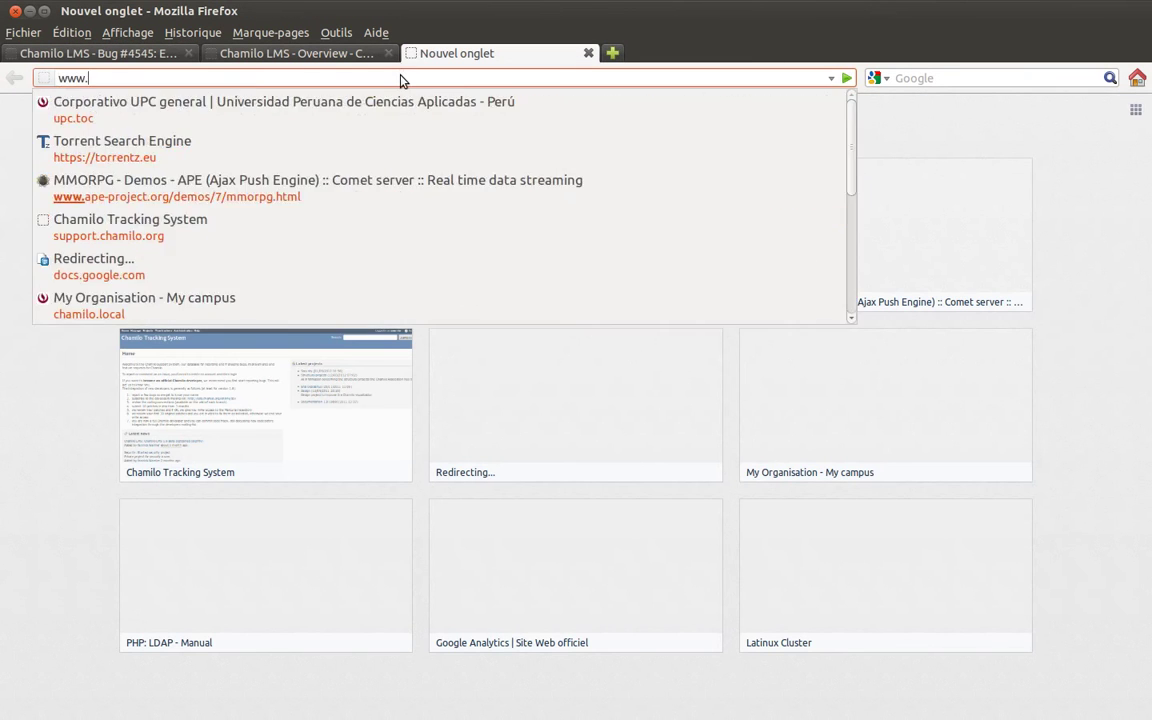
pyautogui.write('google.com')
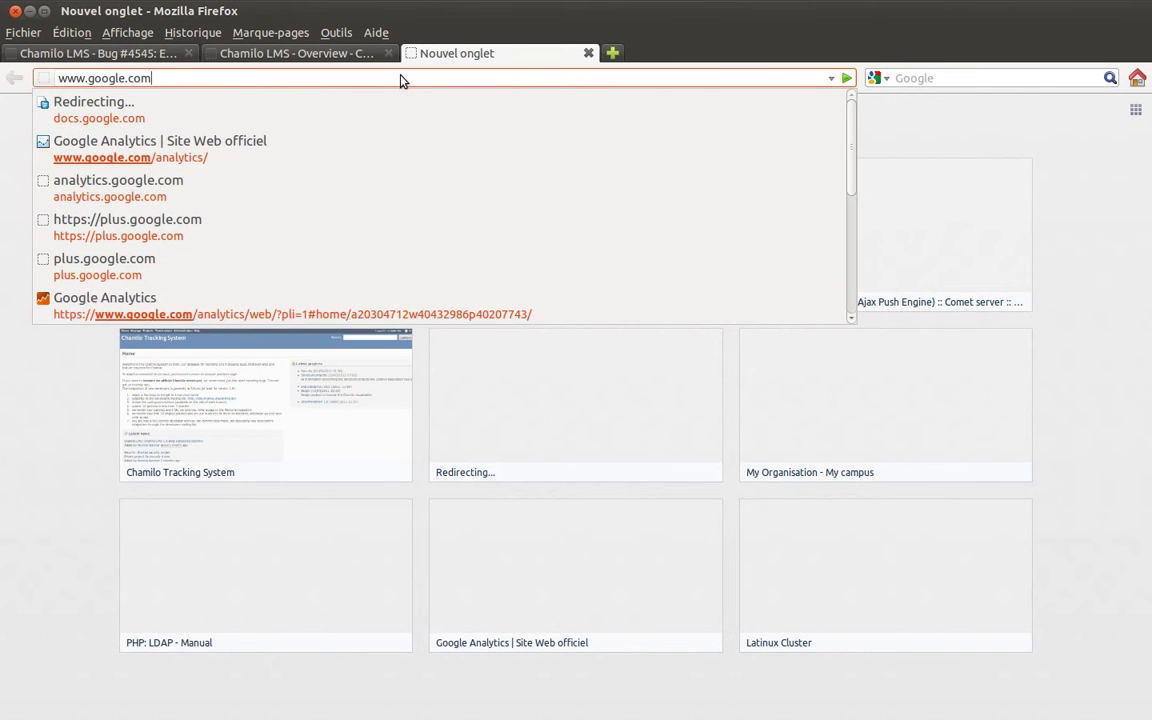
pyautogui.press('Return')
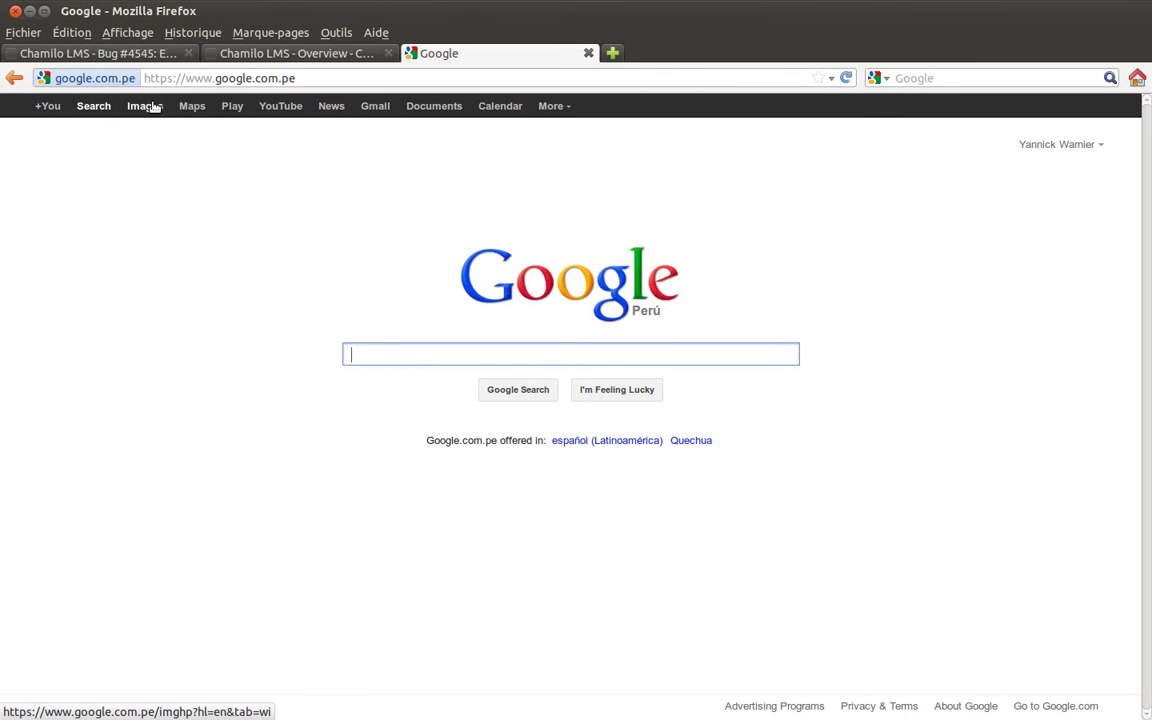
pyautogui.click(190, 106)
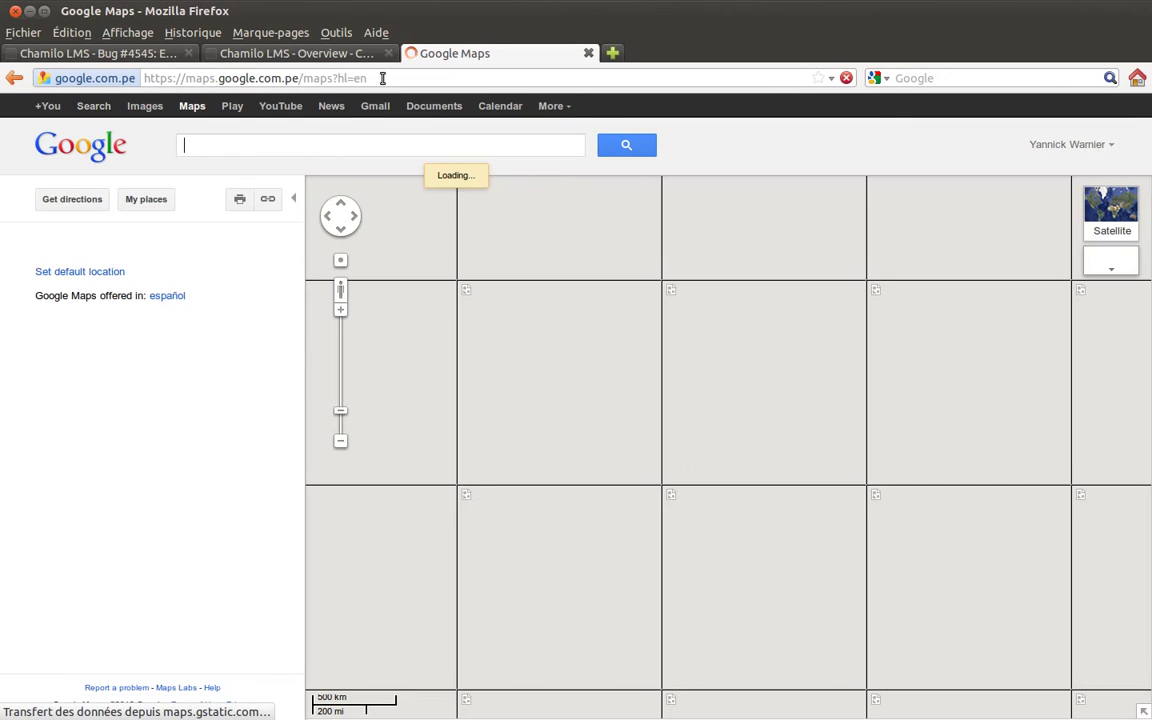
pyautogui.click(383, 78)
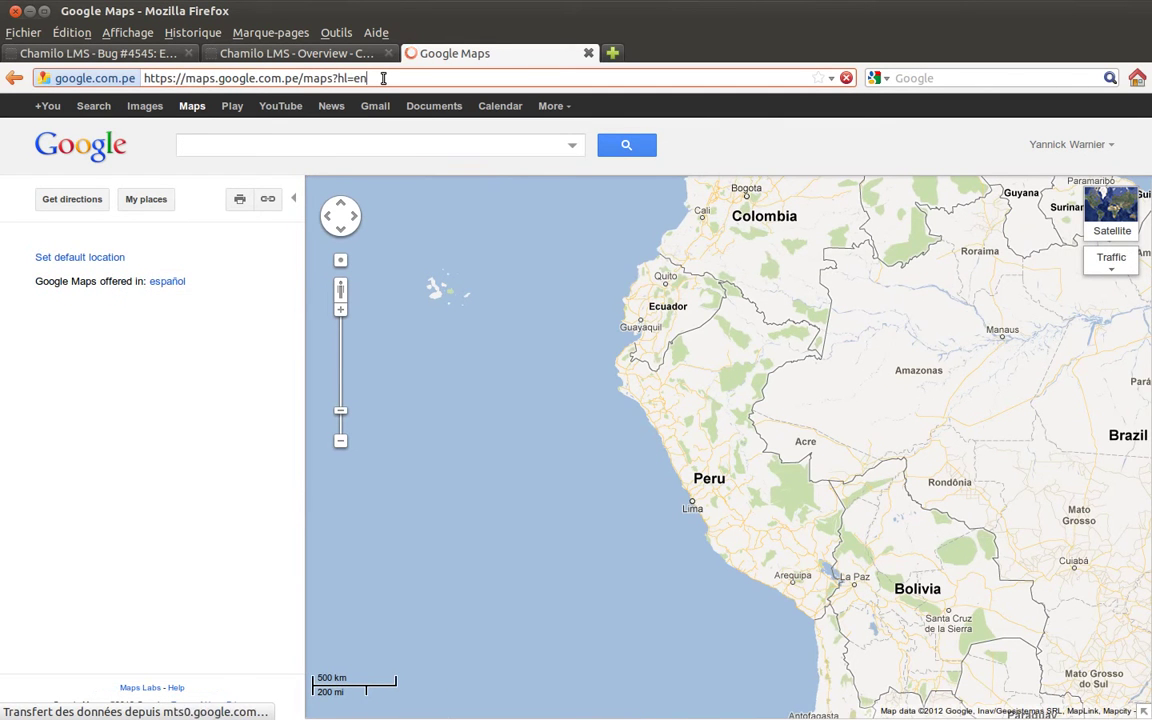
pyautogui.doubleClick(383, 78)
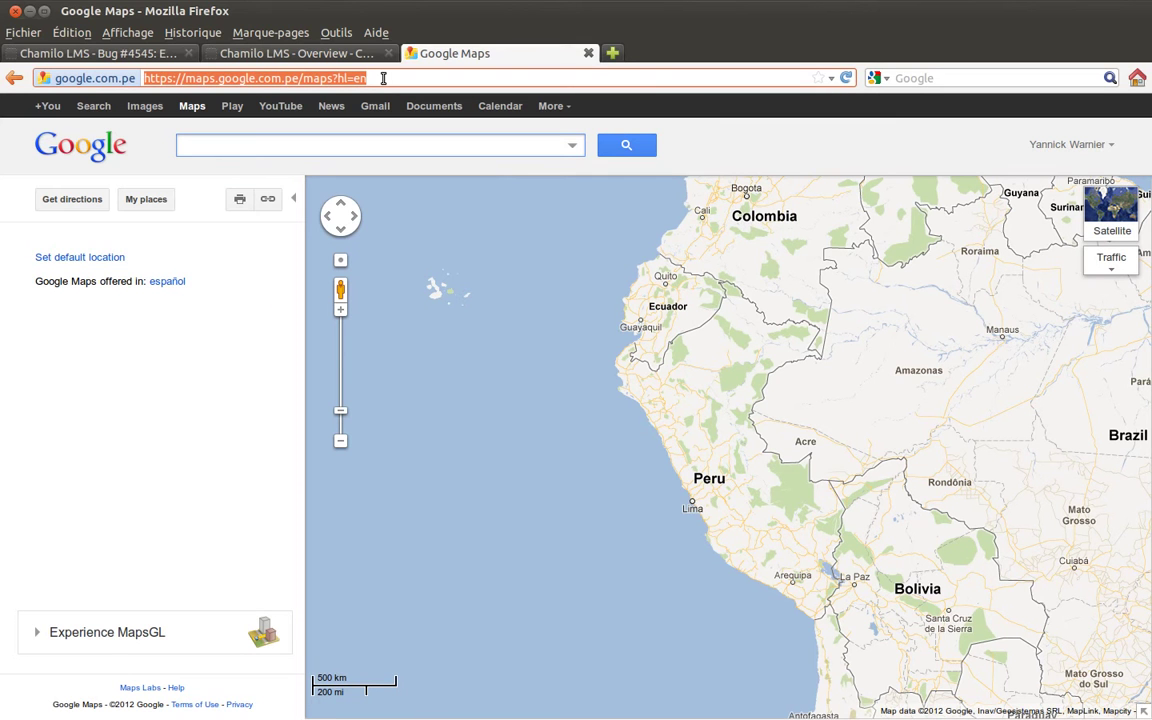
# - Switch back to the Bug #4545 tab, type 4545 in the project search box, then clear it
pyautogui.click(70, 53)
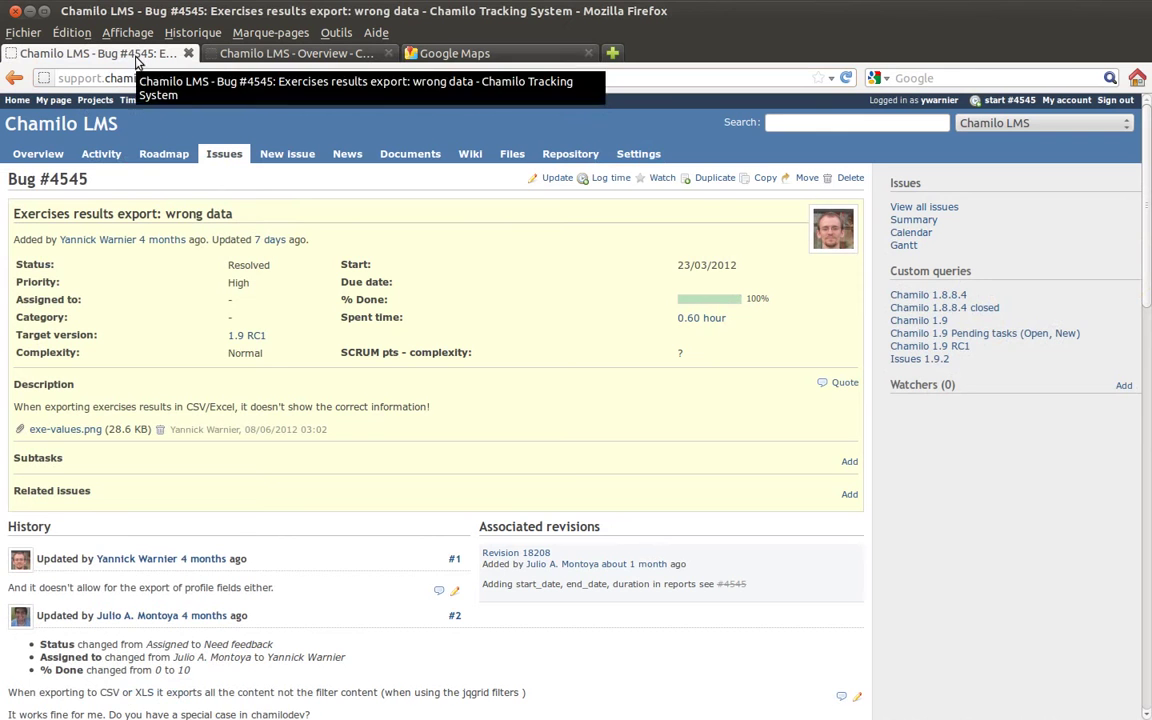
pyautogui.click(804, 123)
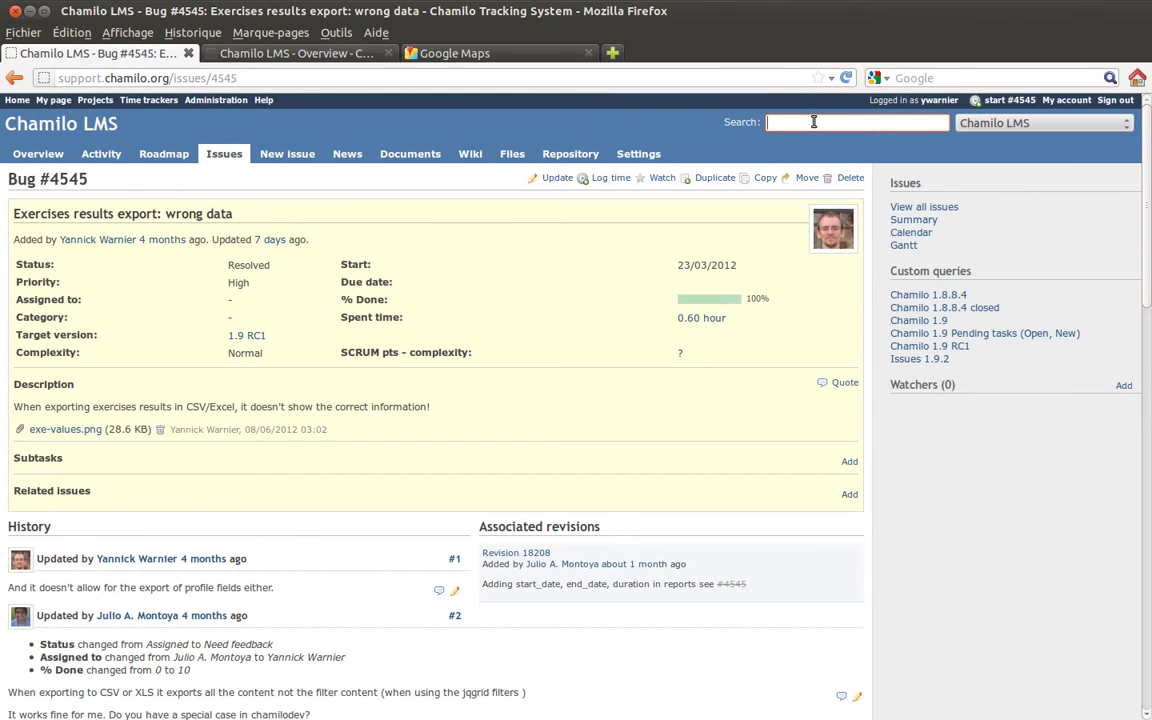
pyautogui.write('4545')
pyautogui.press('BackSpace')
pyautogui.press('BackSpace')
pyautogui.press('BackSpace')
pyautogui.press('BackSpace')
# - Add a keyword bookmark for the Search box named Support.chamilo.org with keyword sco
pyautogui.rightClick(805, 122)
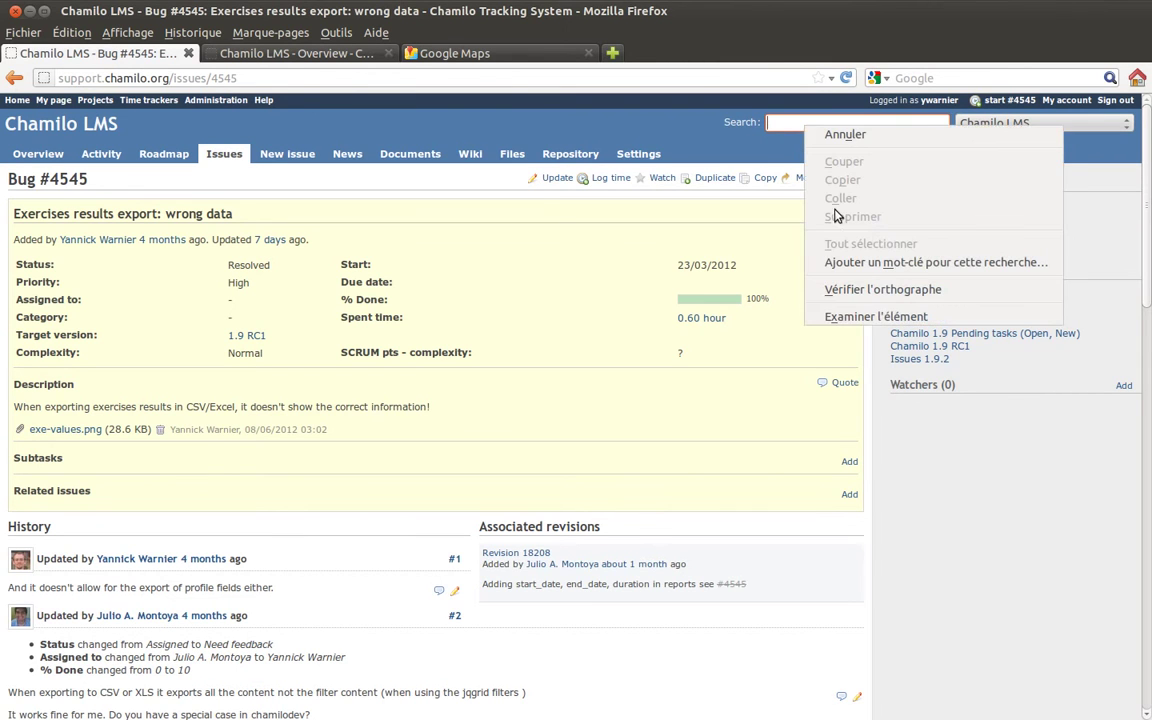
pyautogui.click(848, 265)
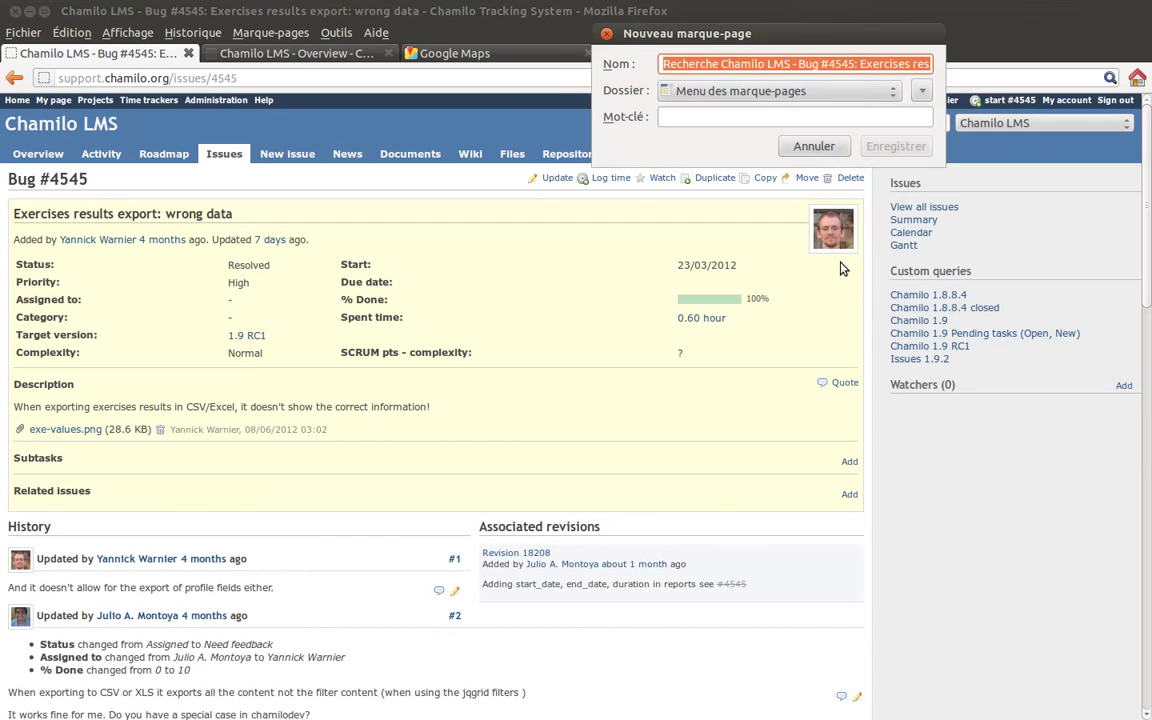
pyautogui.moveTo(698, 38); pyautogui.dragTo(503, 205)
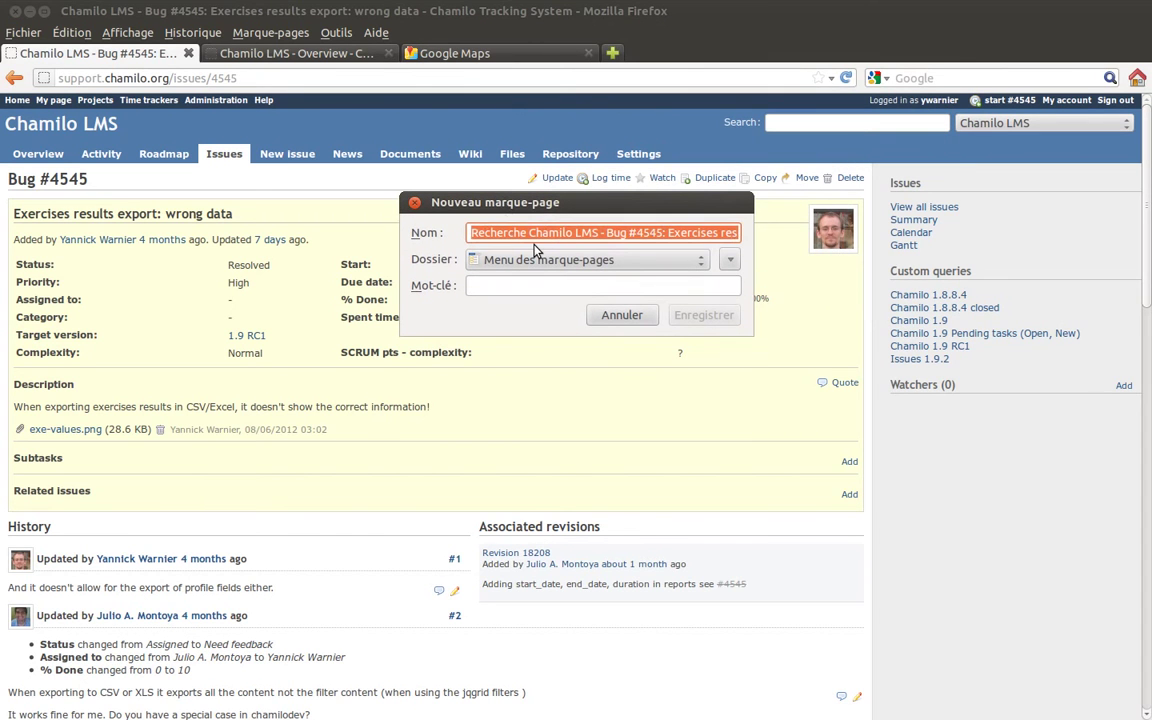
pyautogui.write('S')
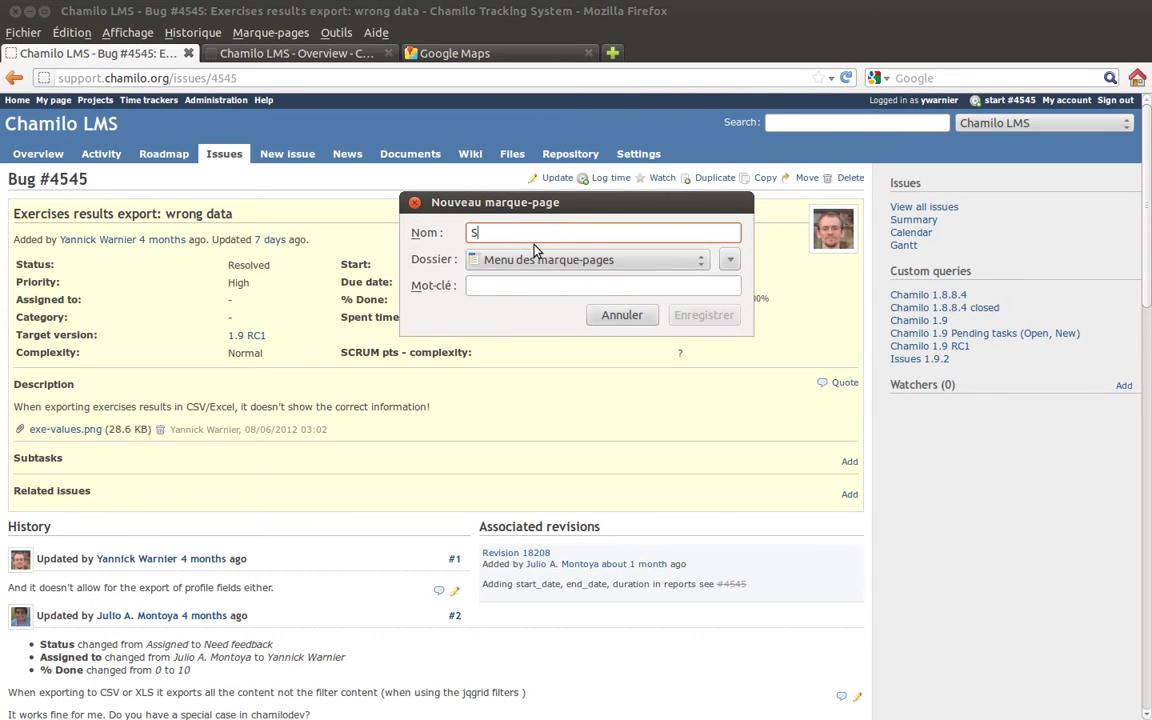
pyautogui.write('upport.chamilo.org')
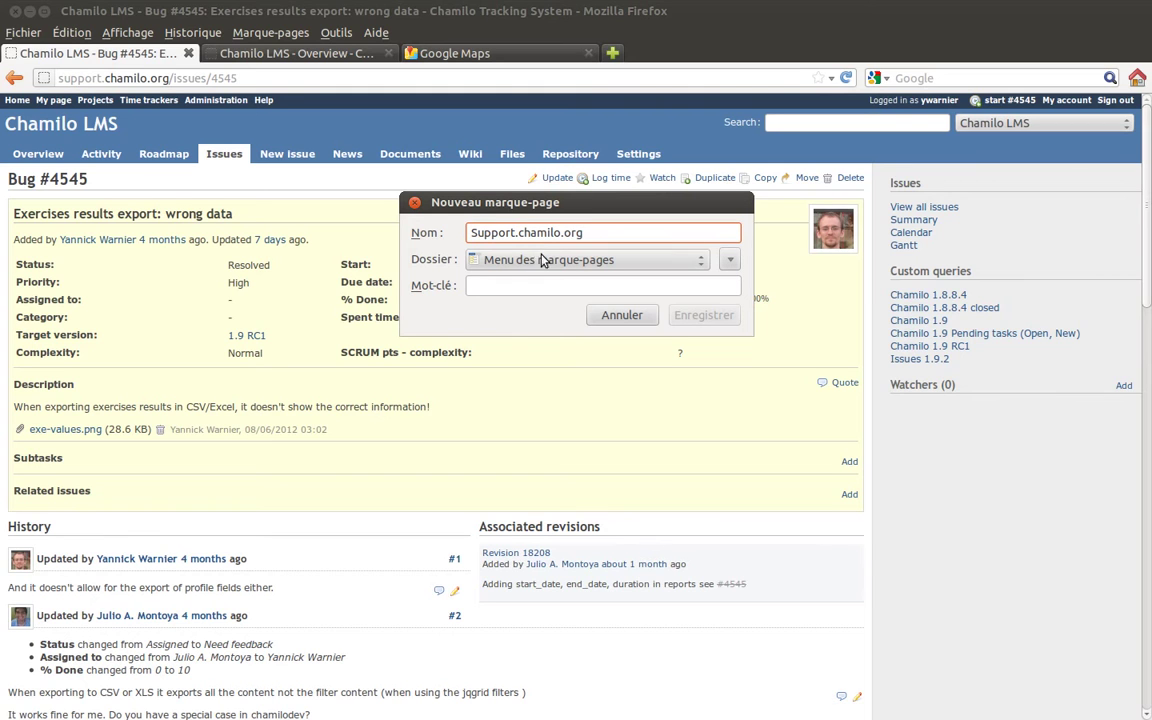
pyautogui.click(533, 280)
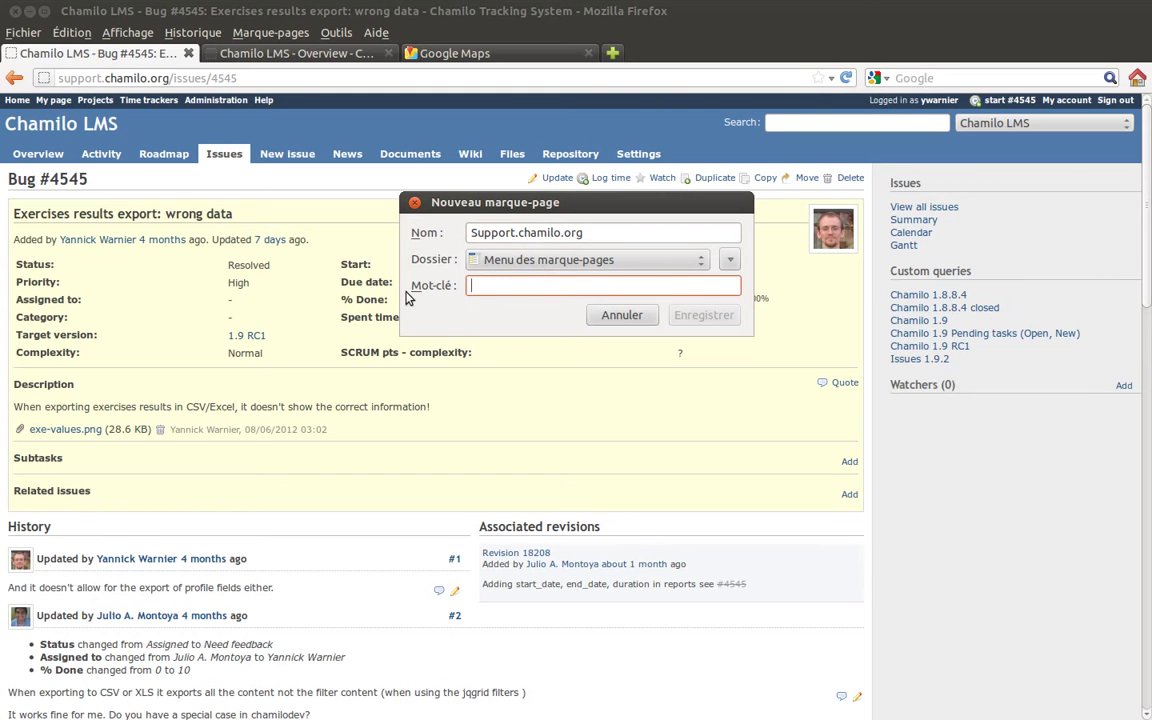
pyautogui.write('sco')
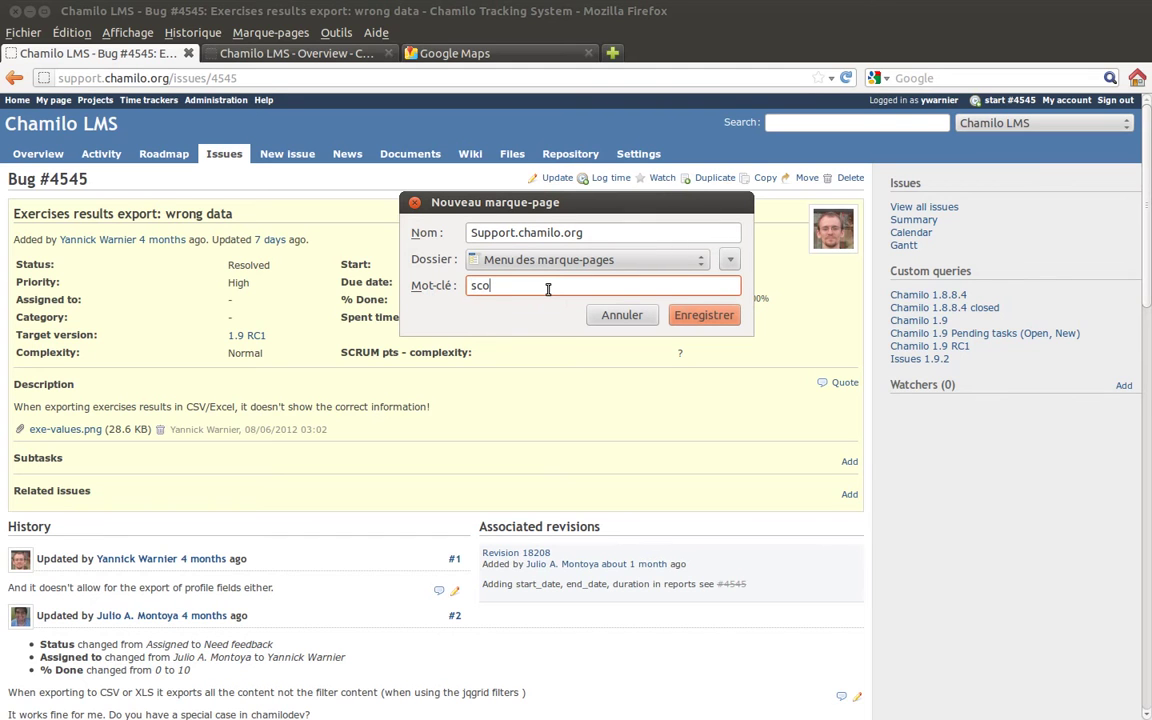
pyautogui.click(692, 315)
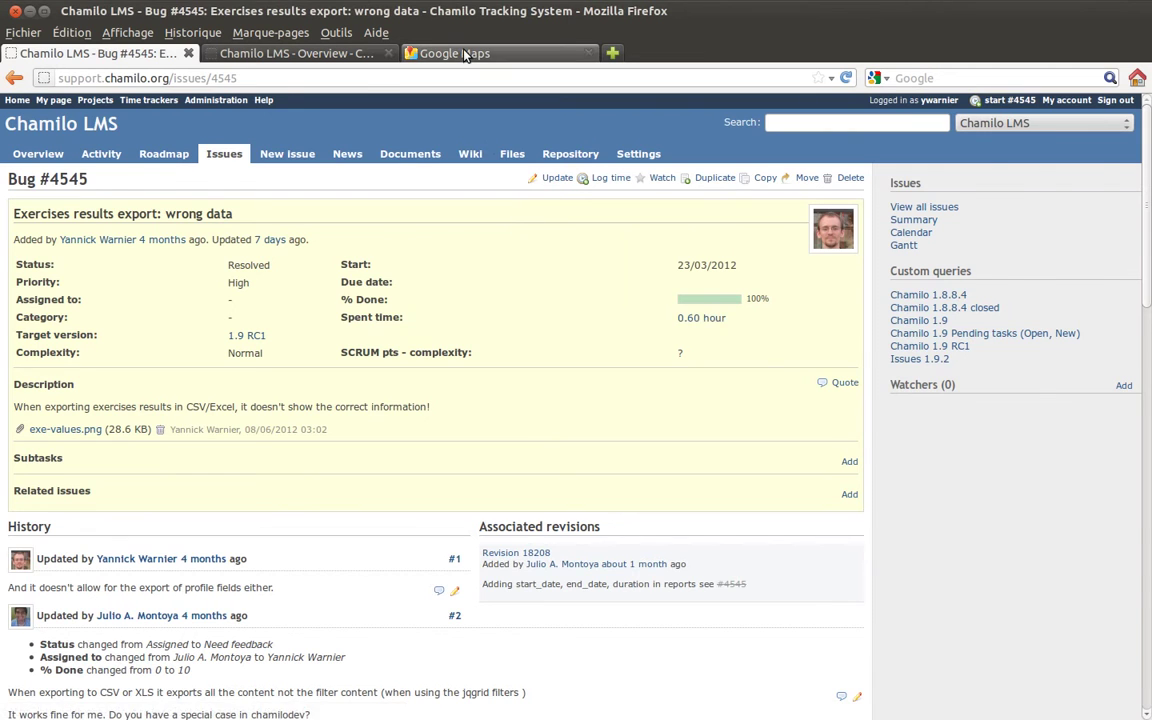
# - On the Google Maps tab, enter 'sco 4545' in the address bar to try the keyword
pyautogui.click(458, 53)
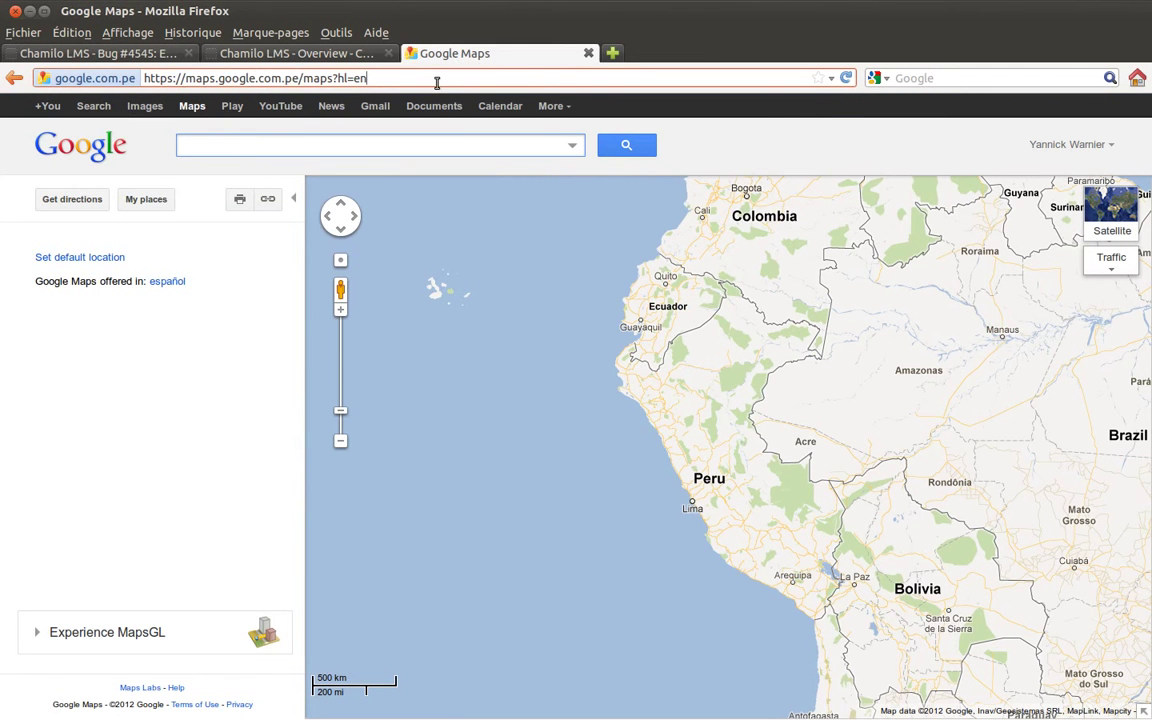
pyautogui.click(437, 82)
pyautogui.write('sco ')
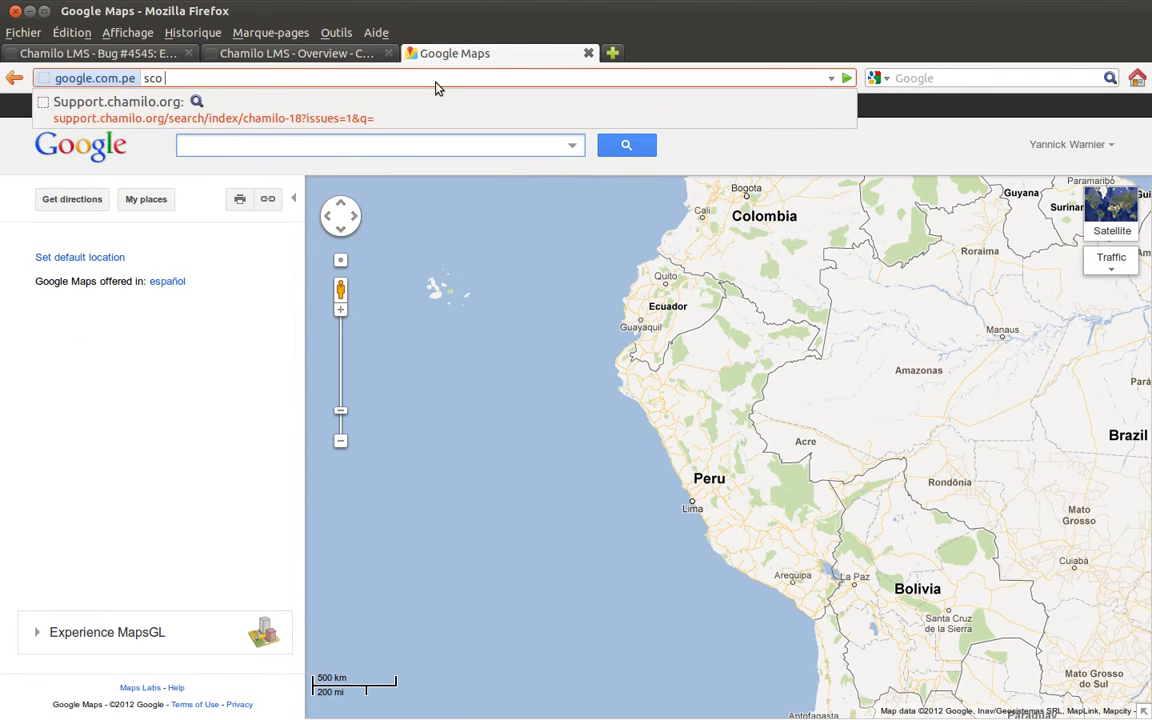
pyautogui.write('4545')
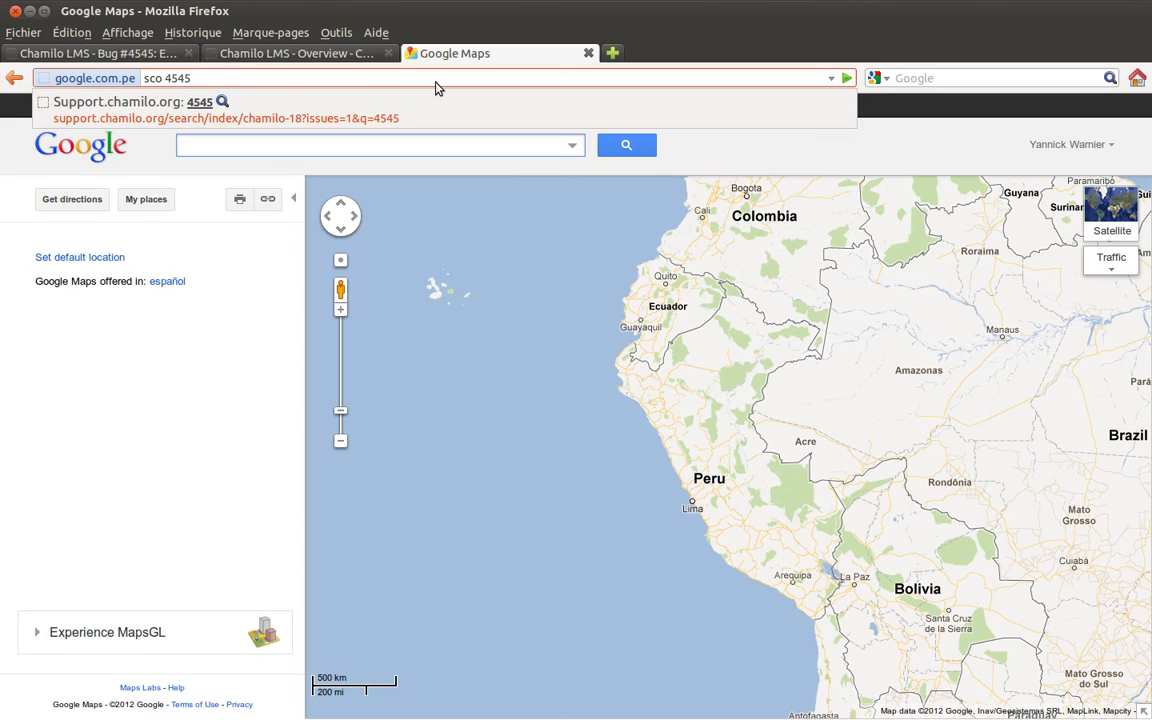
pyautogui.press('Return')
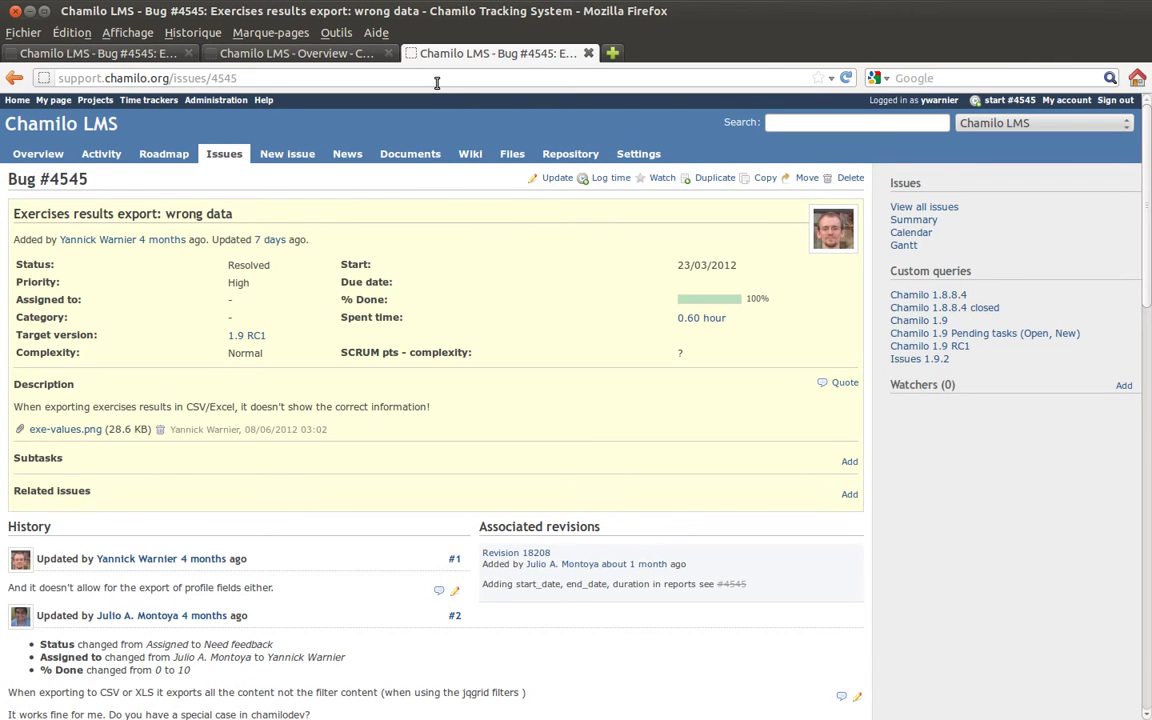
# - Close the duplicate Bug #4545 and extra Overview tabs, then show the Chamilo LMS overview
pyautogui.click(589, 55)
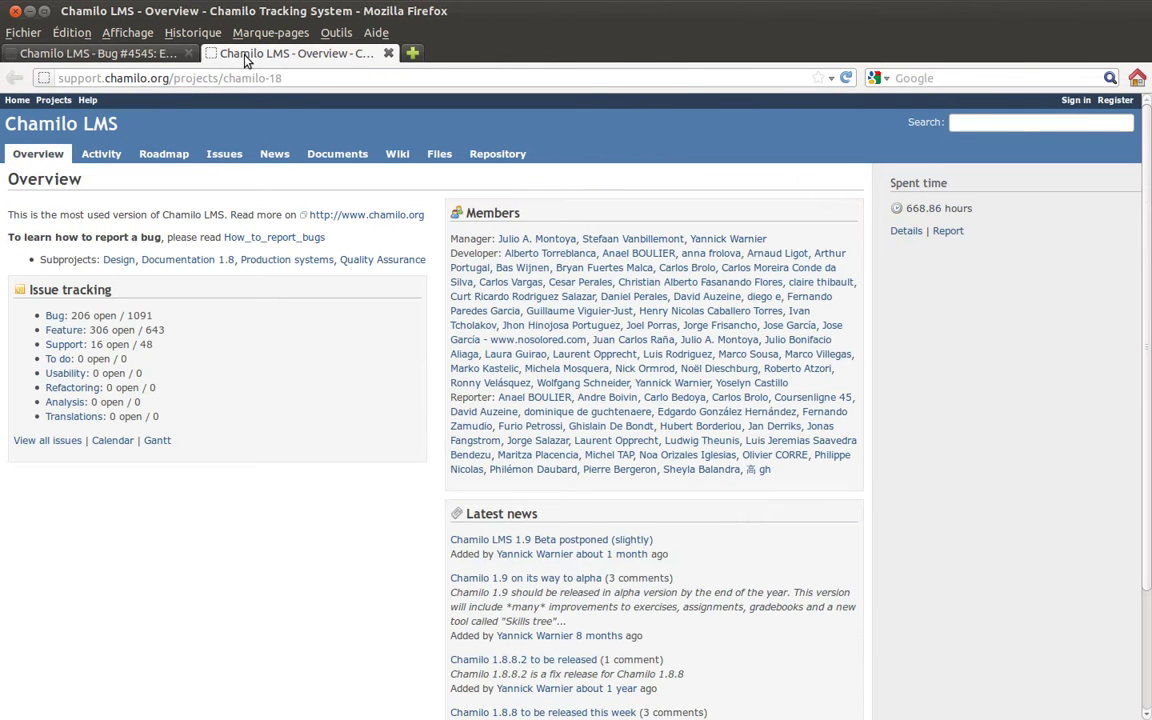
pyautogui.click(389, 53)
pyautogui.click(38, 154)
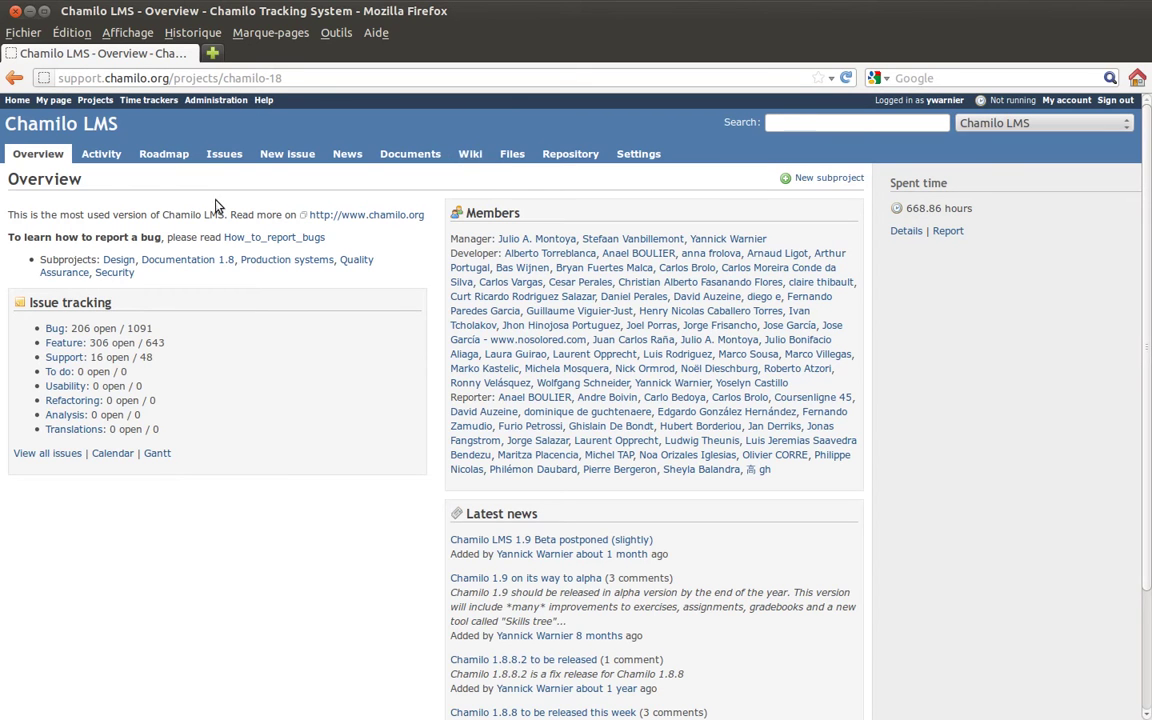
pyautogui.click(470, 156)
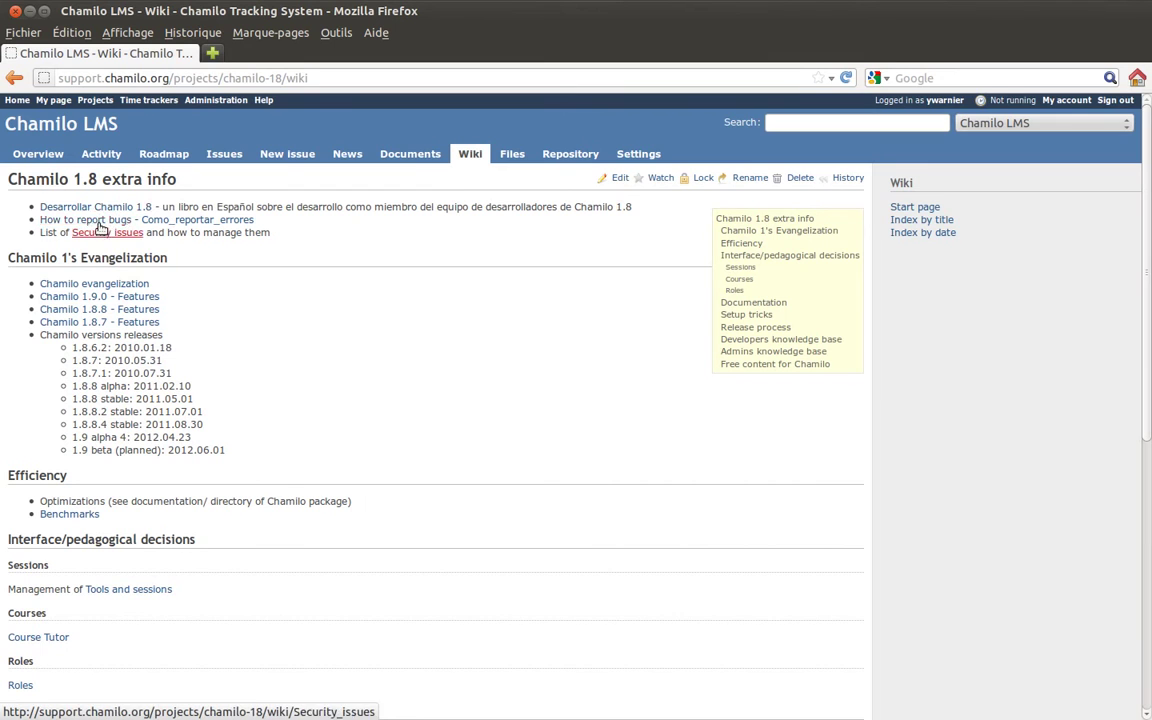
pyautogui.scroll(-8, 345, 248)
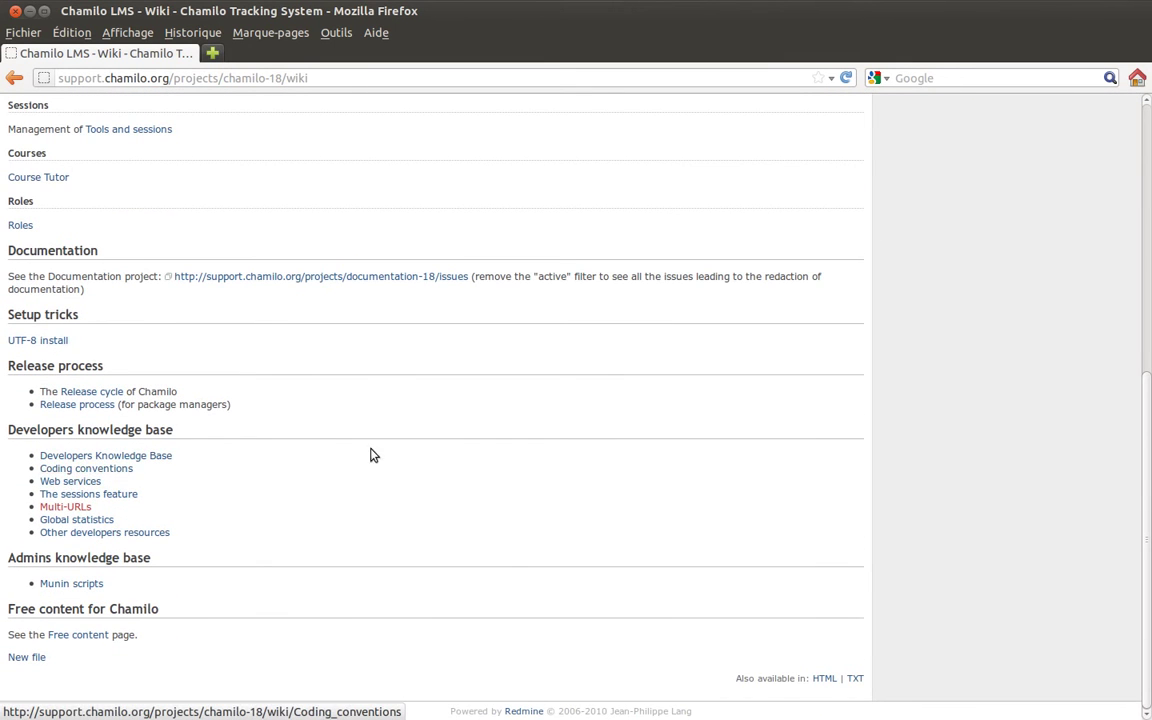
pyautogui.scroll(8, 380, 440)
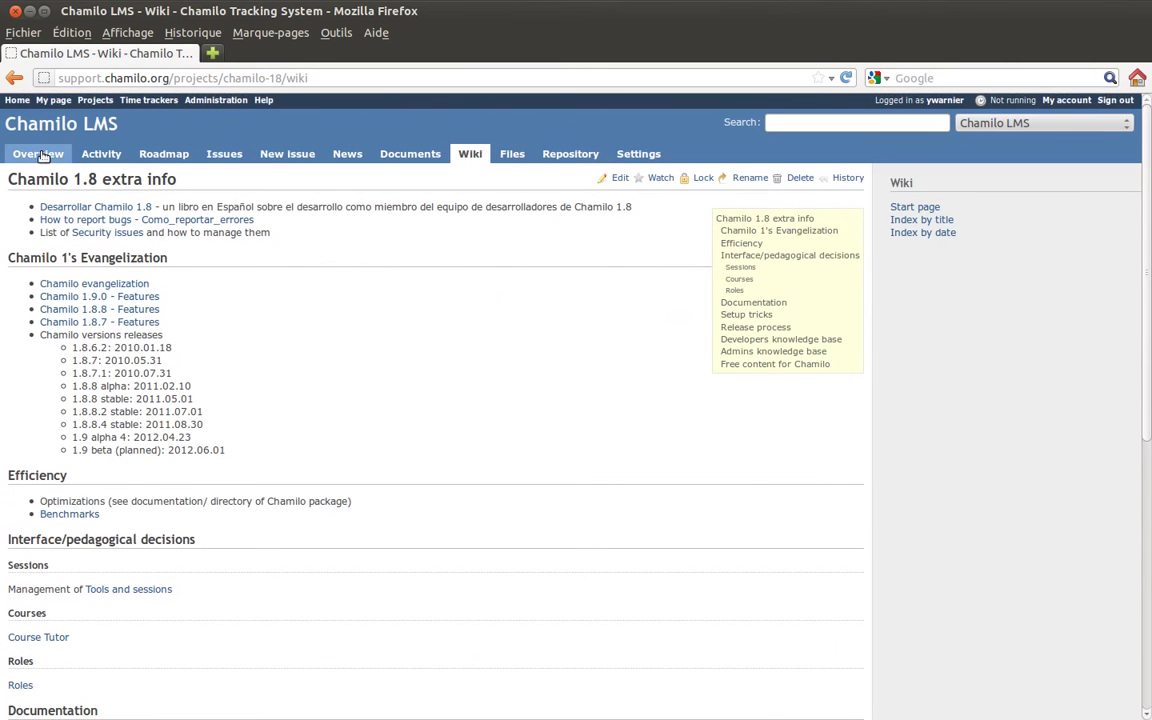
# - Show the project overview and highlight the 206 bug, 306 feature and 16 support counts
pyautogui.click(40, 156)
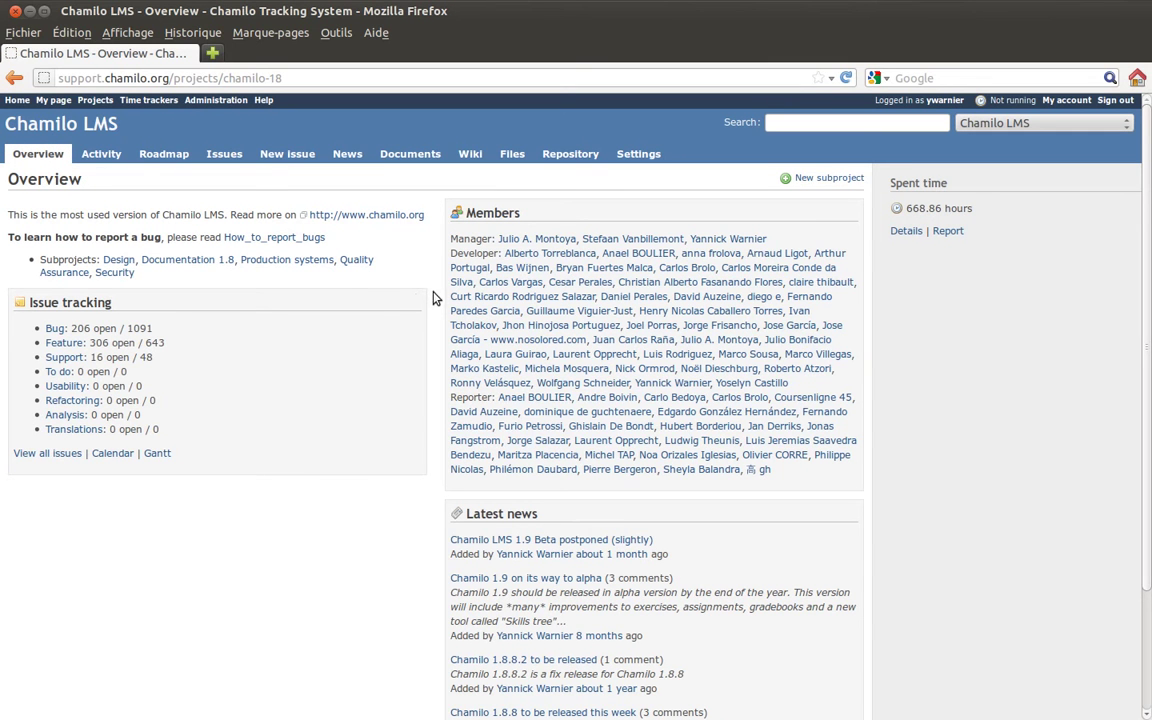
pyautogui.scroll(-3, 430, 302)
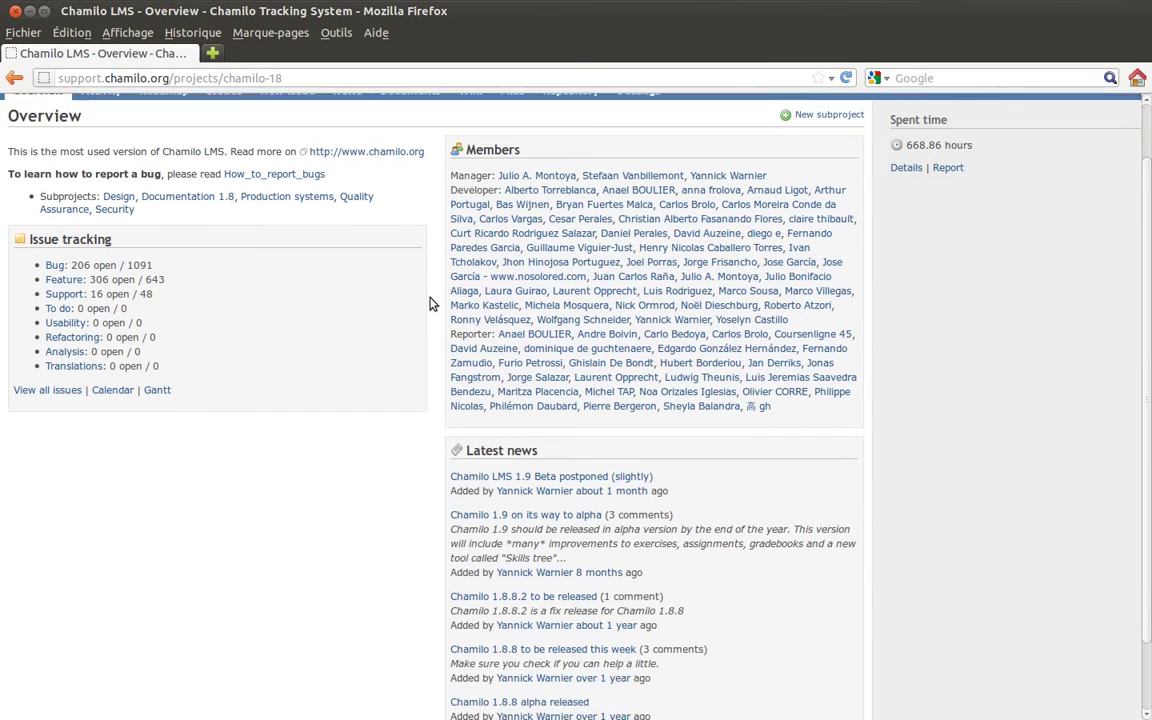
pyautogui.scroll(3, 429, 300)
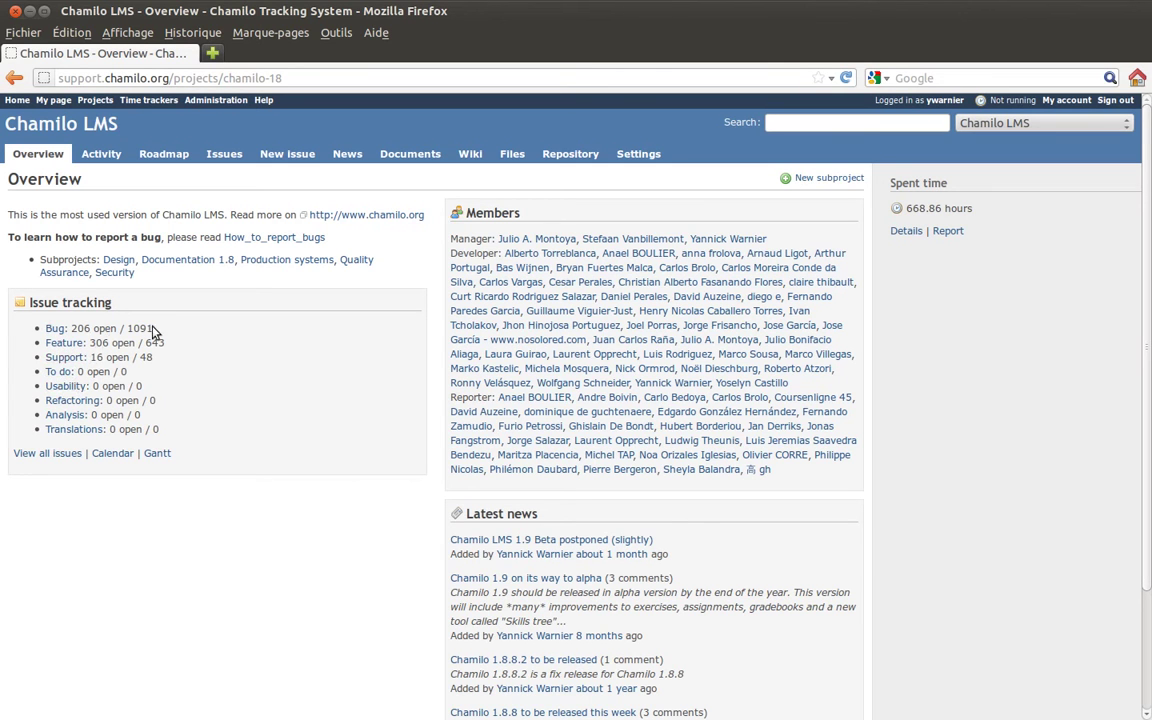
pyautogui.moveTo(160, 364); pyautogui.dragTo(45, 328)
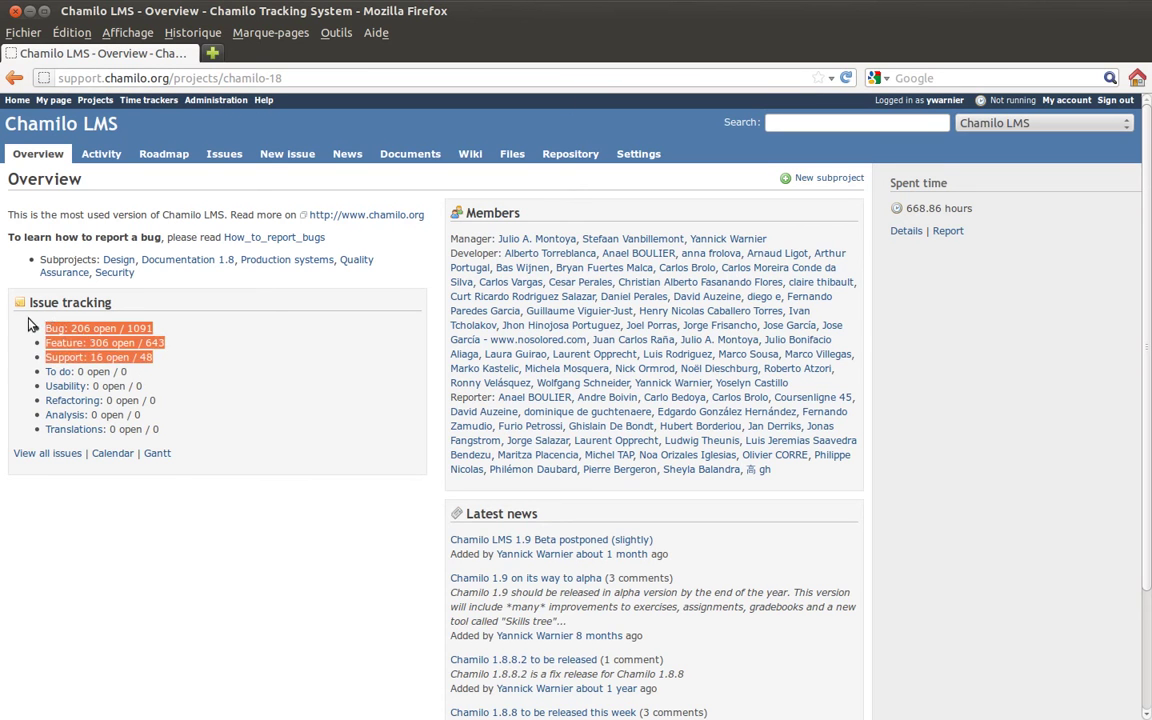
pyautogui.click(36, 337)
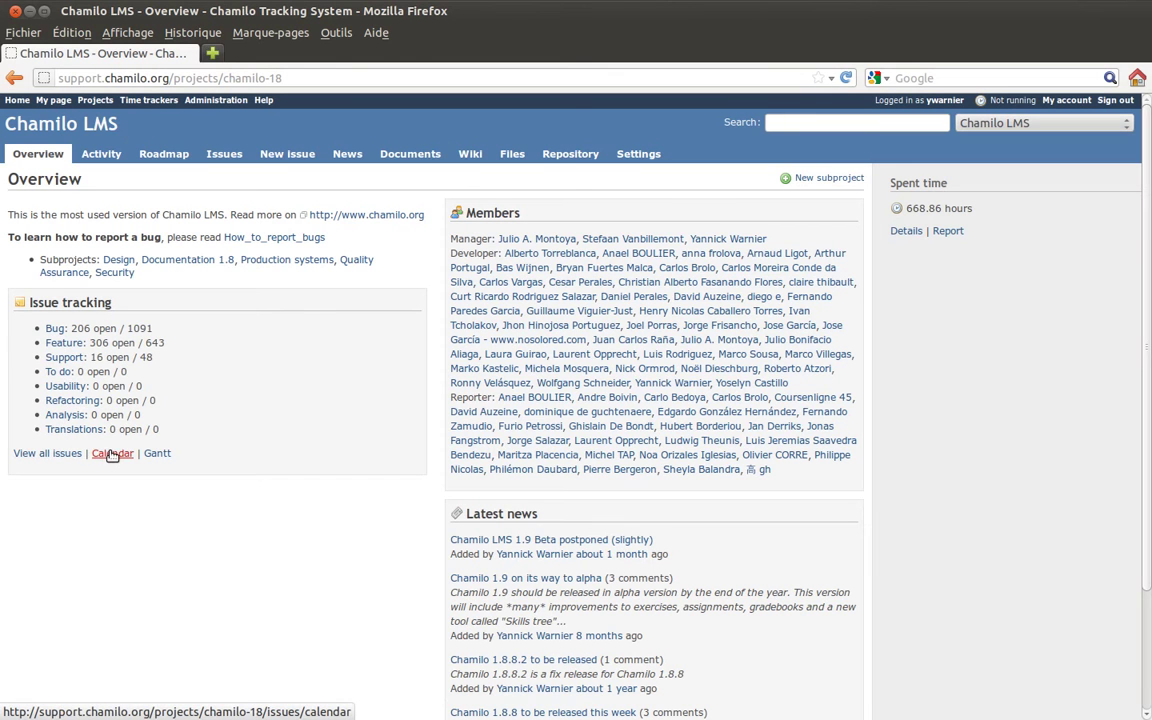
# - Open the July 2012 open-issues calendar in a new tab and scroll through its weeks
pyautogui.middleClick(112, 454)
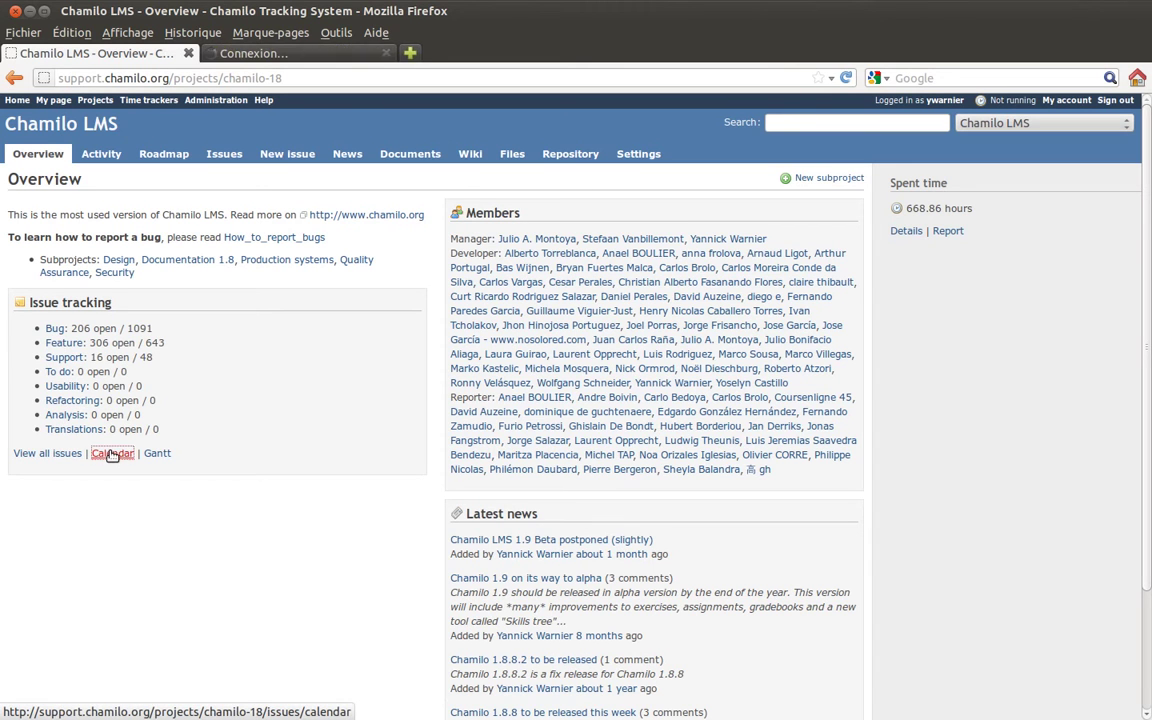
pyautogui.click(285, 56)
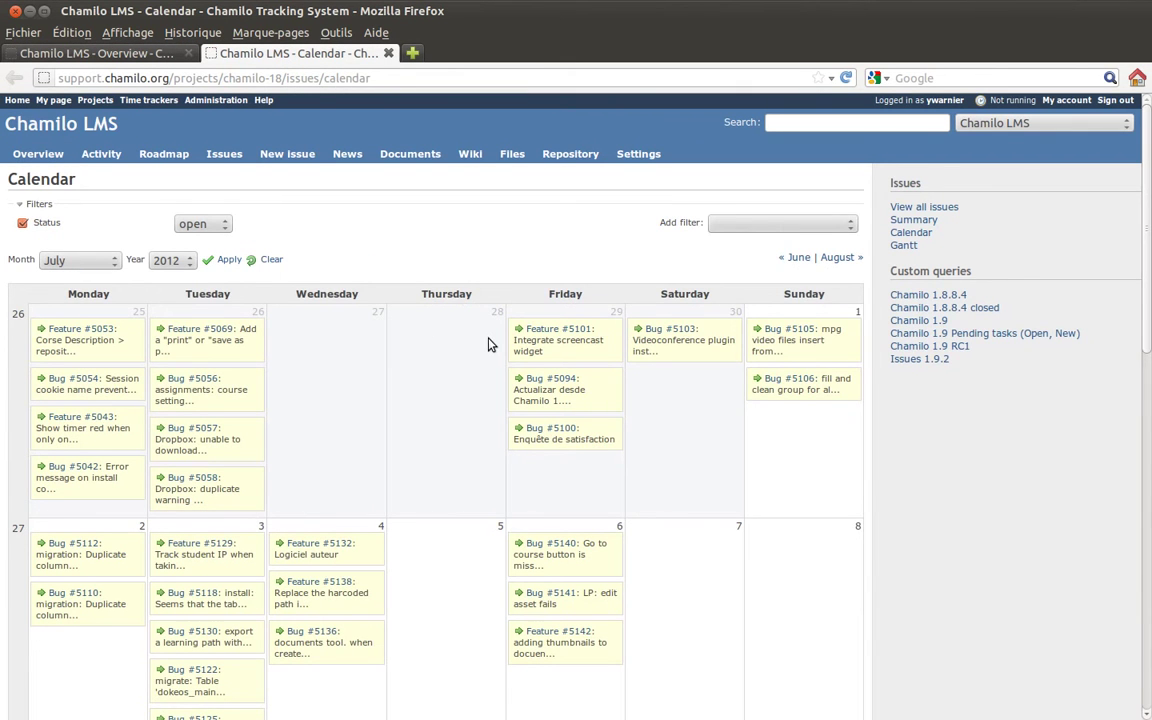
pyautogui.scroll(-1, 488, 345)
pyautogui.scroll(-4, 488, 345)
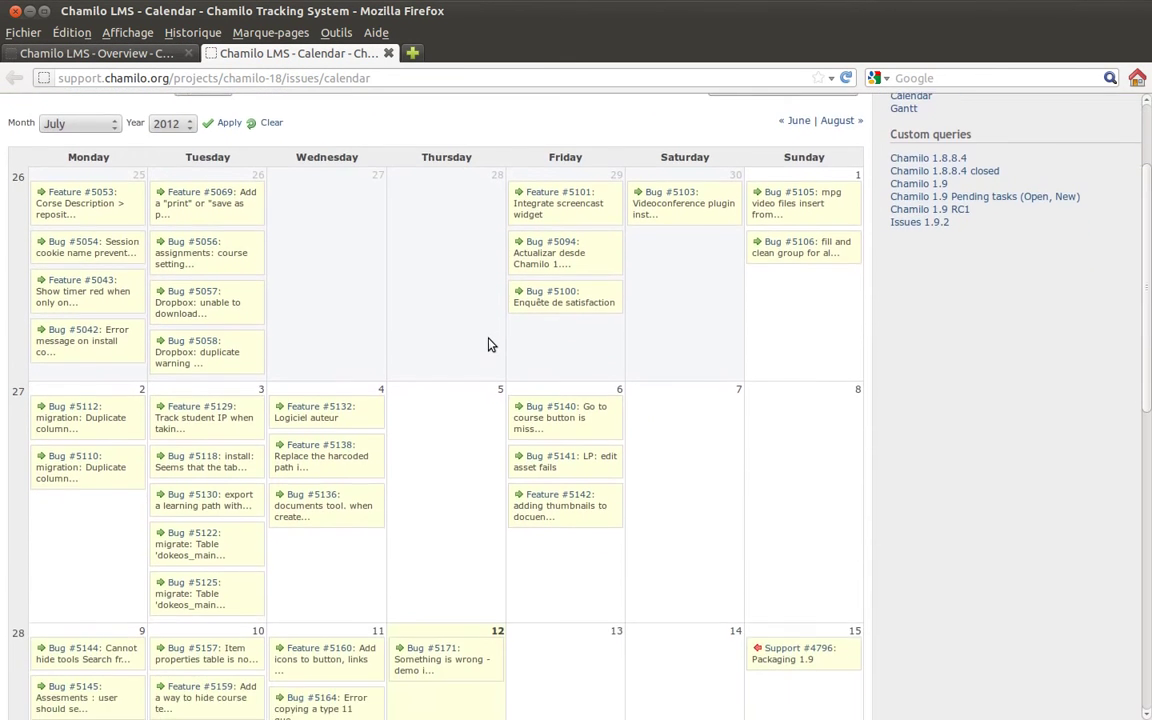
pyautogui.scroll(-10, 488, 345)
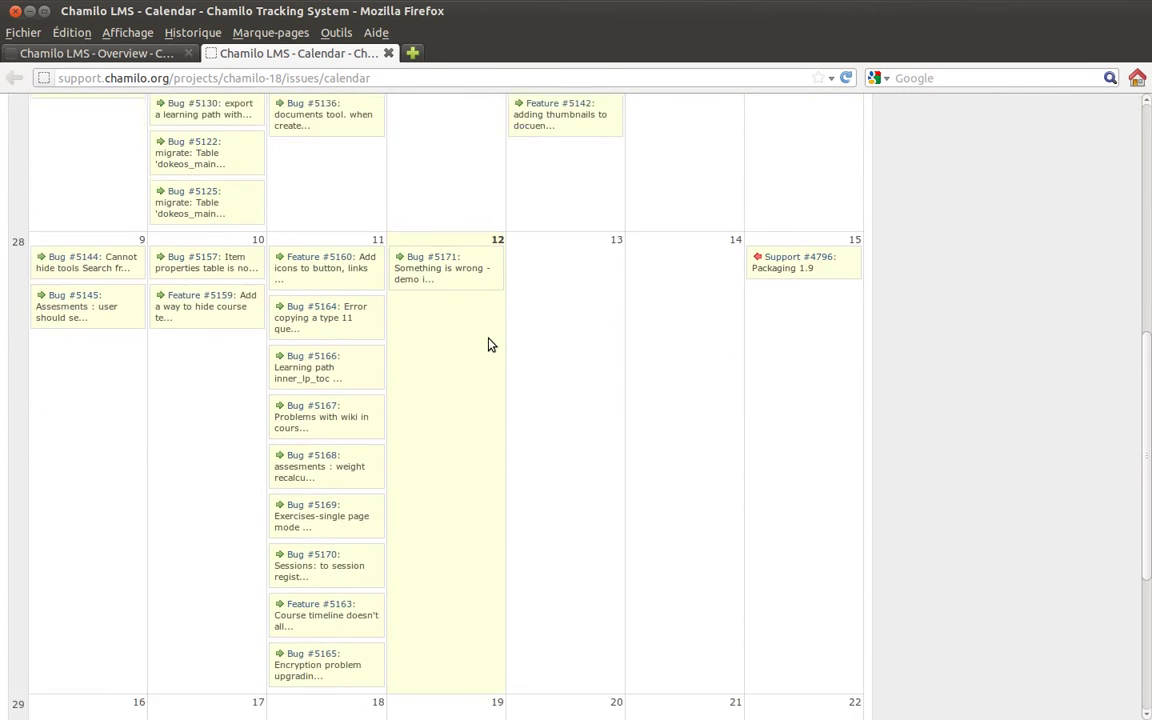
pyautogui.scroll(8, 490, 345)
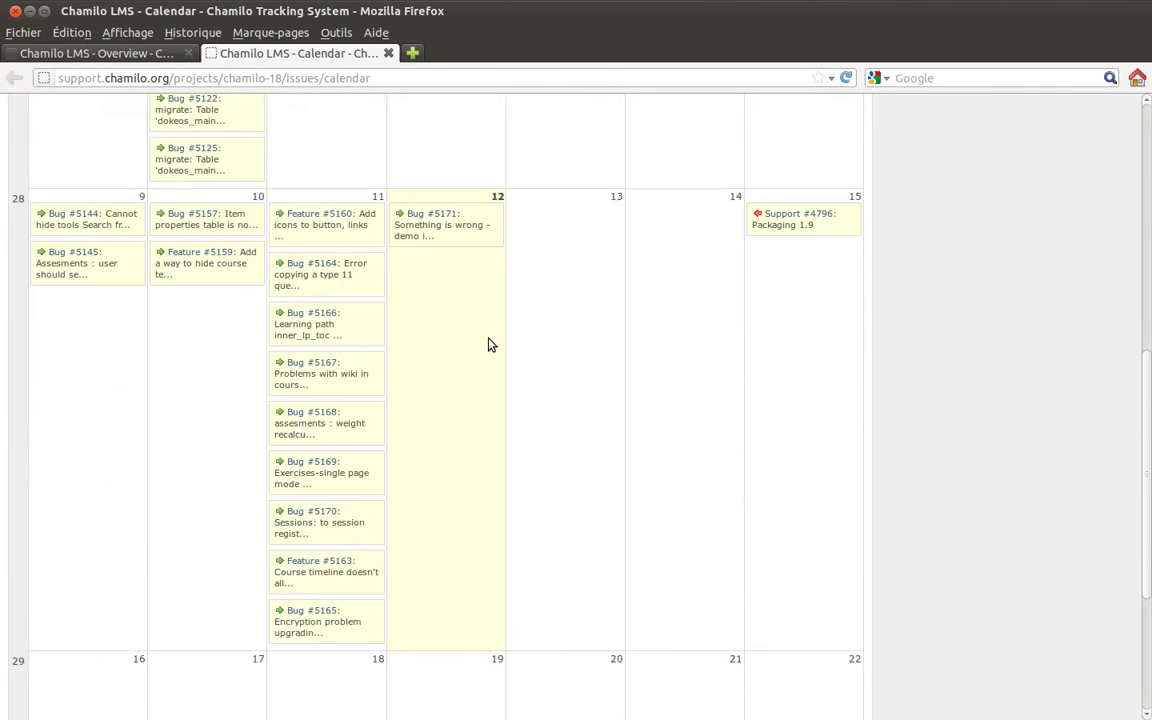
pyautogui.moveTo(281, 419)
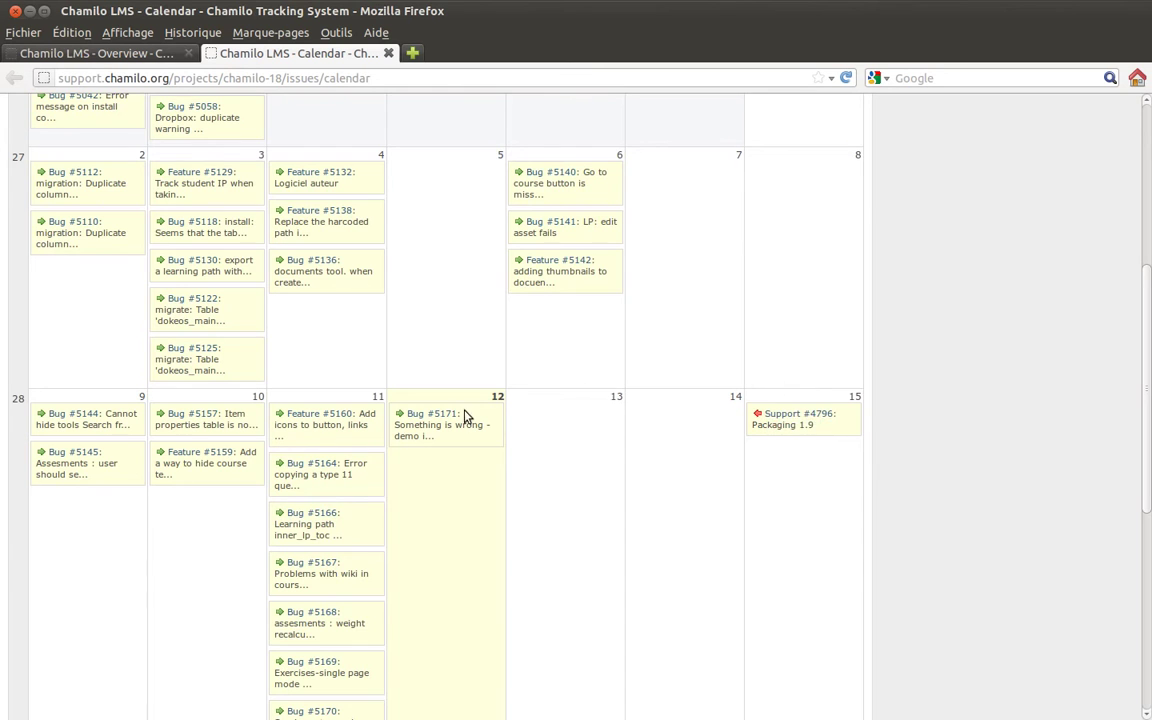
pyautogui.scroll(-8, 522, 445)
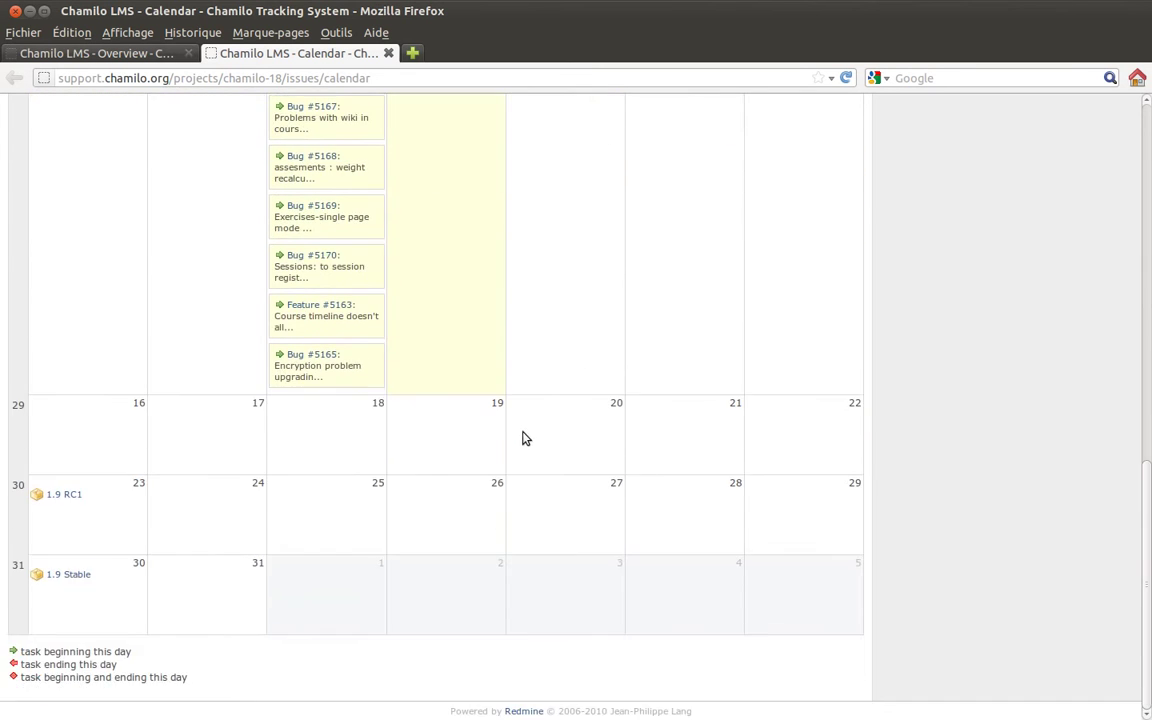
pyautogui.scroll(11, 522, 438)
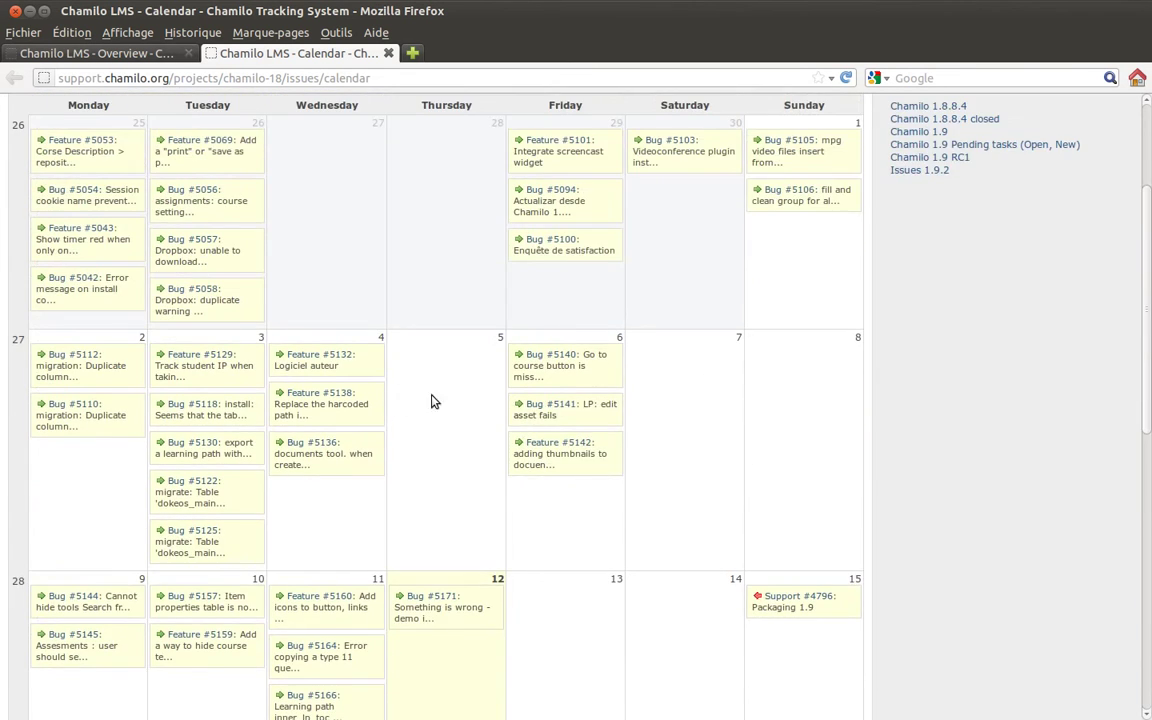
pyautogui.scroll(2, 450, 396)
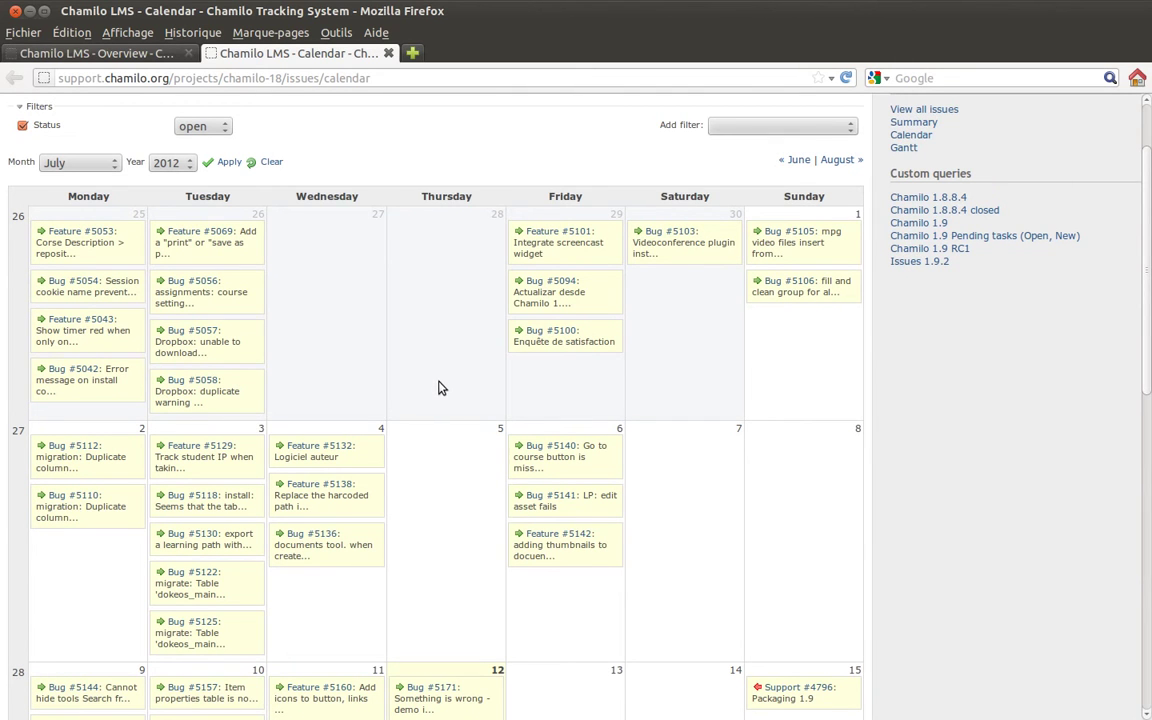
pyautogui.scroll(-1, 447, 380)
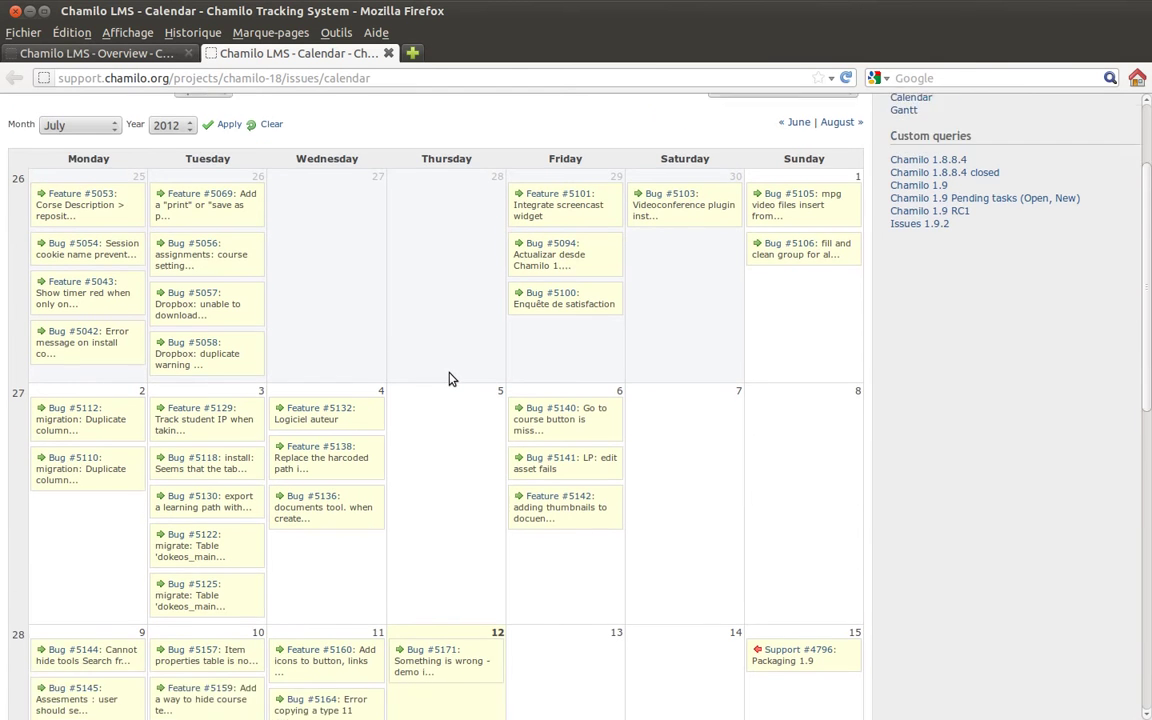
pyautogui.scroll(2, 449, 379)
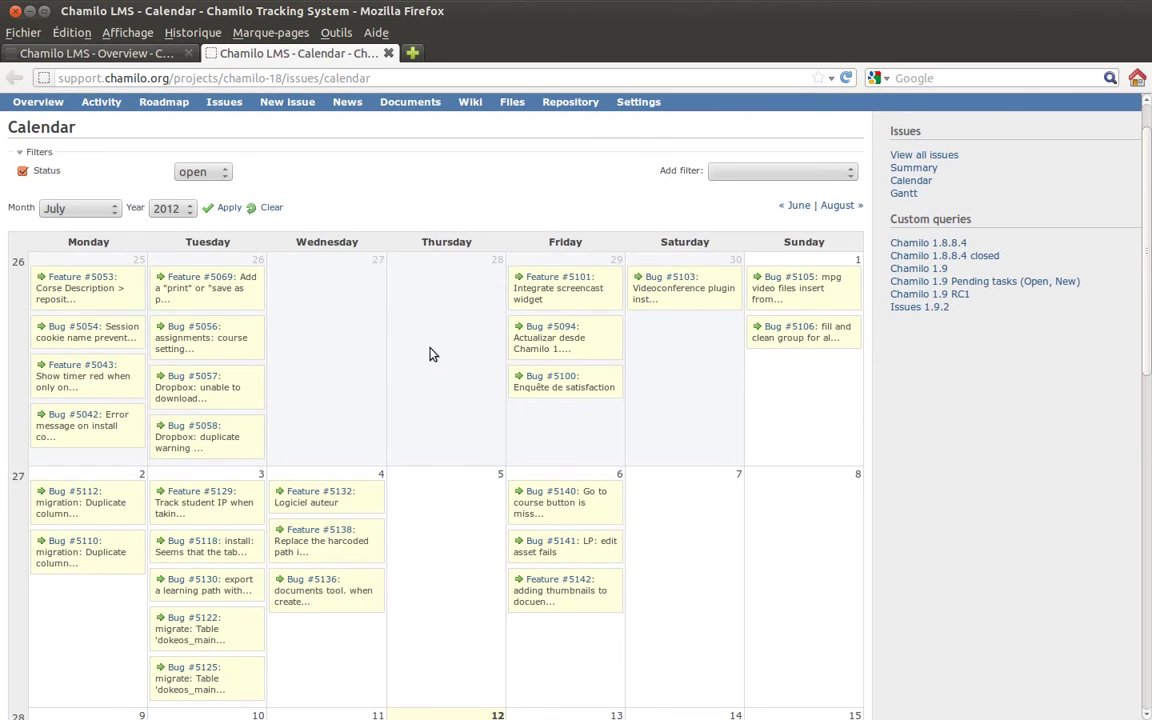
pyautogui.scroll(1, 212, 140)
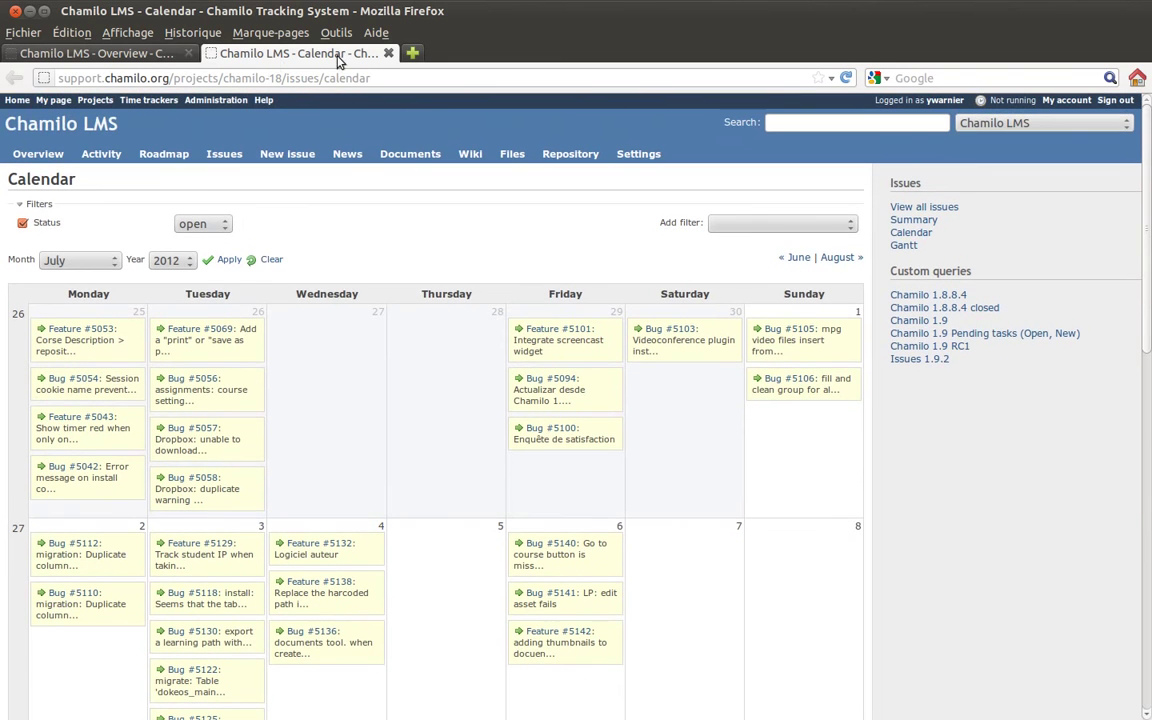
# - Close the calendar tab and browse the project's Gantt chart of open issues
pyautogui.click(387, 53)
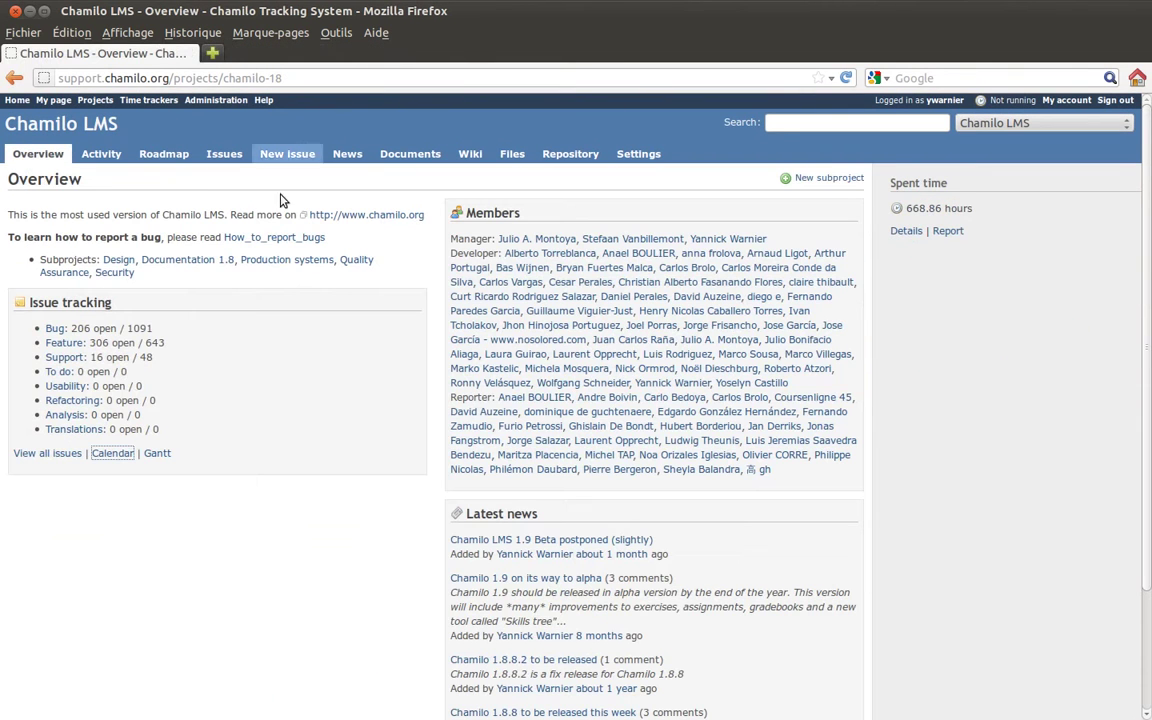
pyautogui.click(160, 455)
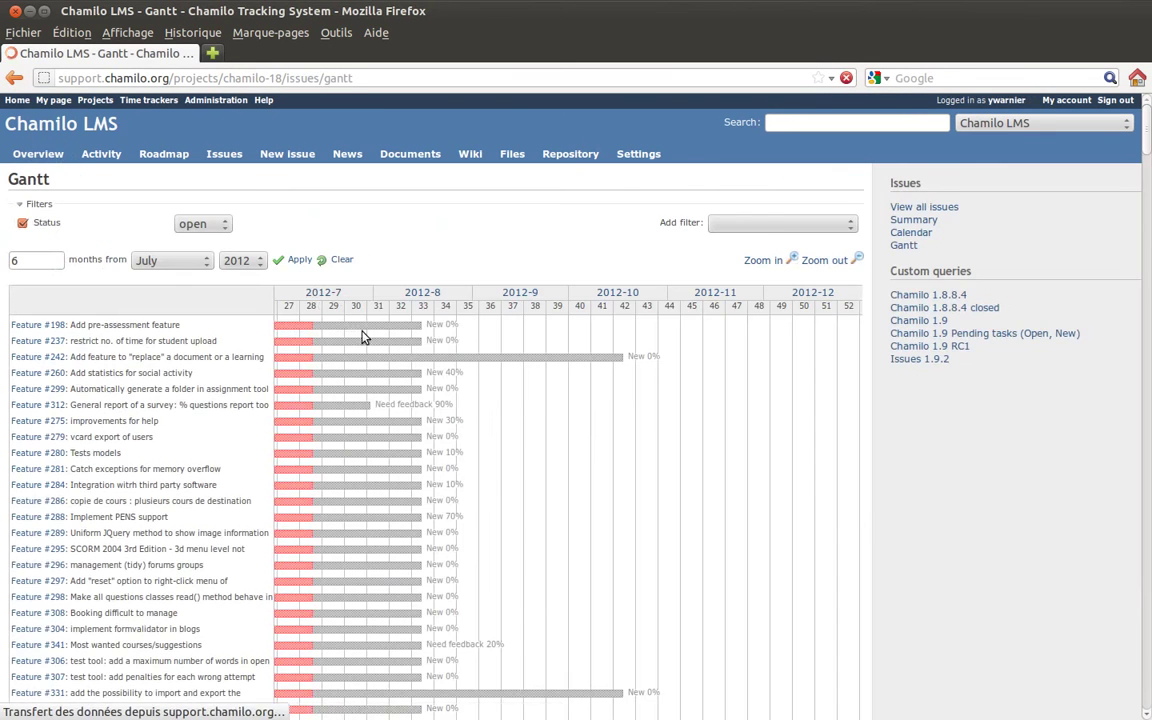
pyautogui.scroll(-5, 548, 404)
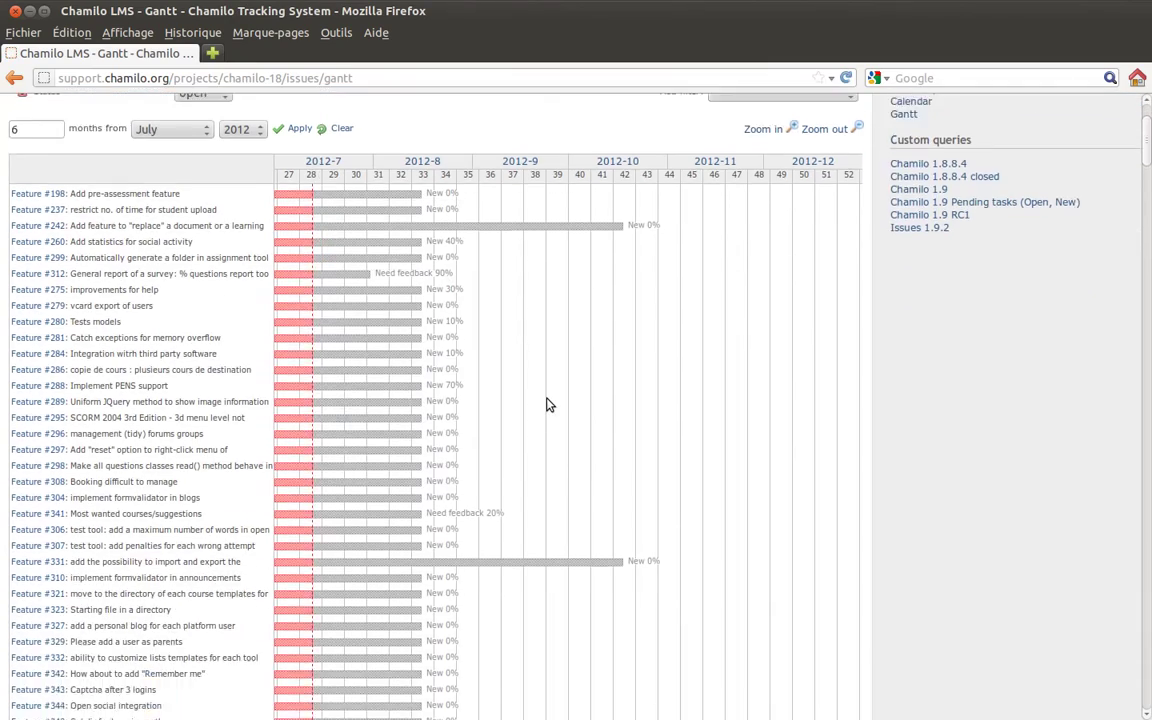
pyautogui.scroll(-19, 548, 404)
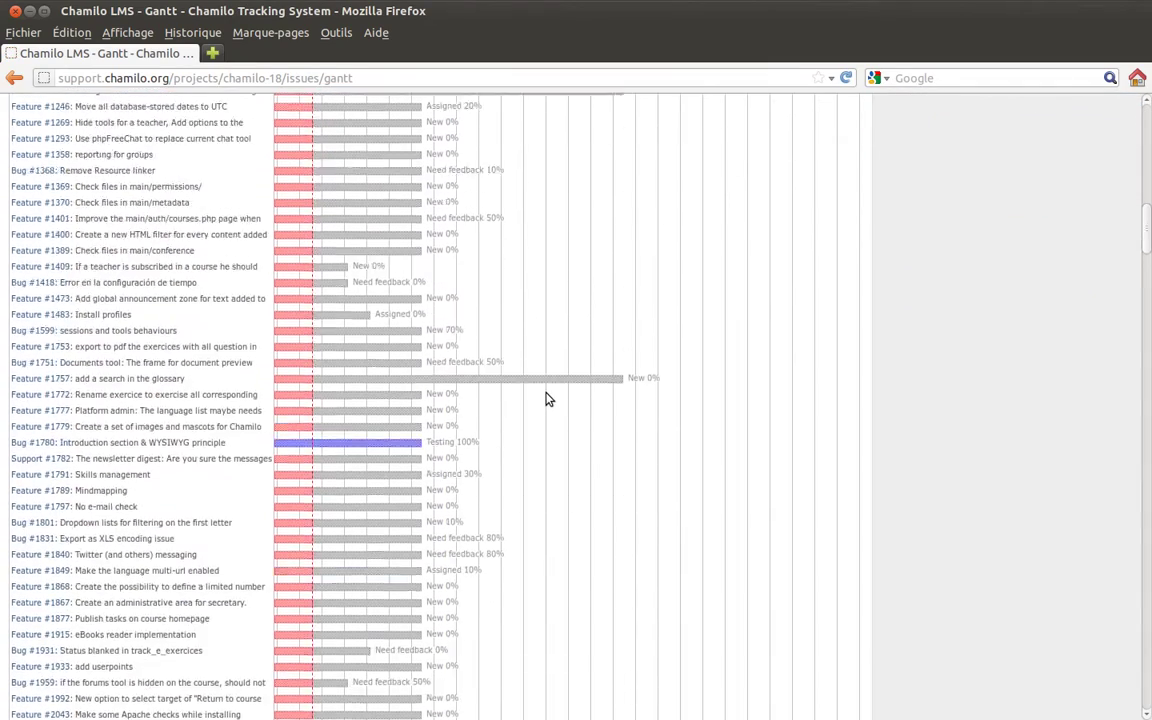
pyautogui.scroll(-20, 548, 399)
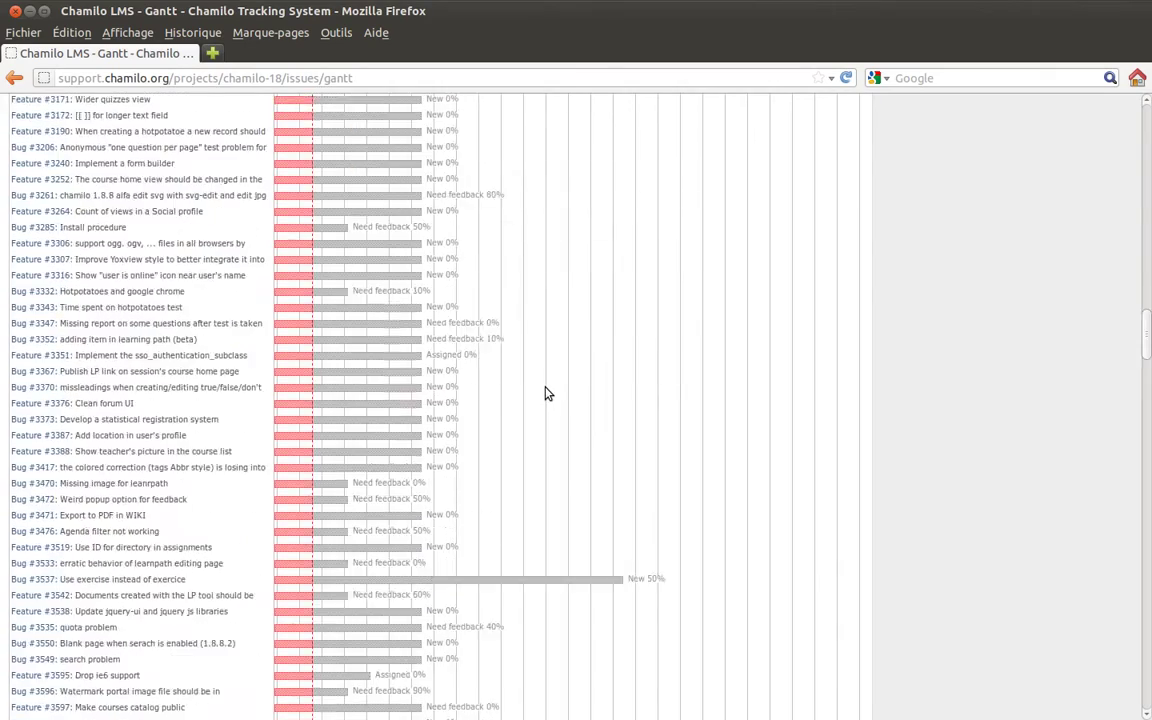
pyautogui.scroll(-20, 548, 393)
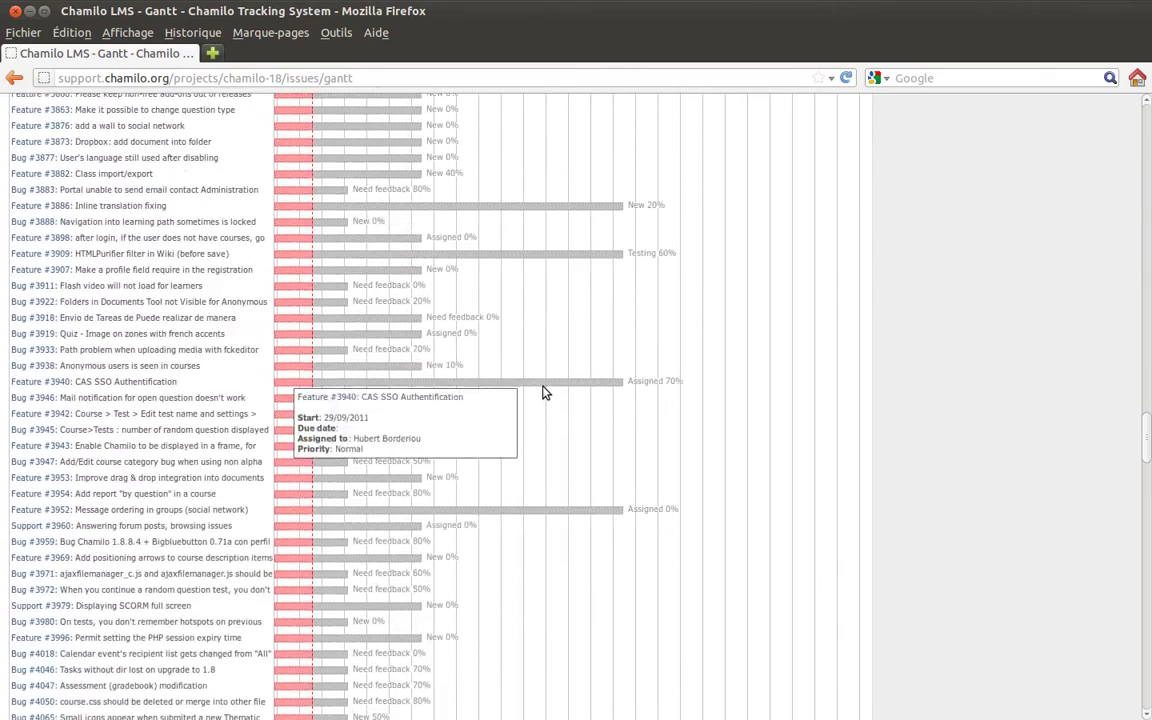
pyautogui.scroll(-10, 545, 393)
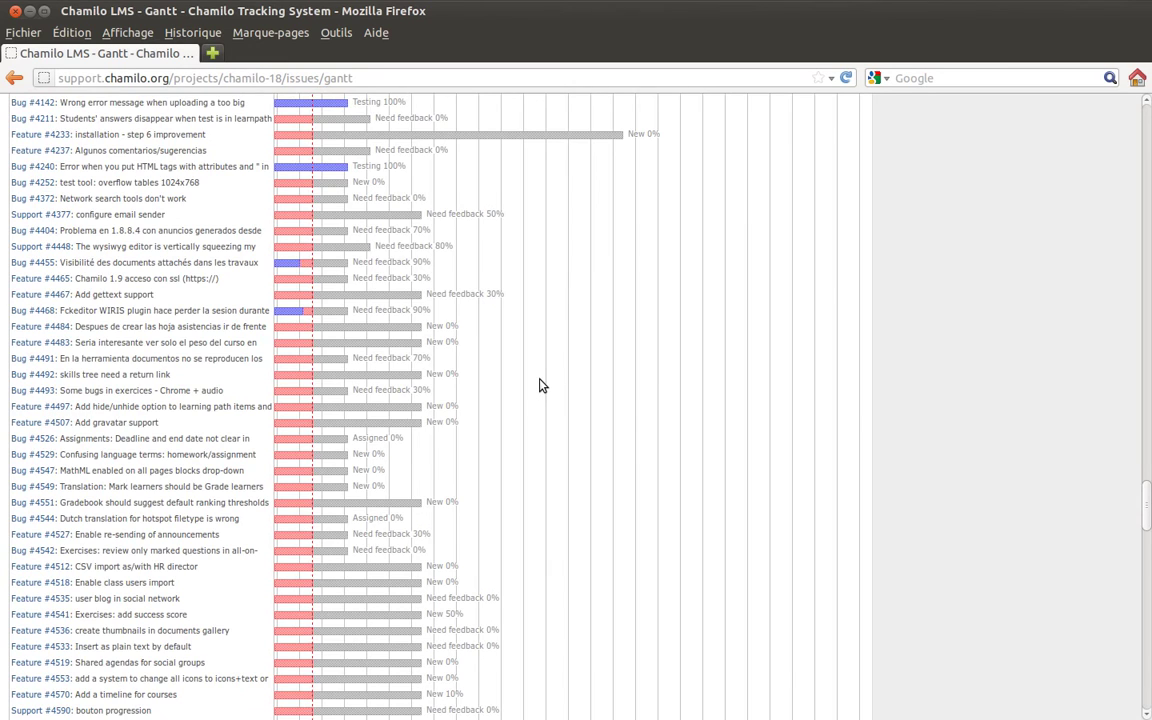
pyautogui.scroll(-2, 540, 389)
pyautogui.scroll(3, 540, 387)
pyautogui.scroll(2, 540, 386)
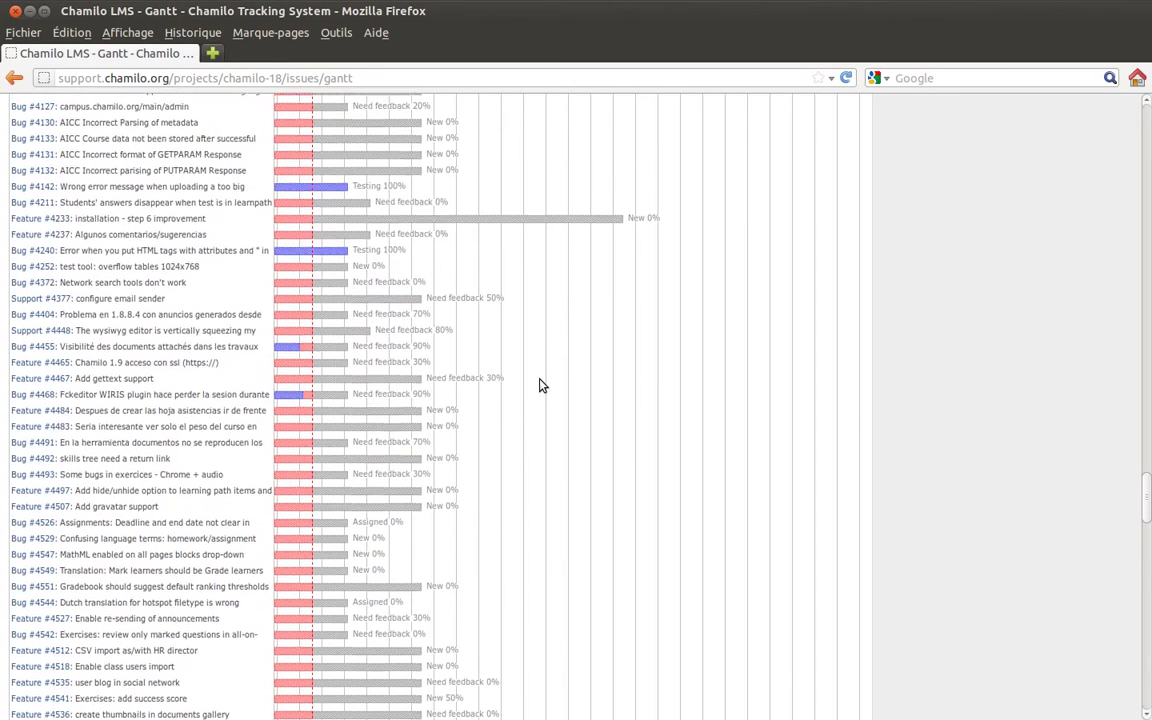
pyautogui.scroll(-6, 540, 386)
pyautogui.scroll(-15, 540, 386)
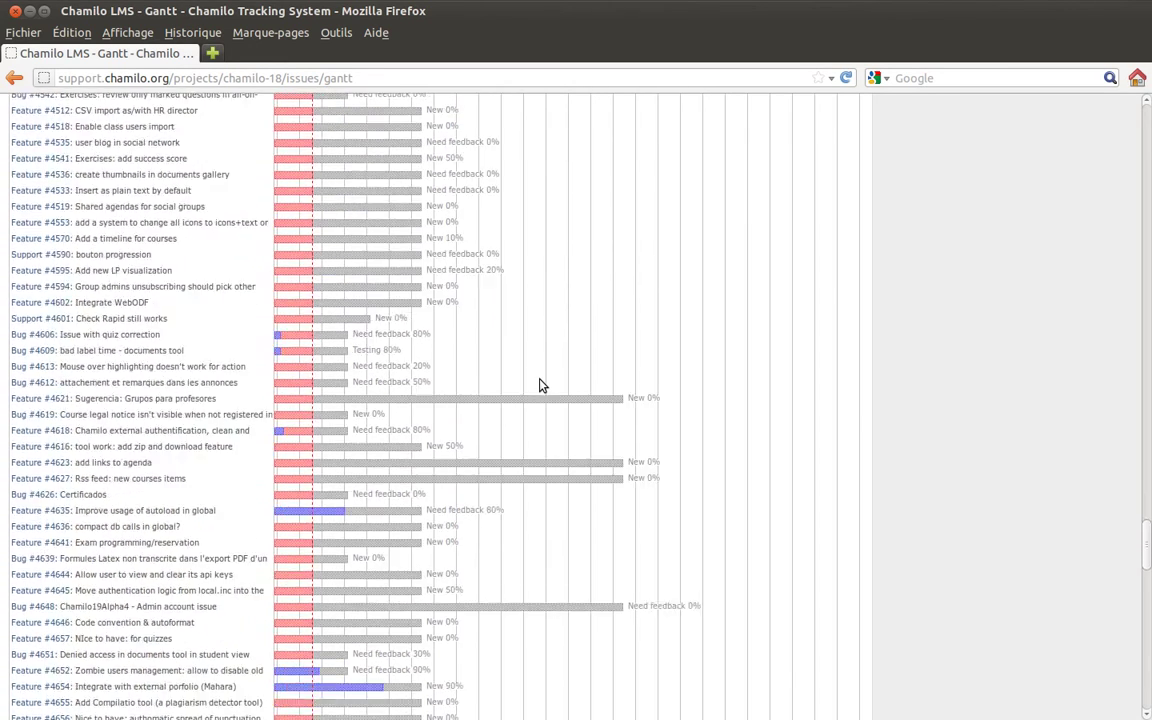
pyautogui.scroll(-15, 540, 386)
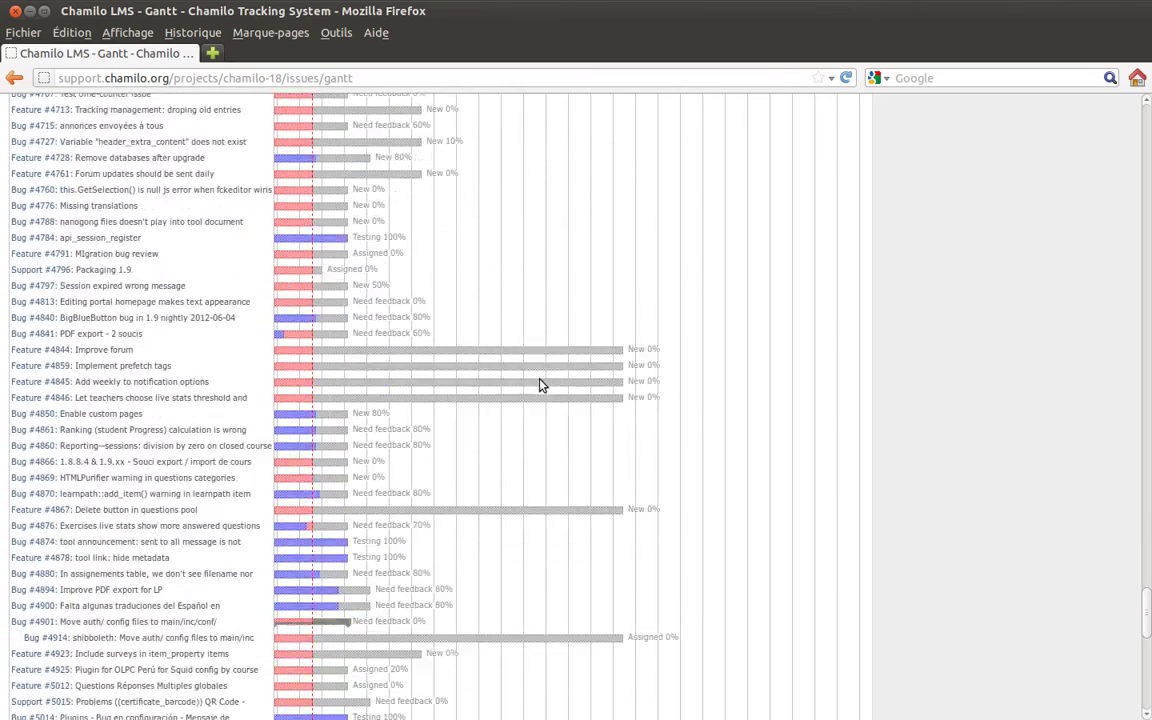
pyautogui.scroll(-5, 540, 386)
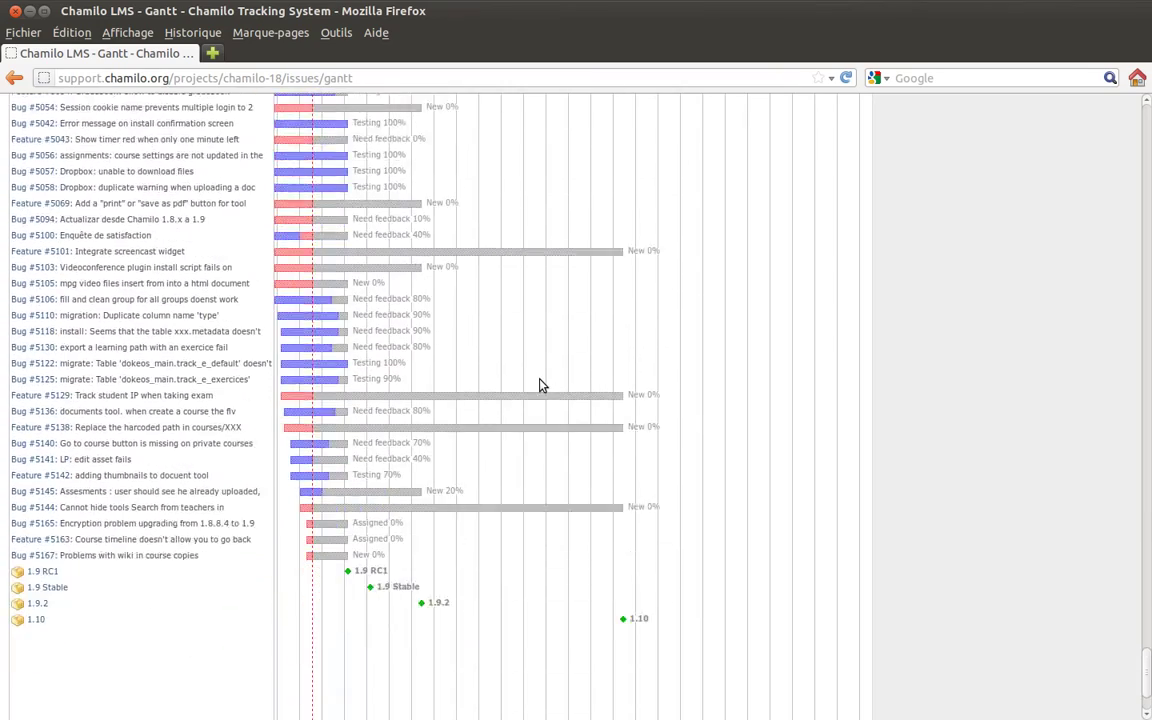
# - Scroll back to the top of the Gantt chart and go to the project overview
pyautogui.scroll(4, 540, 386)
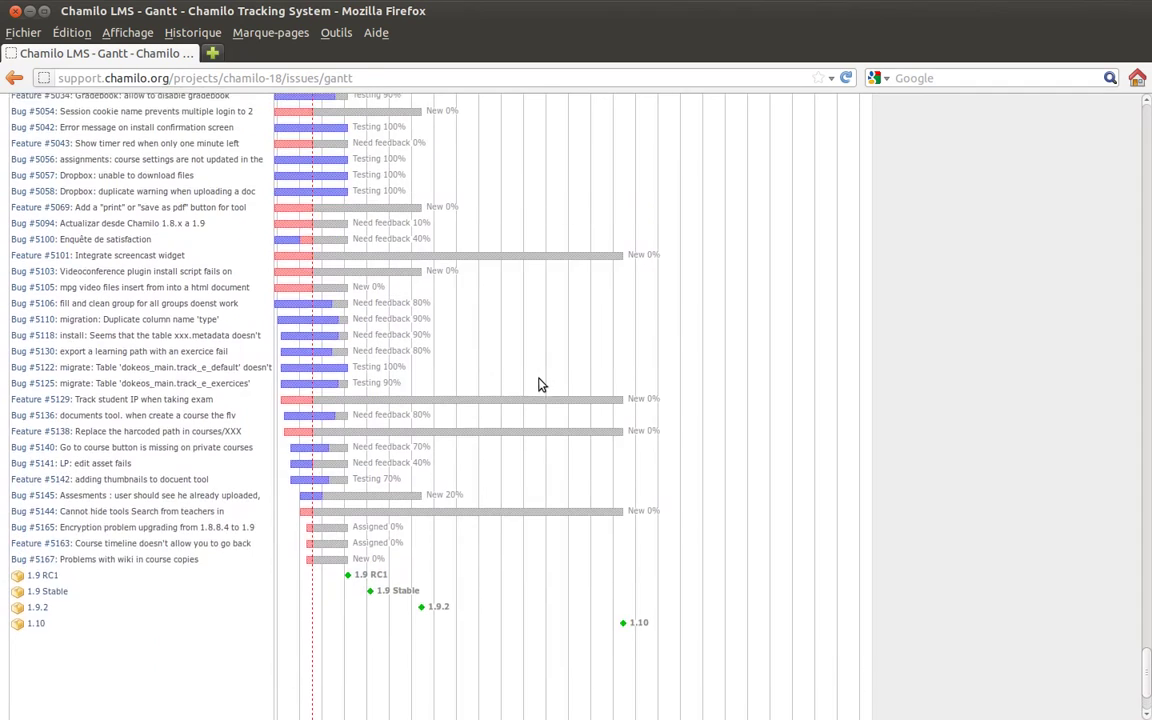
pyautogui.scroll(4, 540, 386)
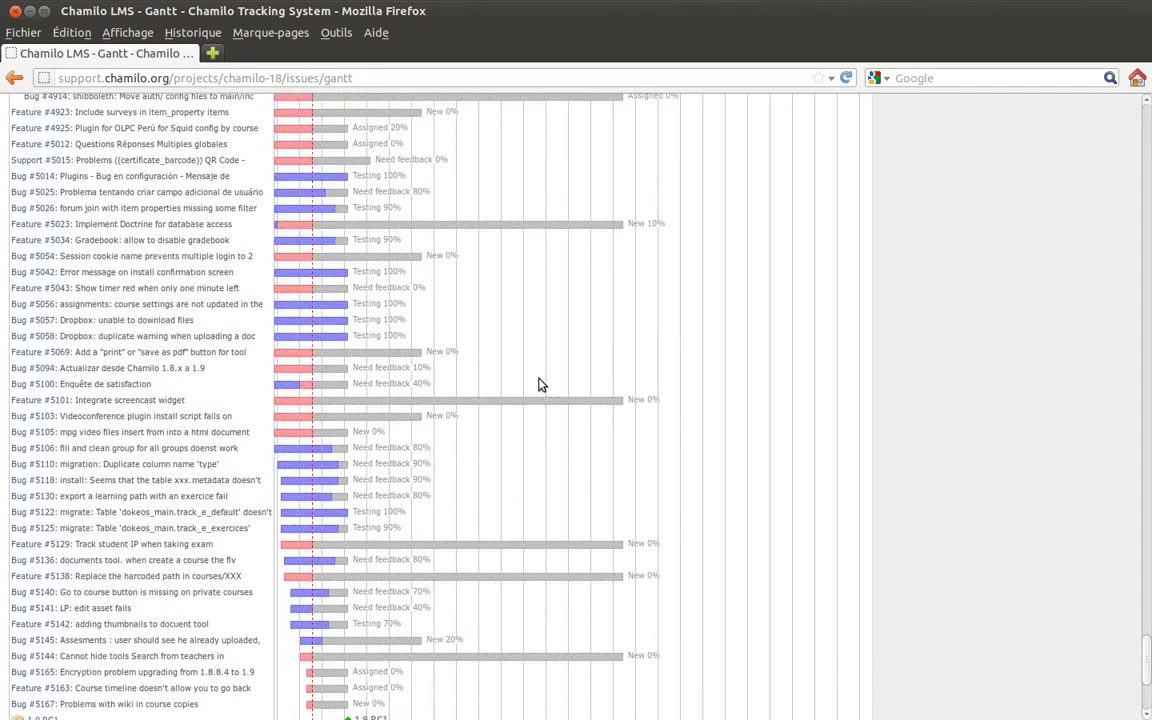
pyautogui.scroll(5, 540, 386)
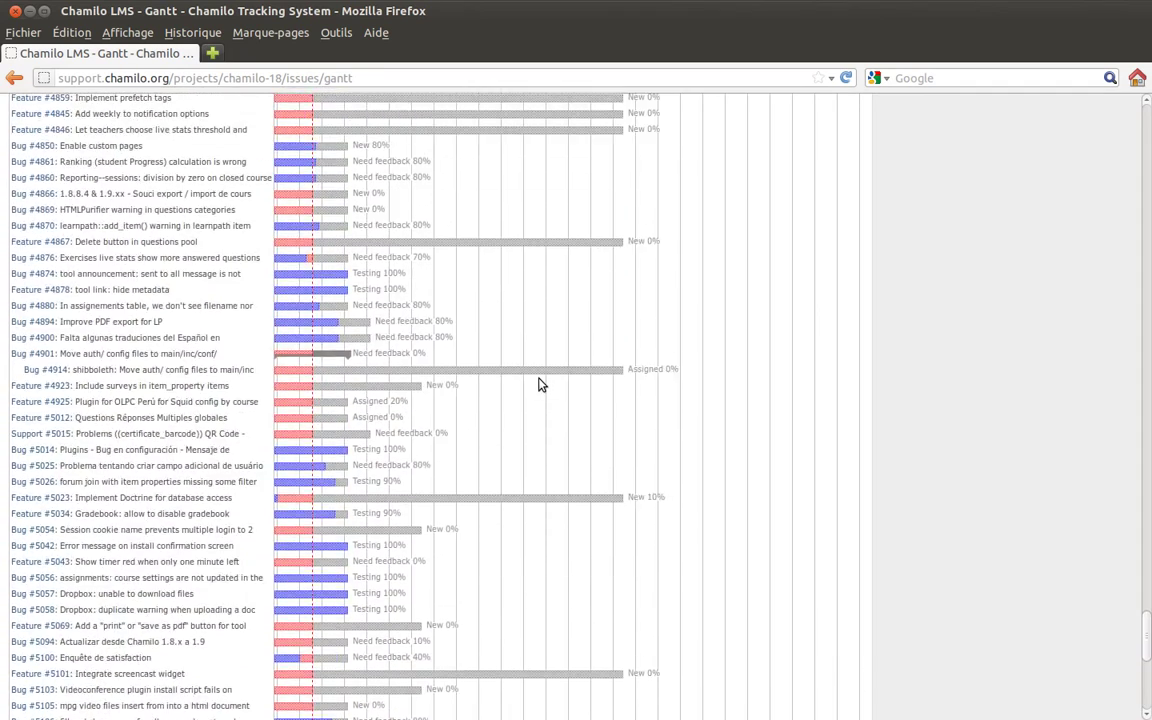
pyautogui.scroll(4, 538, 384)
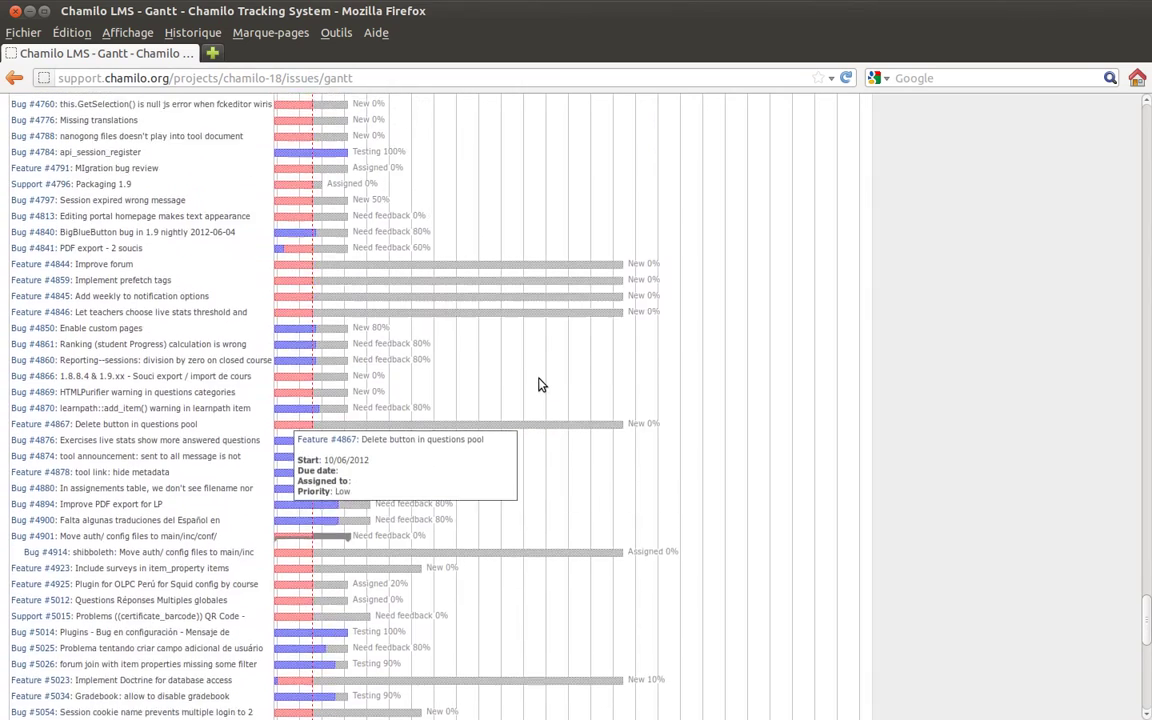
pyautogui.scroll(8, 538, 384)
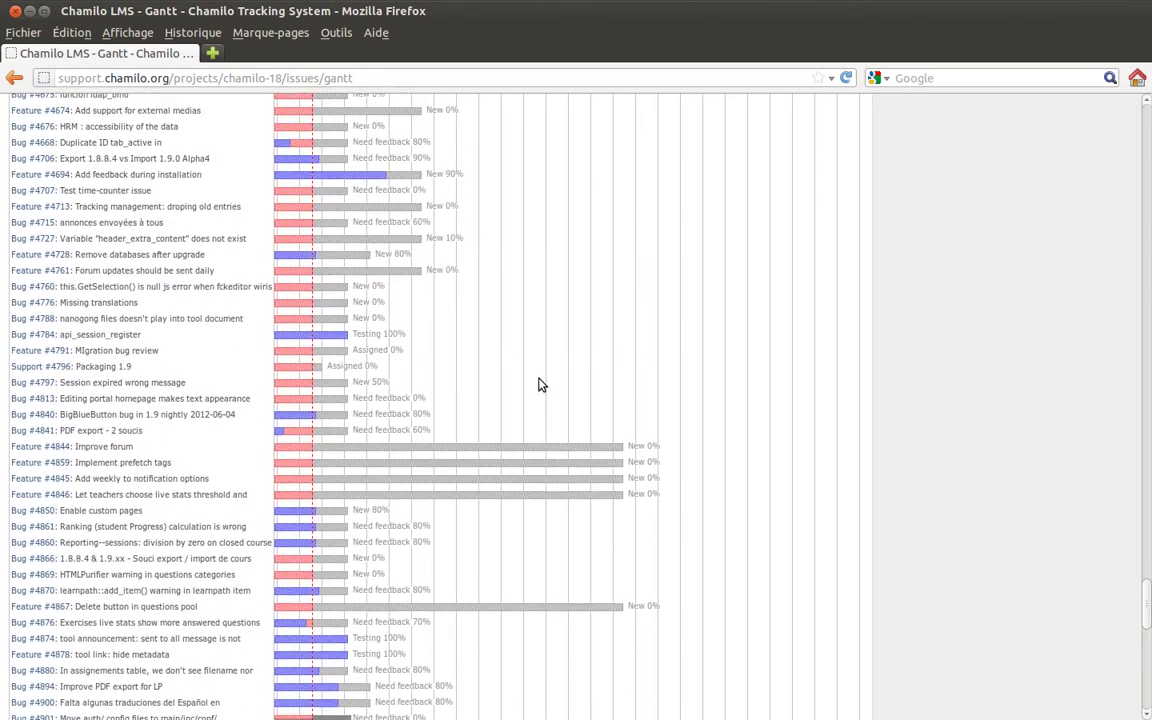
pyautogui.scroll(8, 538, 384)
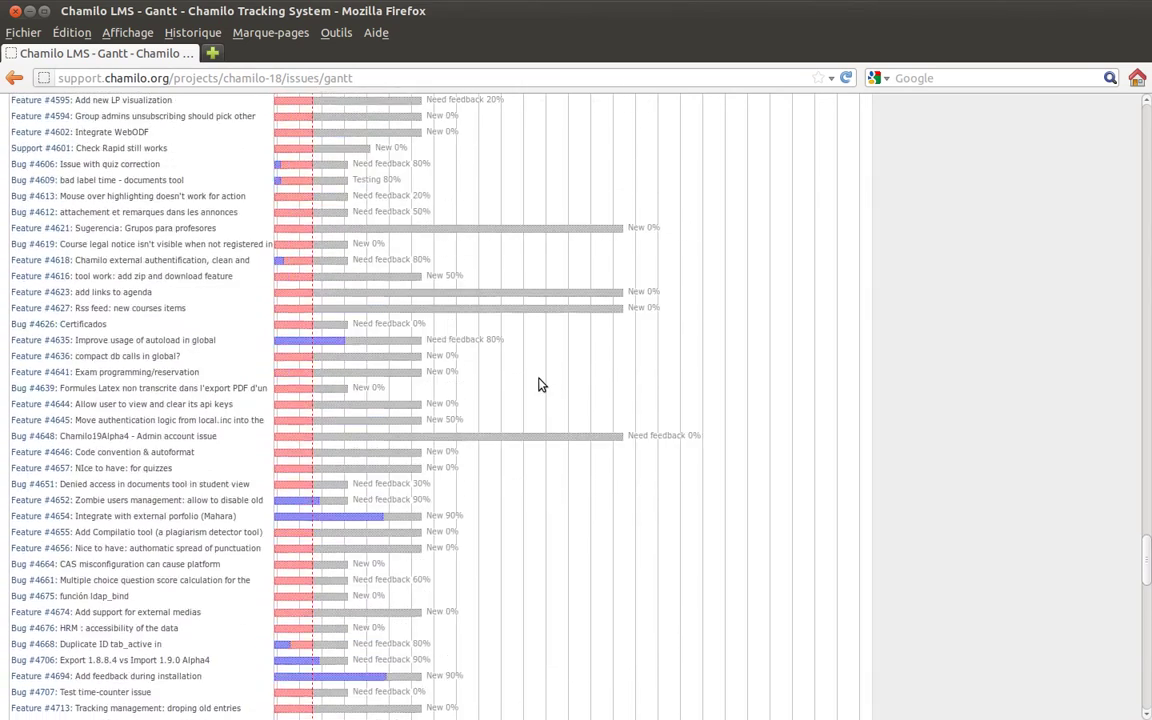
pyautogui.scroll(20, 538, 384)
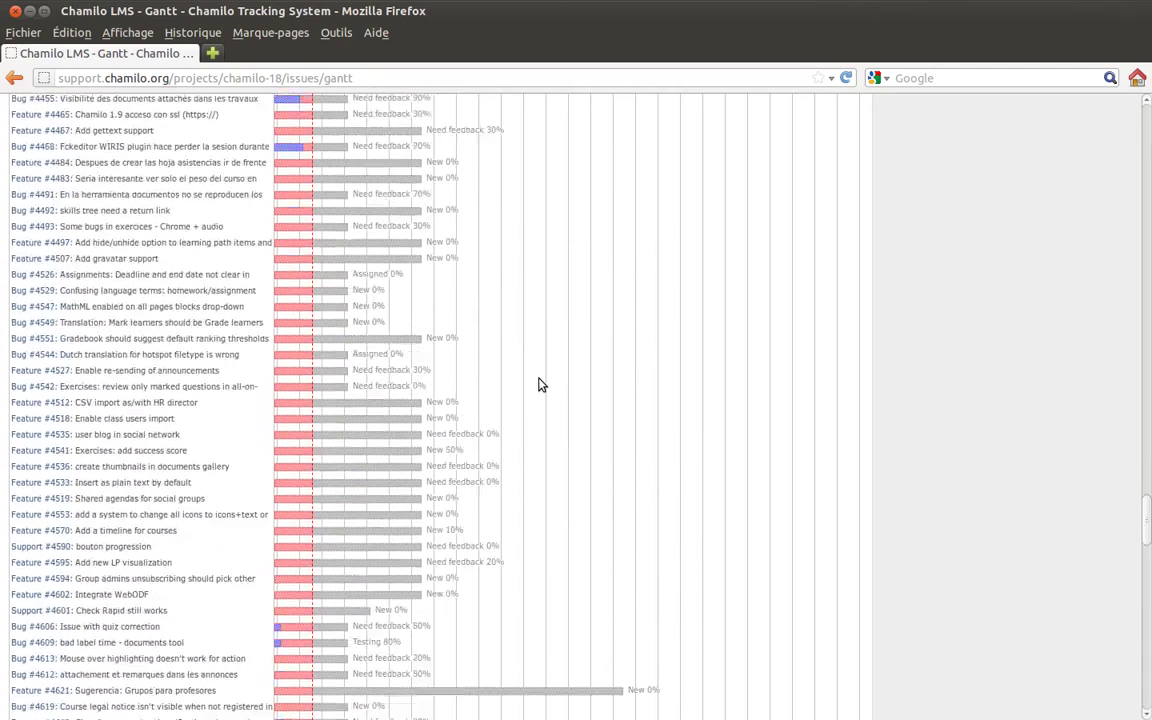
pyautogui.scroll(20, 538, 384)
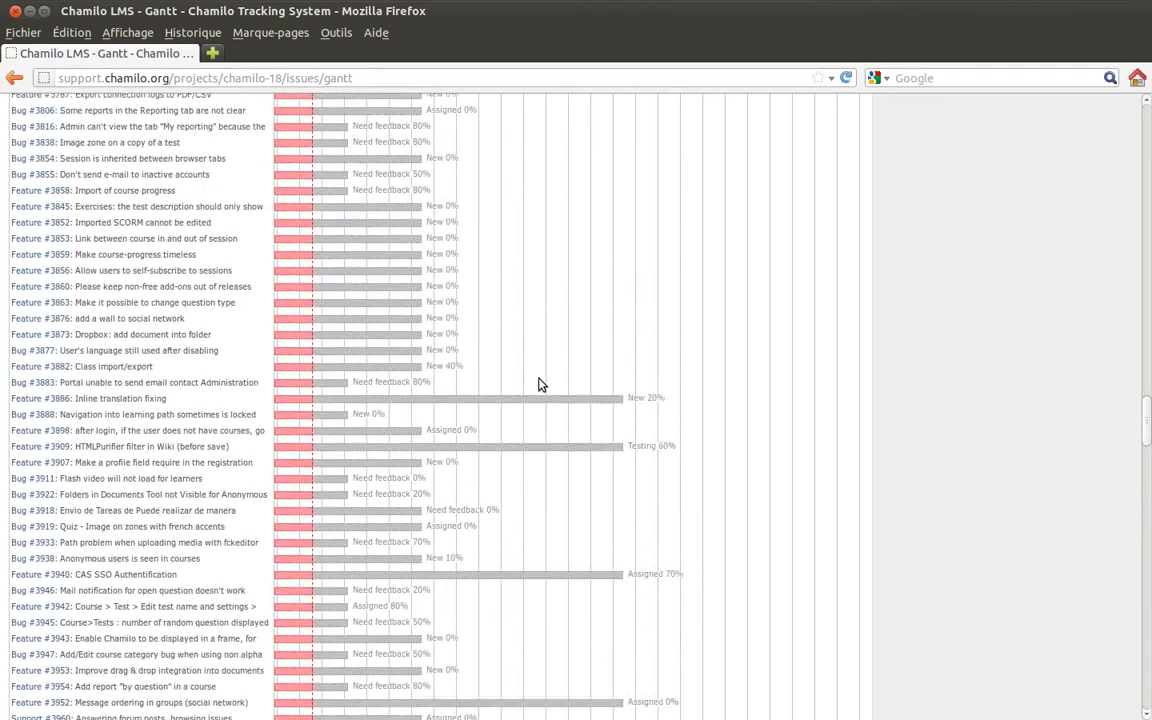
pyautogui.scroll(20, 538, 384)
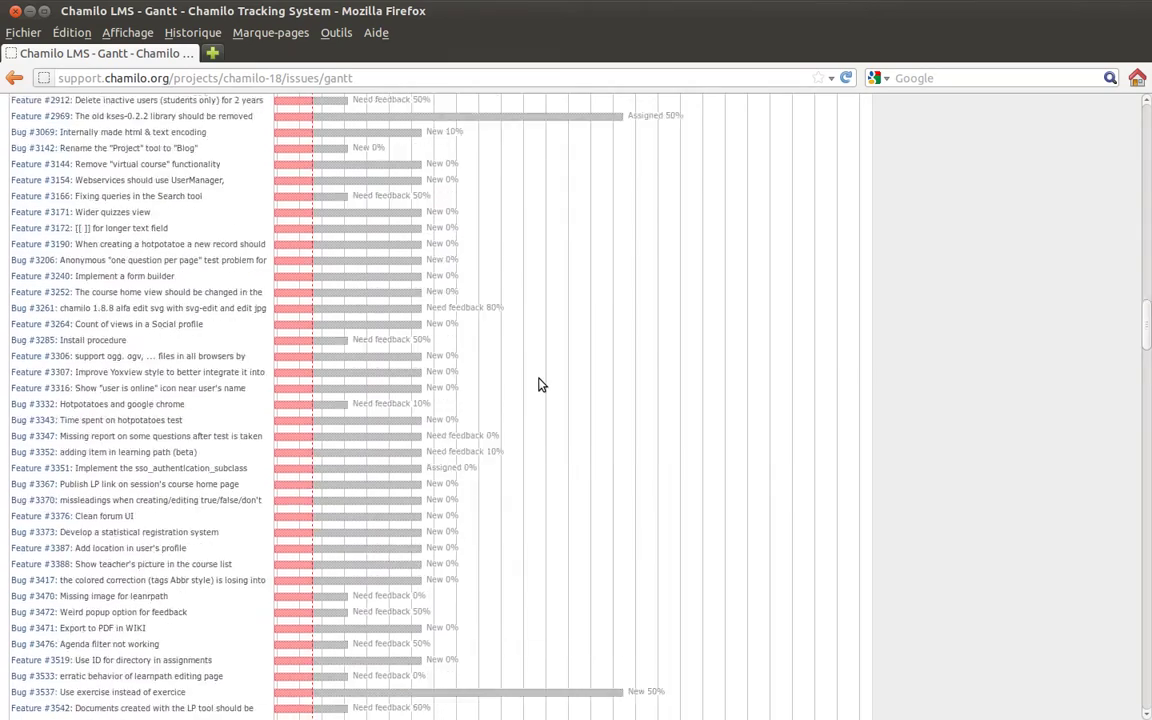
pyautogui.scroll(20, 538, 384)
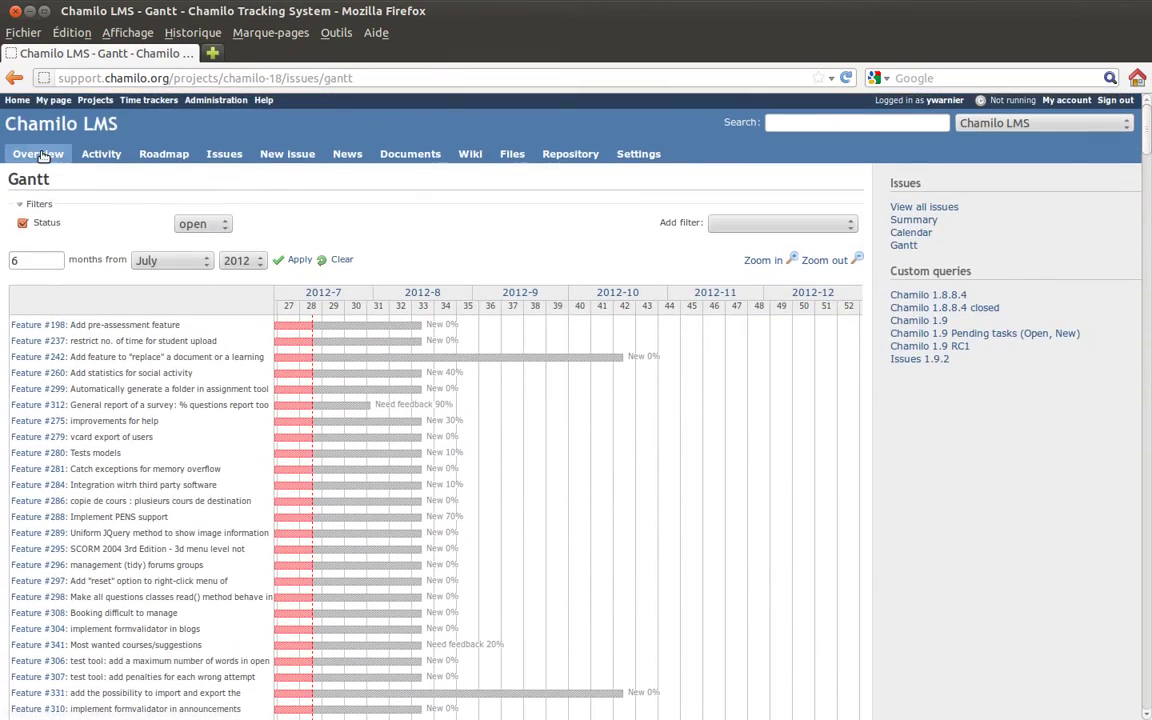
pyautogui.click(40, 153)
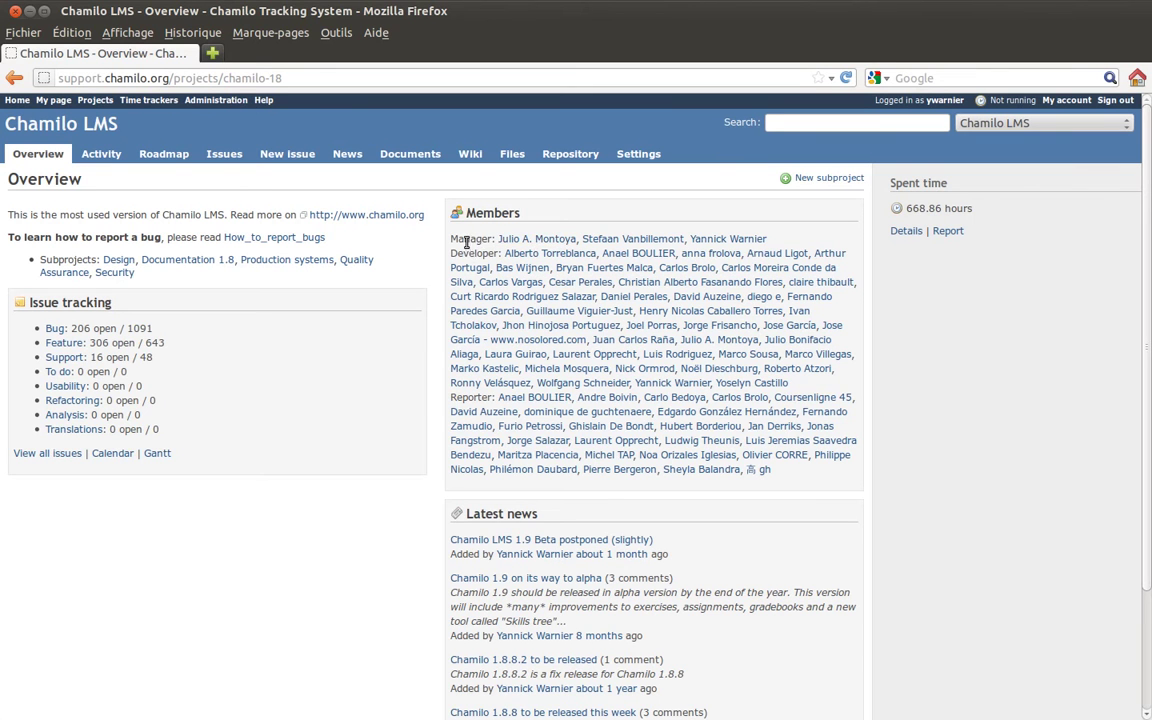
# - Highlight the Reporter role in the Members box to point it out
pyautogui.moveTo(465, 250); pyautogui.dragTo(465, 313)
pyautogui.doubleClick(460, 397)
pyautogui.scroll(-2, 431, 393)
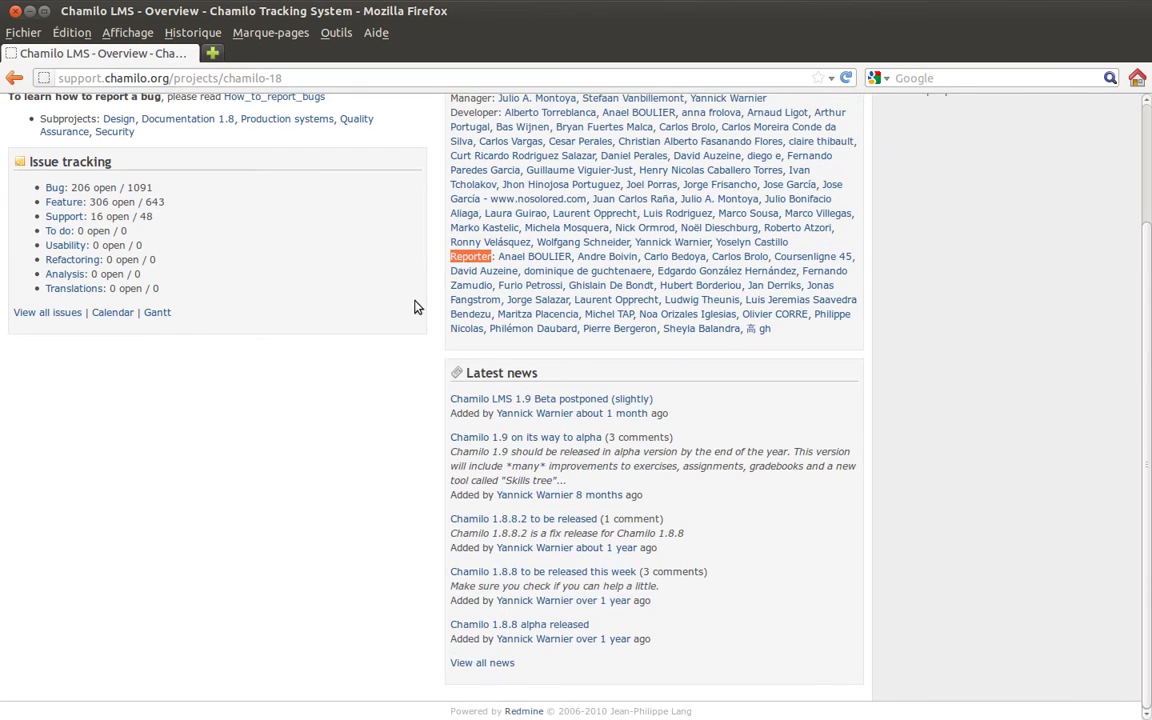
pyautogui.scroll(1, 420, 295)
pyautogui.scroll(1, 421, 288)
pyautogui.click(464, 347)
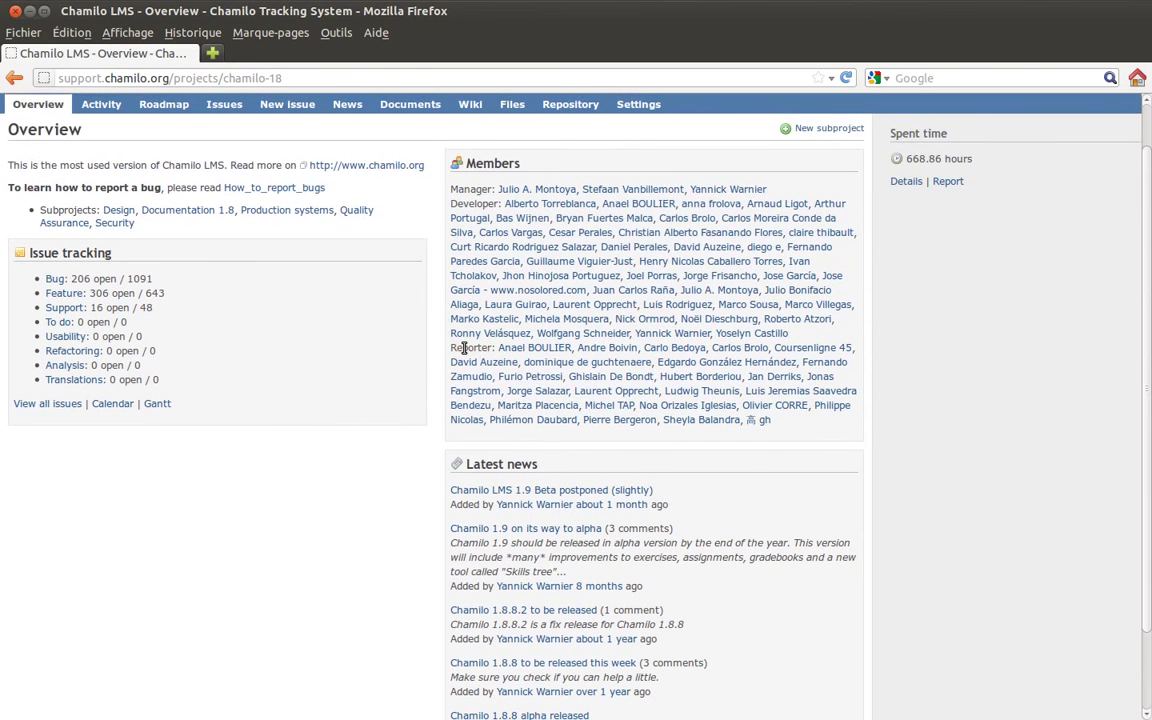
pyautogui.moveTo(455, 347)
pyautogui.mouseDown()
pyautogui.moveTo(492, 347)
pyautogui.moveTo(457, 350)
pyautogui.mouseUp()
pyautogui.click(452, 348)
pyautogui.doubleClick(469, 347)
pyautogui.click(434, 349)
# - Scroll the overview, then go to the project's Activity feed
pyautogui.scroll(2, 434, 349)
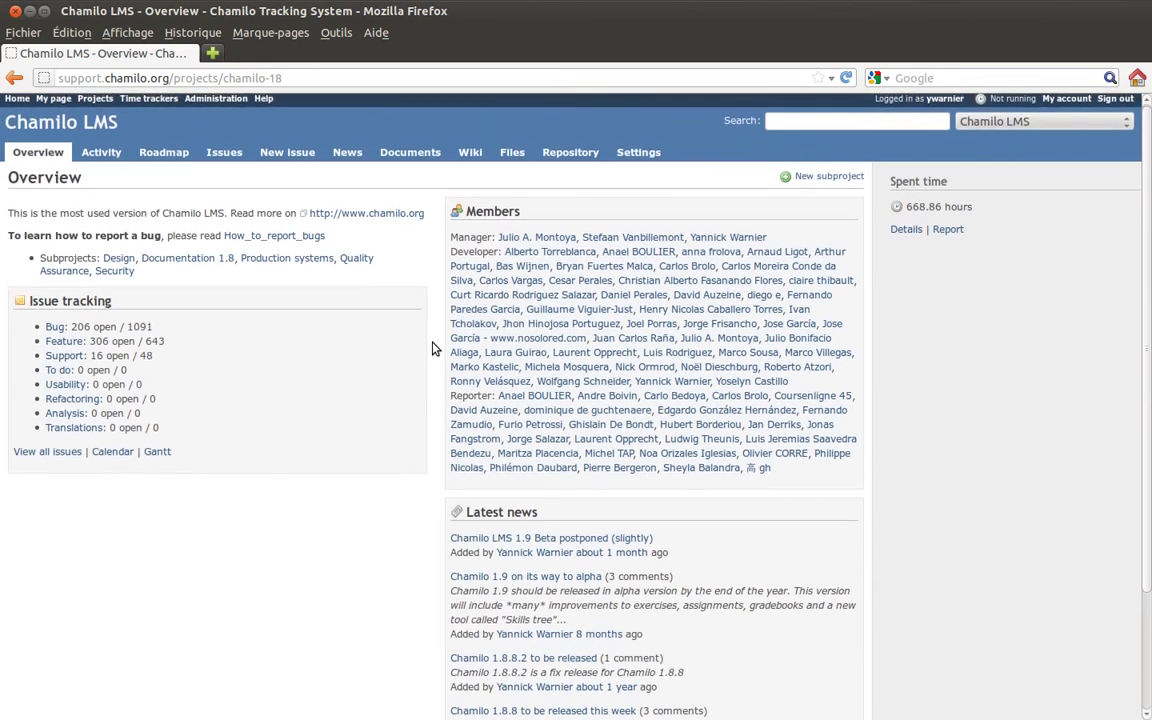
pyautogui.scroll(-3, 434, 349)
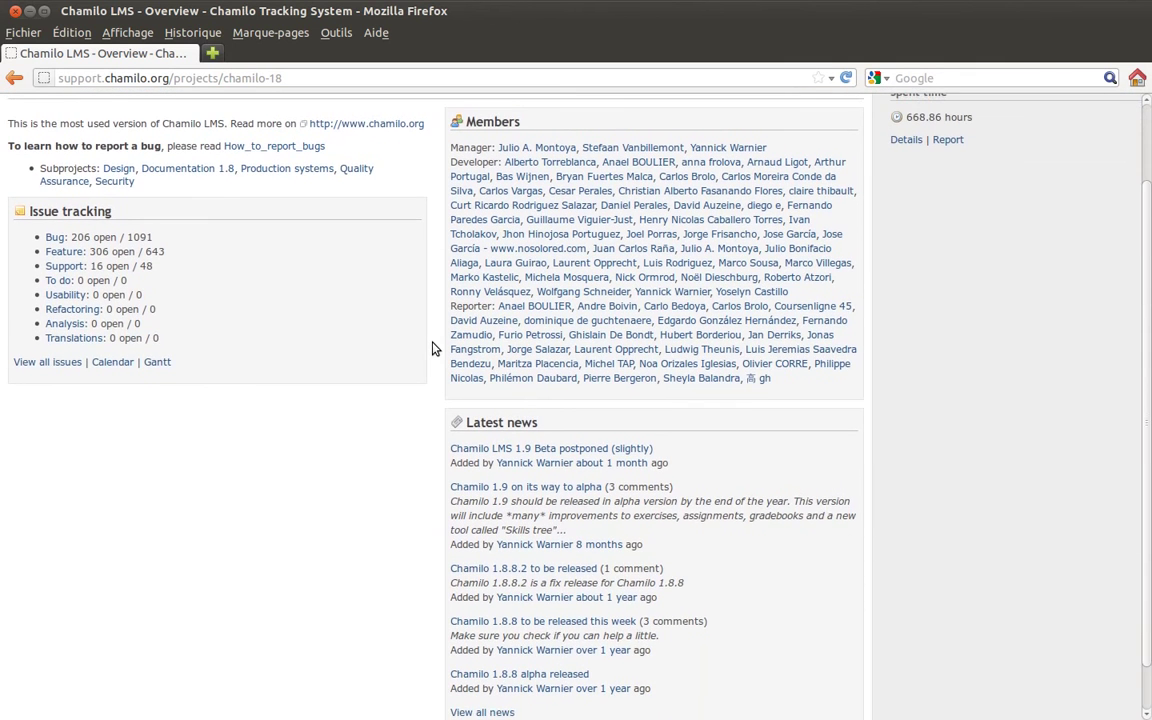
pyautogui.scroll(-1, 434, 349)
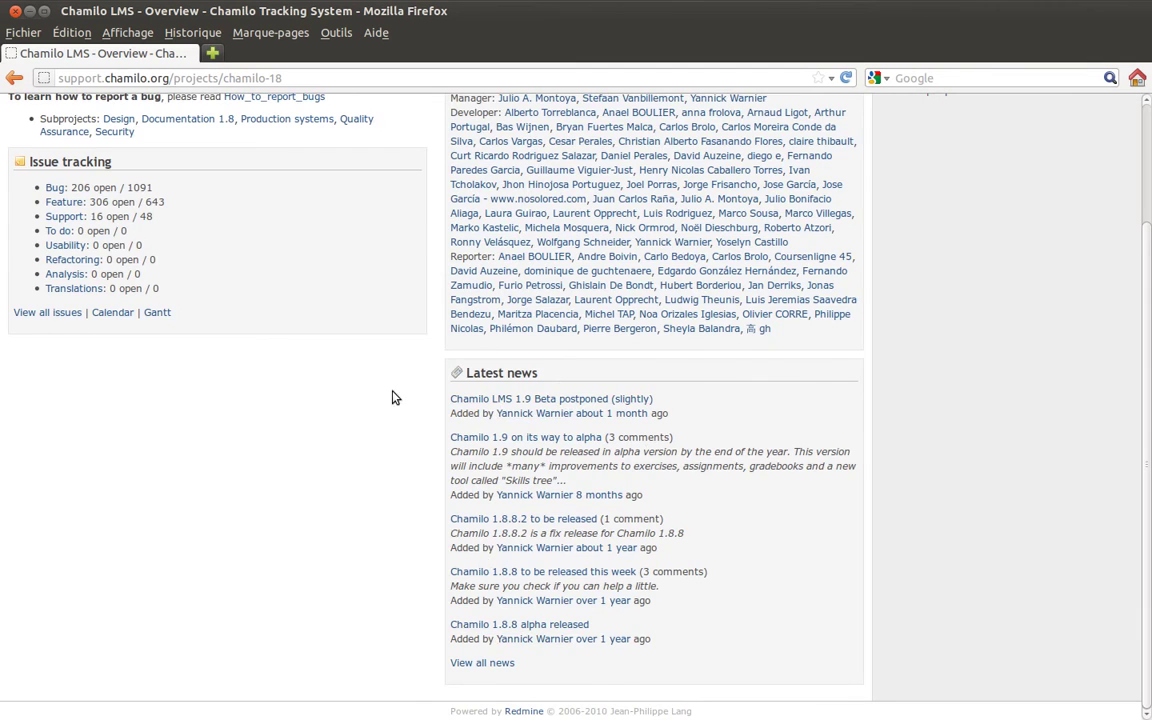
pyautogui.scroll(3, 396, 393)
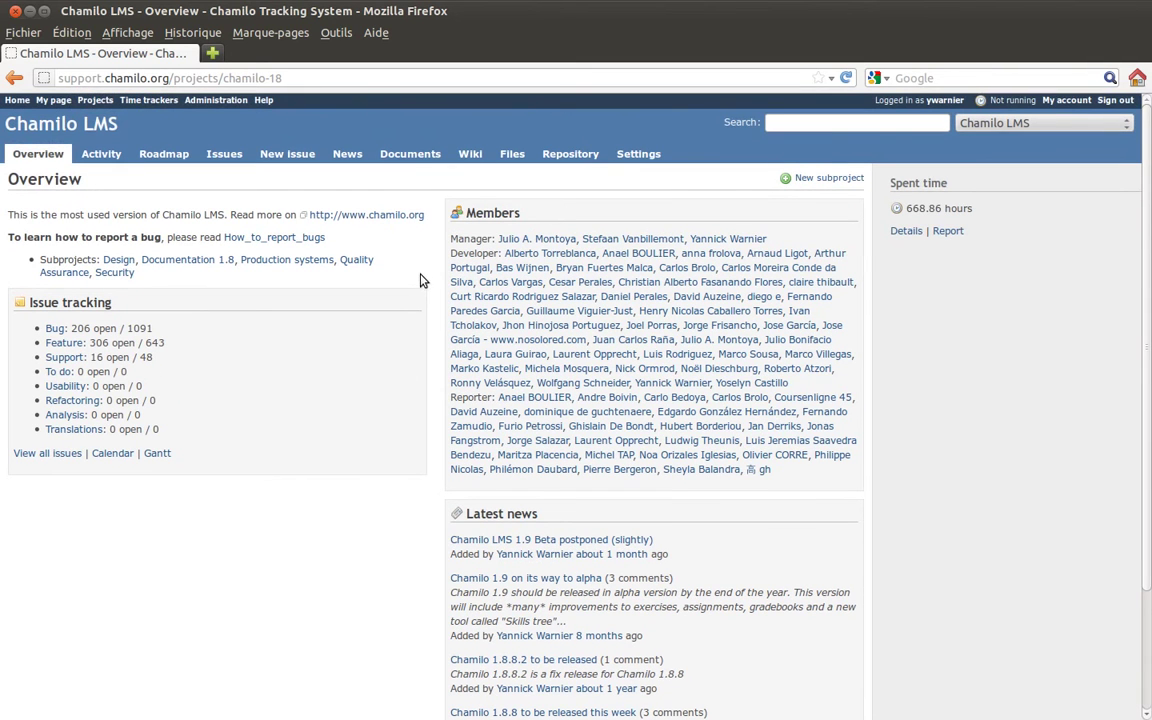
pyautogui.click(116, 151)
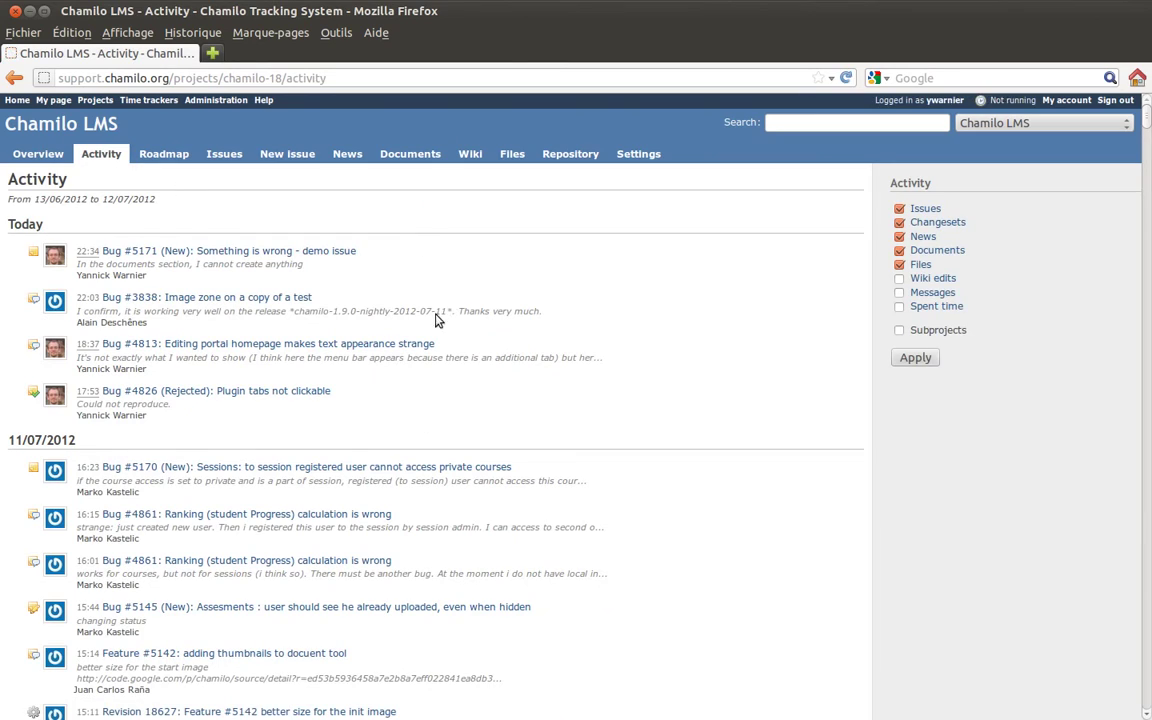
pyautogui.scroll(-10, 612, 405)
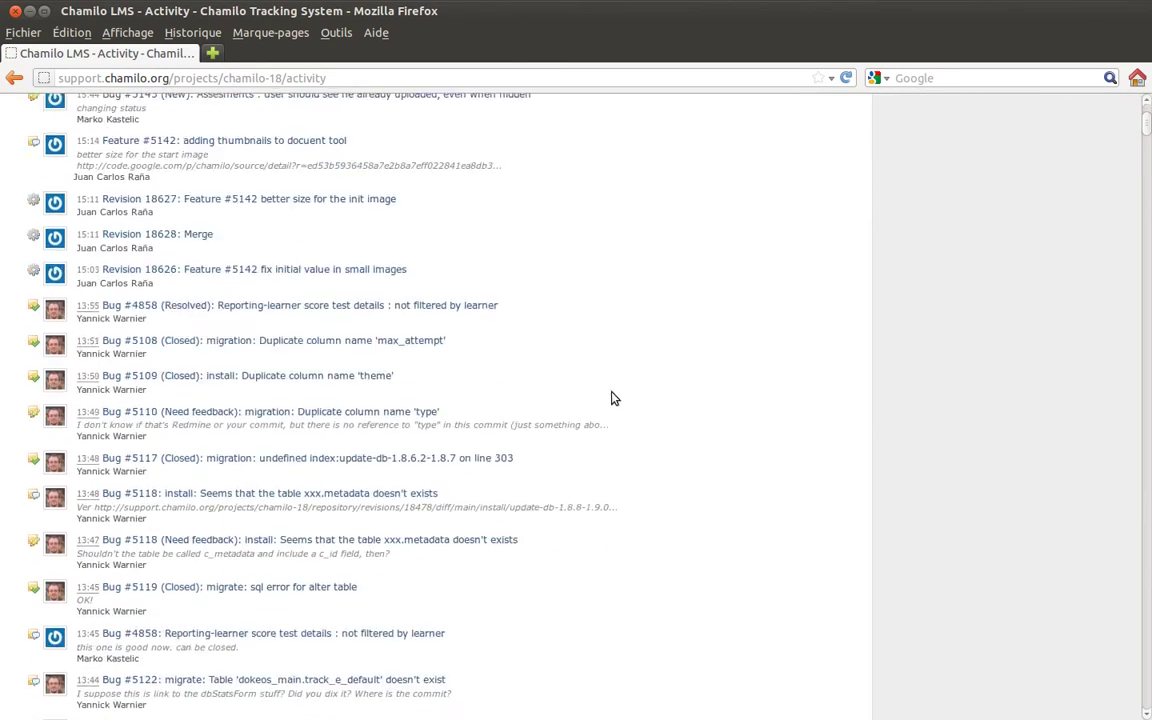
pyautogui.scroll(-15, 614, 393)
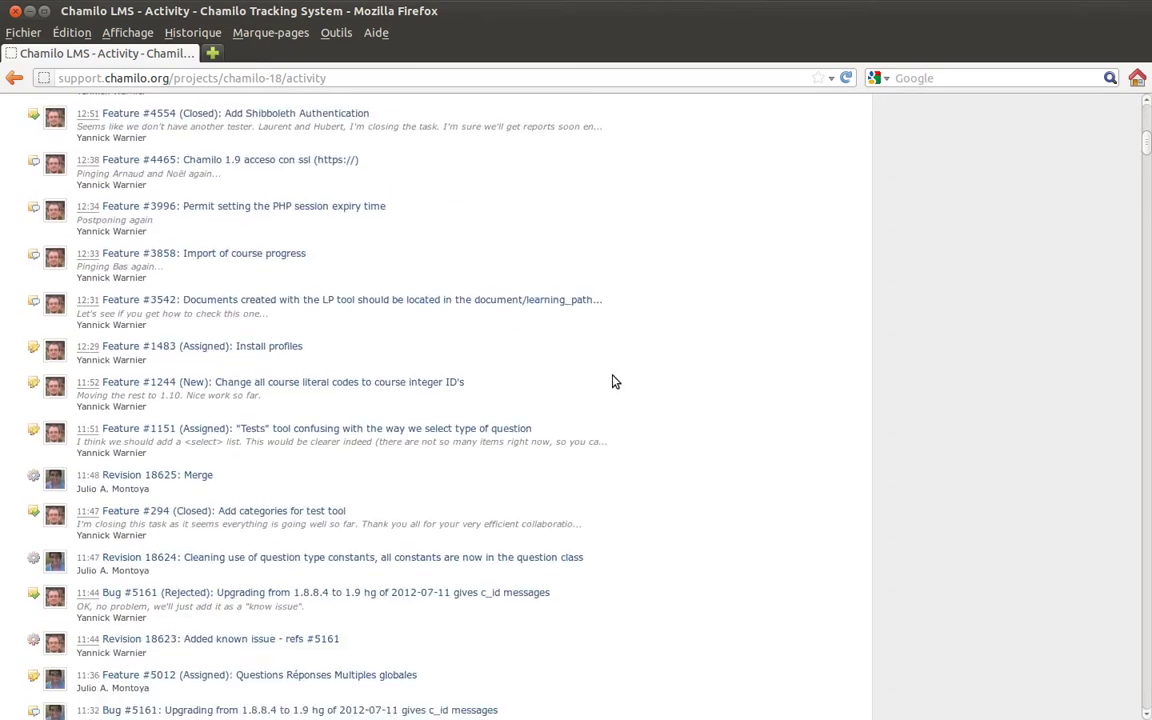
pyautogui.scroll(15, 616, 371)
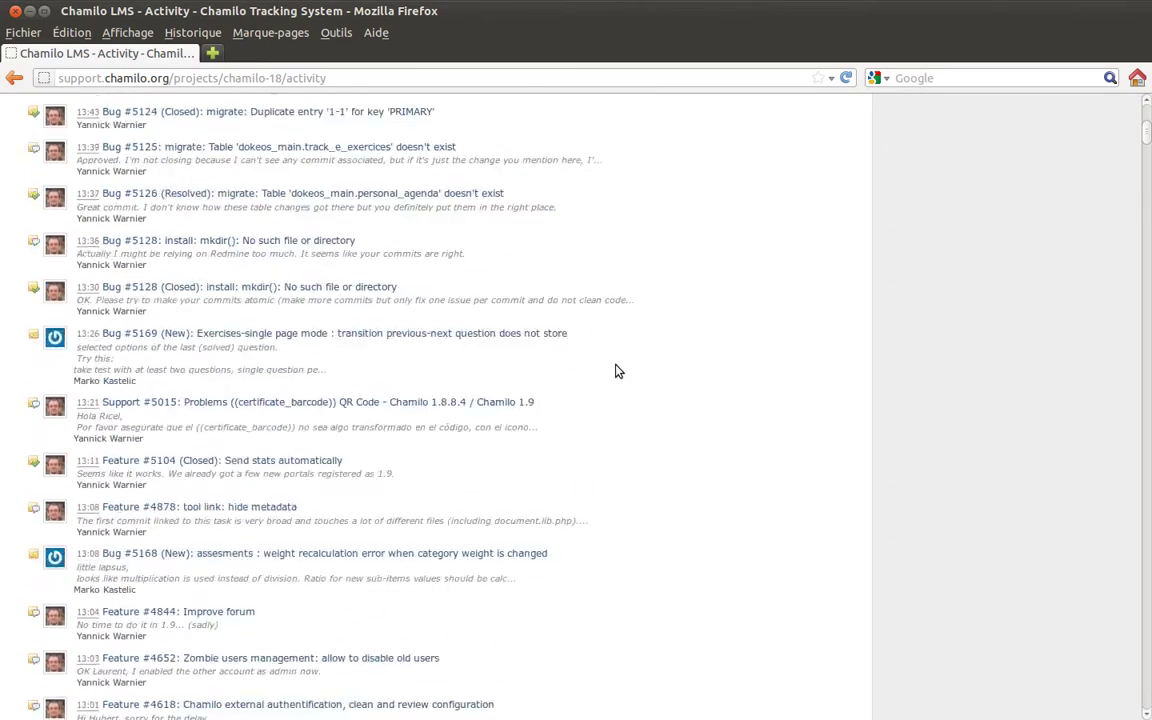
pyautogui.scroll(12, 616, 371)
pyautogui.scroll(-3, 614, 371)
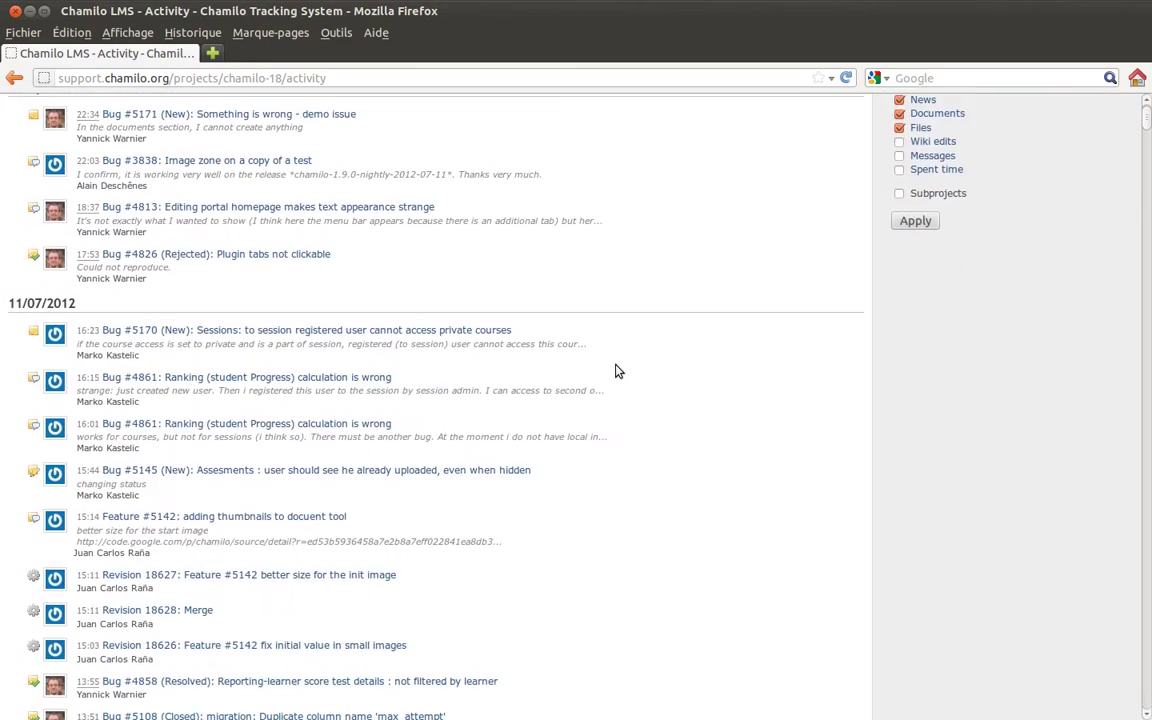
pyautogui.scroll(3, 280, 258)
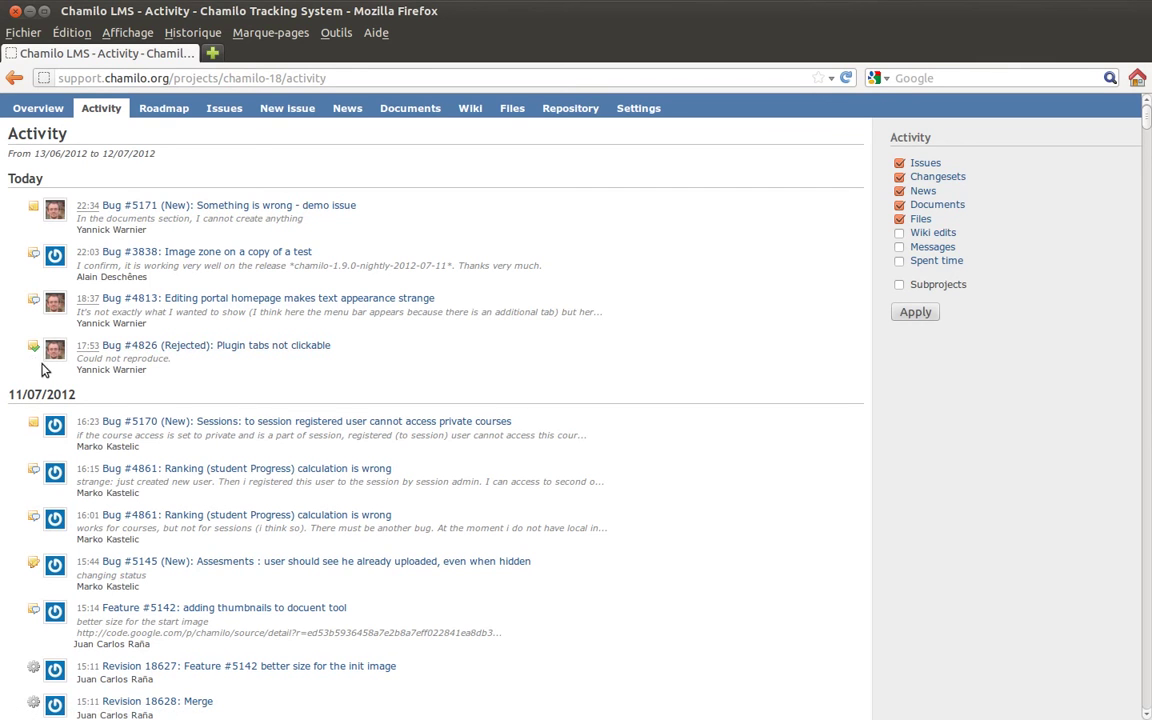
pyautogui.scroll(-1, 106, 374)
pyautogui.scroll(-2, 106, 374)
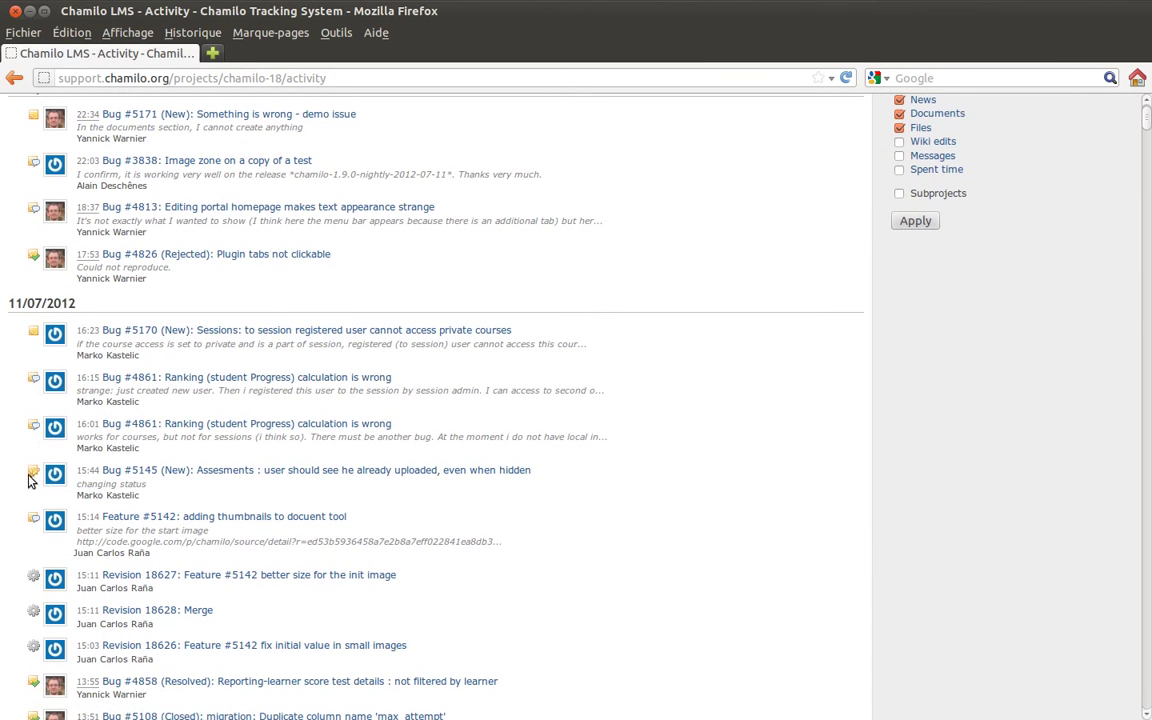
pyautogui.scroll(-3, 31, 474)
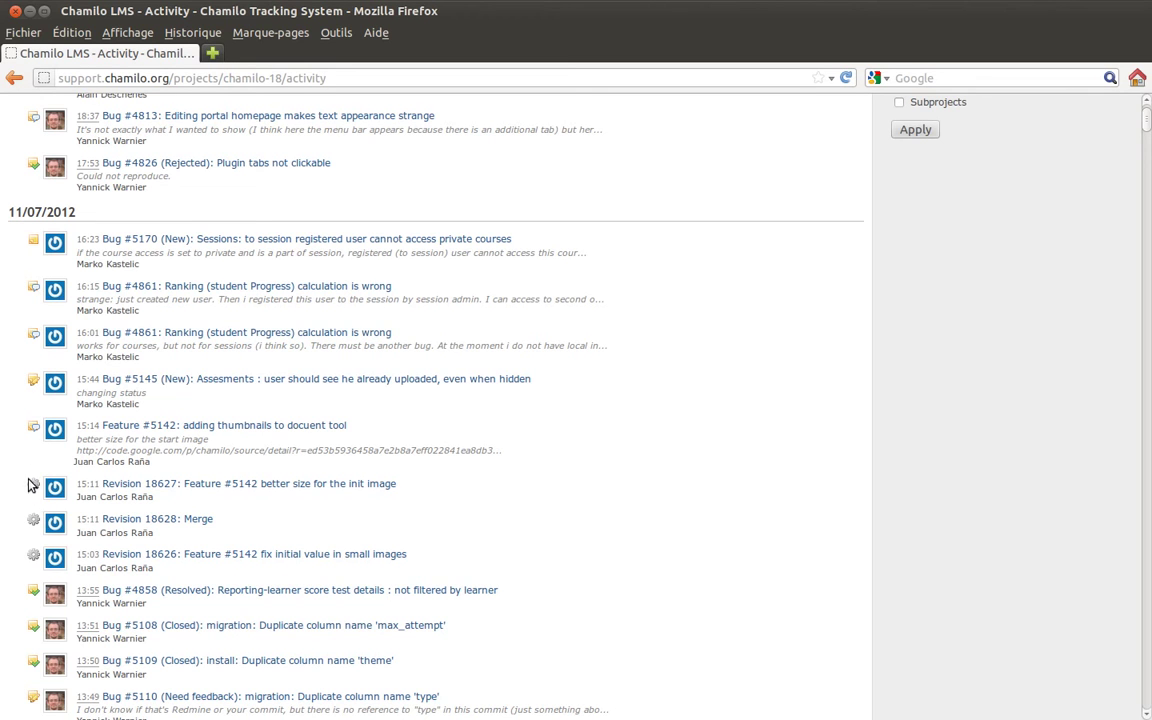
pyautogui.scroll(5, 185, 391)
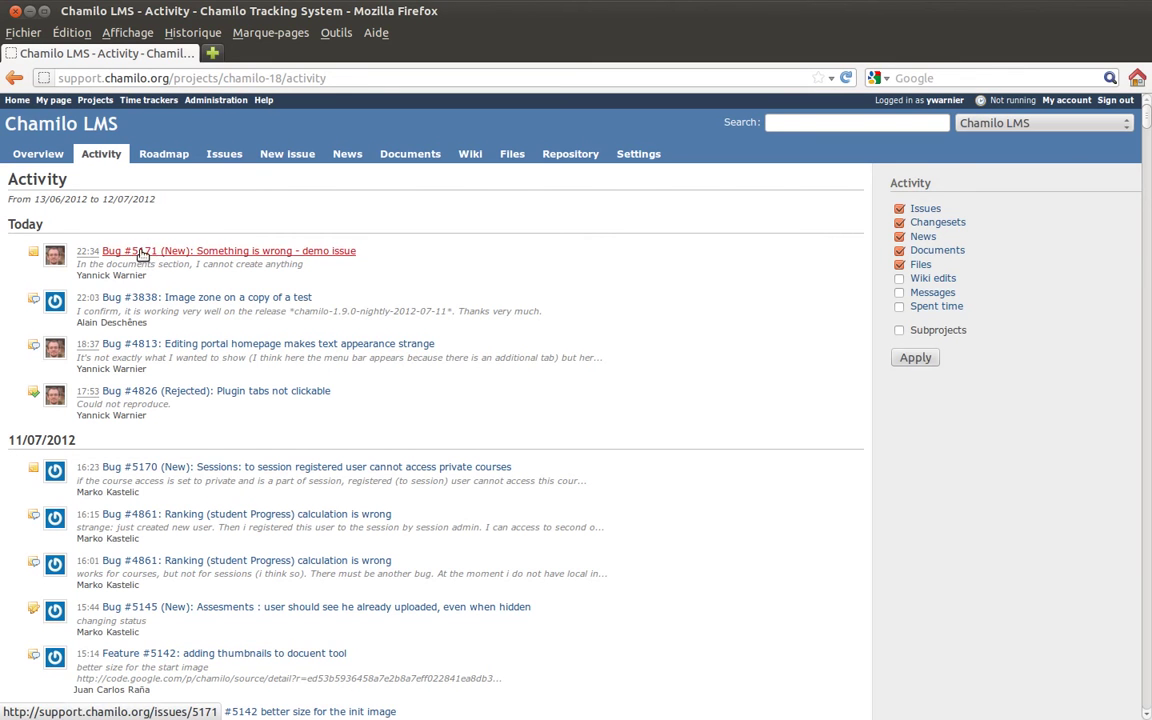
# - Open Bug #5171 in a background tab, view it, and return to the activity feed
pyautogui.click(168, 252)
pyautogui.middleClick(162, 253)
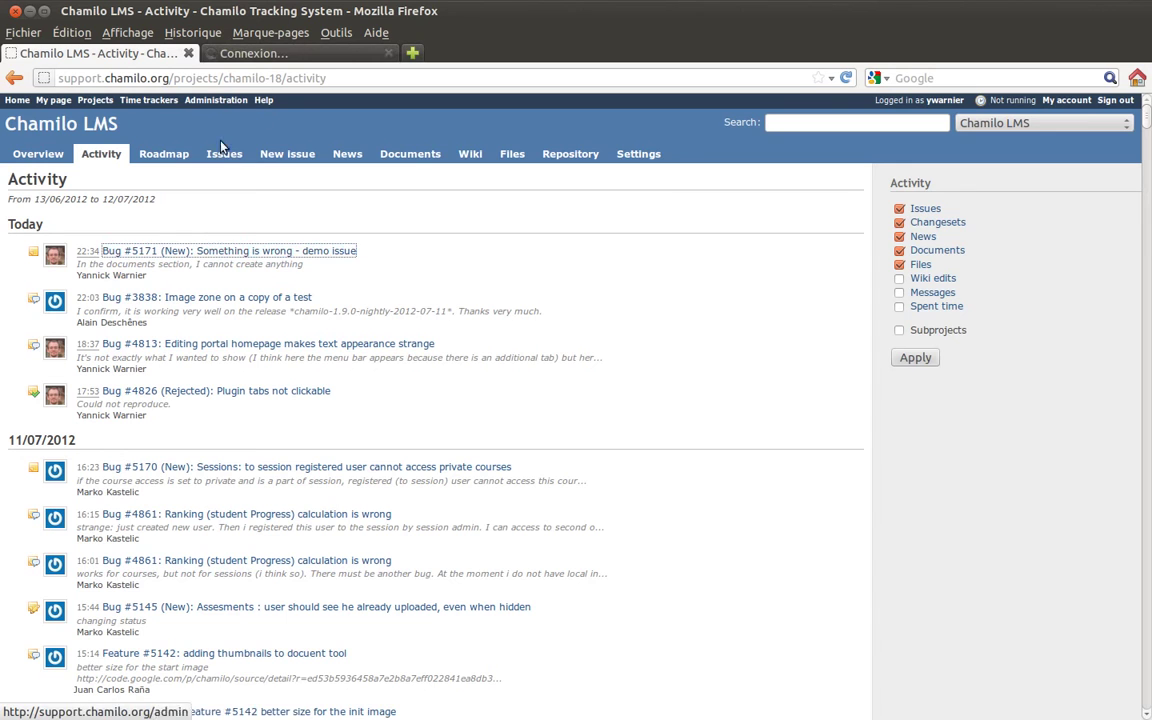
pyautogui.click(240, 56)
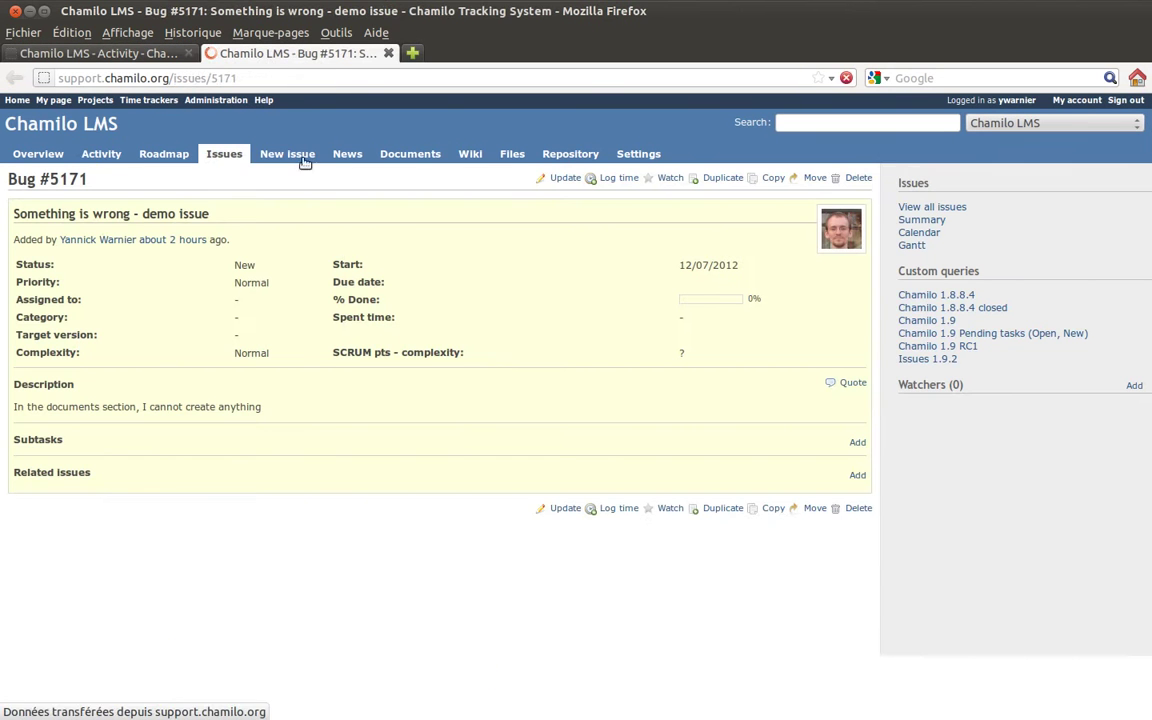
pyautogui.click(125, 52)
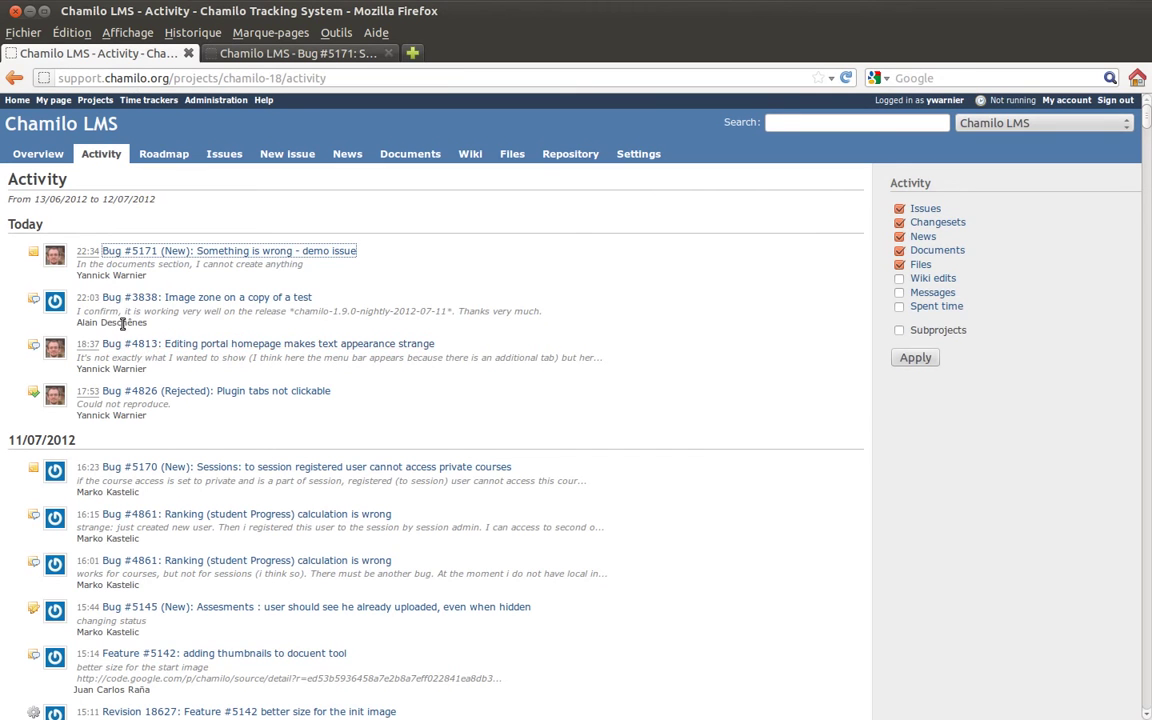
# - Highlight the first activity entry's description and author name
pyautogui.moveTo(78, 264); pyautogui.dragTo(309, 268)
pyautogui.click(309, 268)
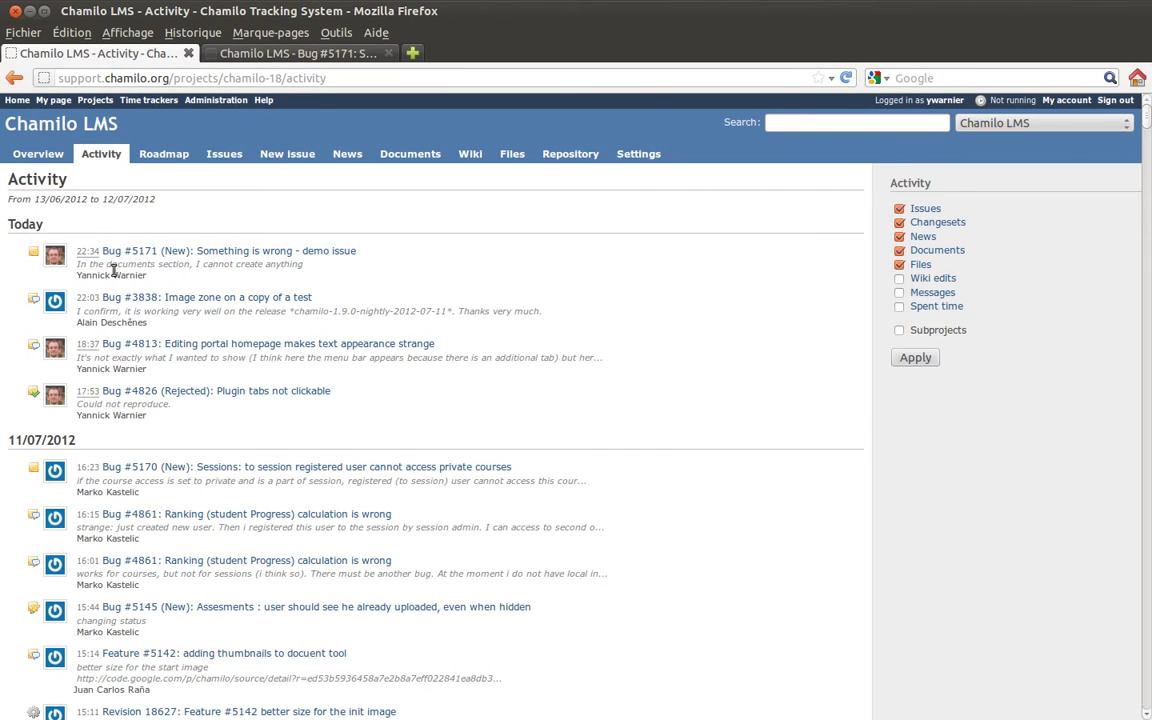
pyautogui.moveTo(77, 276); pyautogui.dragTo(186, 281)
pyautogui.click(186, 281)
pyautogui.click(160, 155)
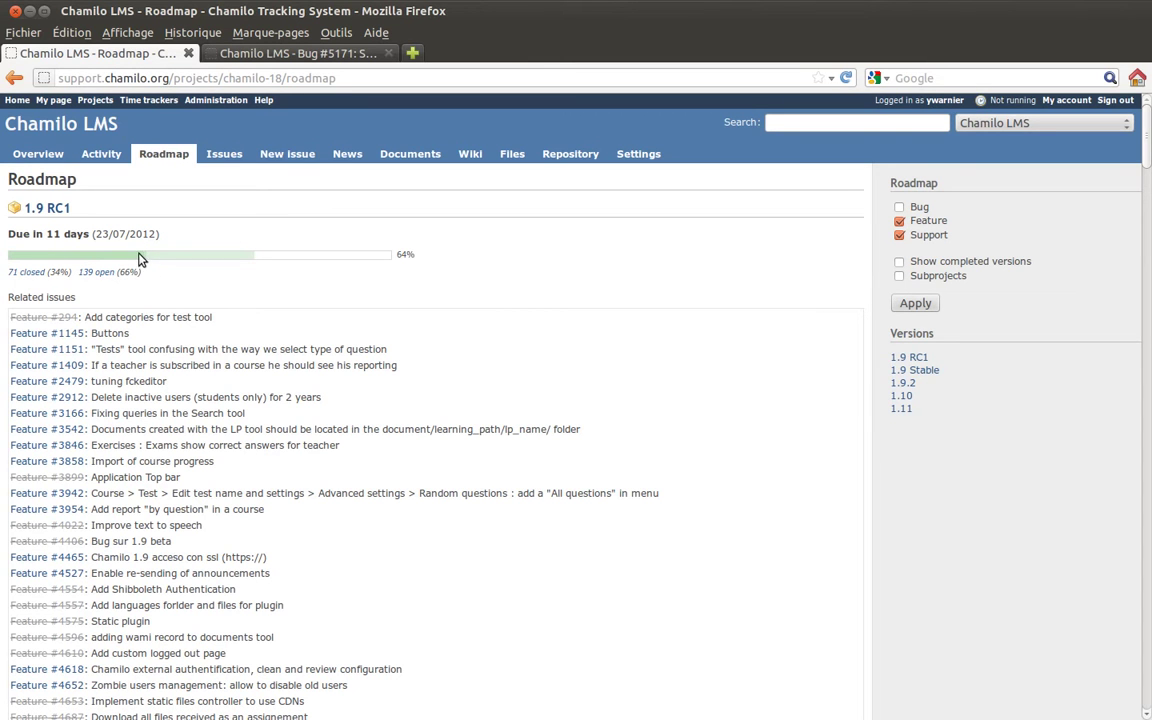
pyautogui.moveTo(69, 279); pyautogui.dragTo(53, 275)
pyautogui.click(53, 275)
pyautogui.moveTo(118, 272); pyautogui.dragTo(140, 272)
# - Open the 139 open 1.9 RC1 issues in a new tab and return to the Roadmap
pyautogui.middleClick(95, 273)
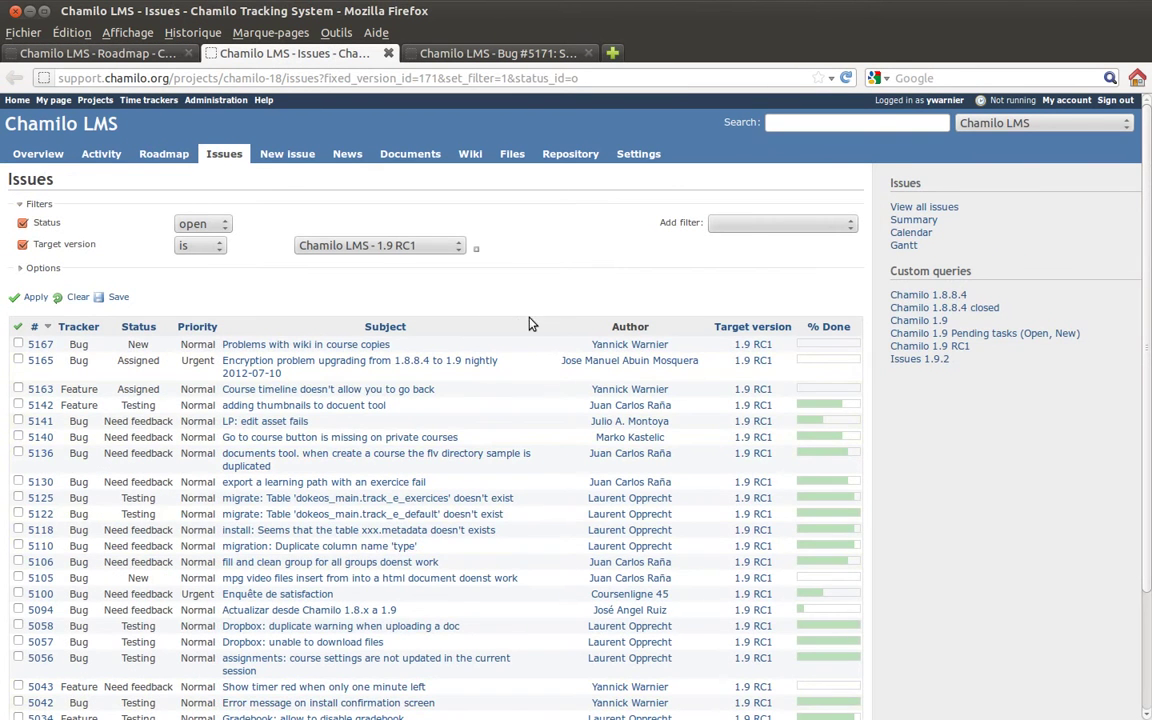
pyautogui.click(141, 50)
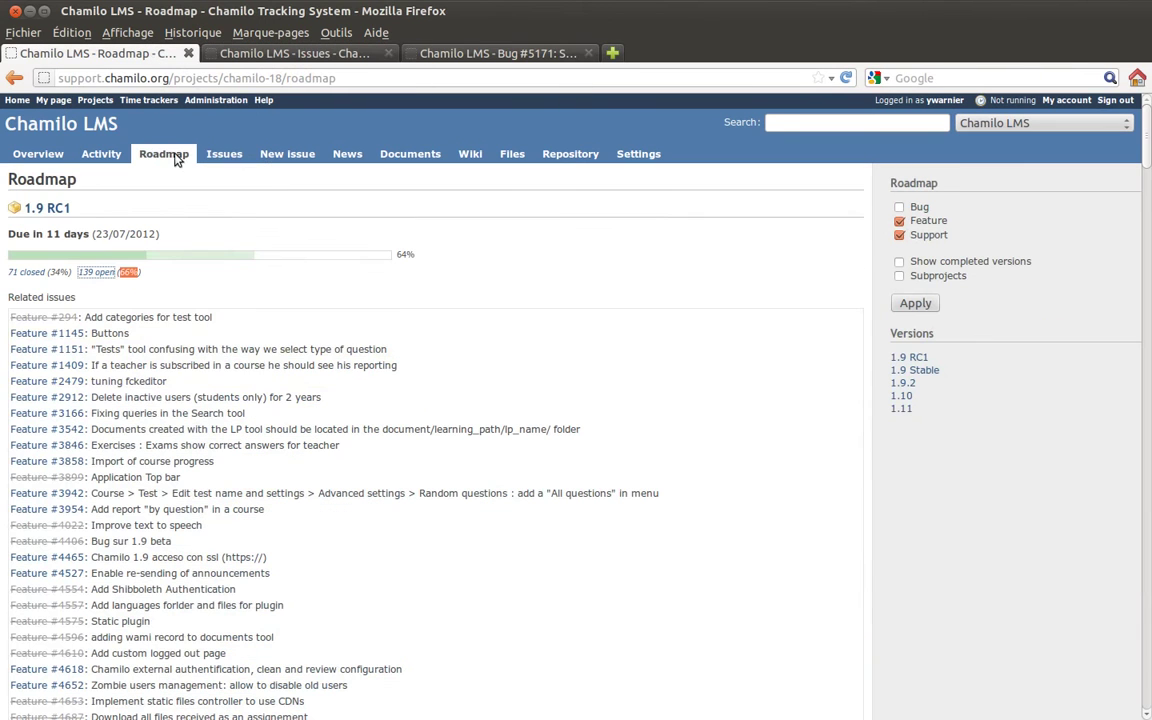
# - Look through the upcoming roadmap versions, then tick Bug in the sidebar tracker filter
pyautogui.scroll(-7, 527, 355)
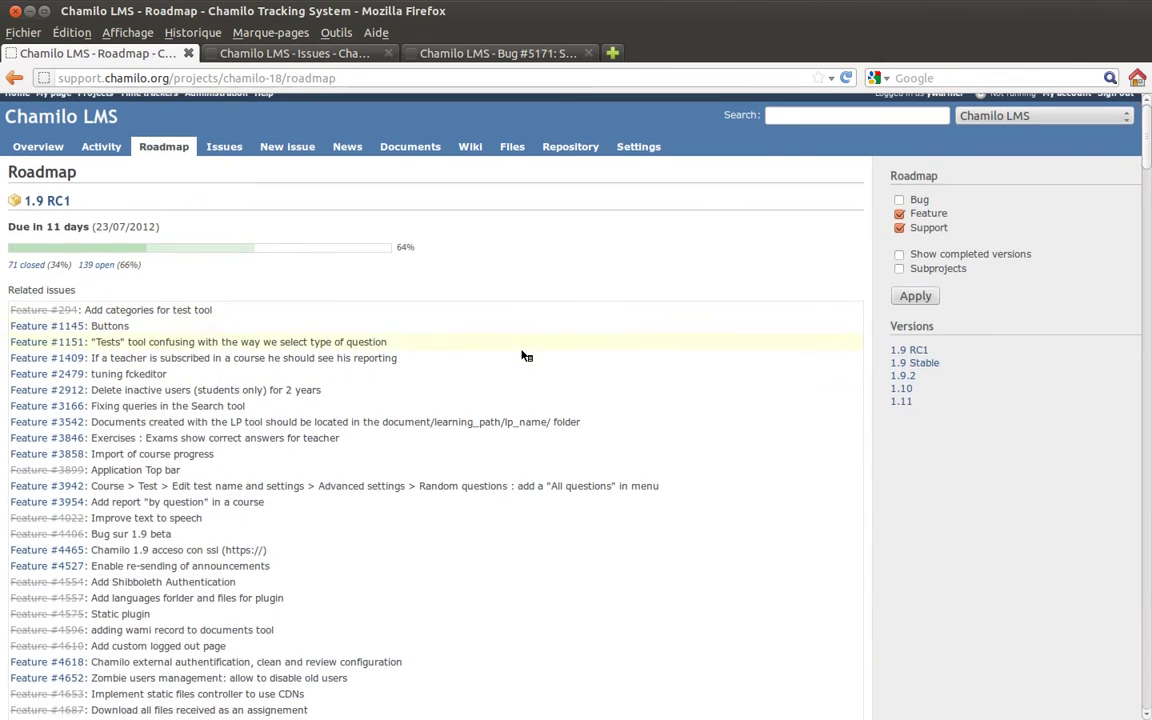
pyautogui.scroll(-6, 527, 355)
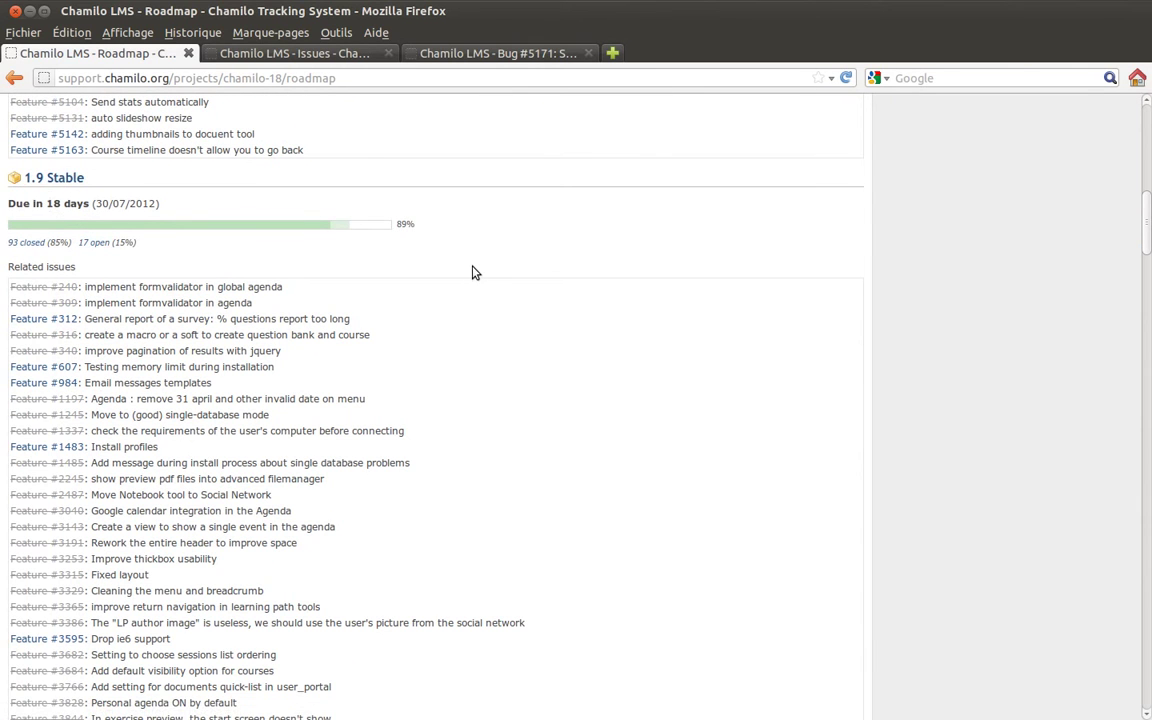
pyautogui.scroll(-12, 475, 272)
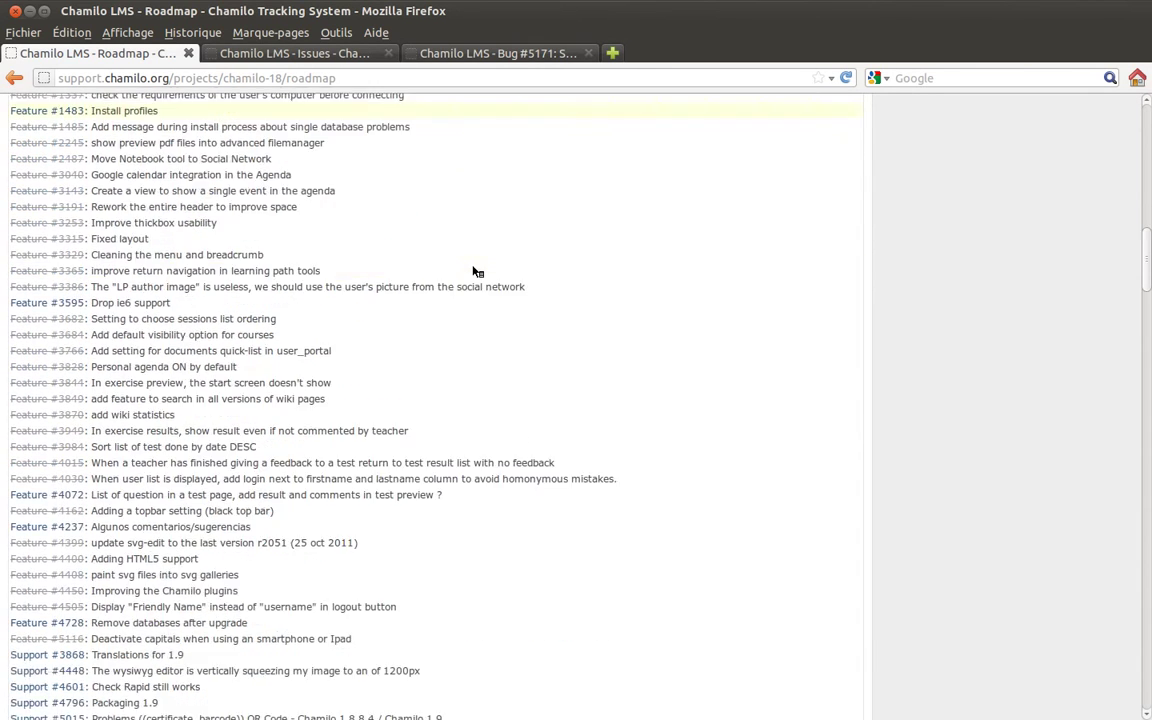
pyautogui.scroll(-3, 476, 272)
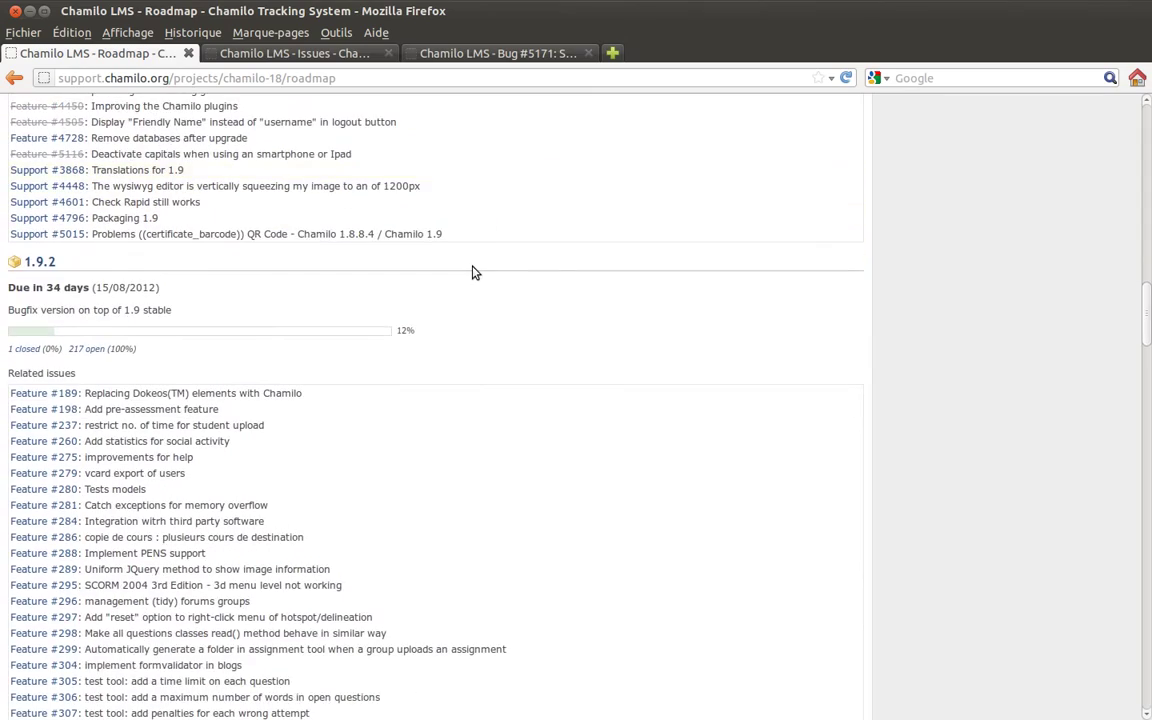
pyautogui.scroll(-10, 475, 272)
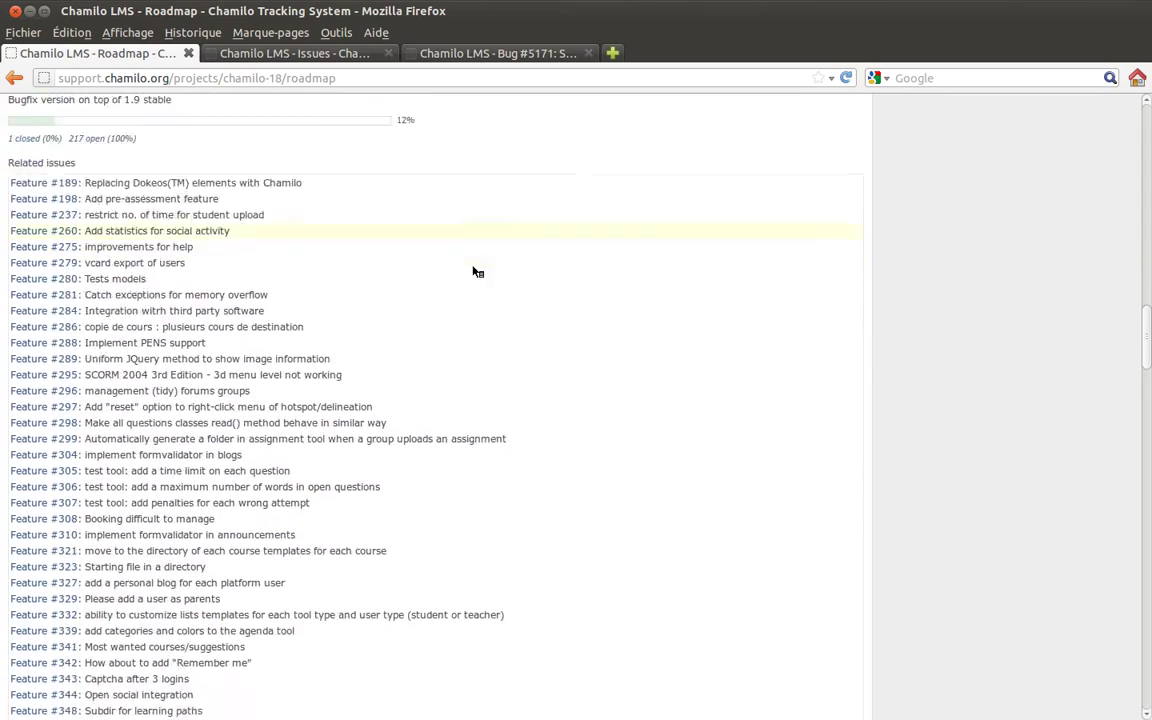
pyautogui.scroll(-20, 477, 271)
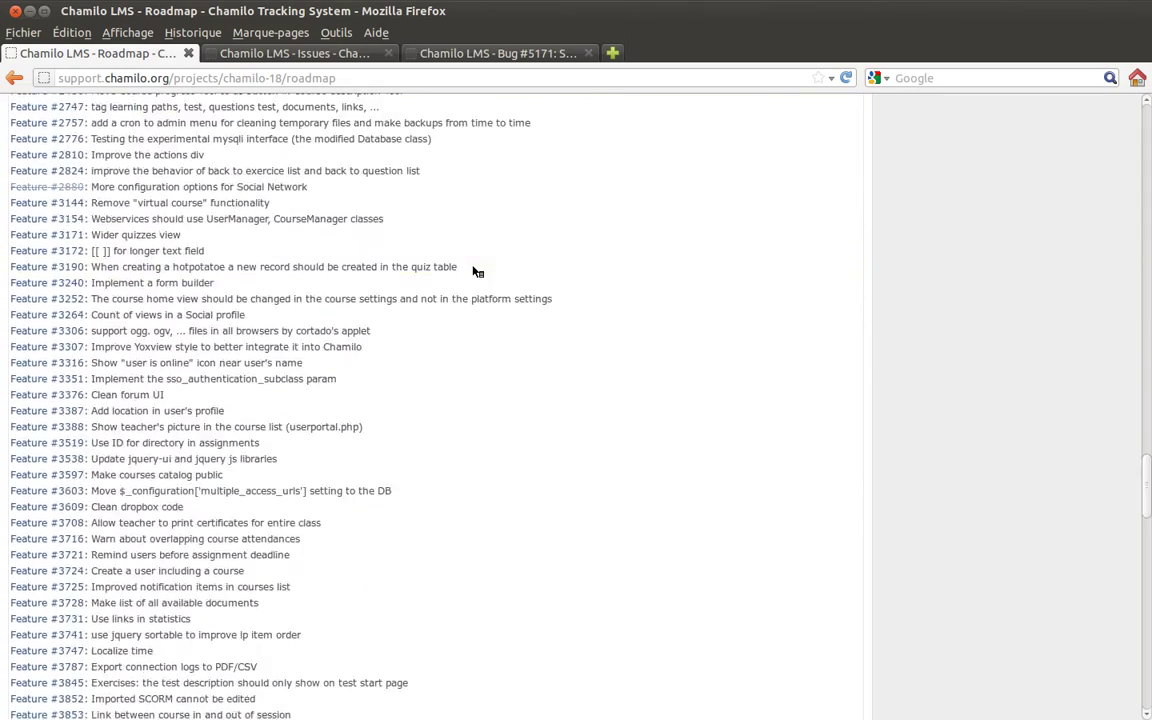
pyautogui.scroll(13, 477, 272)
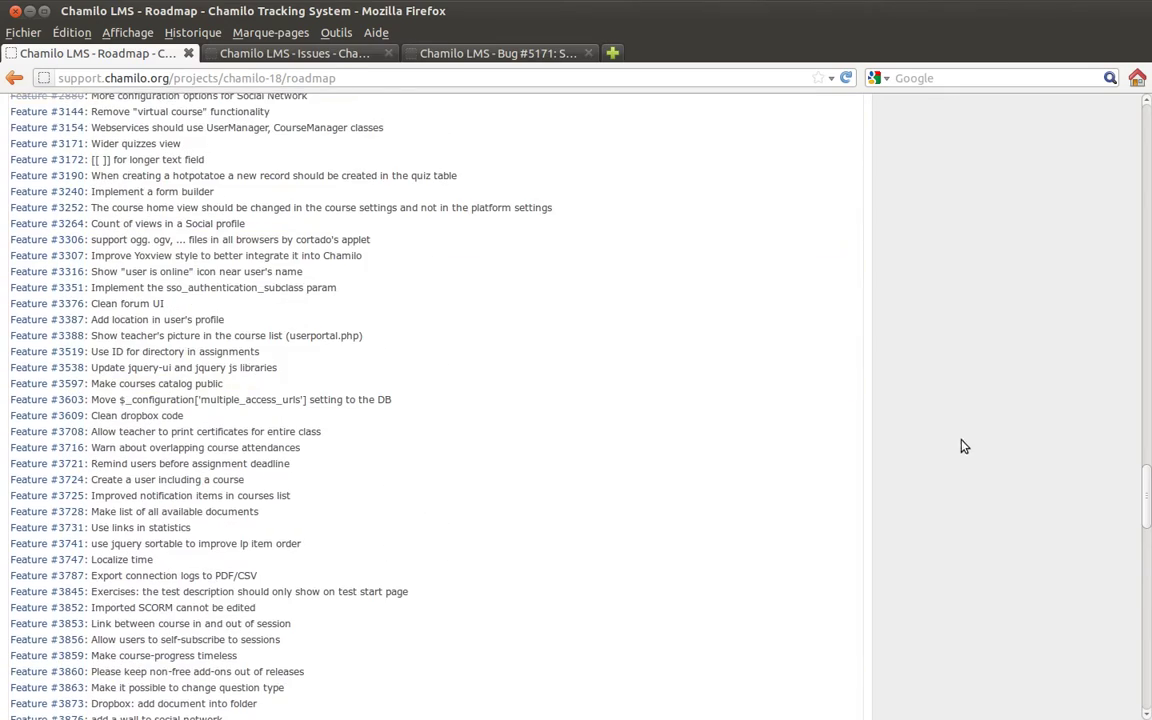
pyautogui.moveTo(1146, 500); pyautogui.dragTo(1146, 110)
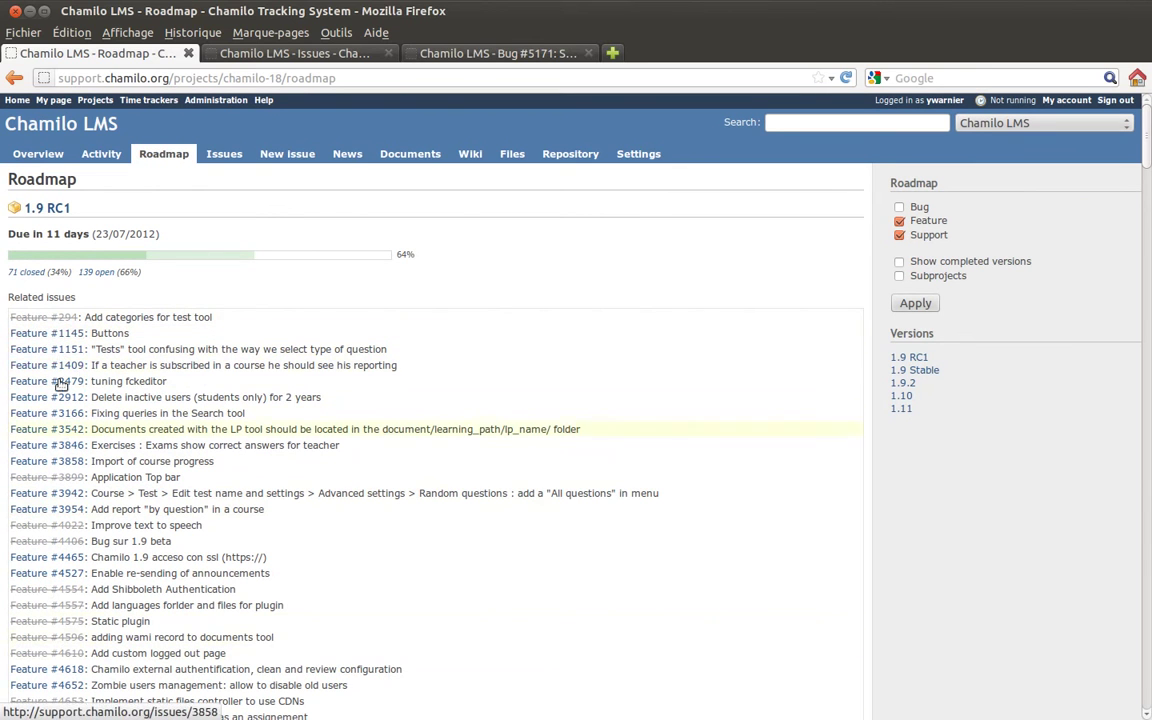
pyautogui.click(899, 207)
# - Apply the tracker filter so bugs appear in the 1.9 RC1 roadmap lists
pyautogui.click(914, 303)
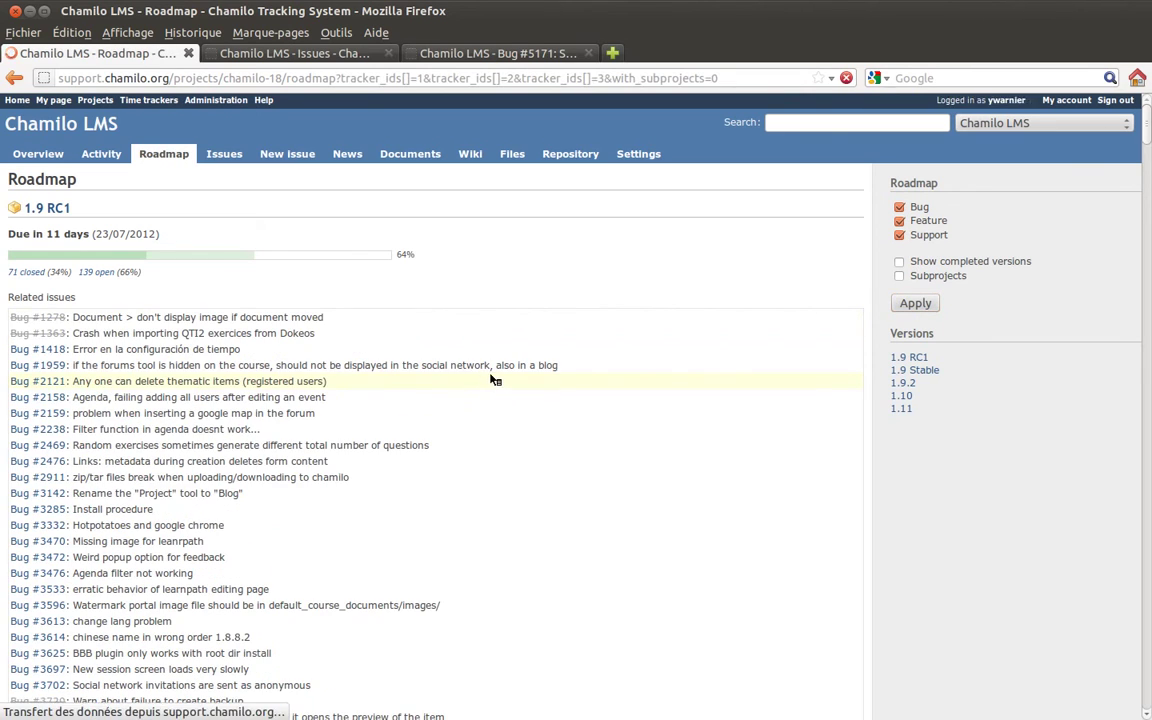
pyautogui.scroll(-20, 458, 379)
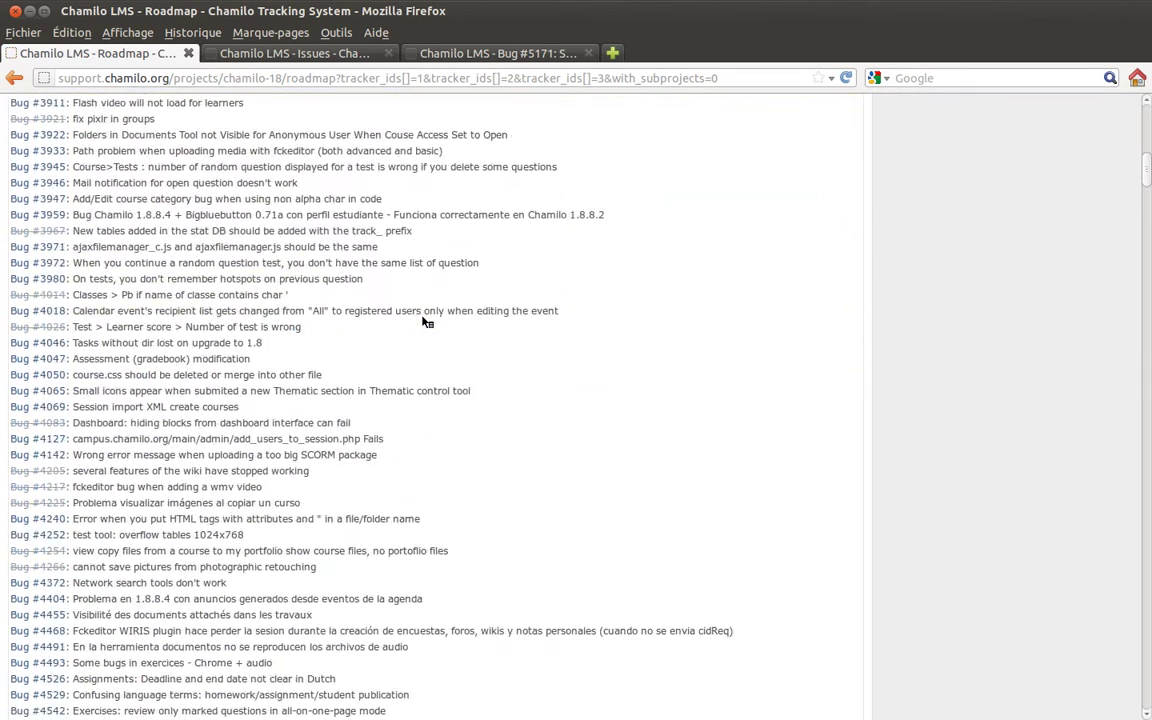
pyautogui.scroll(-20, 430, 319)
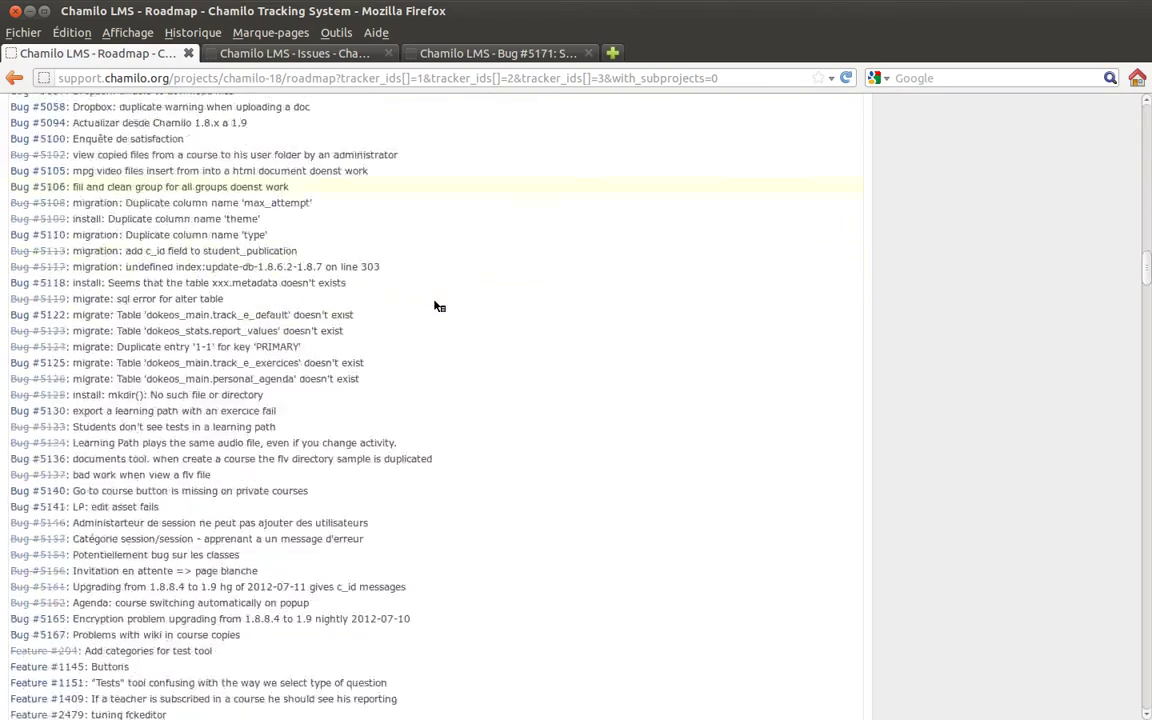
pyautogui.scroll(-5, 437, 306)
pyautogui.scroll(20, 435, 306)
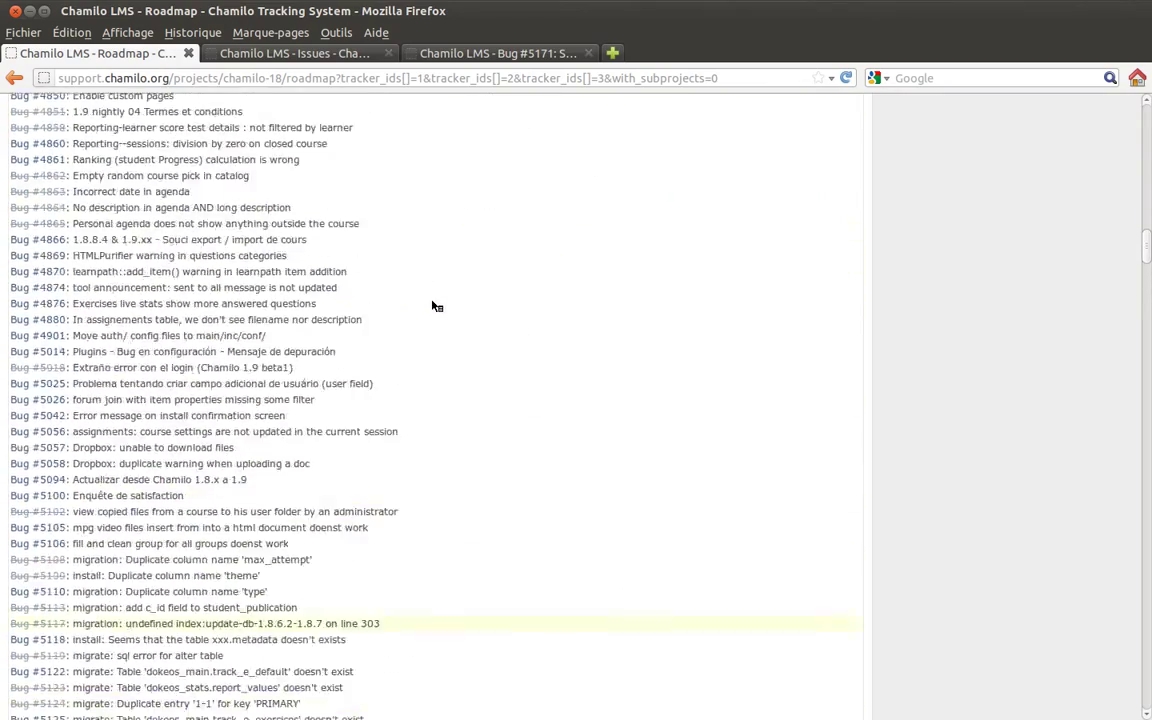
pyautogui.scroll(20, 437, 306)
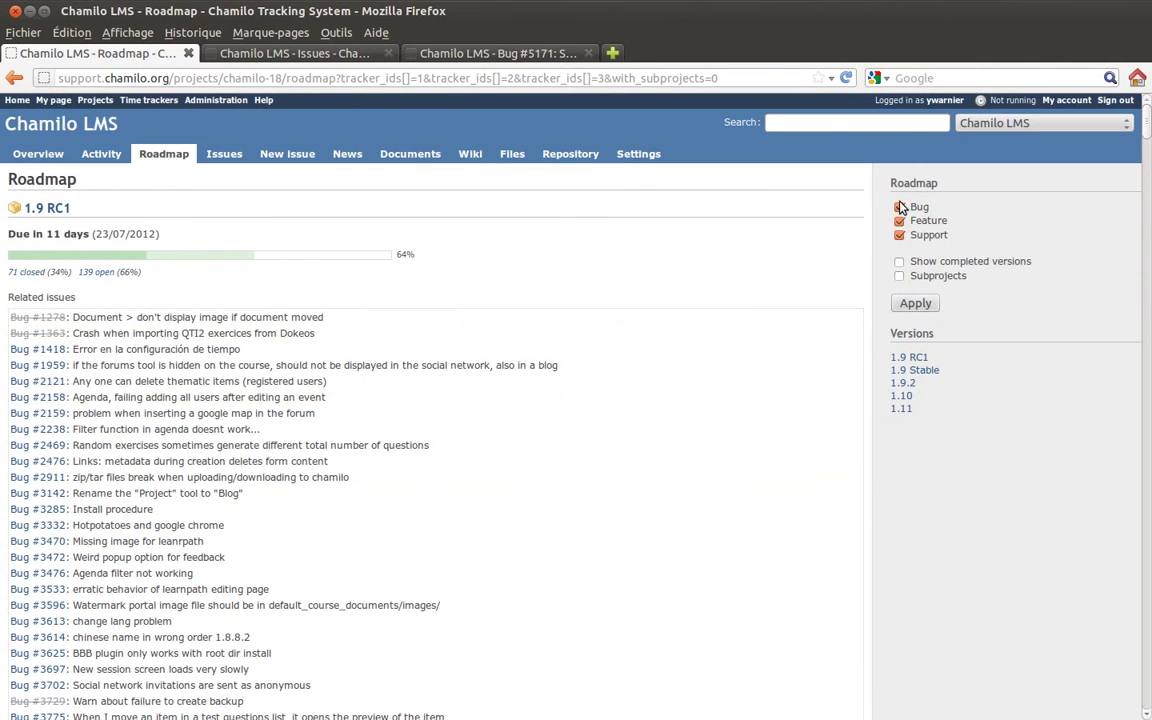
# - Untick Bug and re-apply so only features and support remain, then go to Issues
pyautogui.click(899, 207)
pyautogui.click(910, 302)
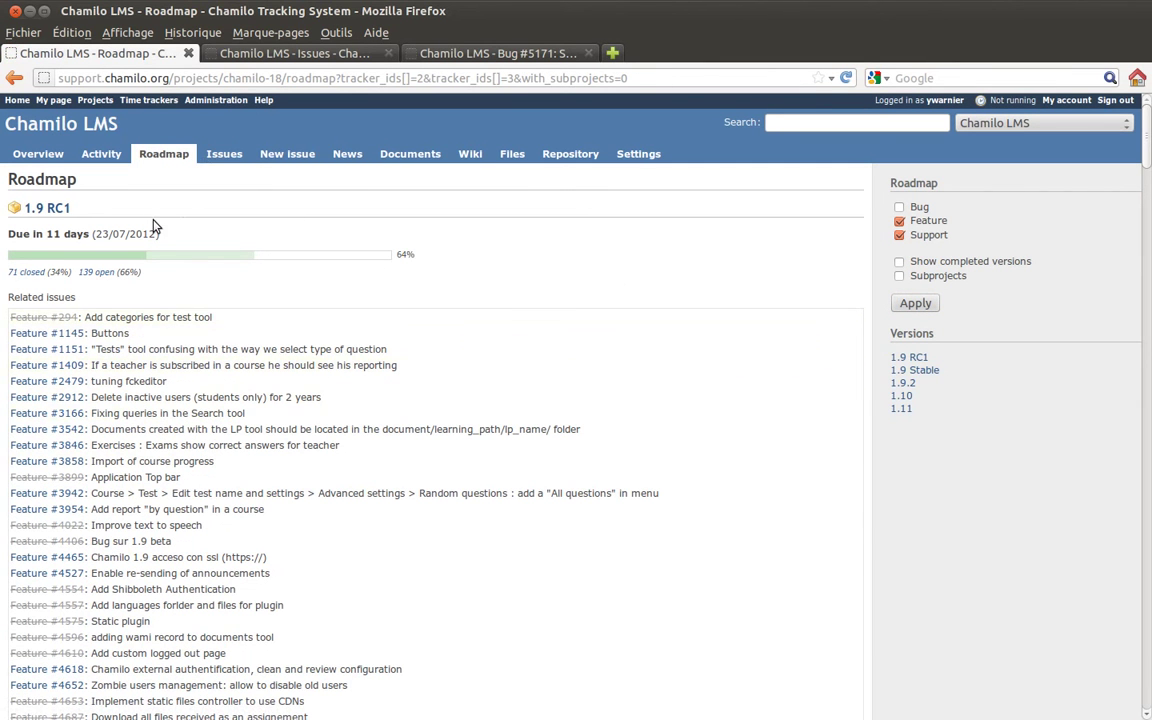
pyautogui.click(215, 158)
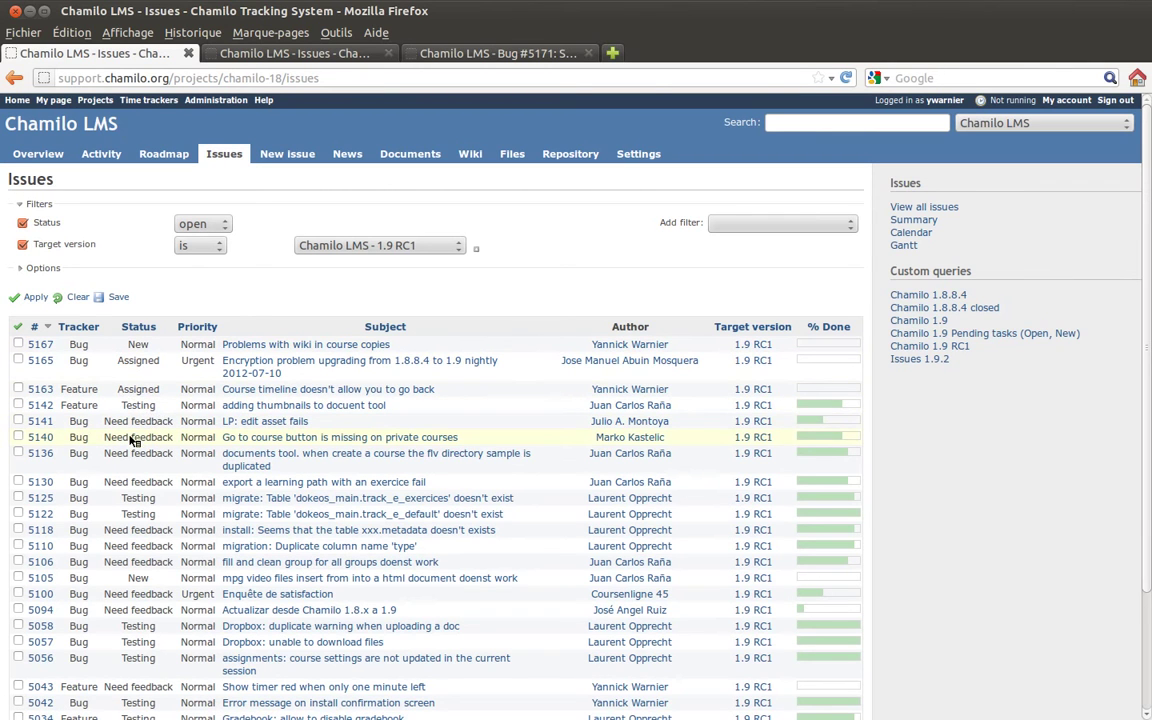
# - Highlight the Status filter on the open 1.9 RC1 issues list
pyautogui.doubleClick(40, 222)
pyautogui.click(271, 224)
pyautogui.click(745, 225)
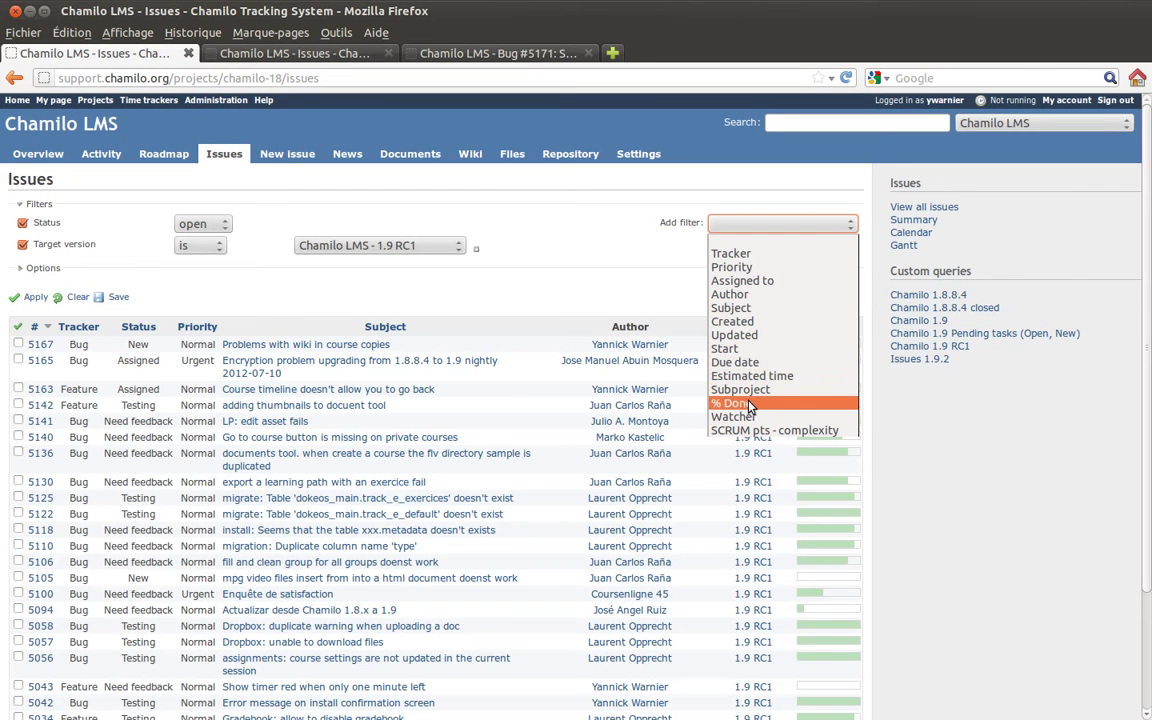
pyautogui.click(584, 259)
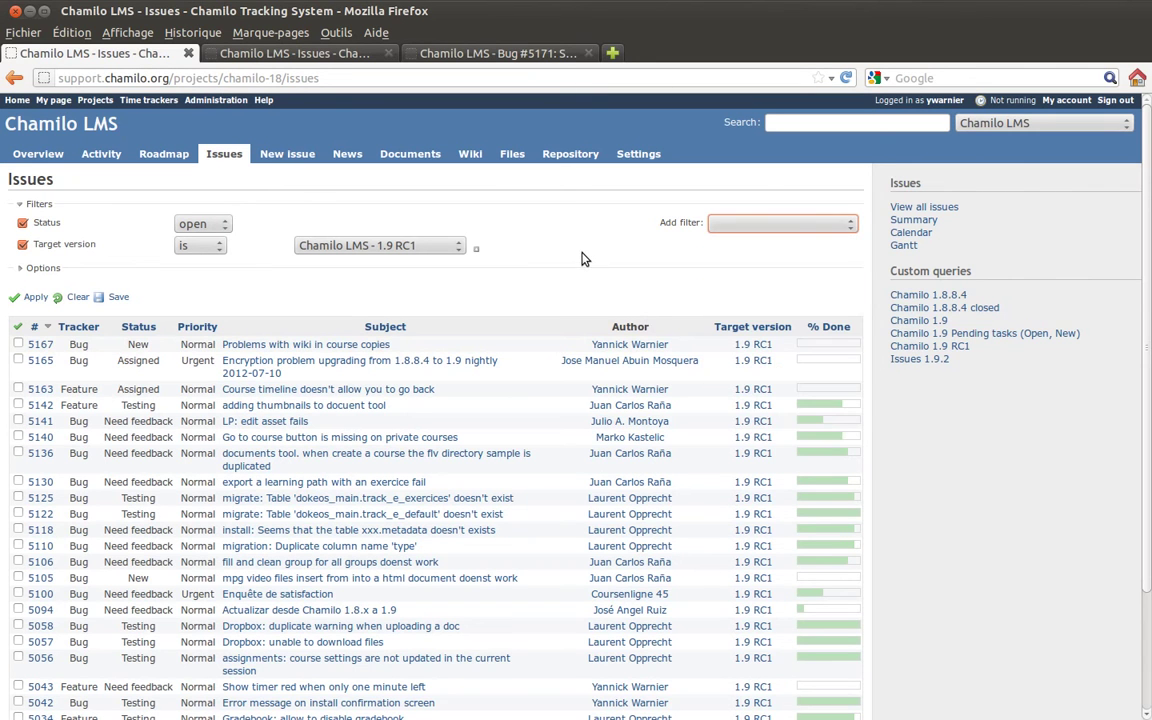
pyautogui.scroll(-3, 540, 249)
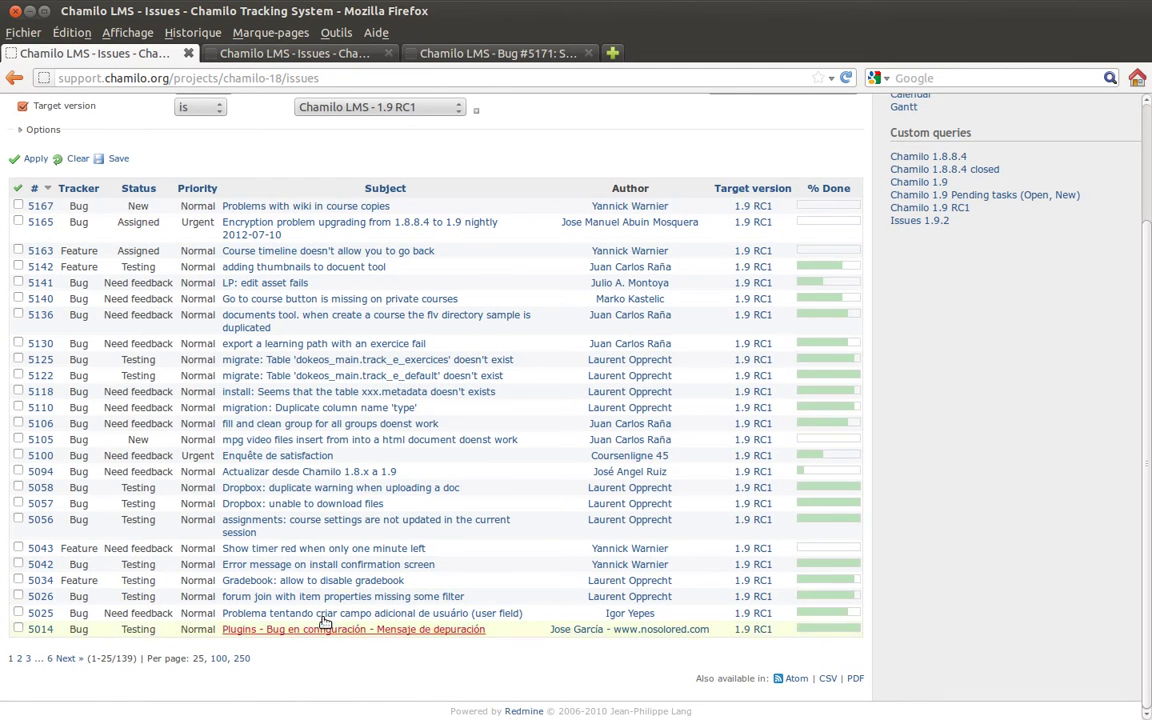
pyautogui.scroll(3, 430, 375)
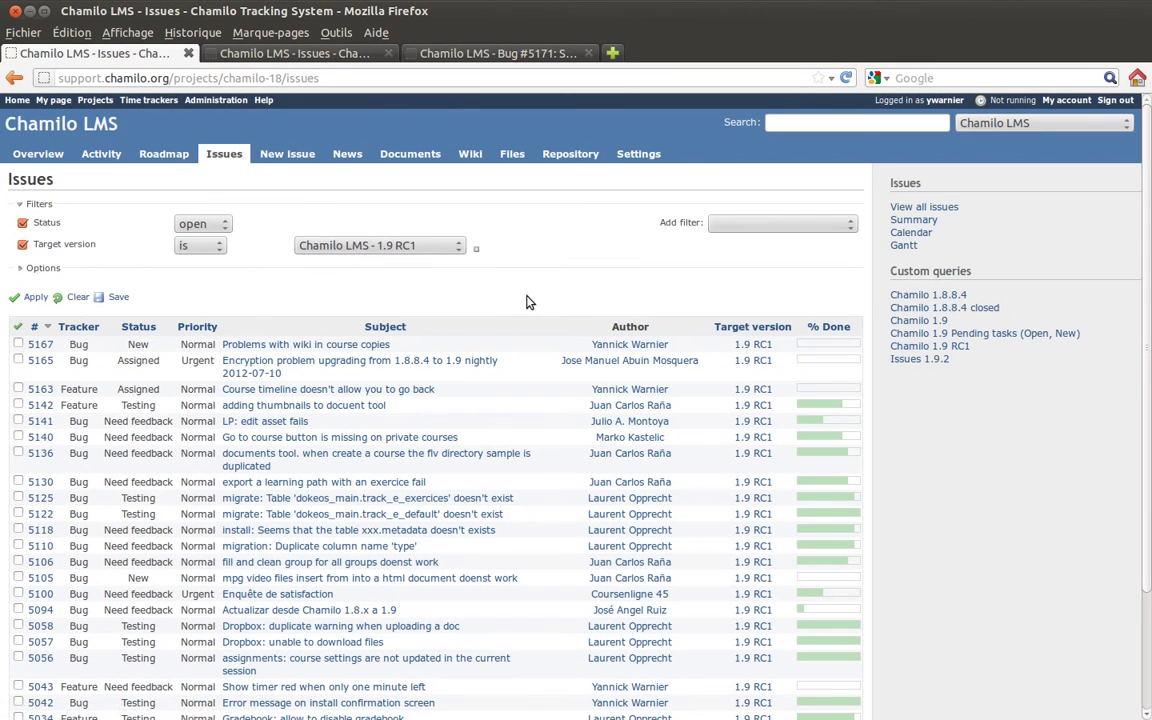
# - Start a new issue, keeping the tracker set to Bug
pyautogui.click(288, 160)
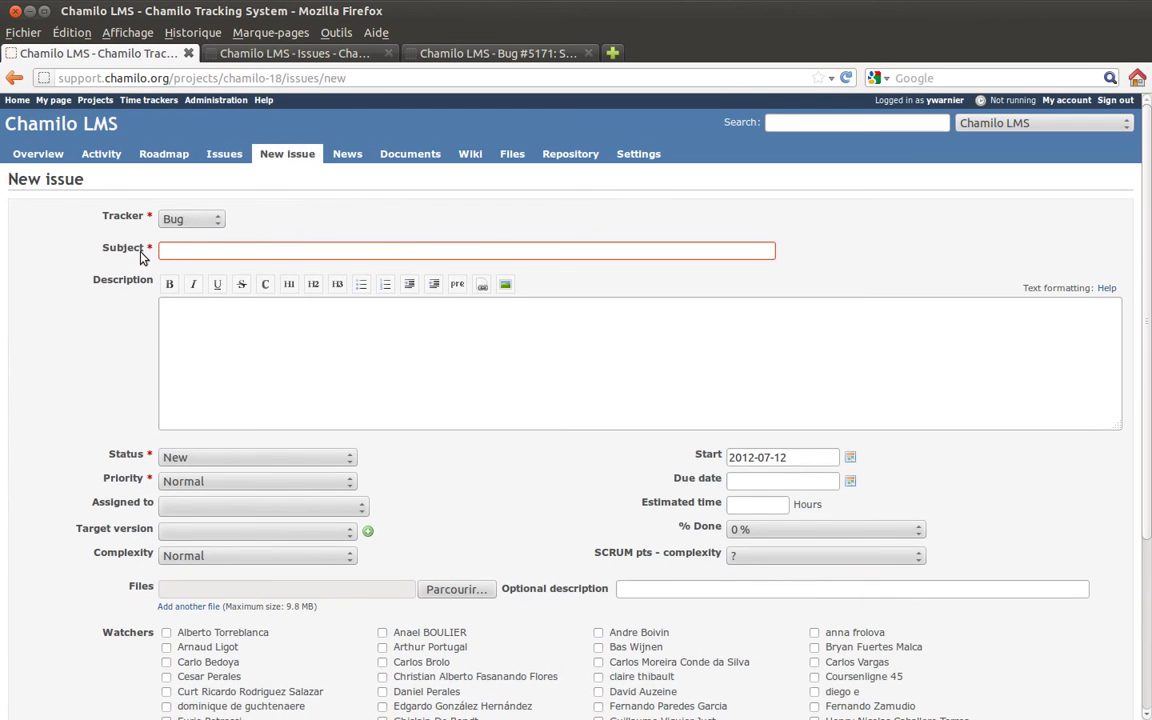
pyautogui.click(216, 220)
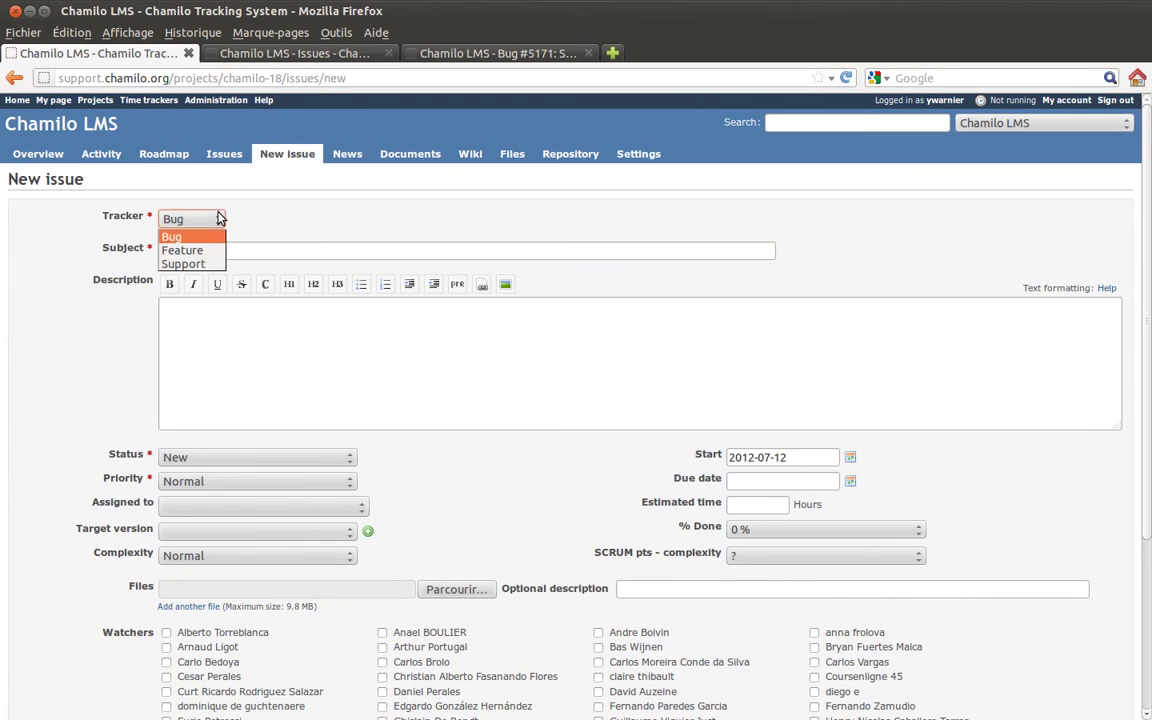
pyautogui.click(310, 228)
# - Enter the subject 'Something is wrong - demo issue2' and a placeholder description
pyautogui.click(222, 254)
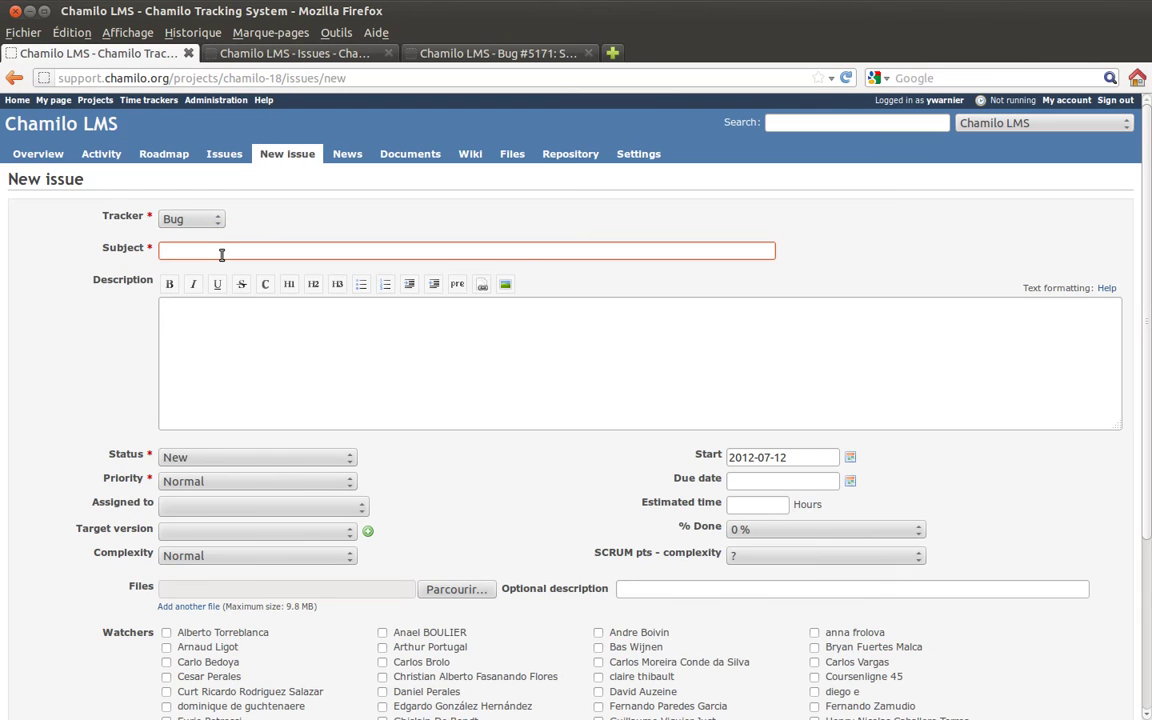
pyautogui.write('Demo issue')
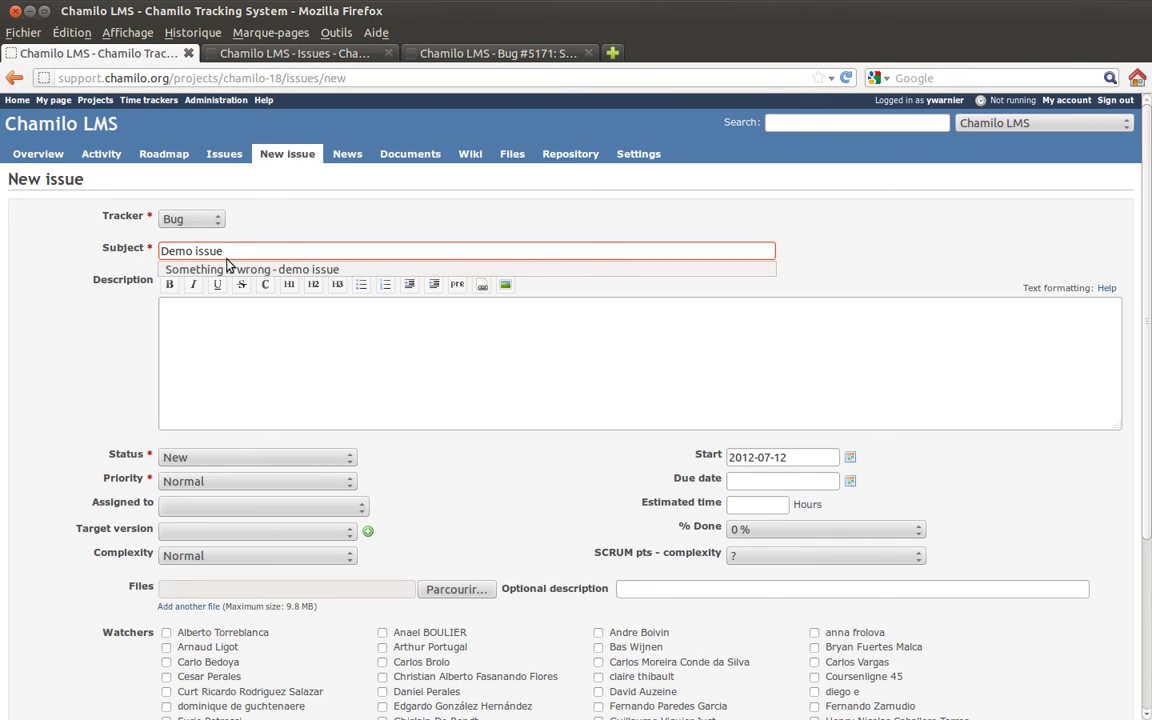
pyautogui.click(231, 270)
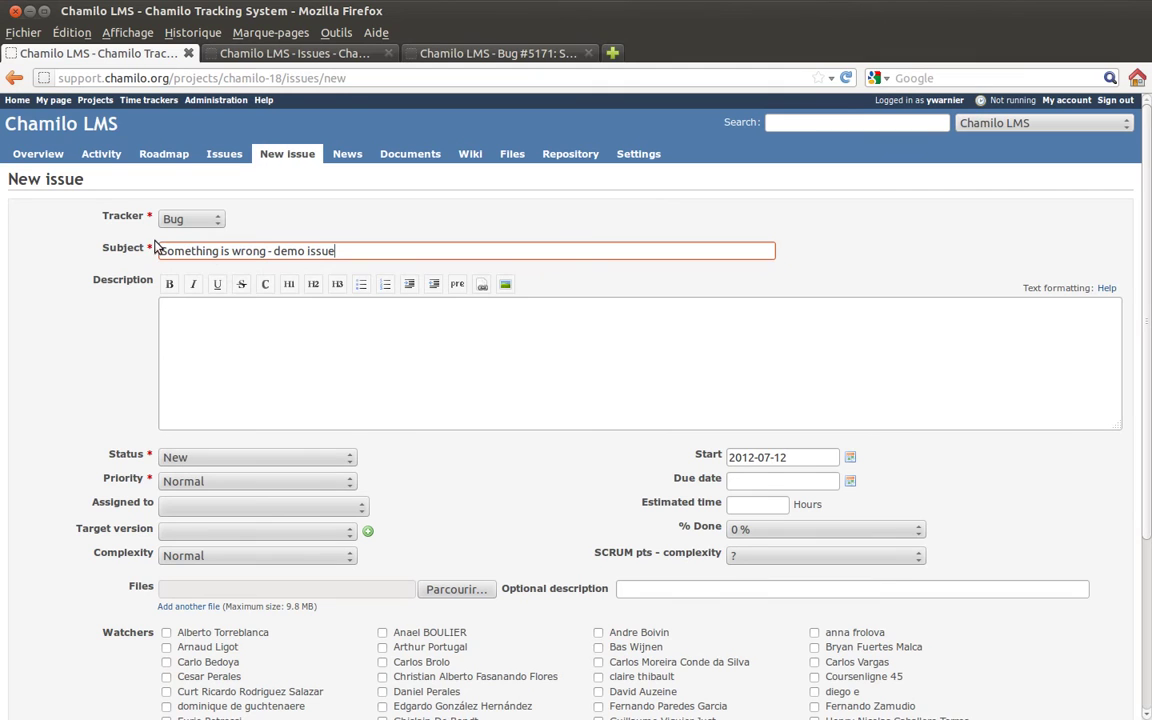
pyautogui.click(357, 251)
pyautogui.write('2')
pyautogui.click(321, 331)
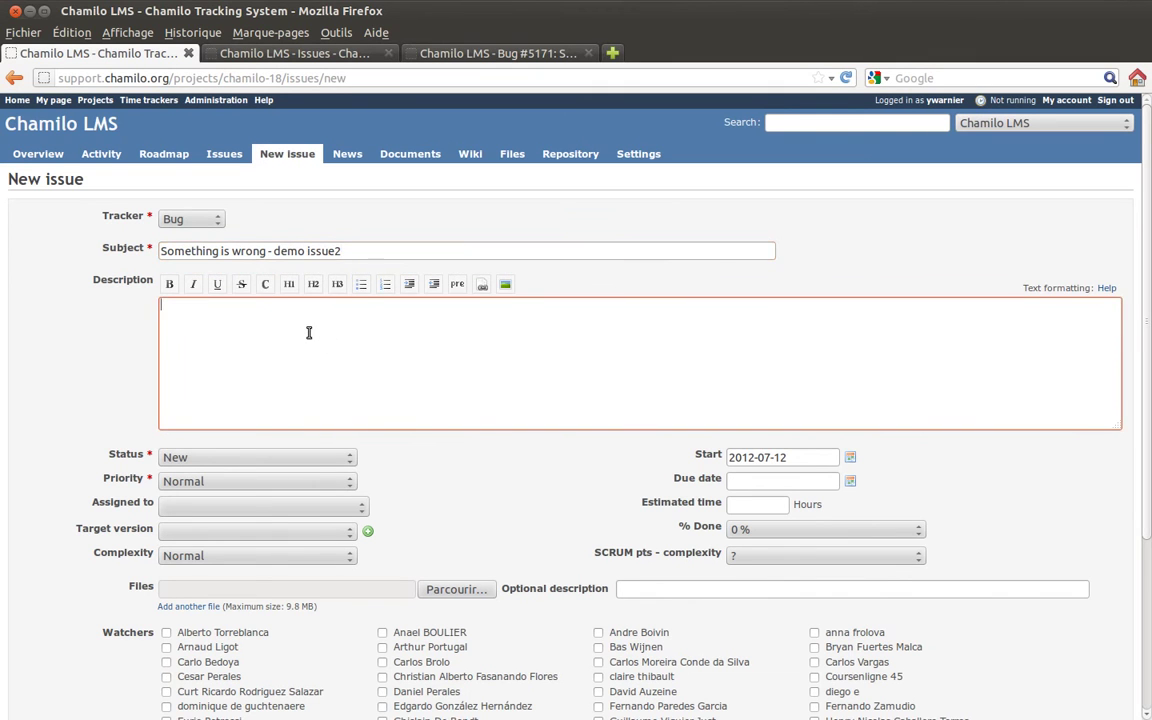
pyautogui.write('sznvfksjdnvkjc')
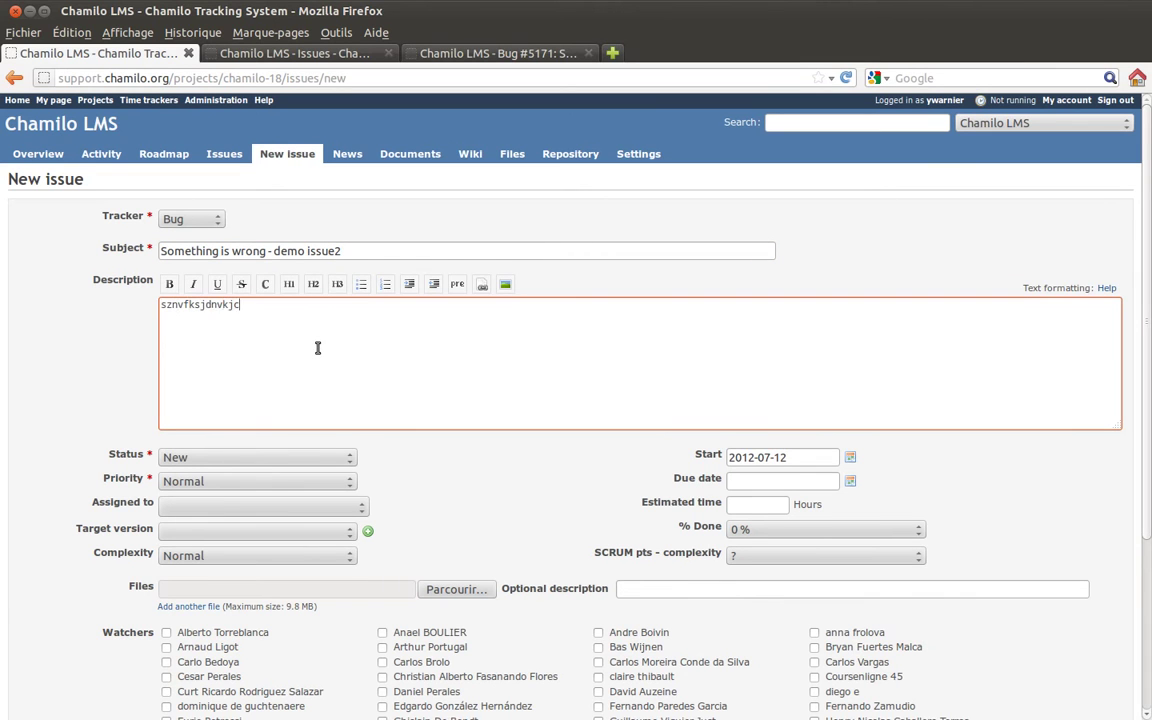
pyautogui.write('s  sd vsv sd sdvs dvsz efzef zef z')
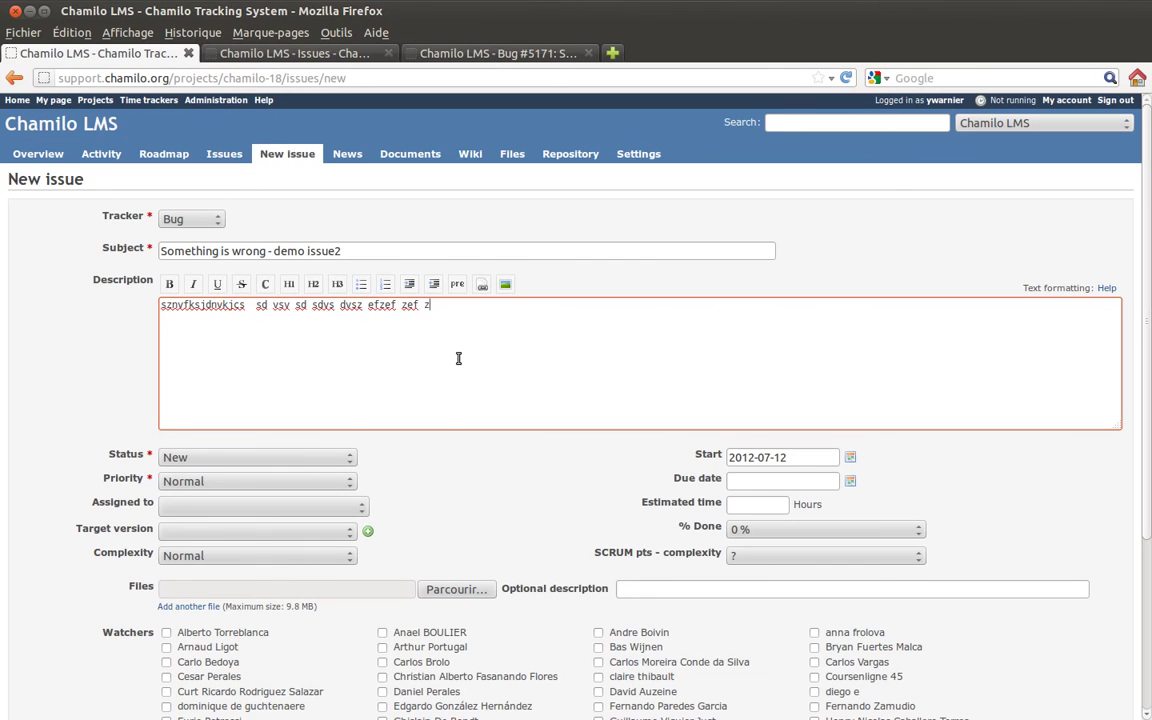
# - Assign the bug to a developer and set its status to Assigned
pyautogui.click(210, 509)
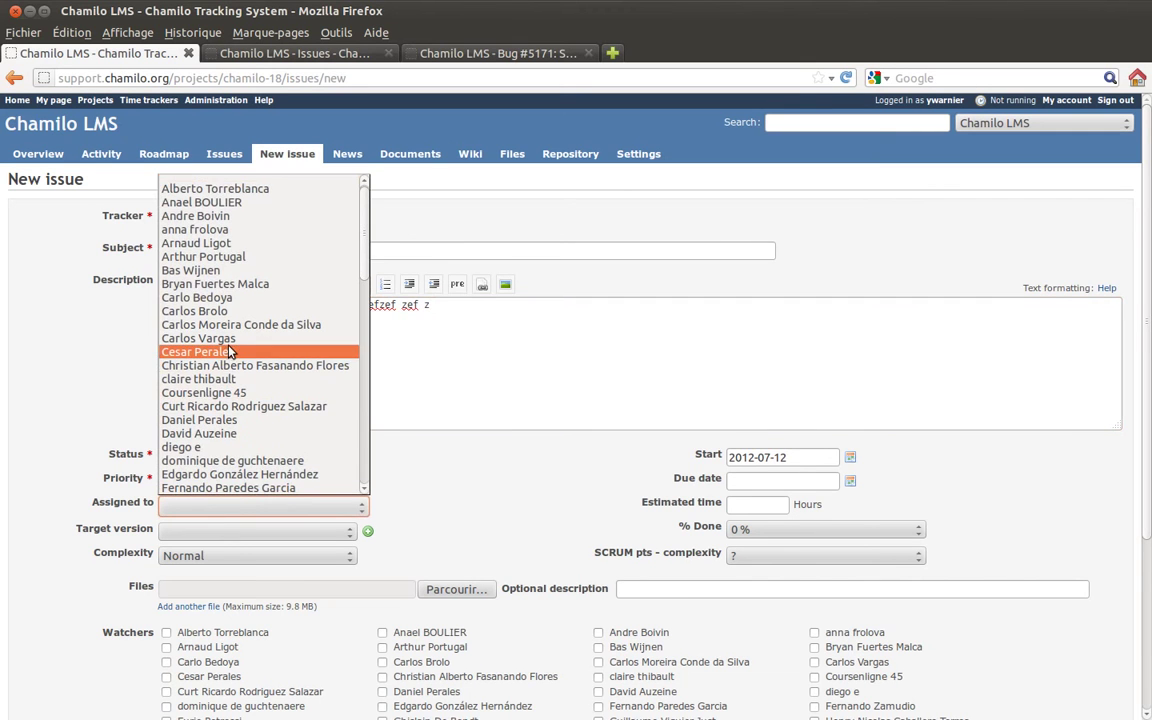
pyautogui.click(229, 351)
pyautogui.click(212, 459)
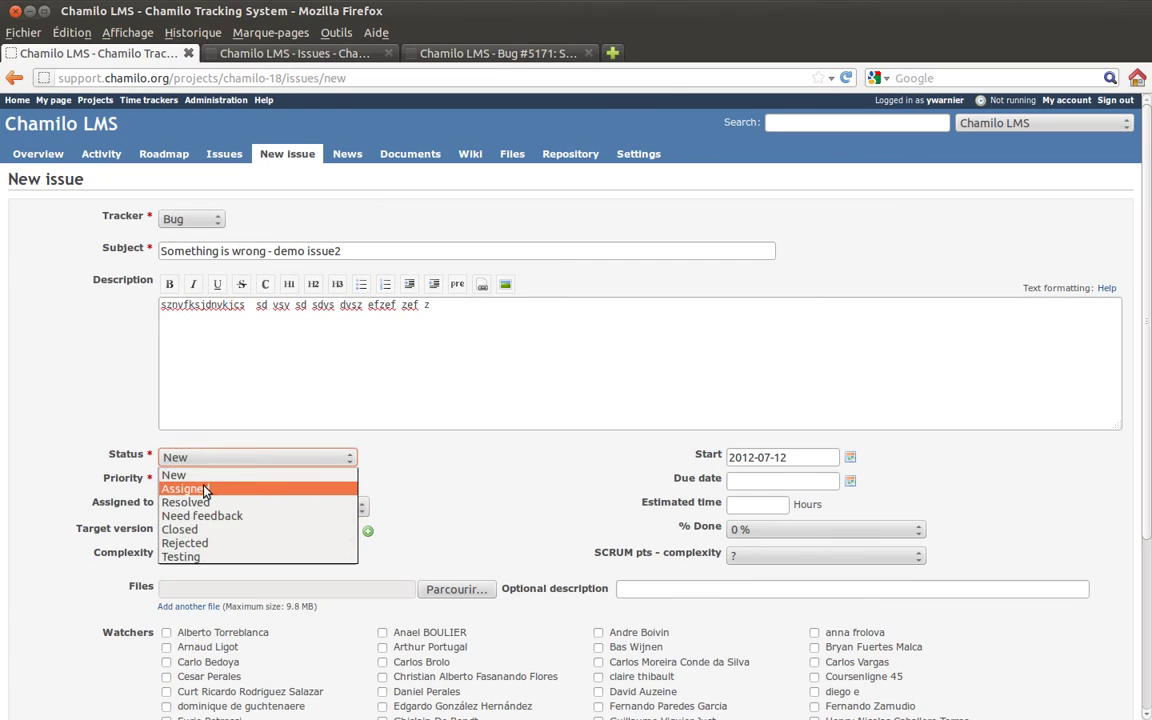
pyautogui.click(205, 490)
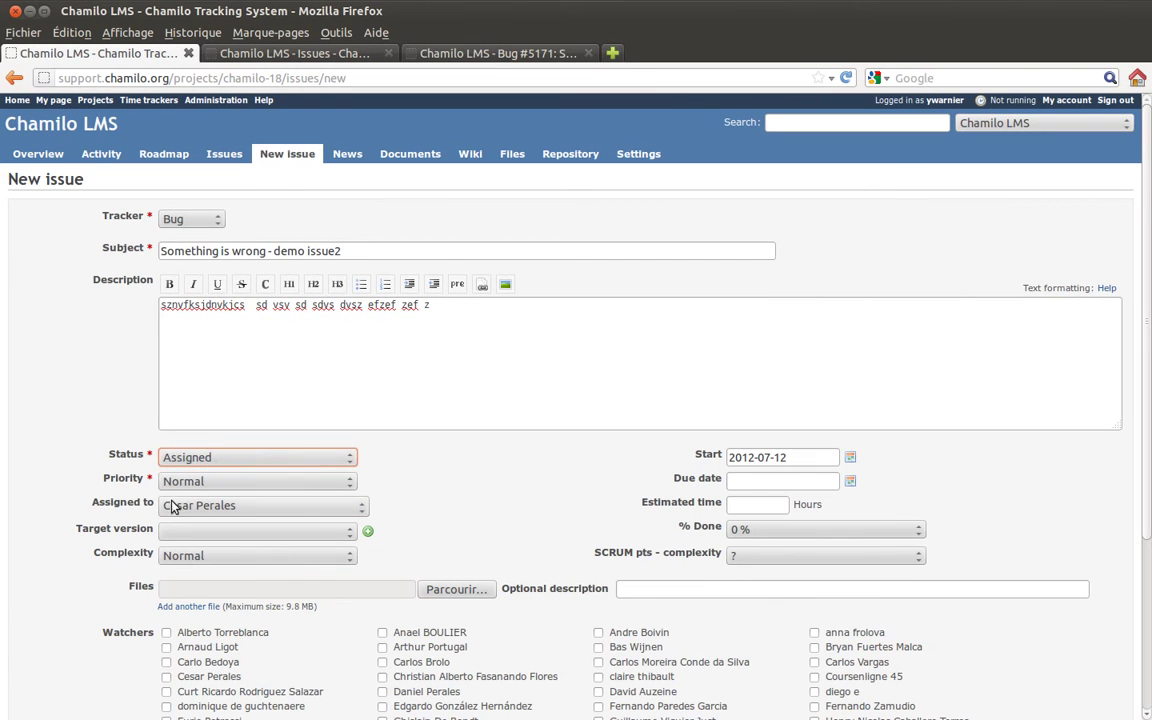
pyautogui.click(275, 510)
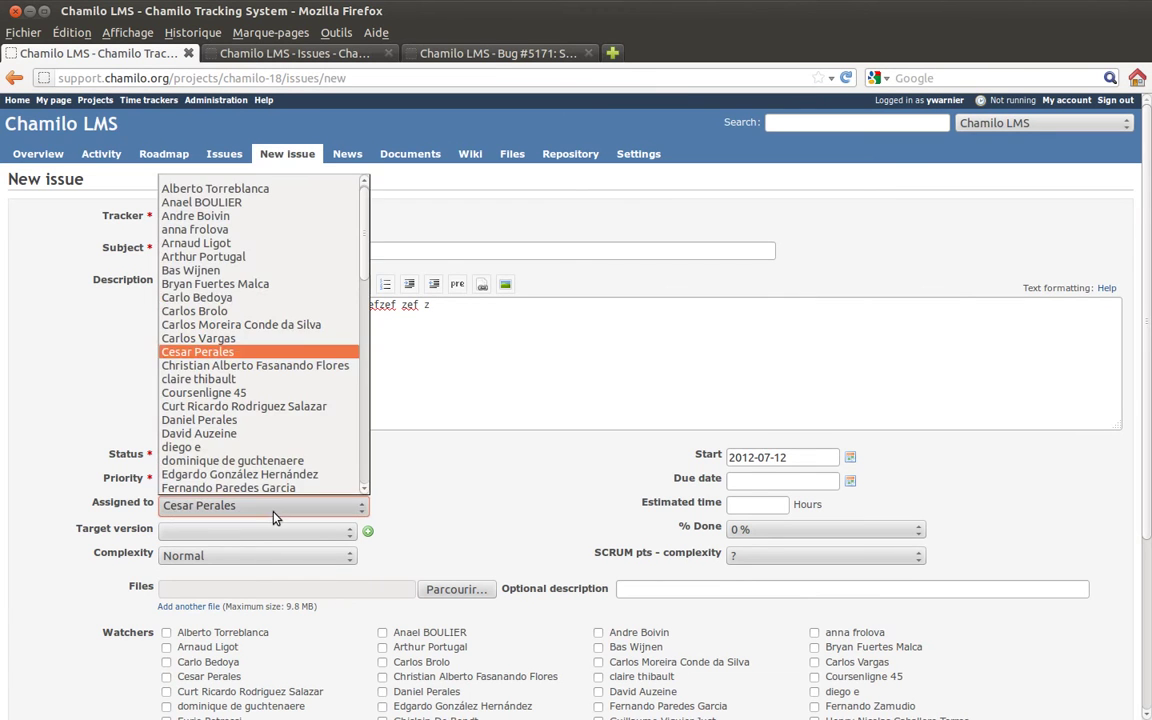
pyautogui.click(487, 454)
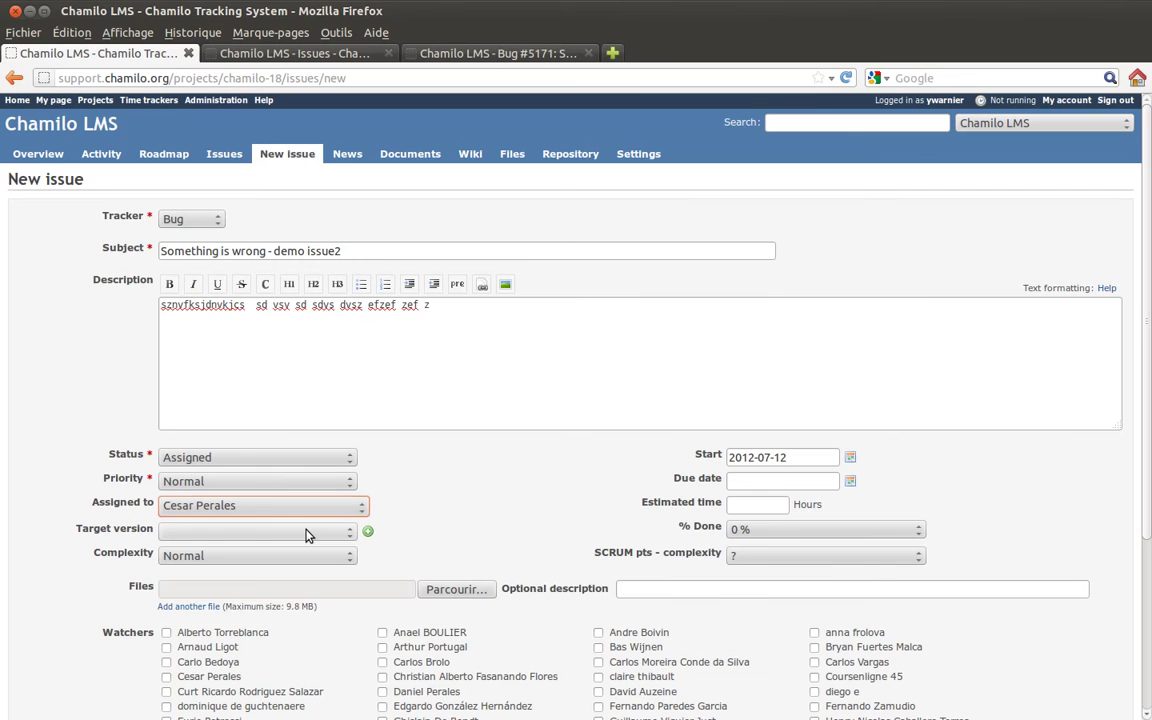
# - Leave the target version empty and keep complexity at Normal
pyautogui.click(307, 535)
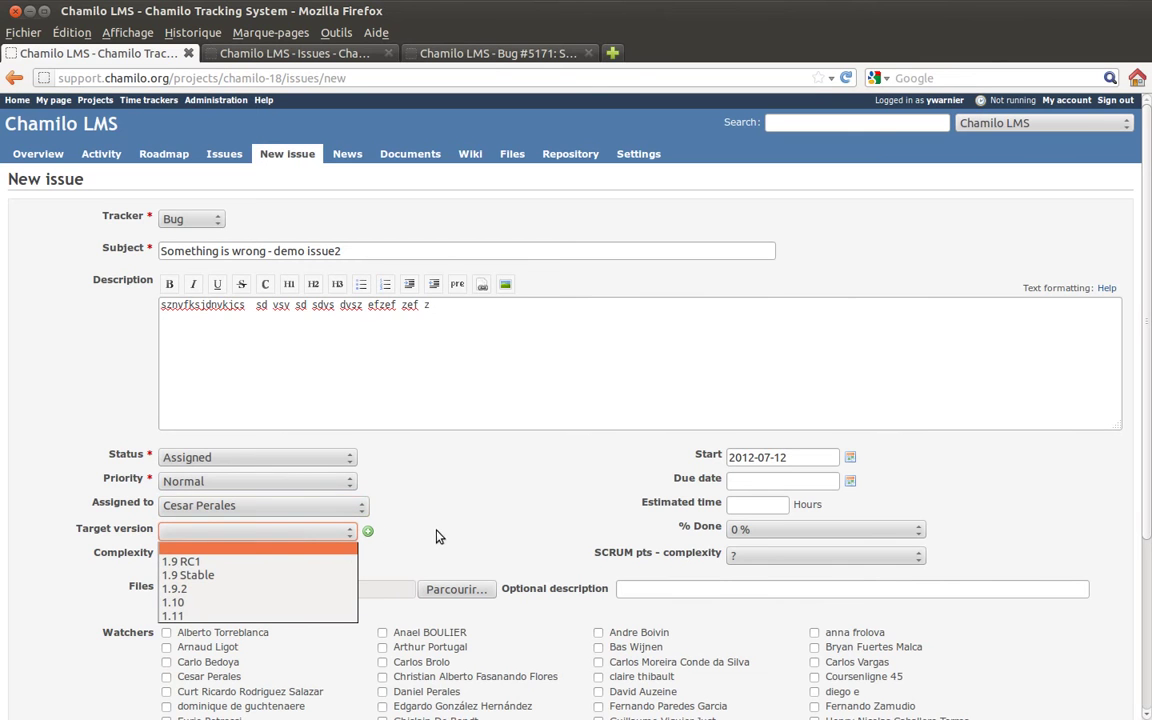
pyautogui.click(403, 528)
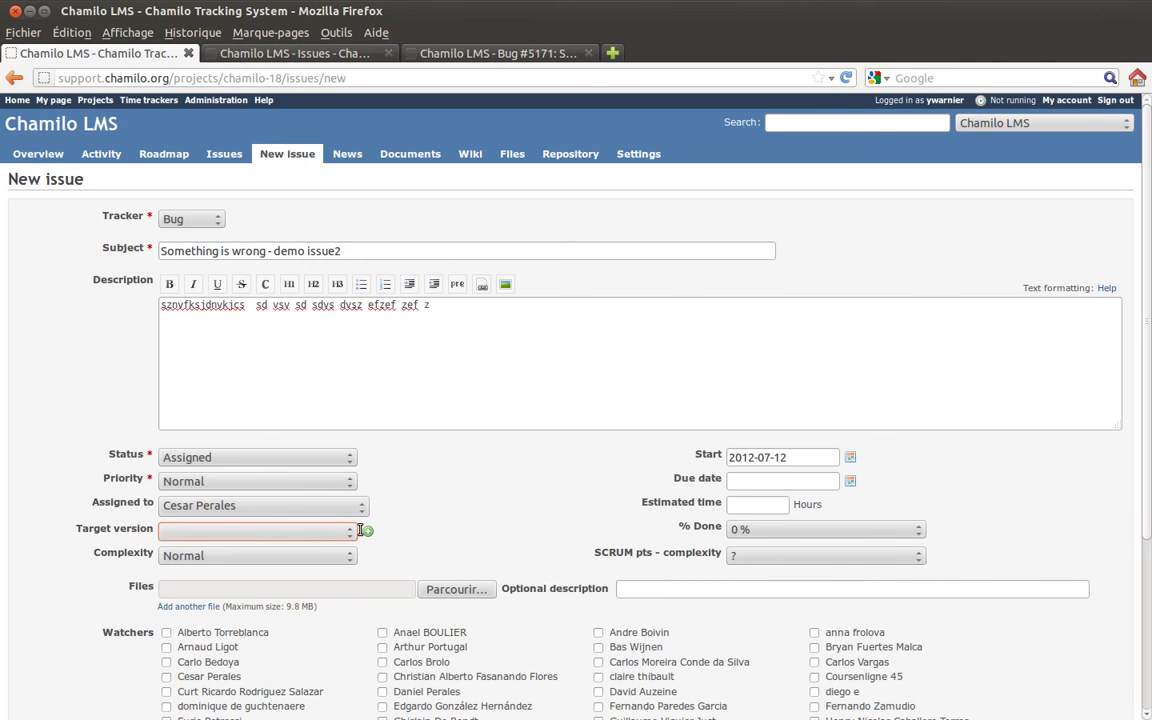
pyautogui.click(307, 533)
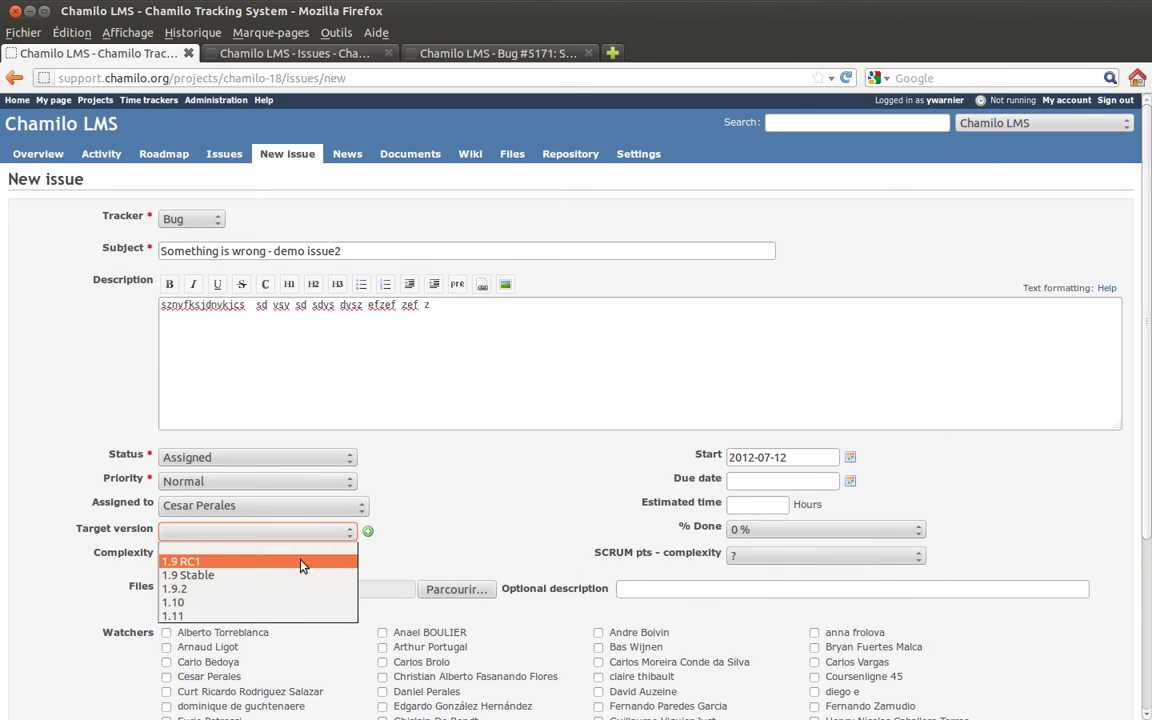
pyautogui.click(357, 527)
pyautogui.click(228, 556)
pyautogui.click(232, 556)
pyautogui.click(232, 556)
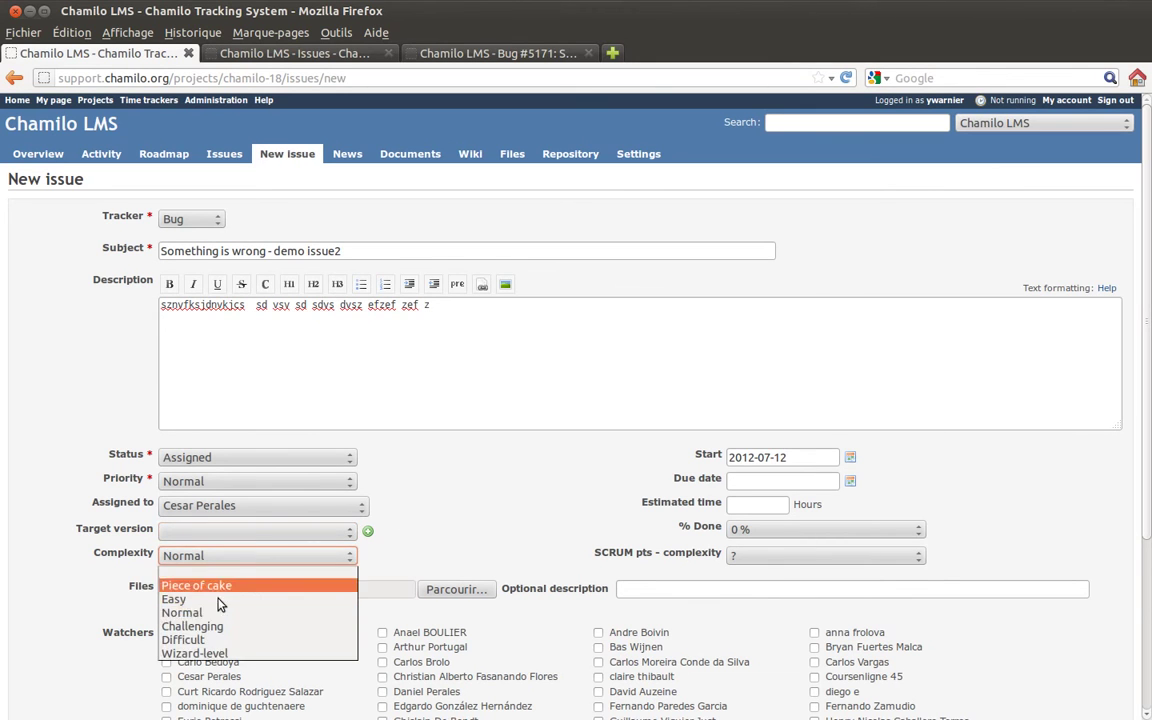
pyautogui.click(196, 555)
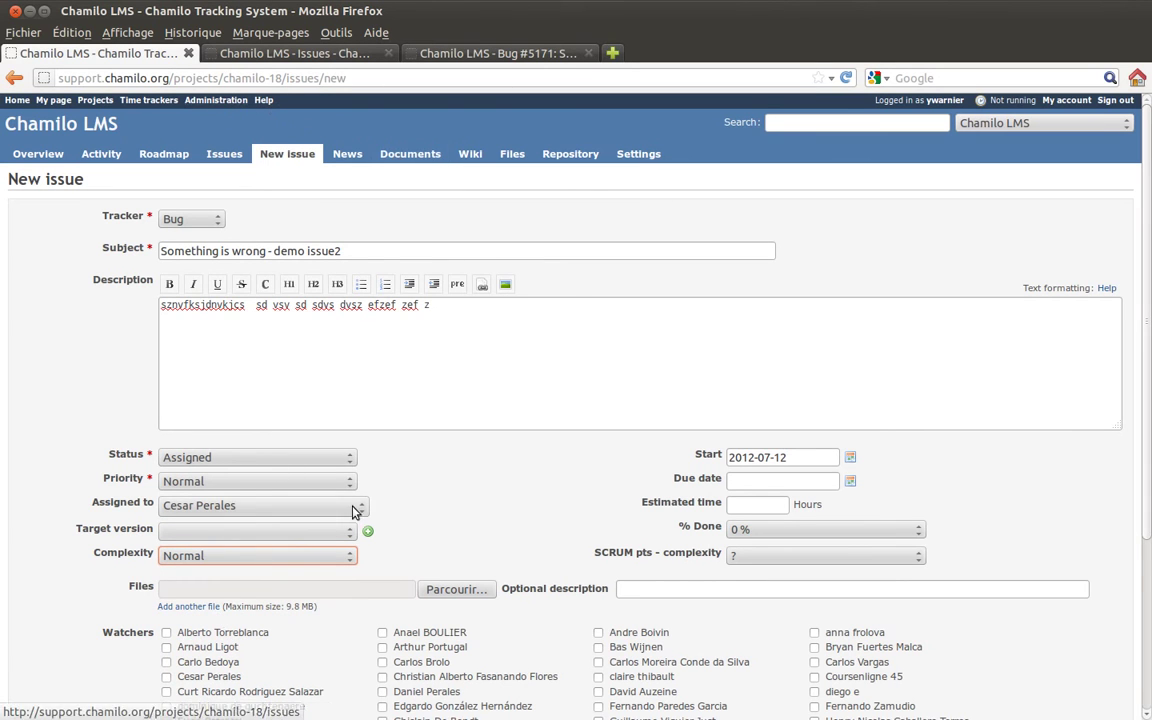
# - Enter 3 hours estimated time and add two more file upload rows
pyautogui.click(804, 456)
pyautogui.click(794, 481)
pyautogui.click(765, 503)
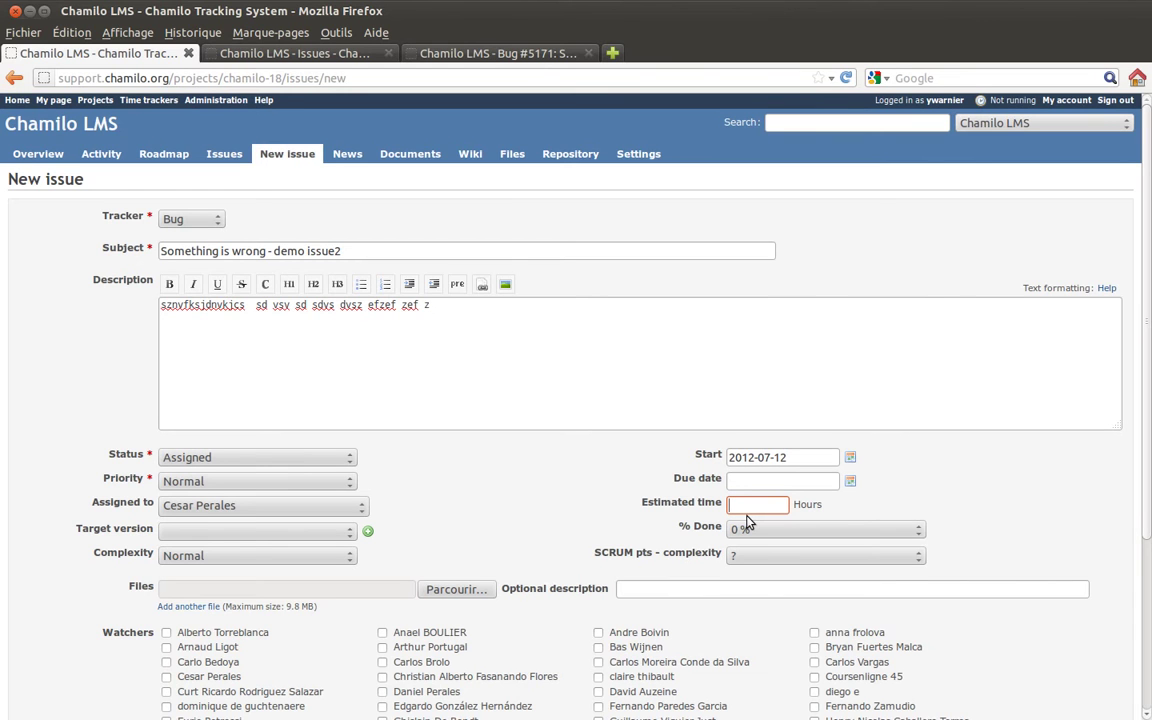
pyautogui.write('3')
pyautogui.scroll(-3, 957, 490)
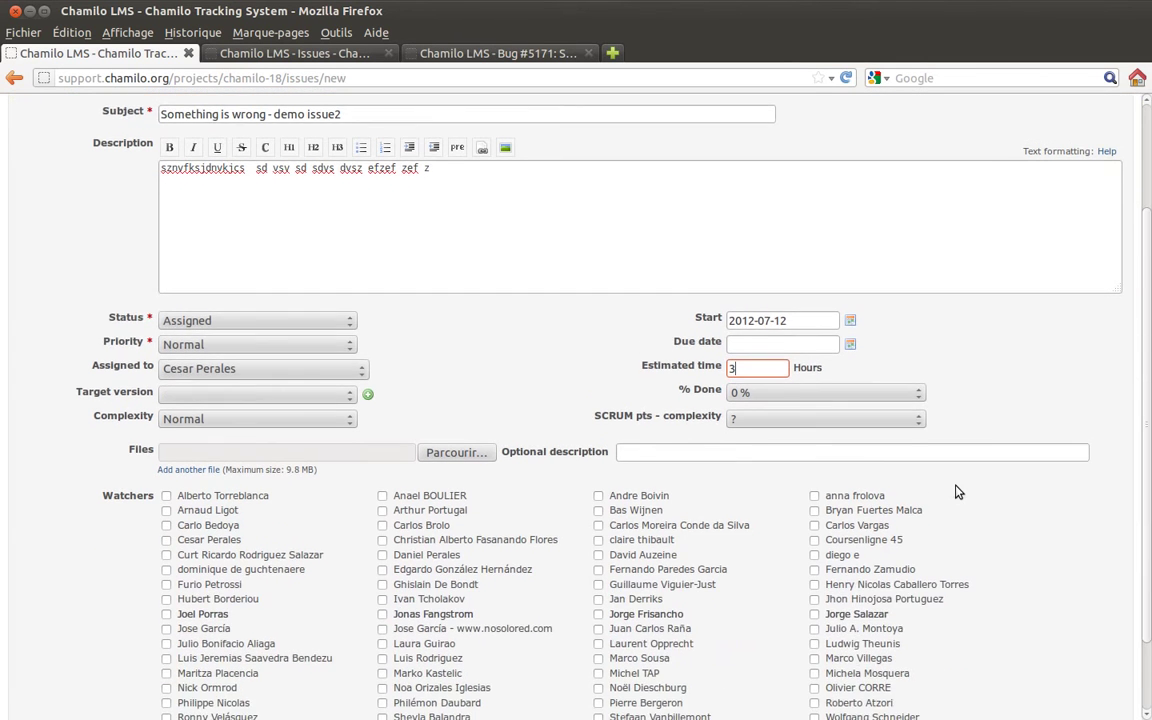
pyautogui.scroll(-2, 957, 490)
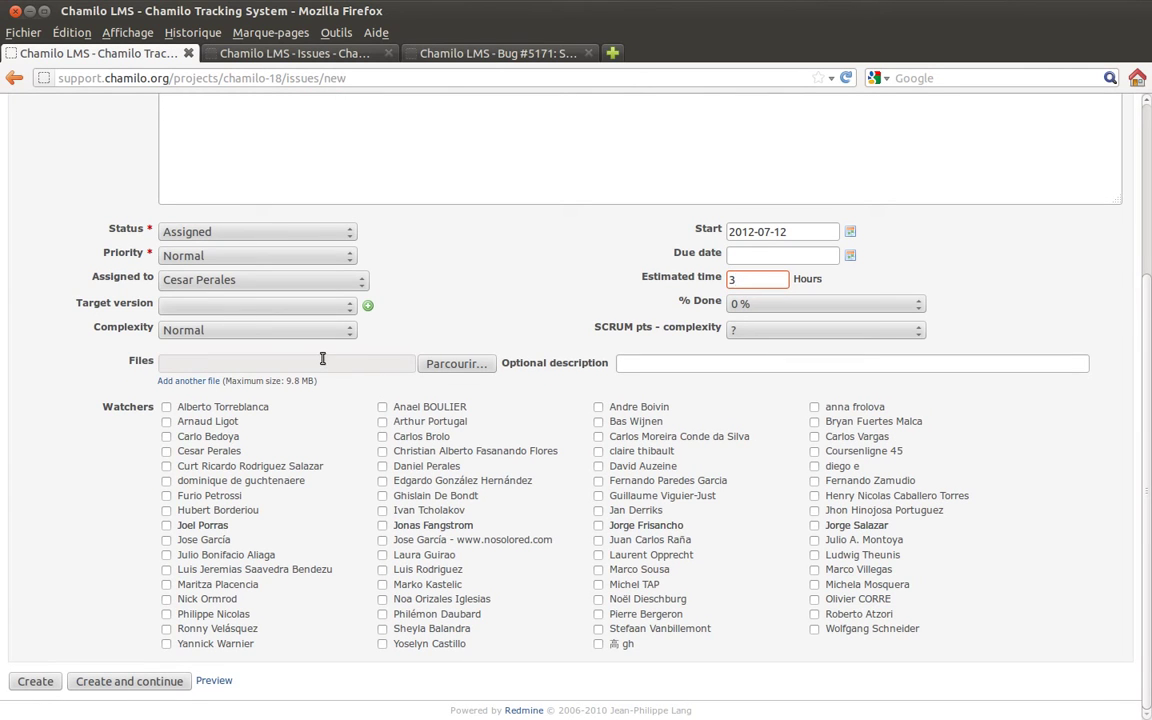
pyautogui.click(182, 381)
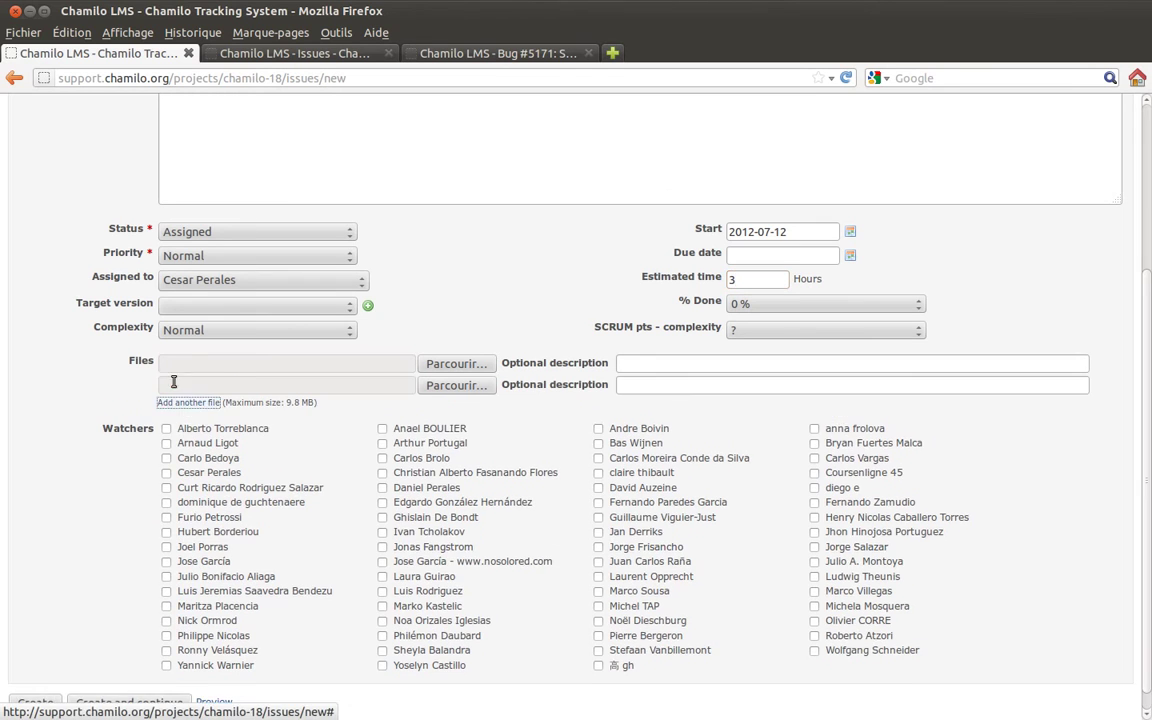
pyautogui.click(184, 403)
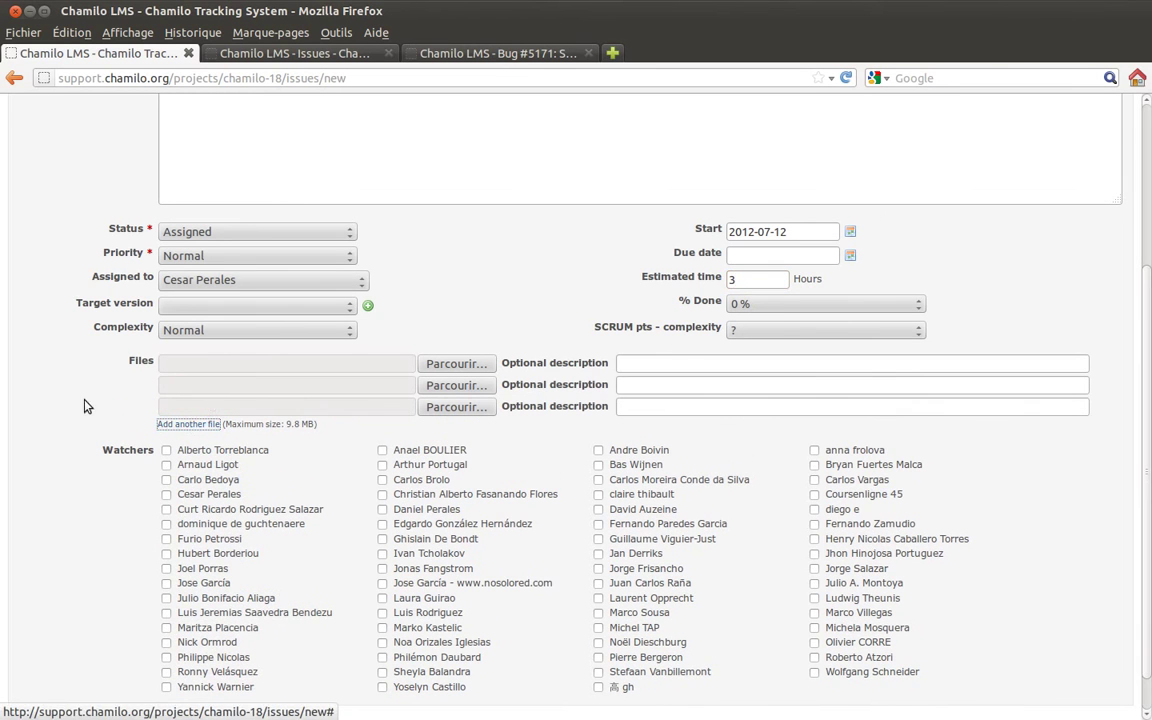
# - Add a team member as watcher, remove the description's trailing 'z', and create the bug
pyautogui.scroll(-1, 60, 405)
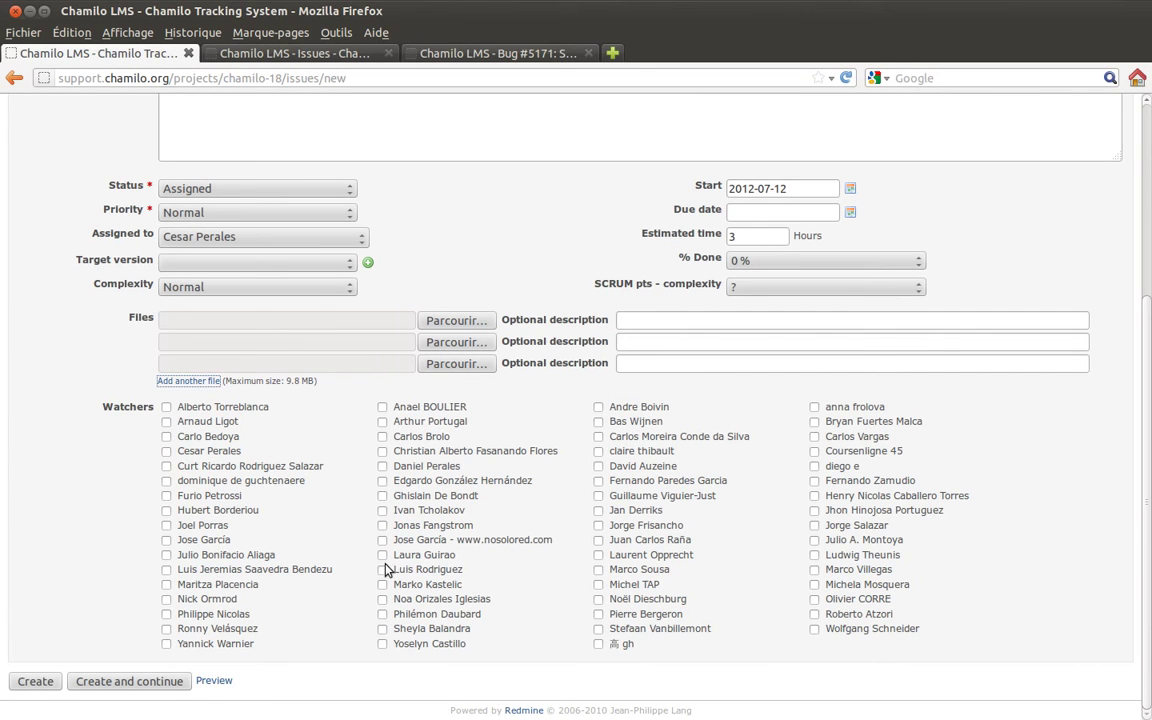
pyautogui.click(814, 541)
pyautogui.scroll(3, 400, 265)
pyautogui.click(340, 230)
pyautogui.press('BackSpace')
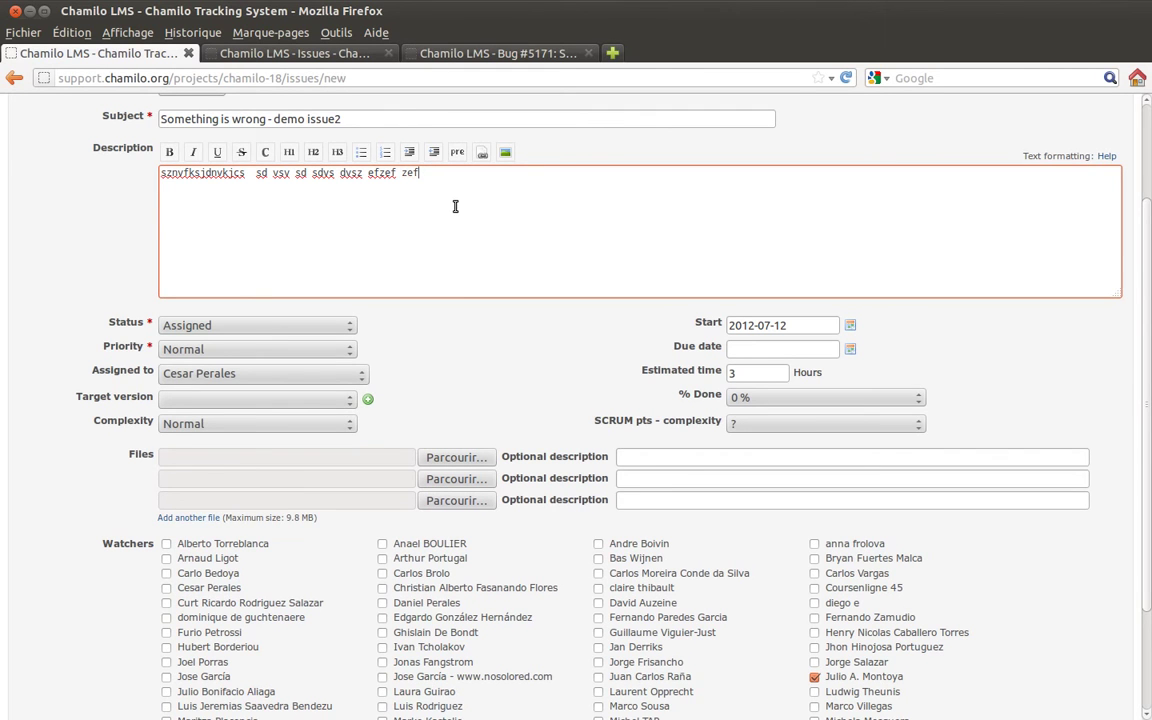
pyautogui.scroll(-3, 48, 248)
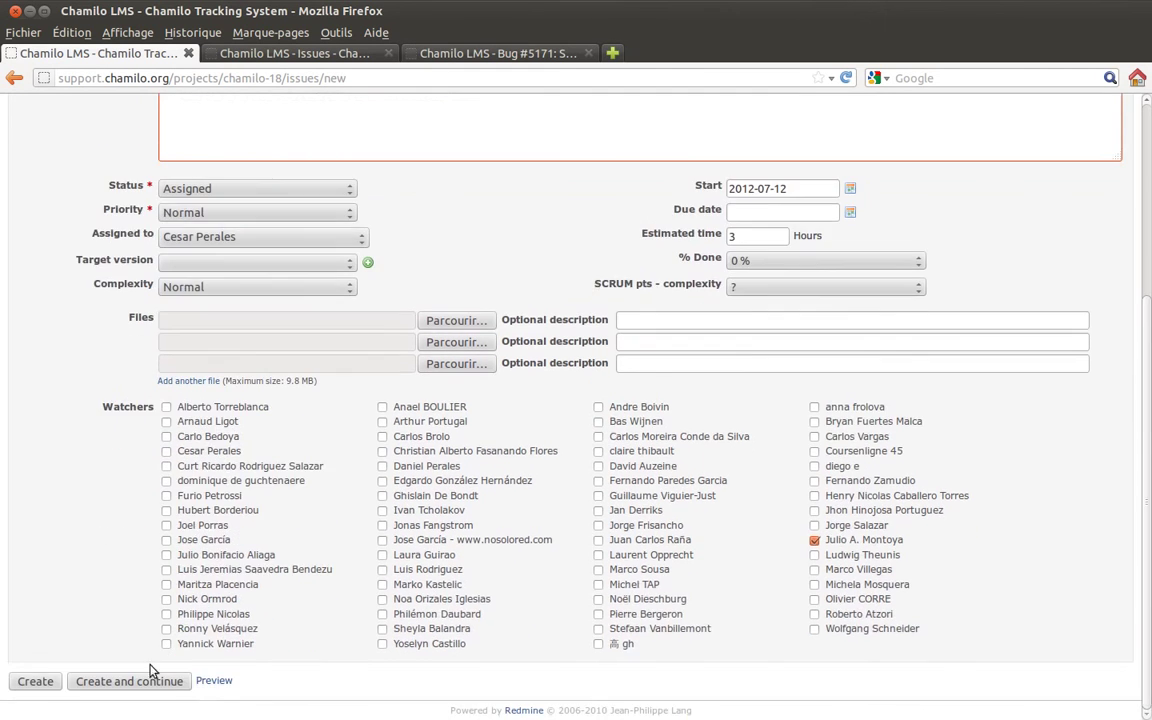
pyautogui.click(21, 672)
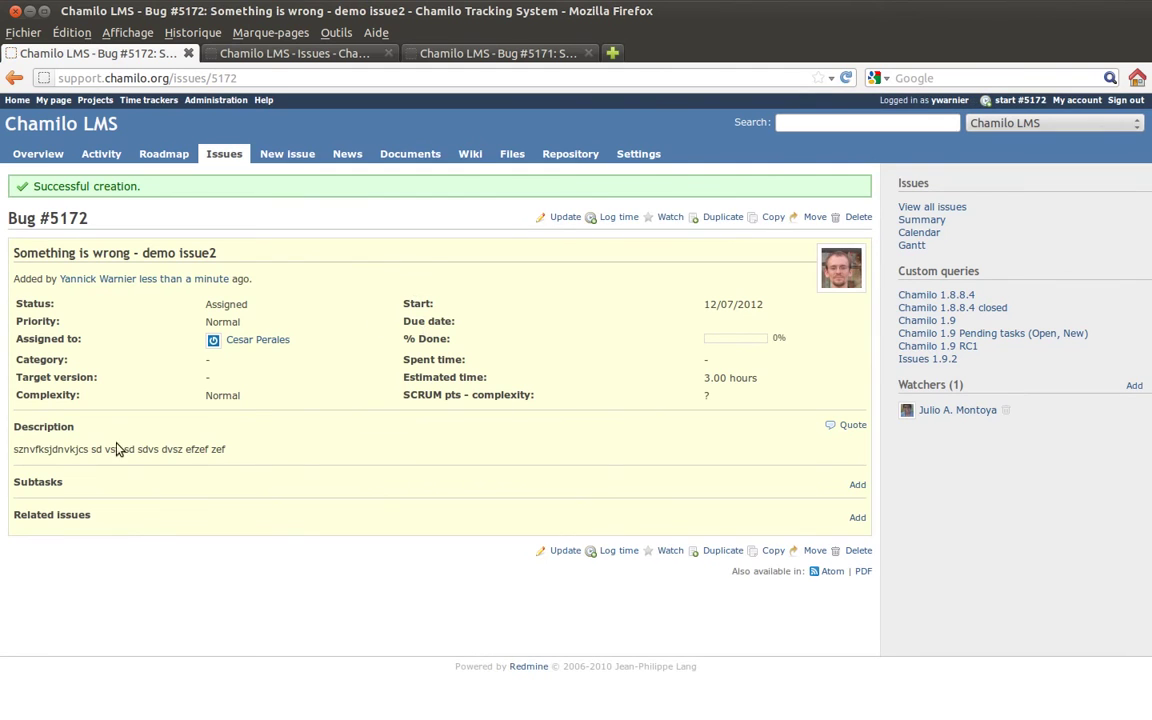
# - Point out Bug #5172's Status, Priority, Category and Complexity, then begin adding a related issue
pyautogui.doubleClick(30, 304)
pyautogui.doubleClick(36, 321)
pyautogui.doubleClick(46, 339)
pyautogui.click(47, 362)
pyautogui.doubleClick(47, 361)
pyautogui.doubleClick(55, 396)
pyautogui.click(240, 415)
pyautogui.click(857, 520)
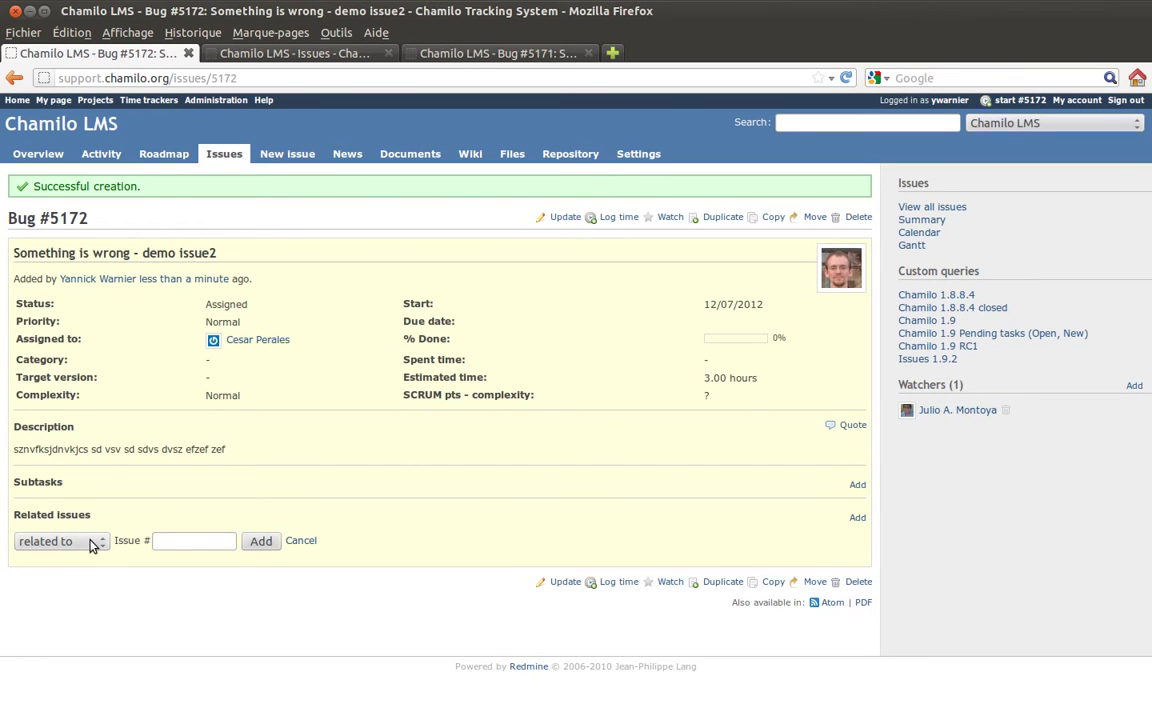
# - Set the relation type to 'follows', leaving issue number and delay blank, then open Update
pyautogui.click(89, 543)
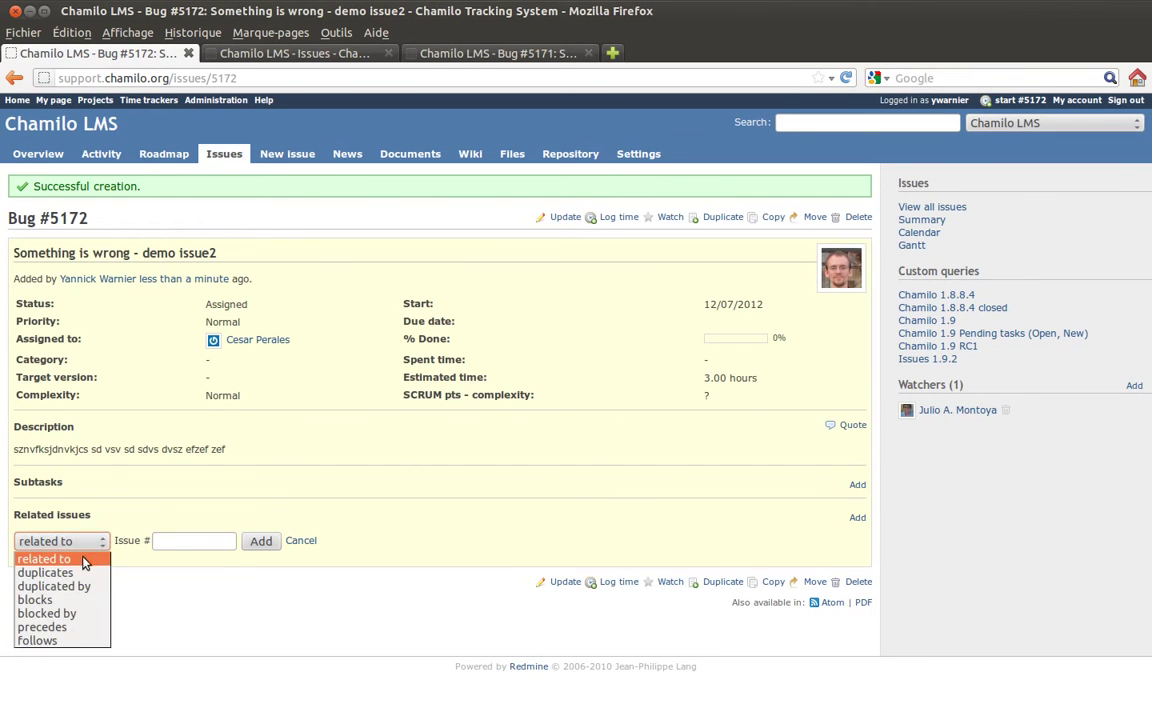
pyautogui.click(63, 645)
pyautogui.click(160, 540)
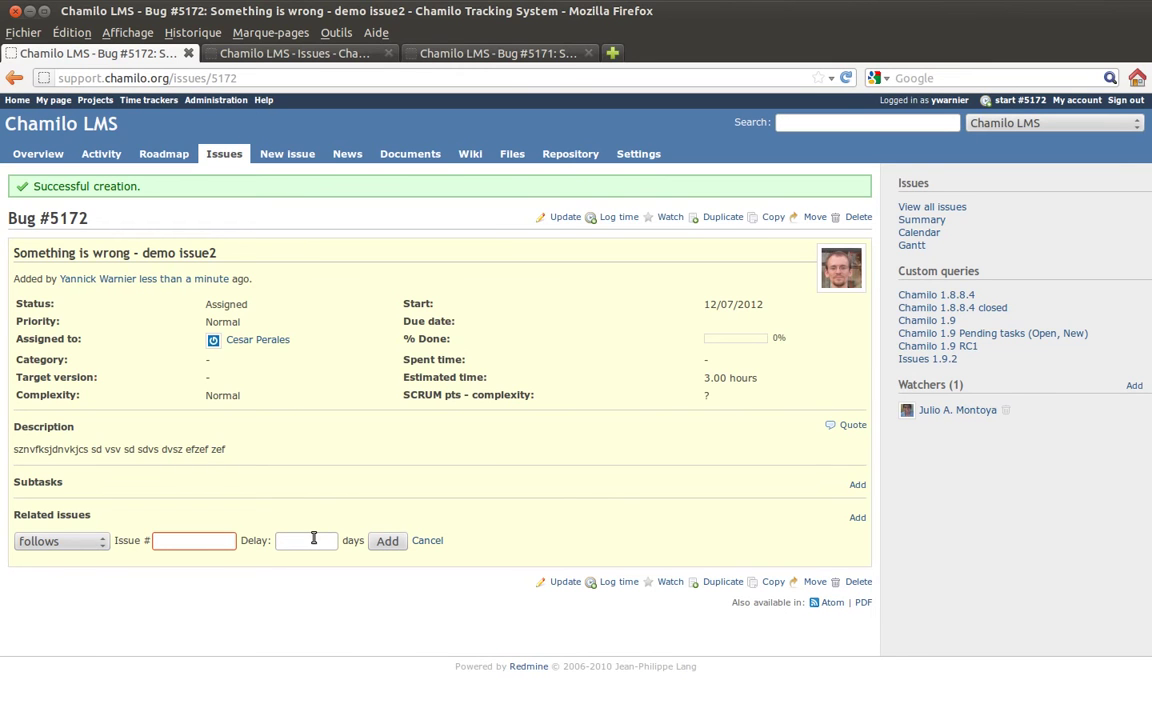
pyautogui.click(313, 538)
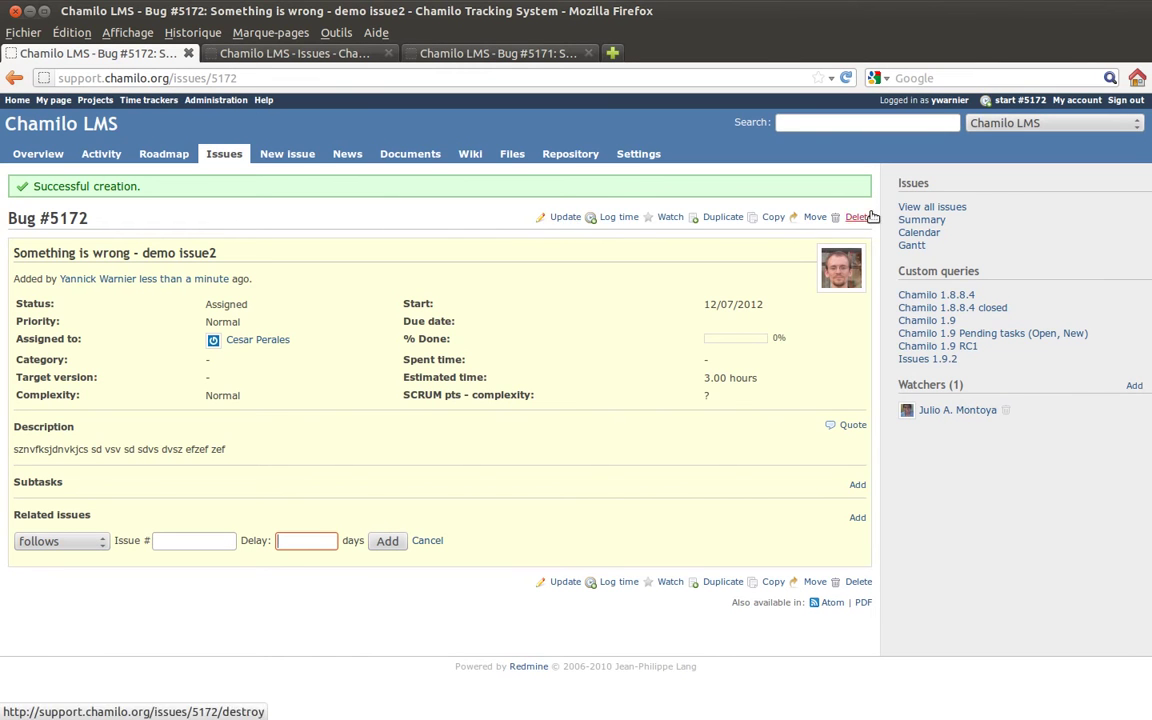
pyautogui.click(565, 218)
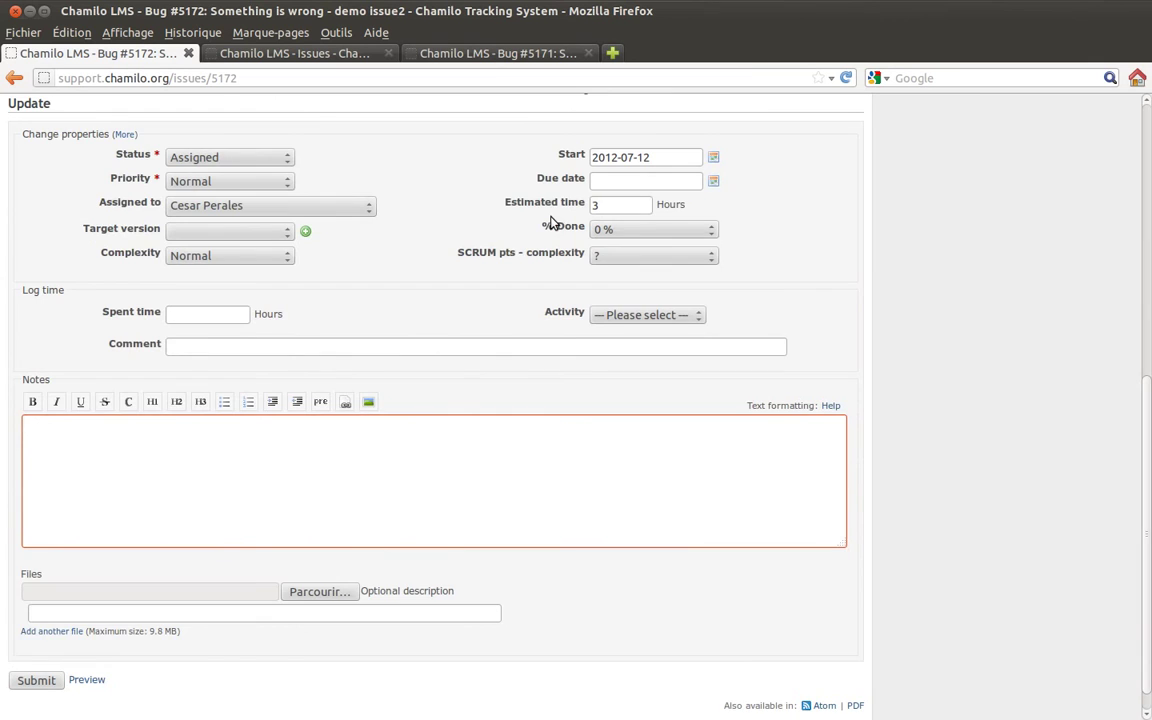
# - Write the note 'Great' and set % Done to 50%
pyautogui.scroll(3, 550, 222)
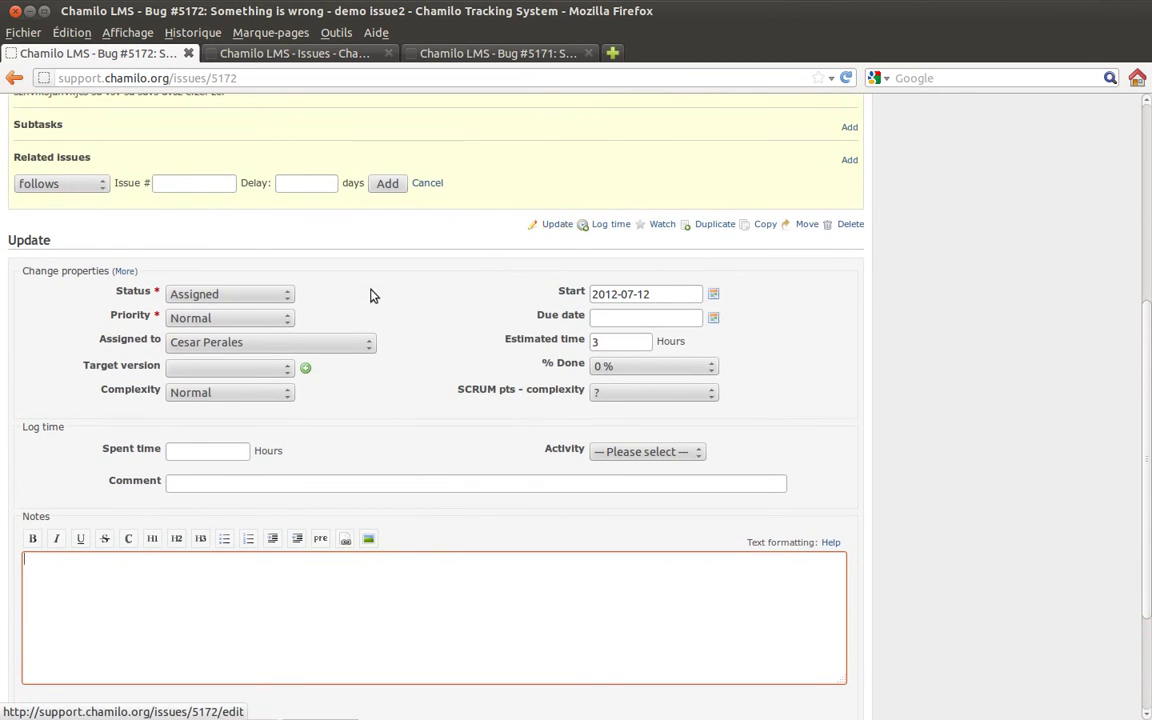
pyautogui.scroll(-3, 419, 447)
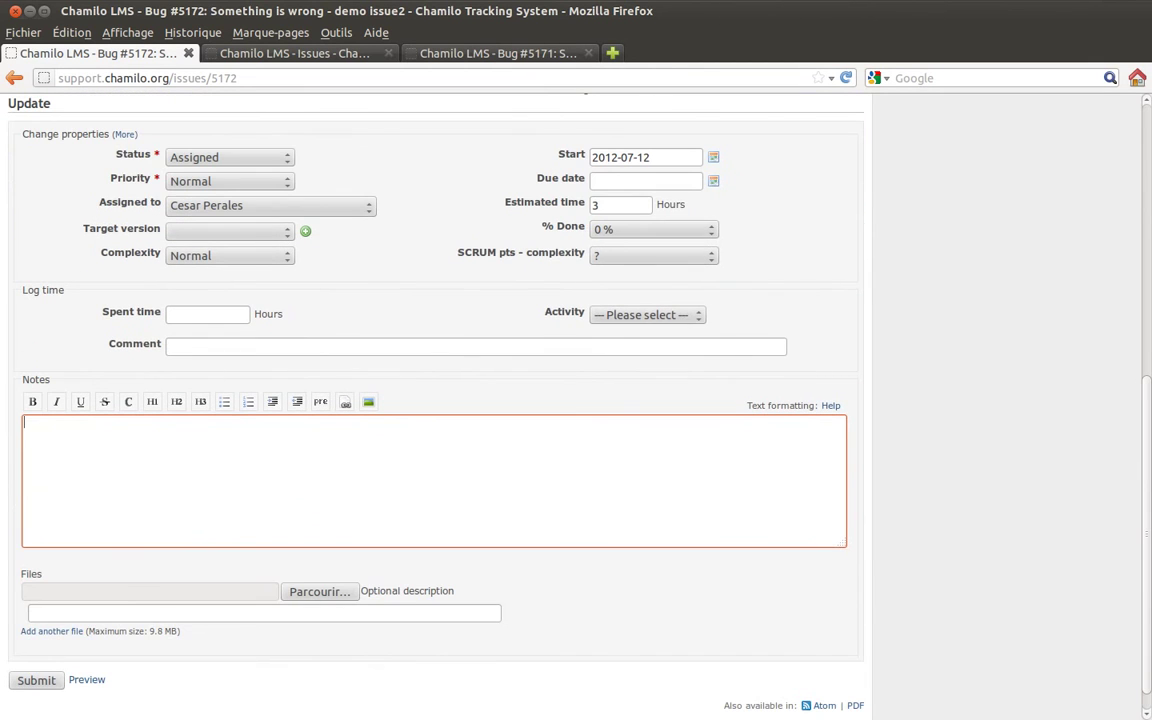
pyautogui.write('Great!')
pyautogui.click(675, 232)
pyautogui.click(640, 318)
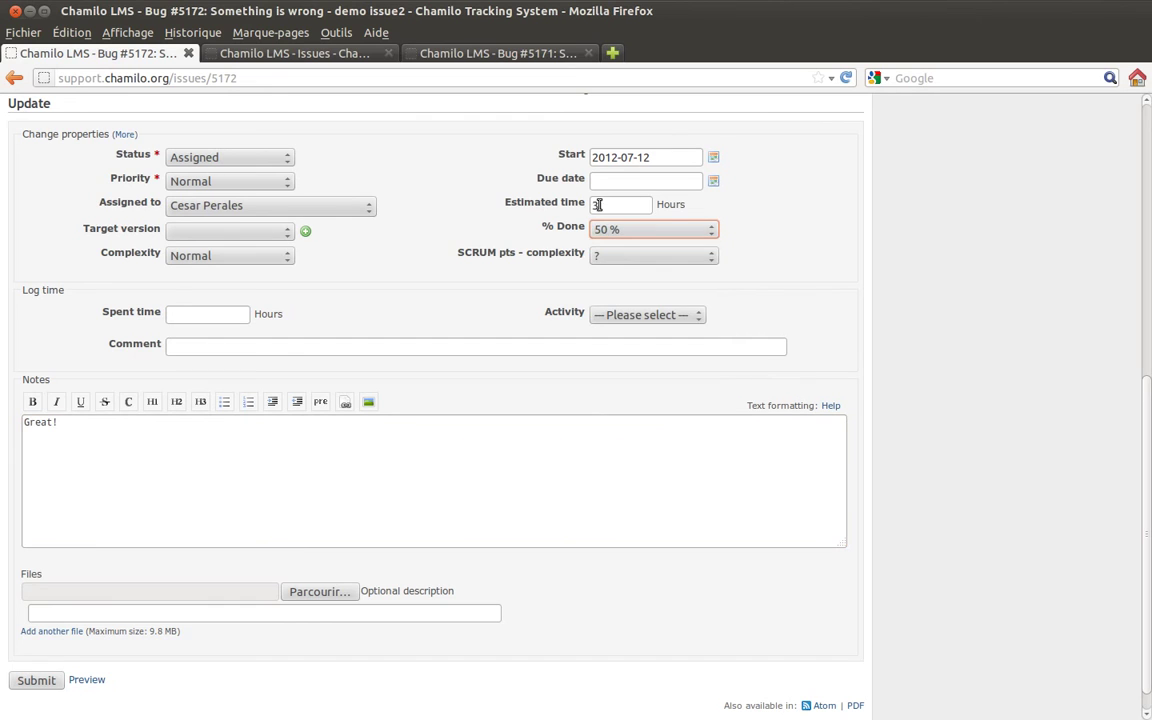
# - Keep status Assigned, clear the target version, keep the assignee, and move to Spent time
pyautogui.click(218, 160)
pyautogui.click(225, 188)
pyautogui.click(228, 231)
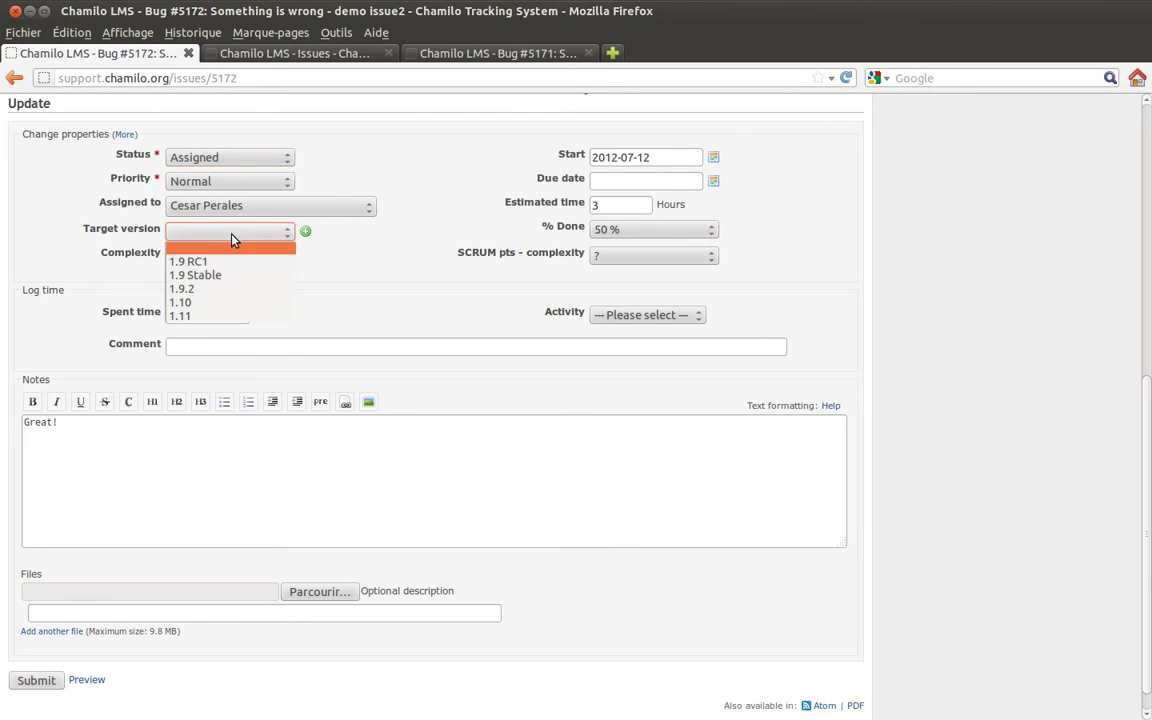
pyautogui.click(235, 265)
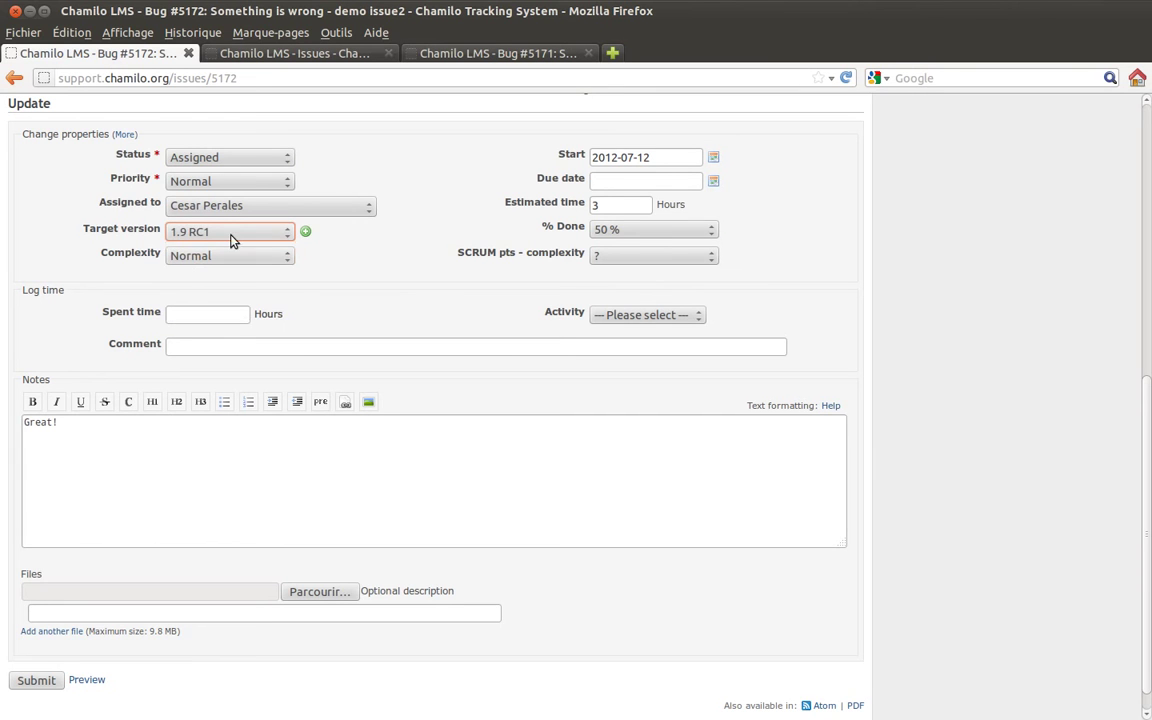
pyautogui.click(222, 231)
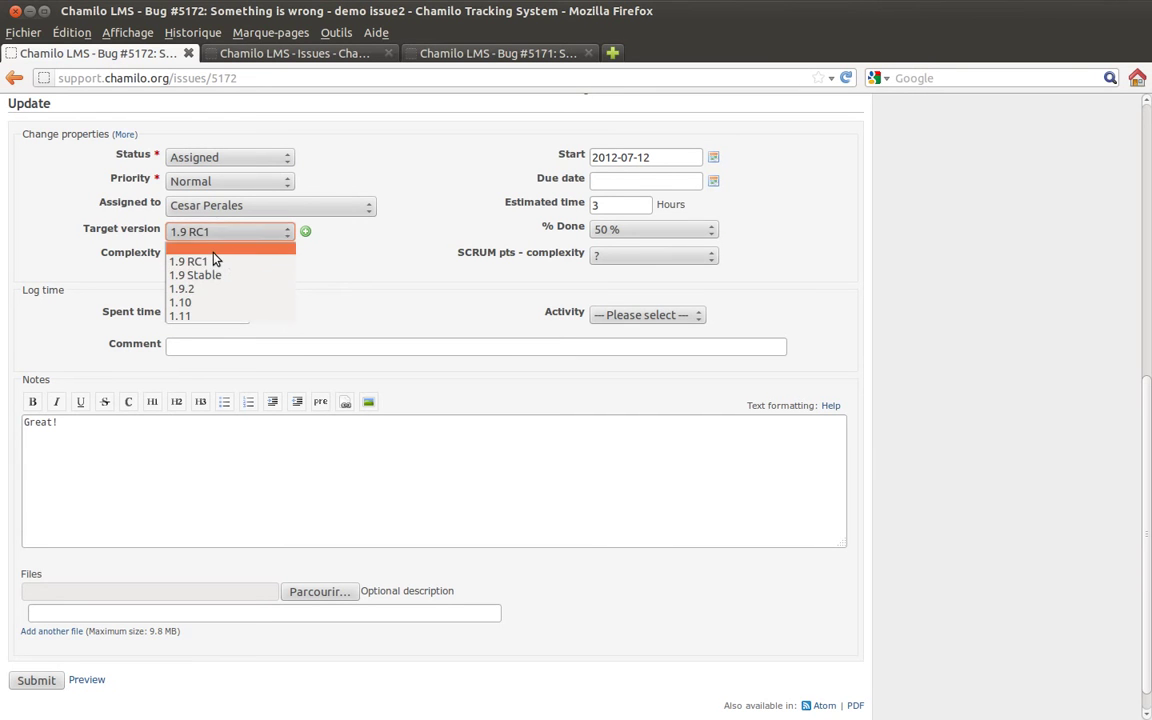
pyautogui.click(212, 249)
pyautogui.click(225, 207)
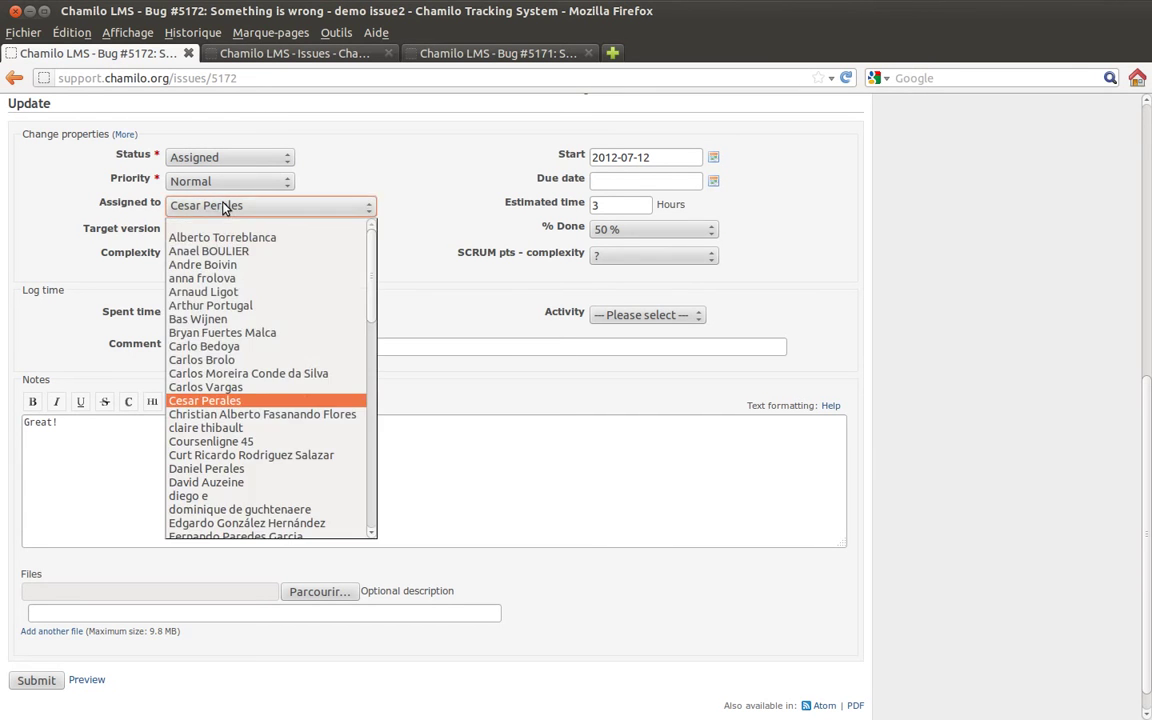
pyautogui.scroll(-5, 225, 430)
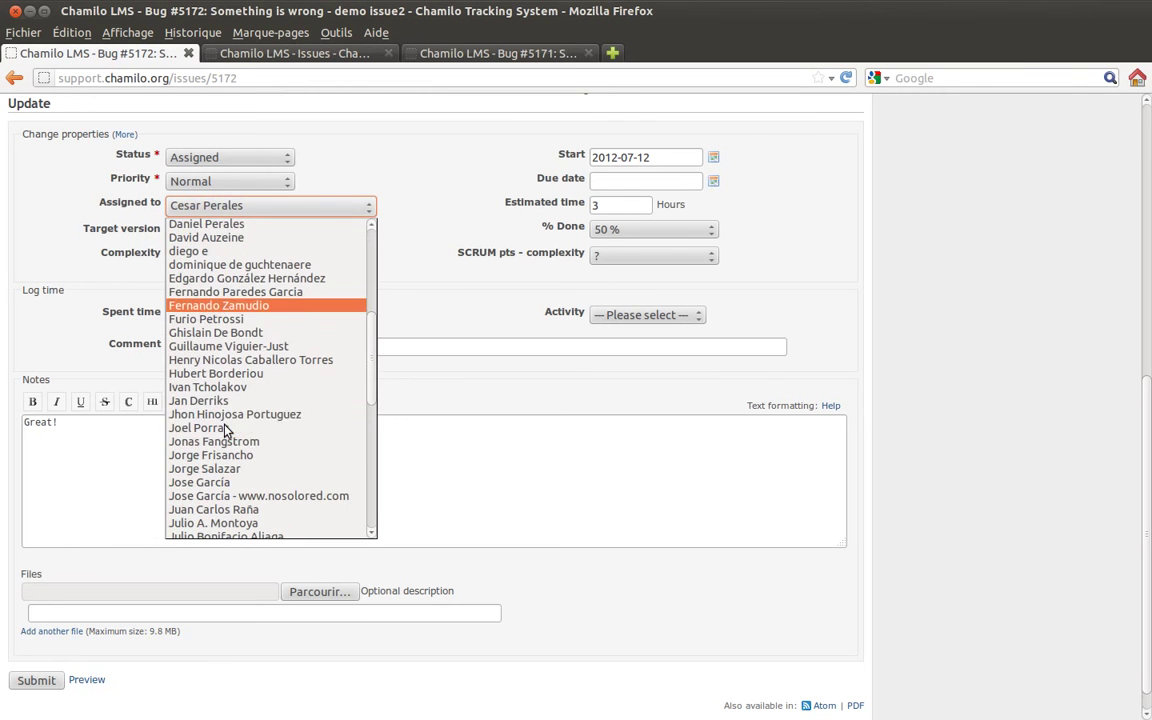
pyautogui.scroll(-2, 225, 430)
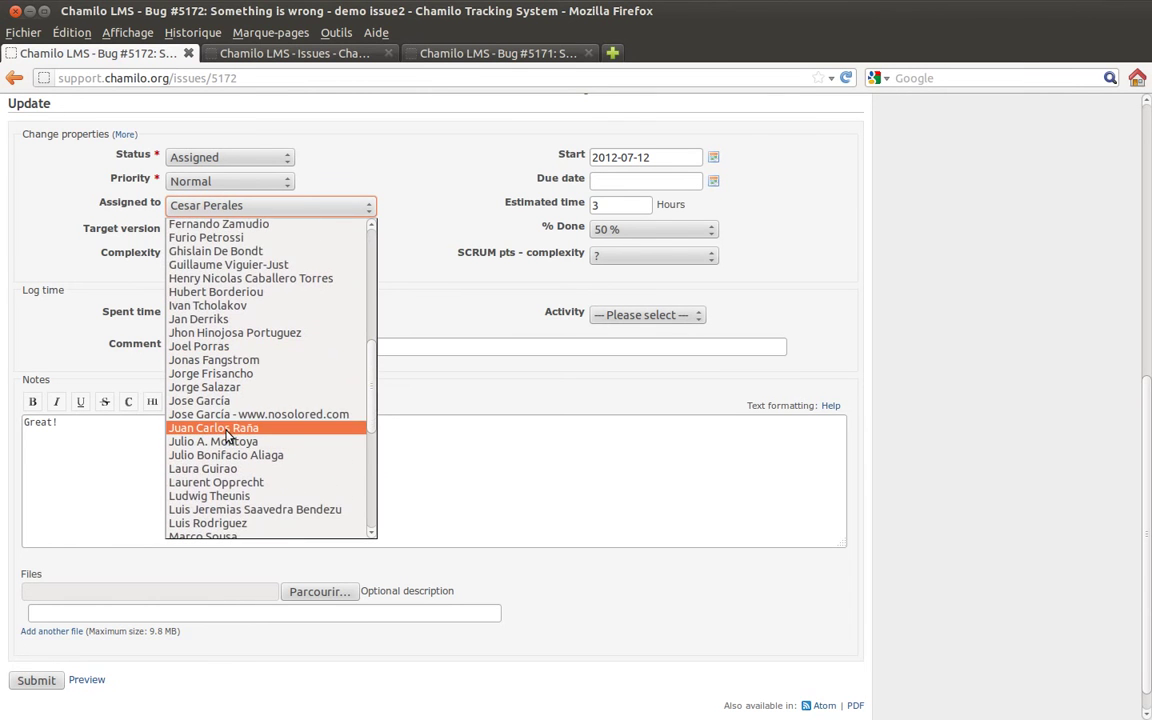
pyautogui.click(464, 146)
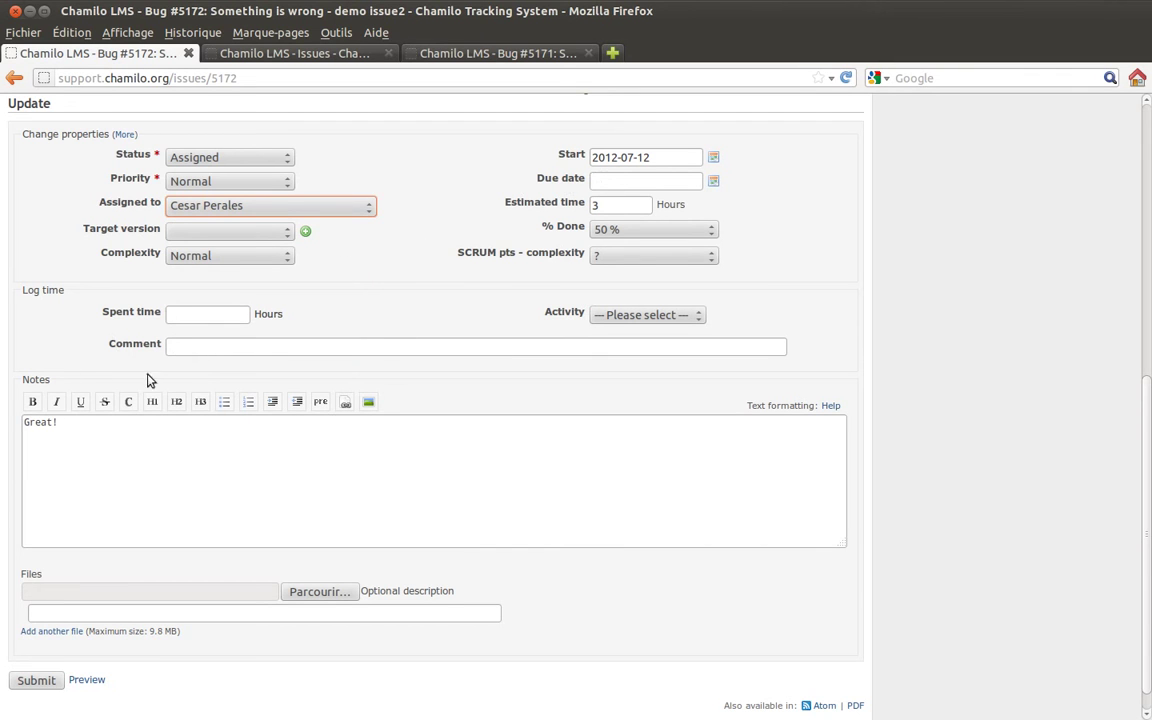
pyautogui.click(178, 314)
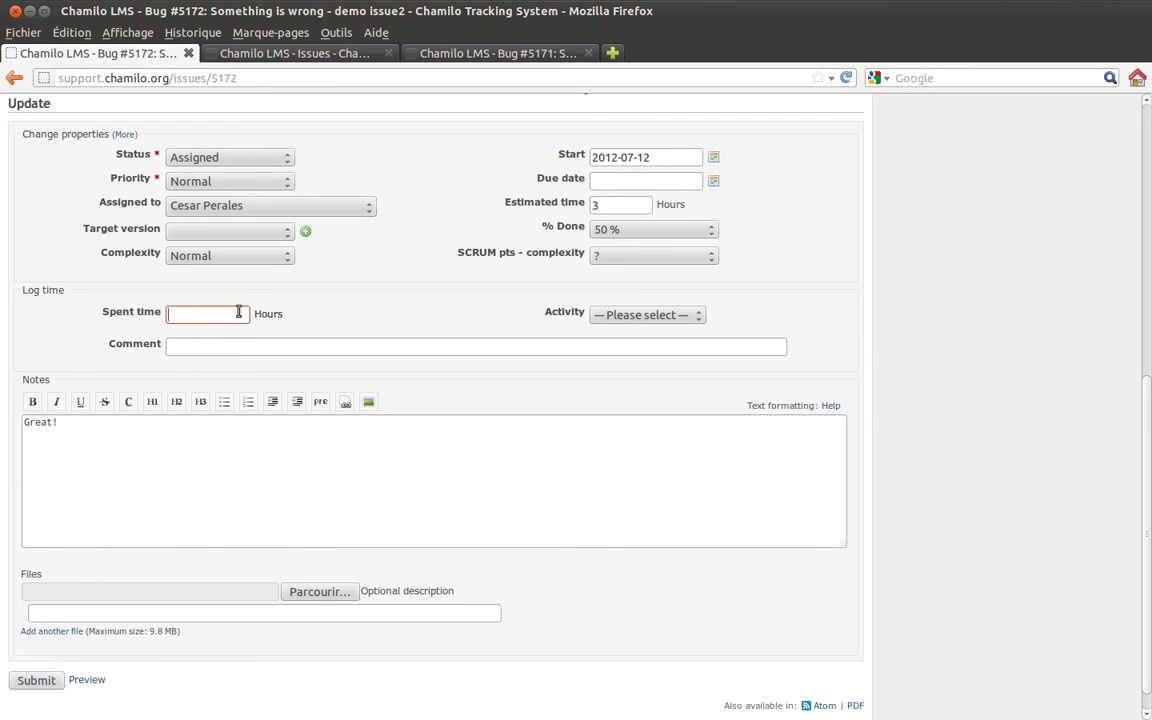
# - Record 2 hours spent as Support activity with comment 'Talking with the client', then view the text formatting help
pyautogui.click(636, 315)
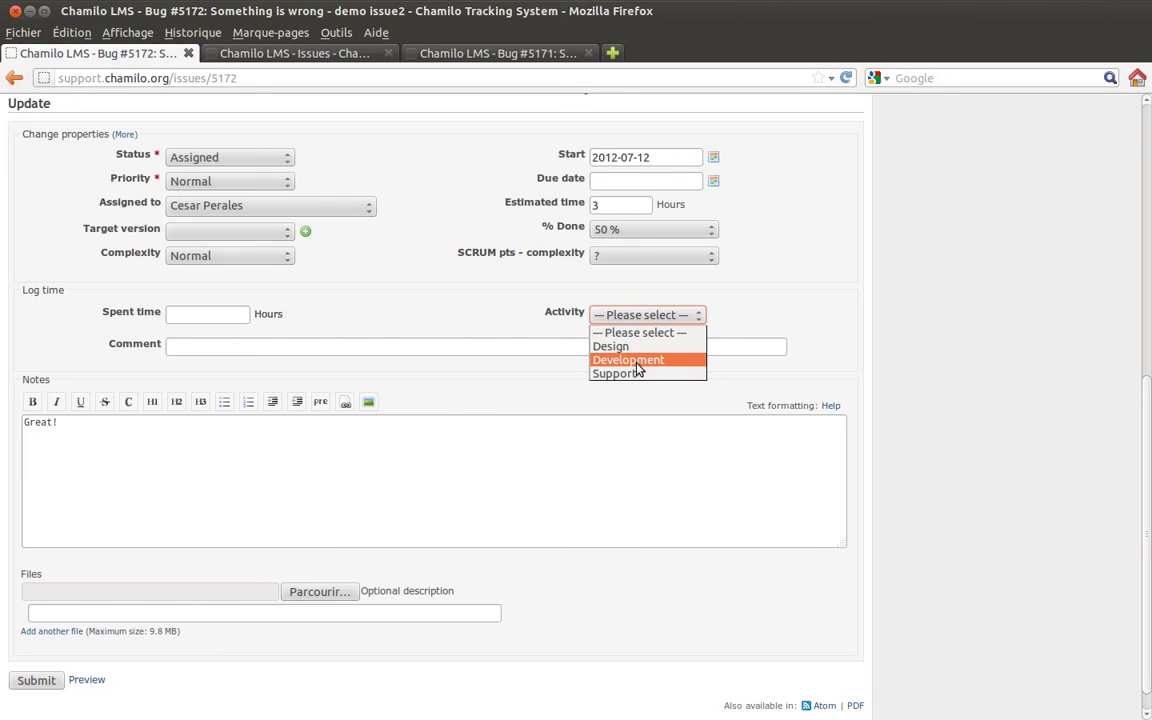
pyautogui.click(630, 374)
pyautogui.click(171, 347)
pyautogui.write('Test')
pyautogui.press('BackSpace')
pyautogui.press('BackSpace')
pyautogui.press('BackSpace')
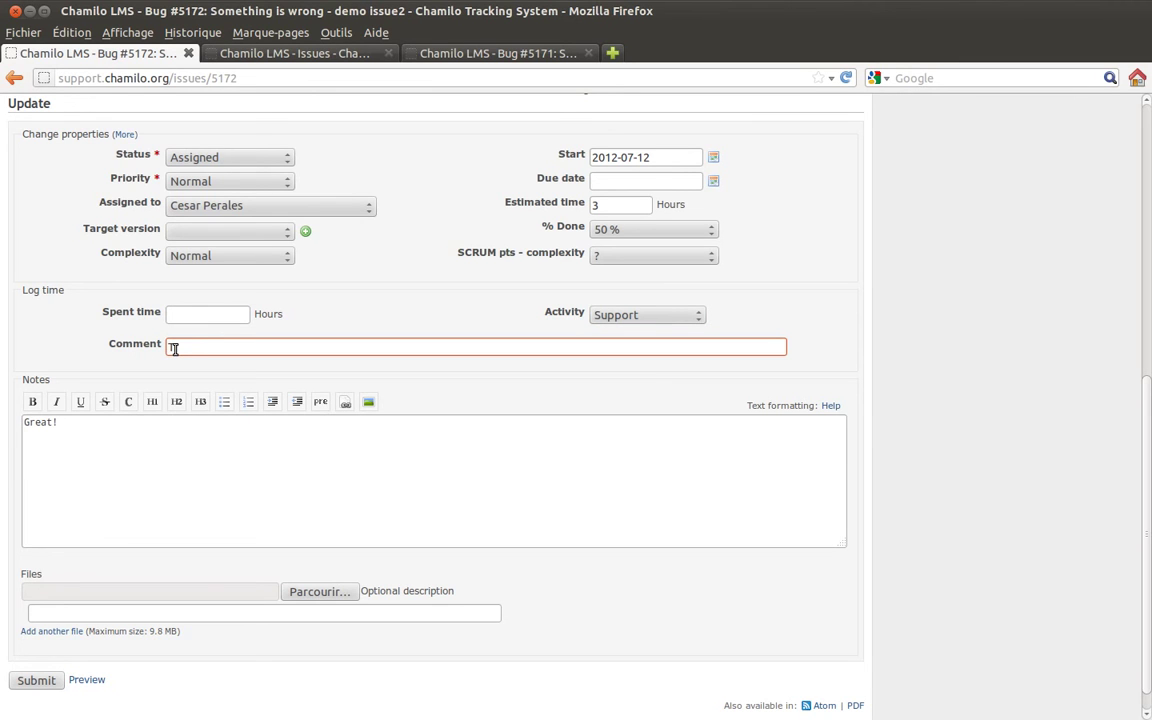
pyautogui.write('alking with the client')
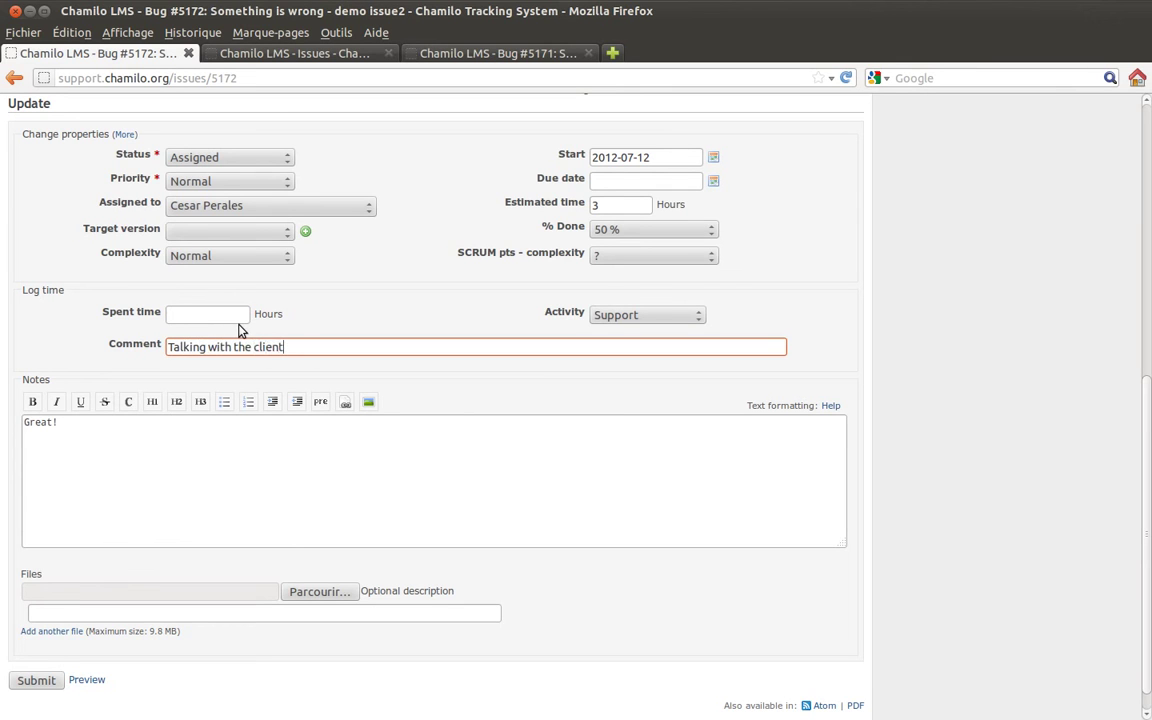
pyautogui.click(234, 317)
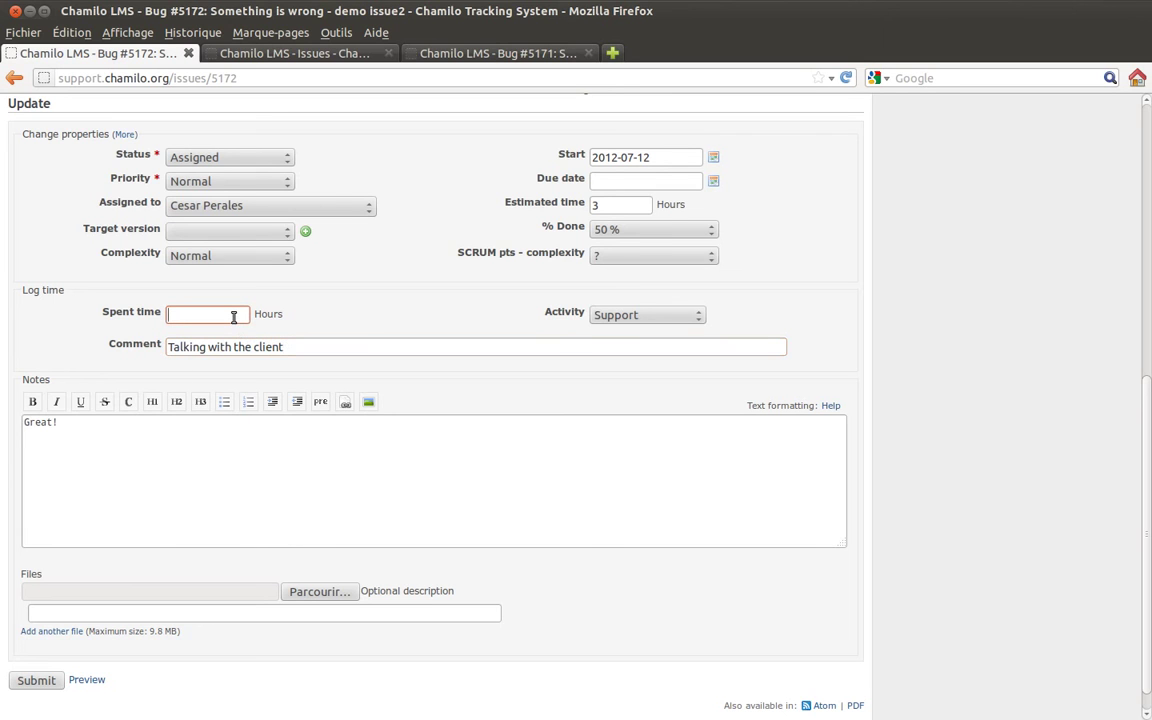
pyautogui.write('2')
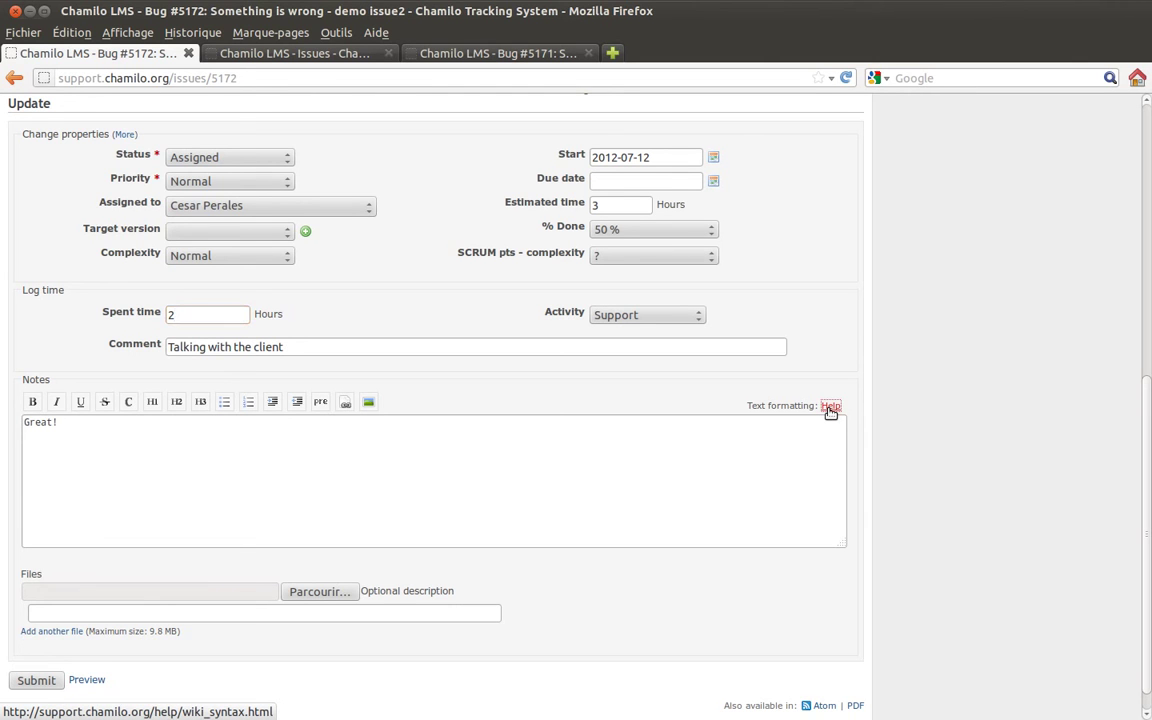
pyautogui.click(830, 407)
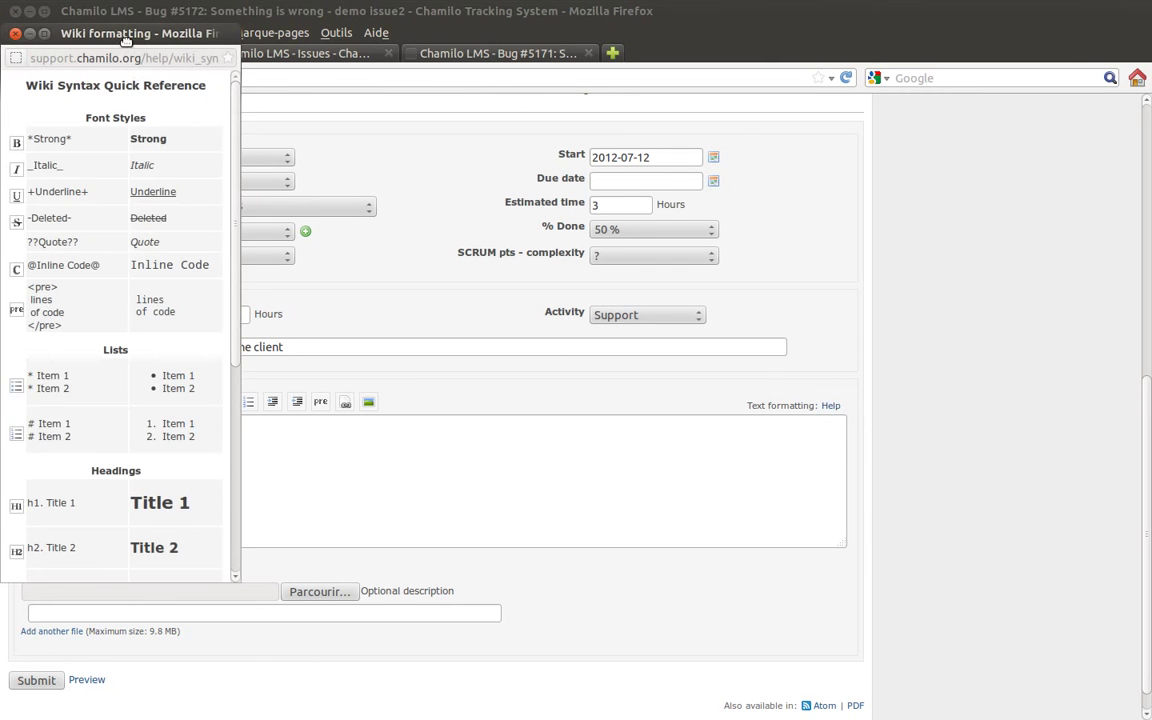
pyautogui.scroll(-6, 160, 312)
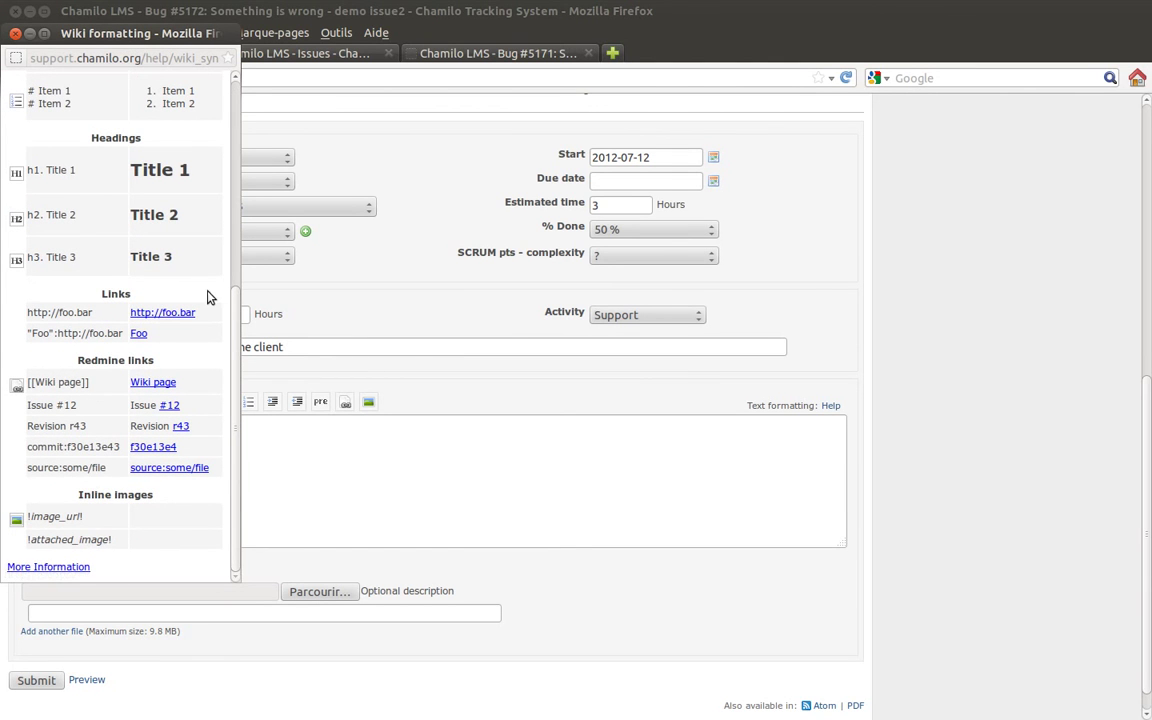
pyautogui.scroll(6, 206, 298)
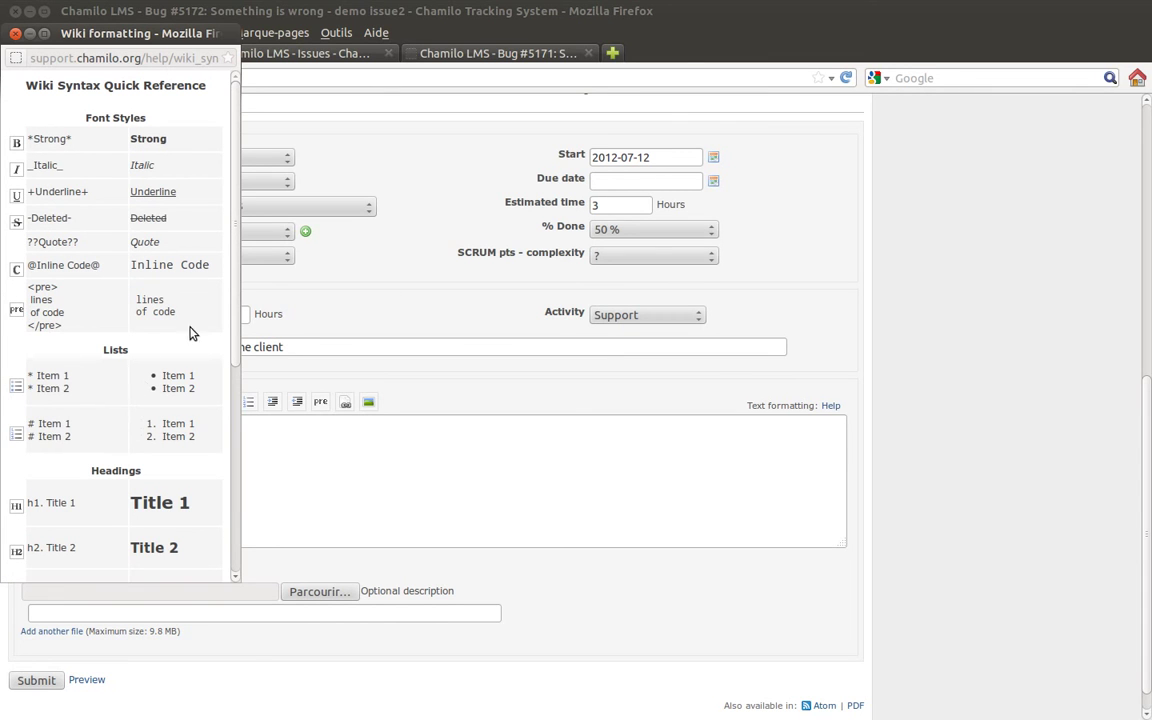
pyautogui.scroll(-1, 203, 348)
pyautogui.scroll(-4, 203, 348)
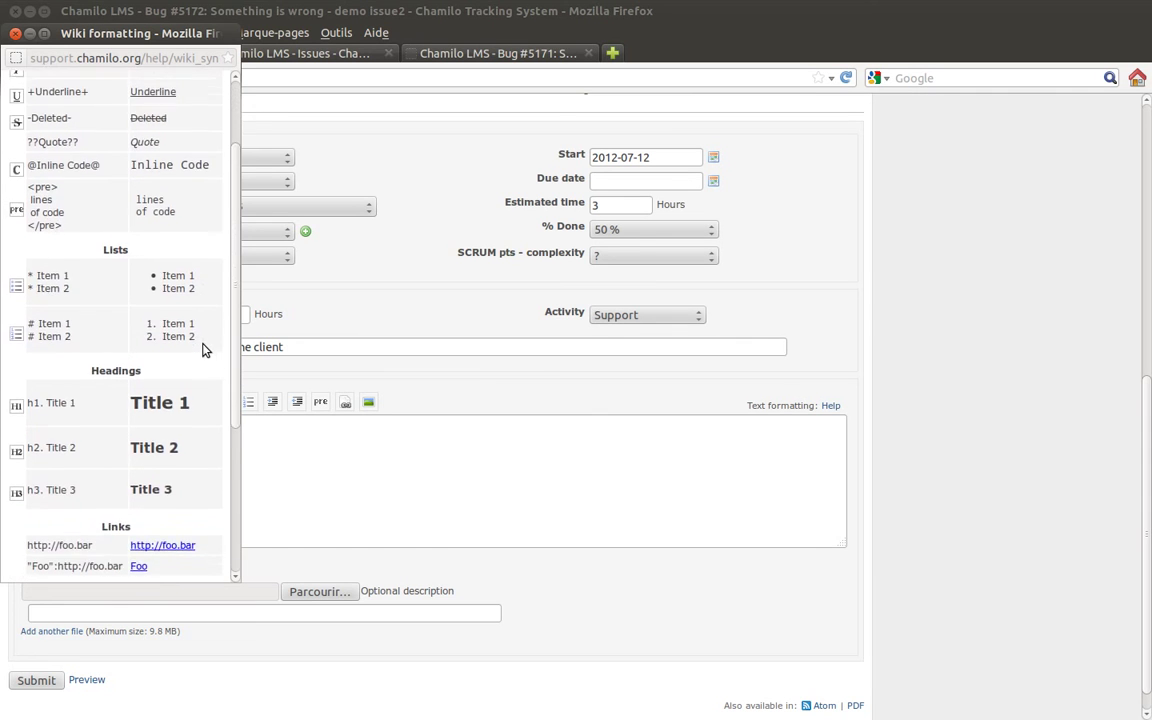
pyautogui.scroll(-2, 203, 348)
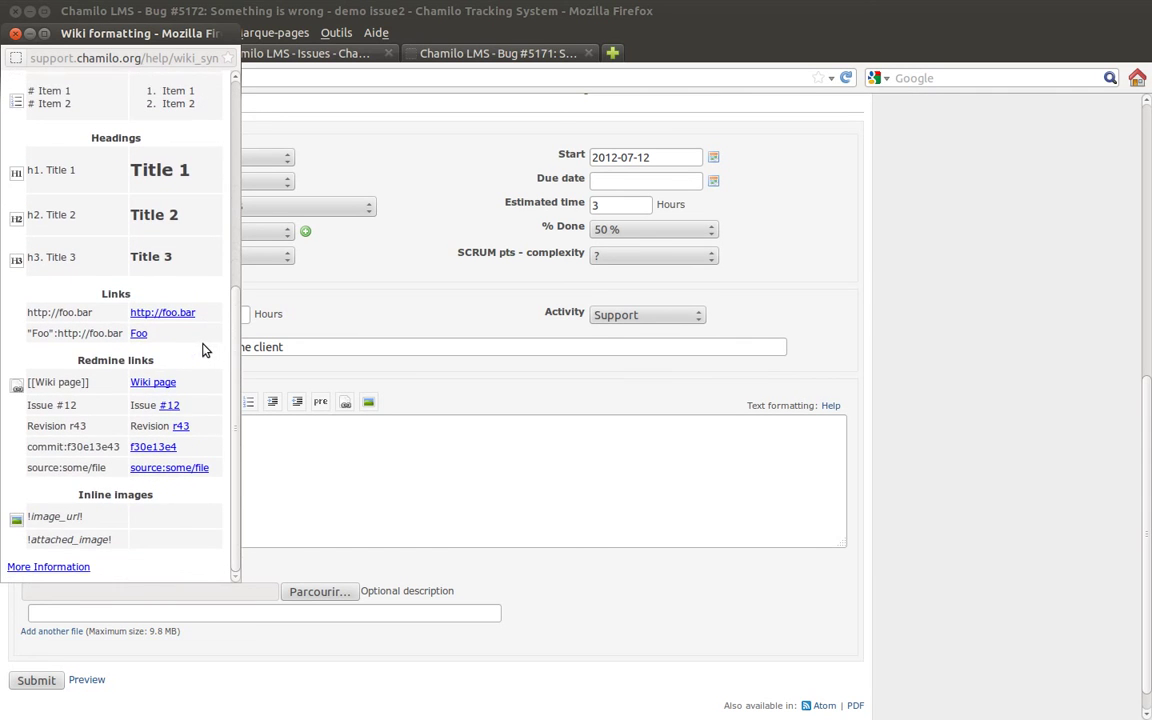
pyautogui.scroll(7, 205, 347)
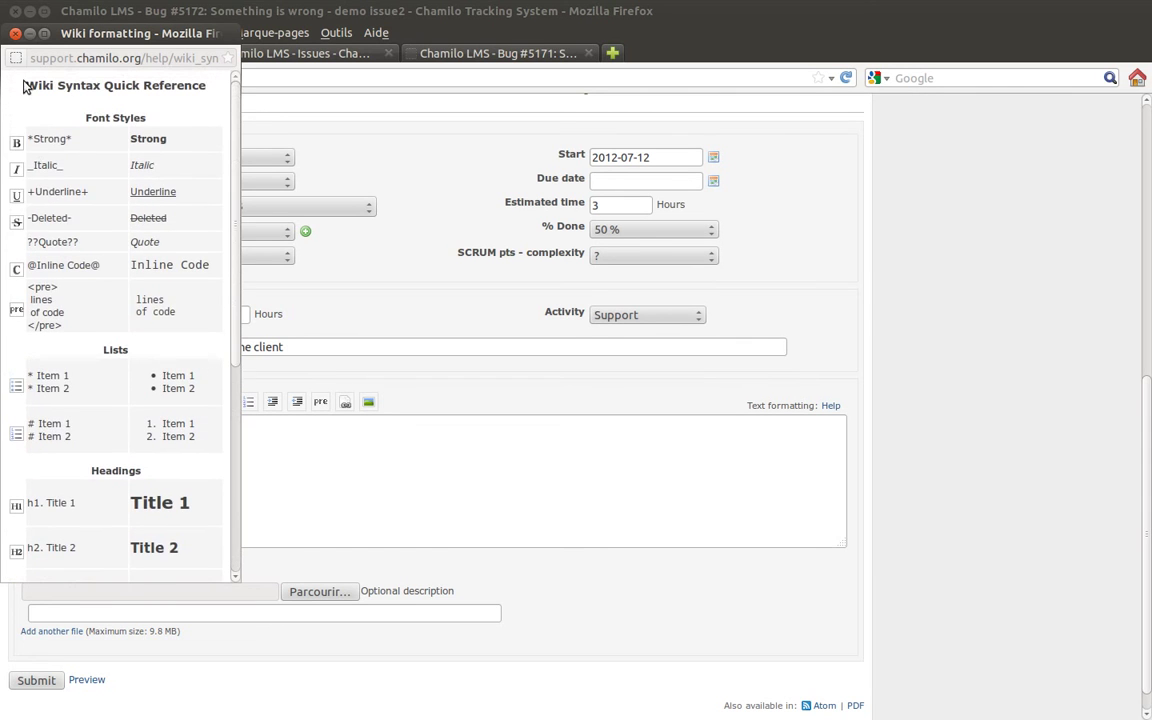
pyautogui.click(16, 35)
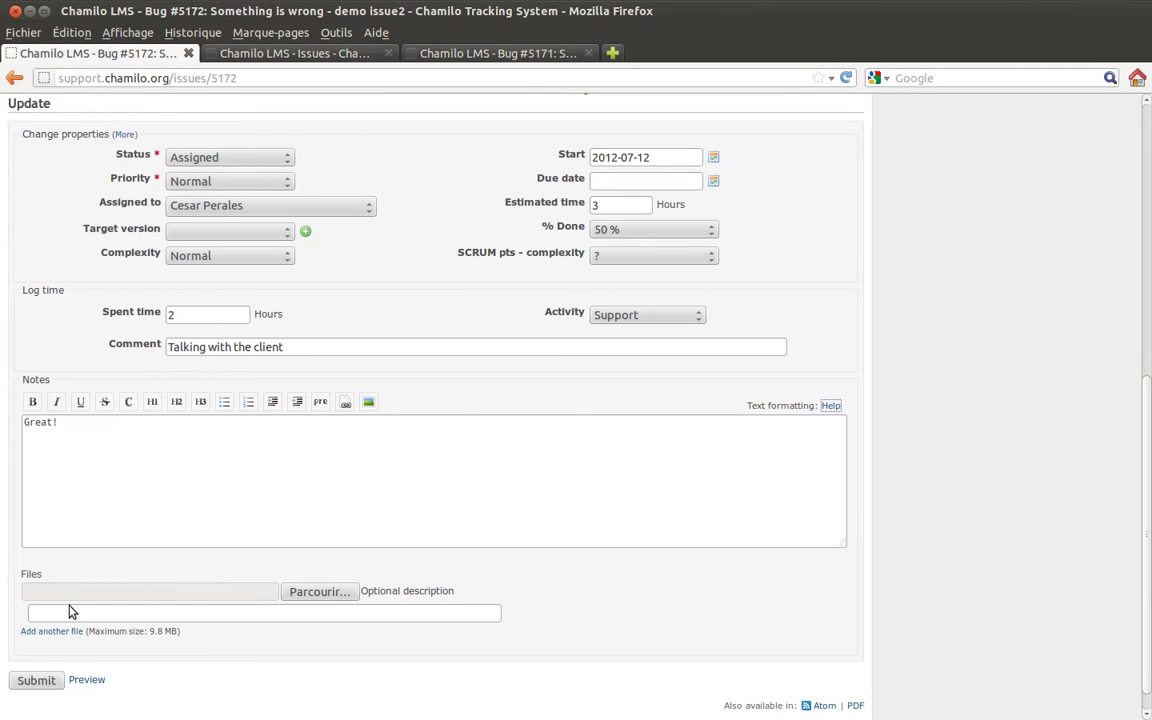
# - Submit the bug #5172 update with 50% done, 2.00 hours logged and note 'Great!'
pyautogui.click(52, 681)
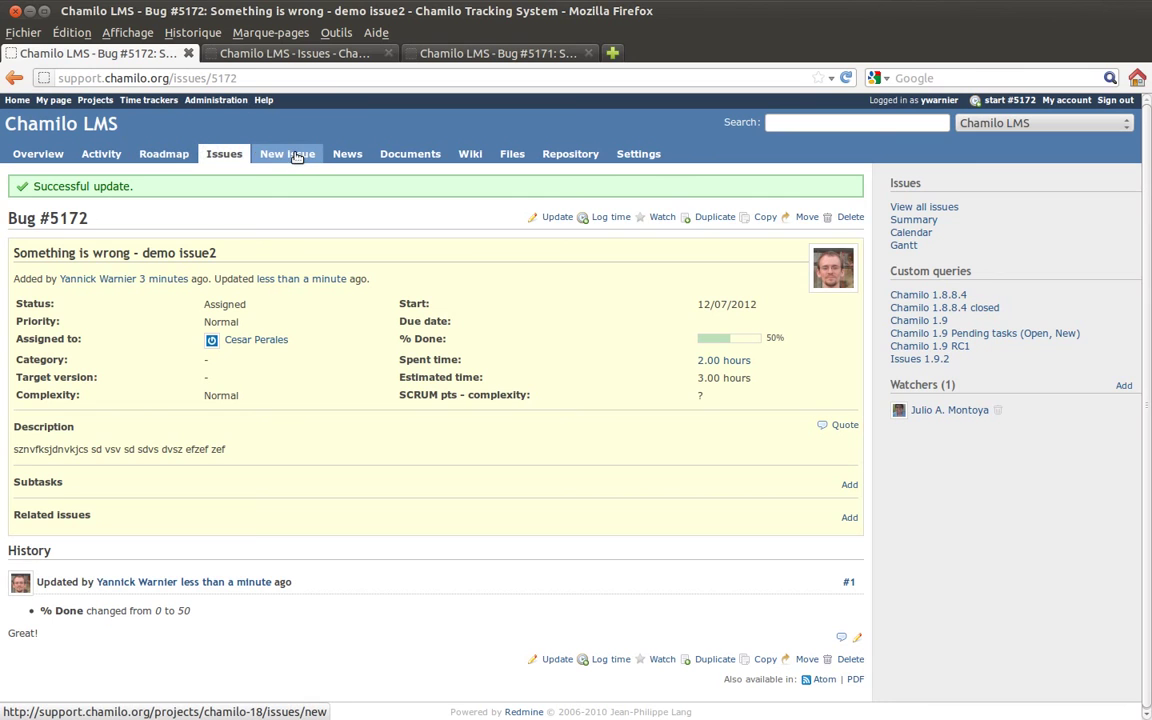
# - Visit the project's News, Documents, Wiki, Files and Repository pages in turn
pyautogui.click(350, 155)
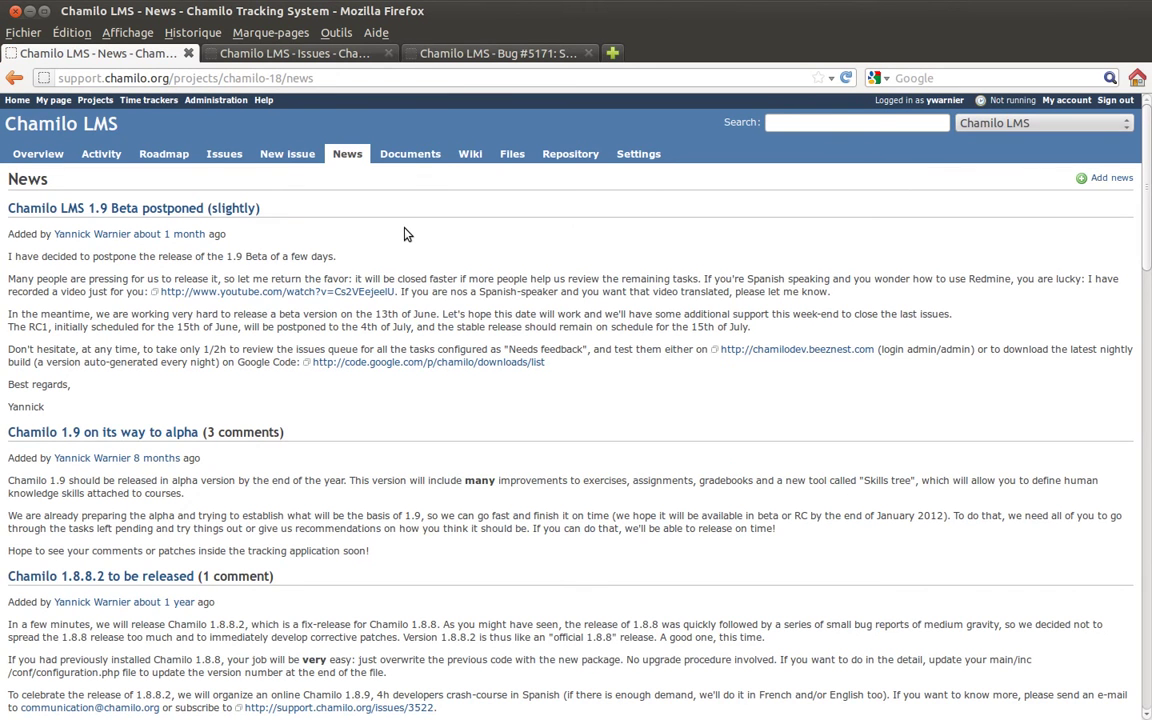
pyautogui.click(402, 155)
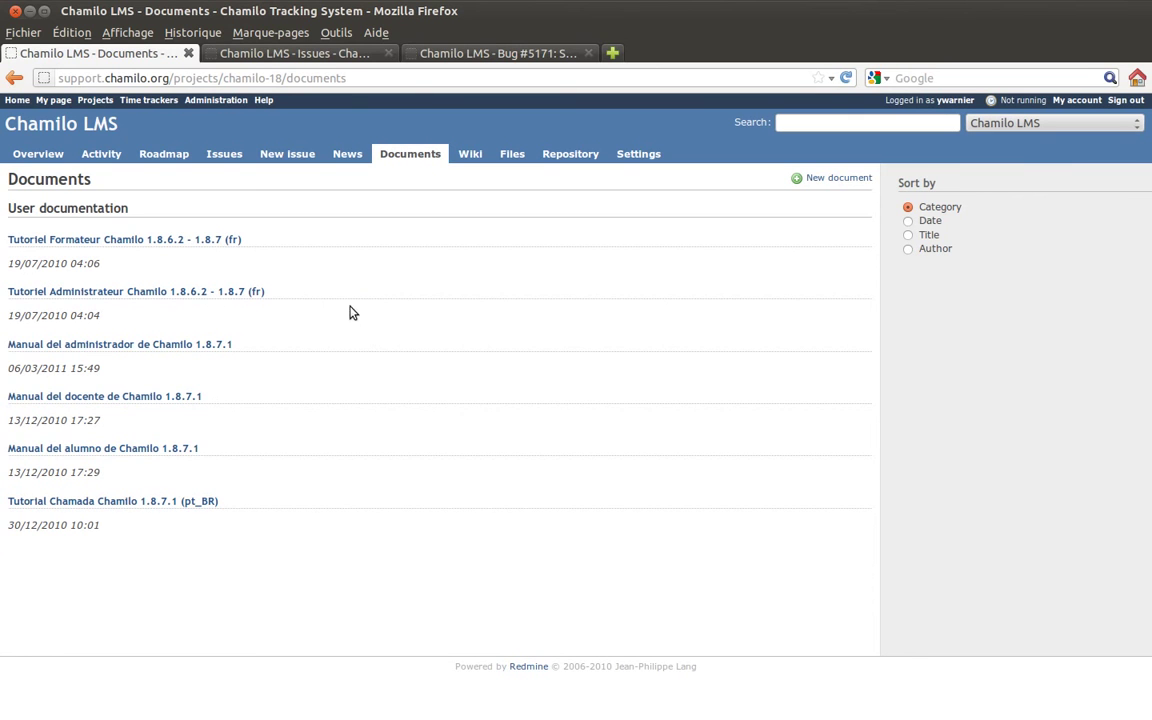
pyautogui.click(470, 156)
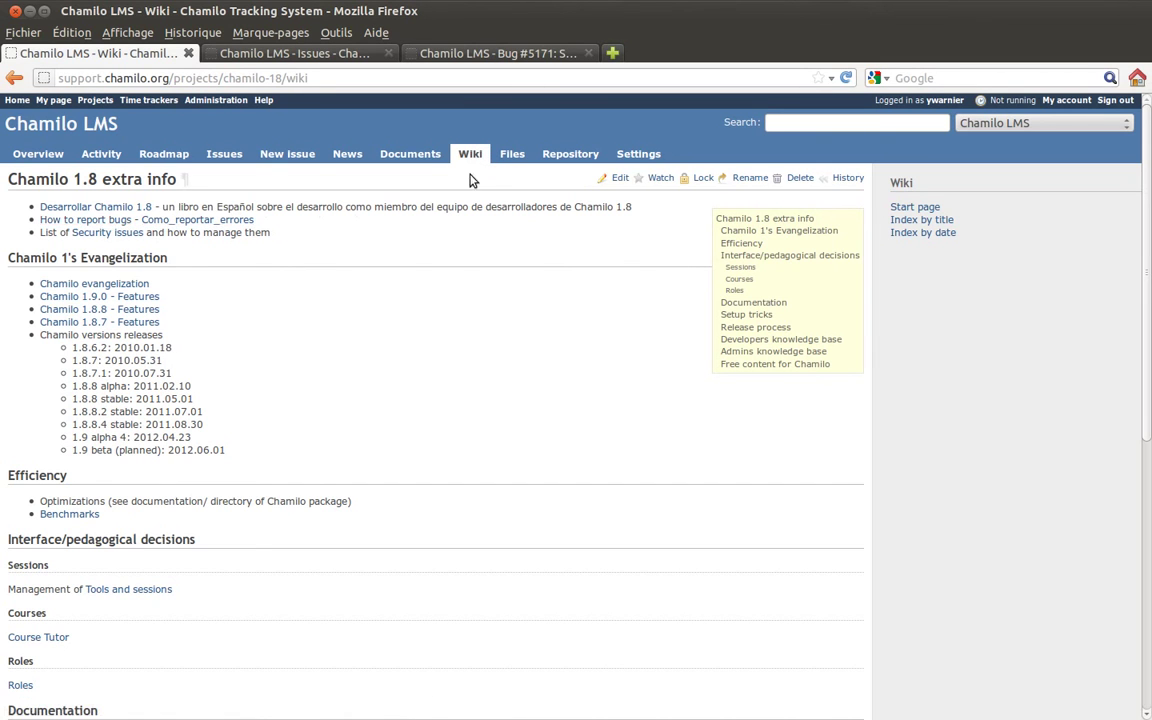
pyautogui.click(512, 153)
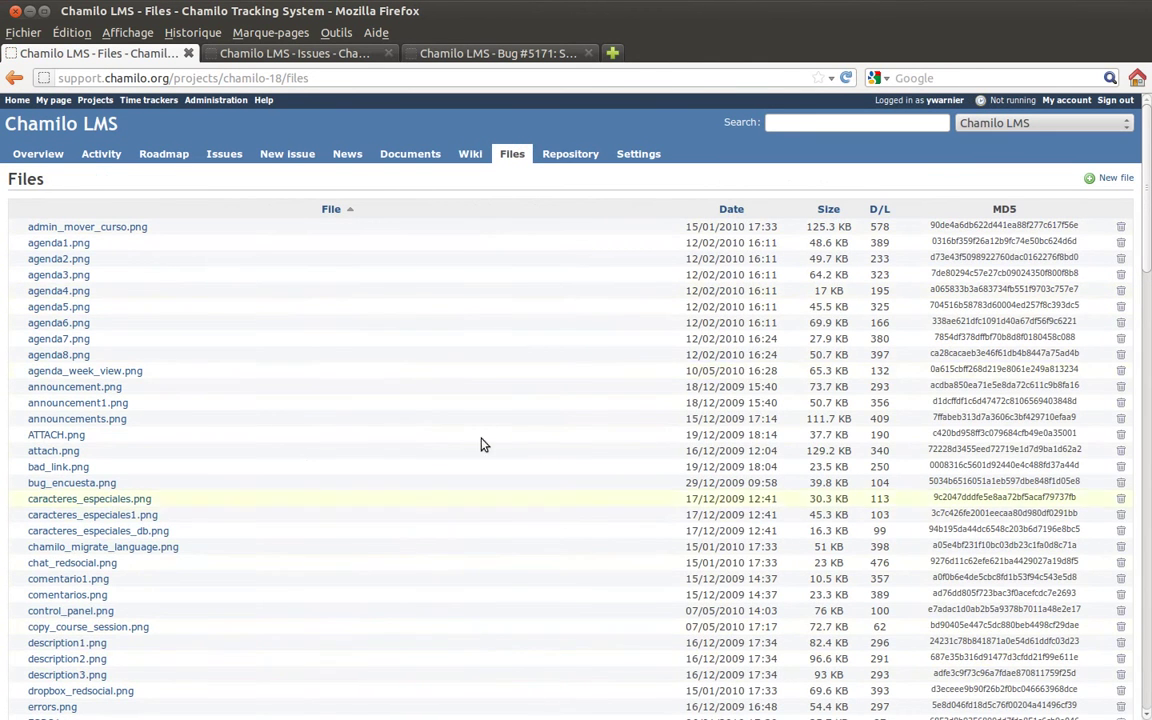
pyautogui.click(568, 154)
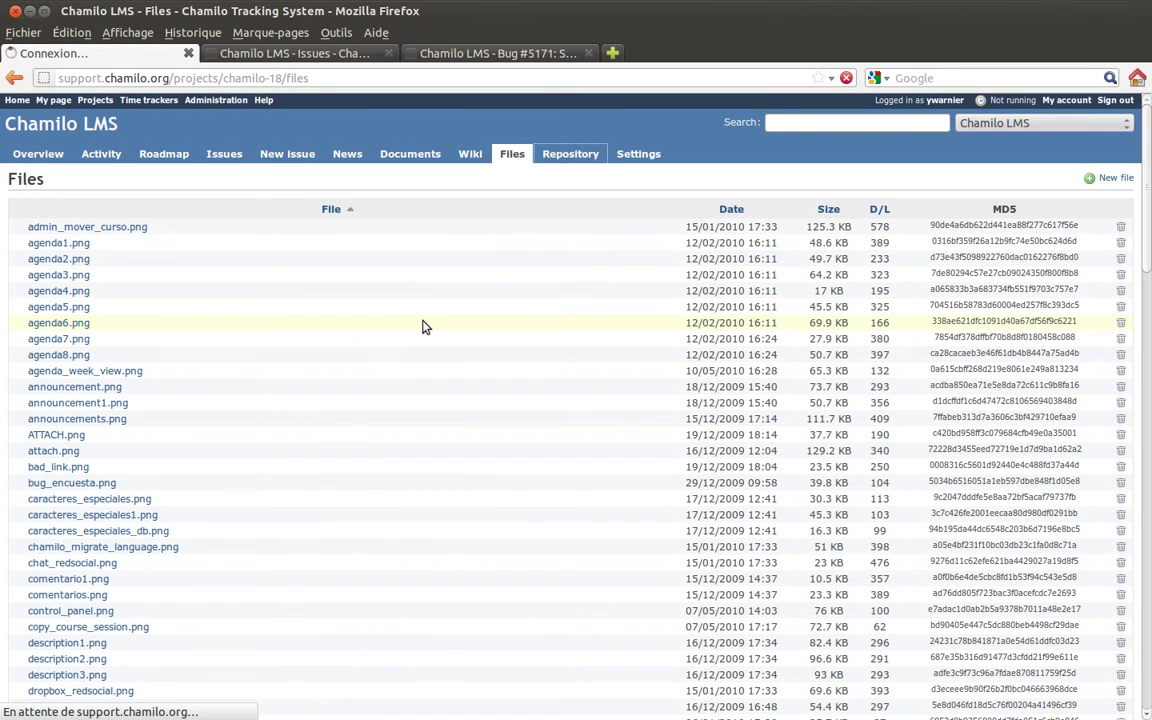
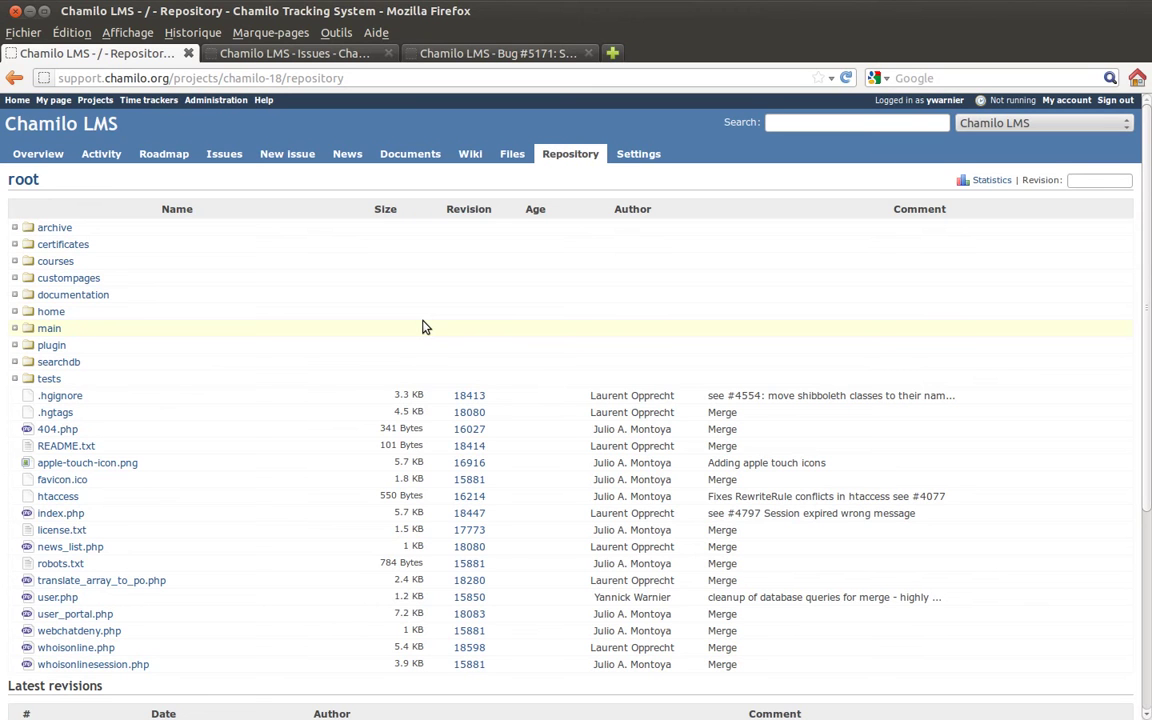
# - Browse the Chamilo LMS settings subtabs, from Repository through Modules, ending on Information
pyautogui.click(645, 153)
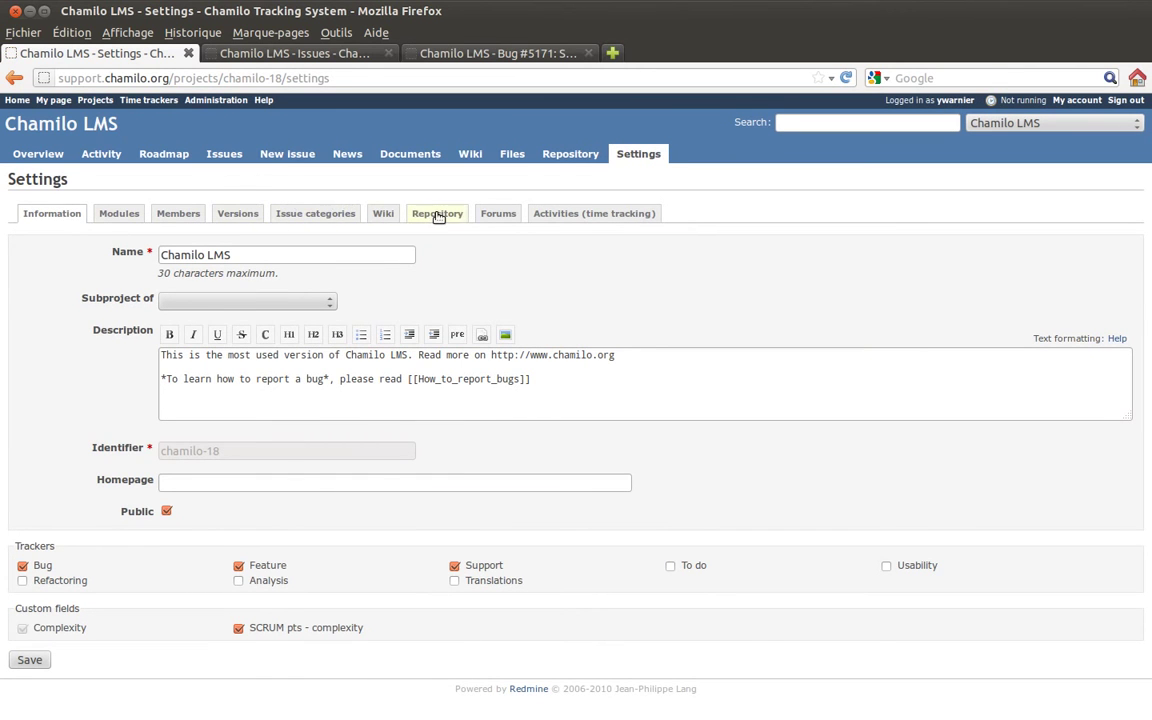
pyautogui.click(437, 215)
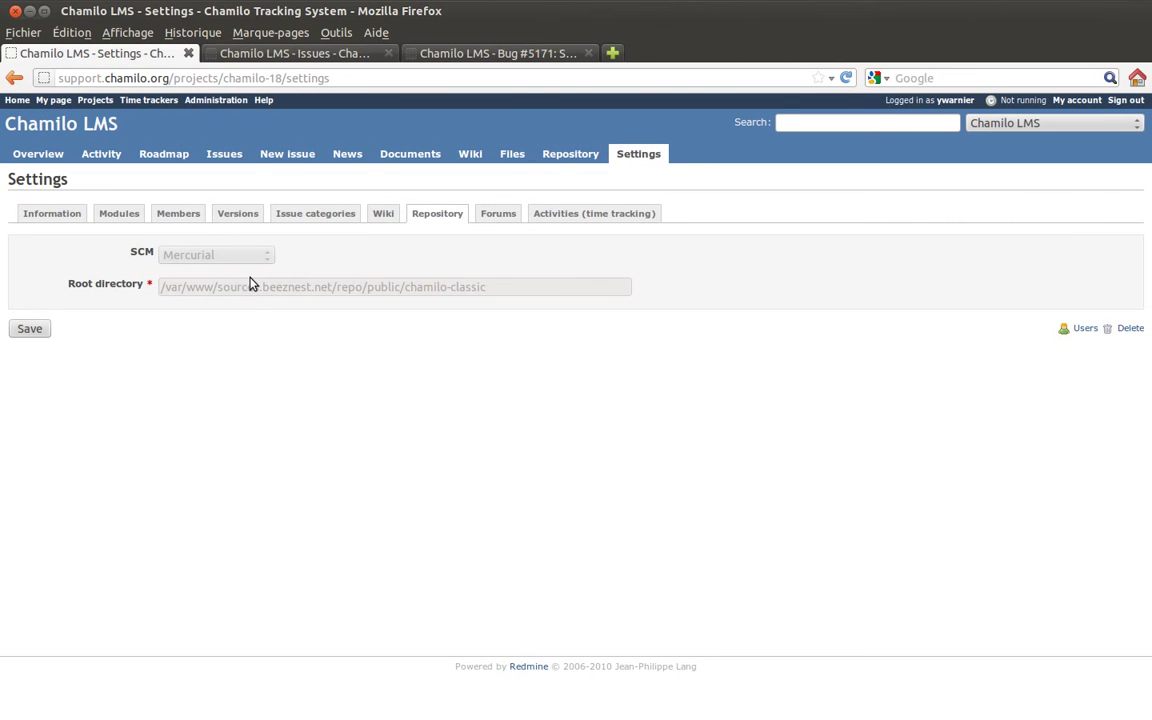
pyautogui.click(548, 212)
pyautogui.click(316, 220)
pyautogui.click(237, 214)
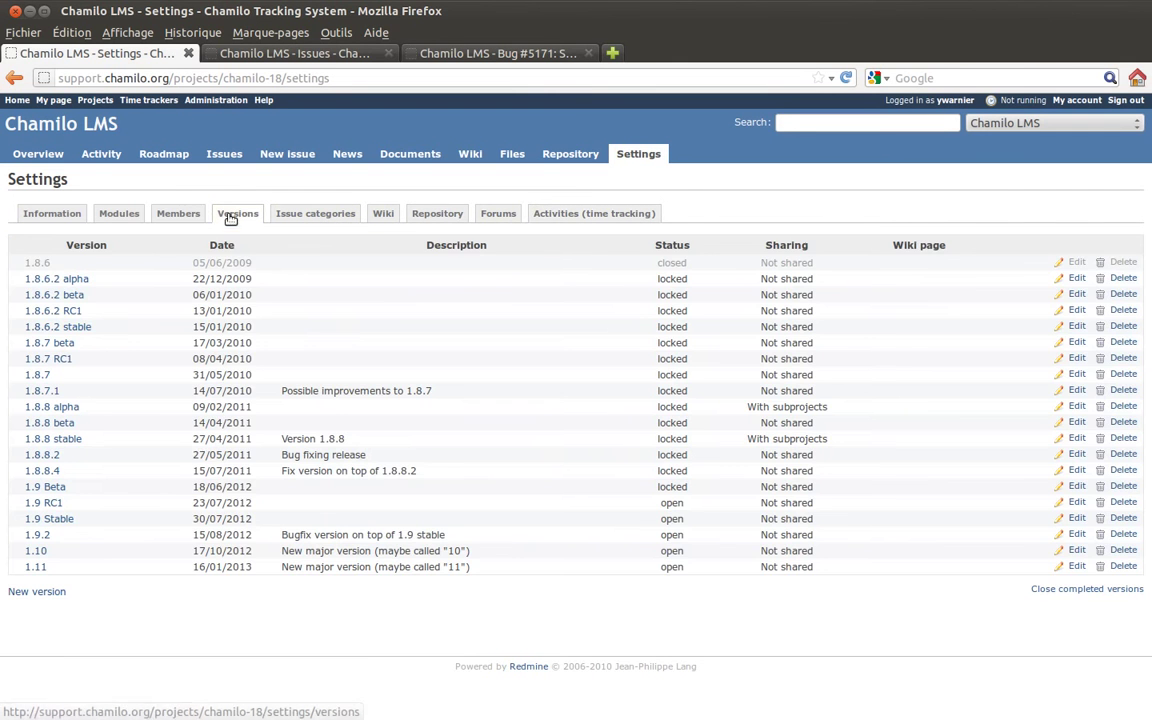
pyautogui.click(178, 214)
pyautogui.click(119, 214)
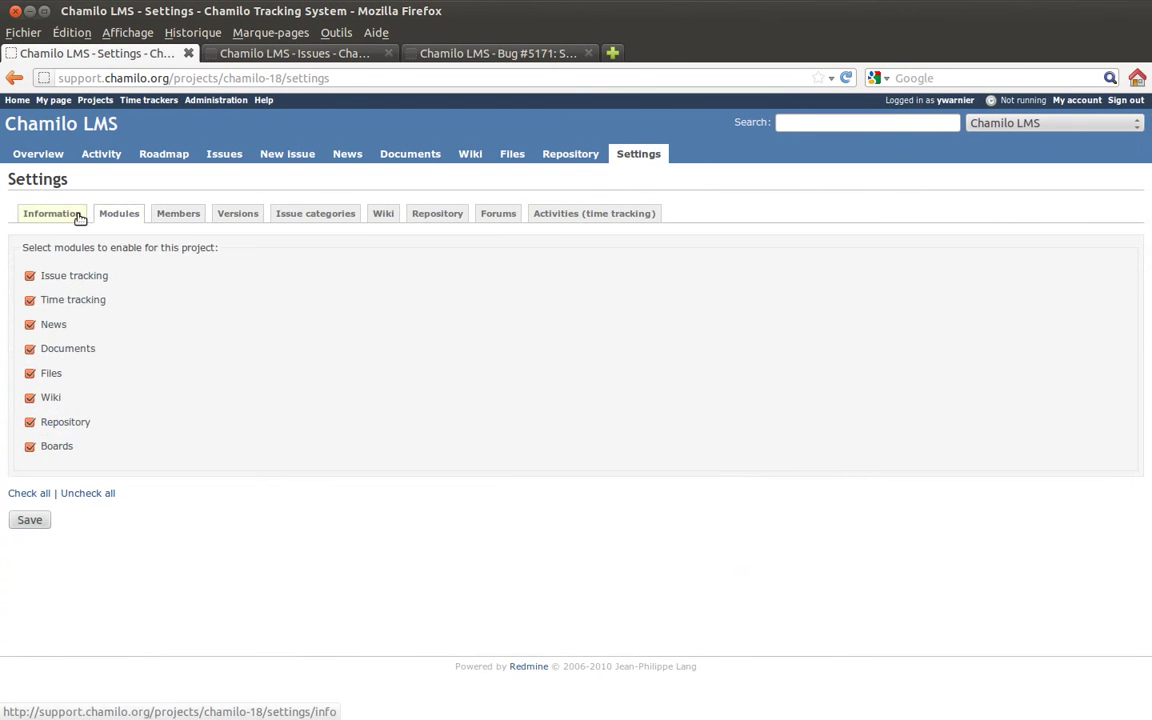
pyautogui.click(72, 214)
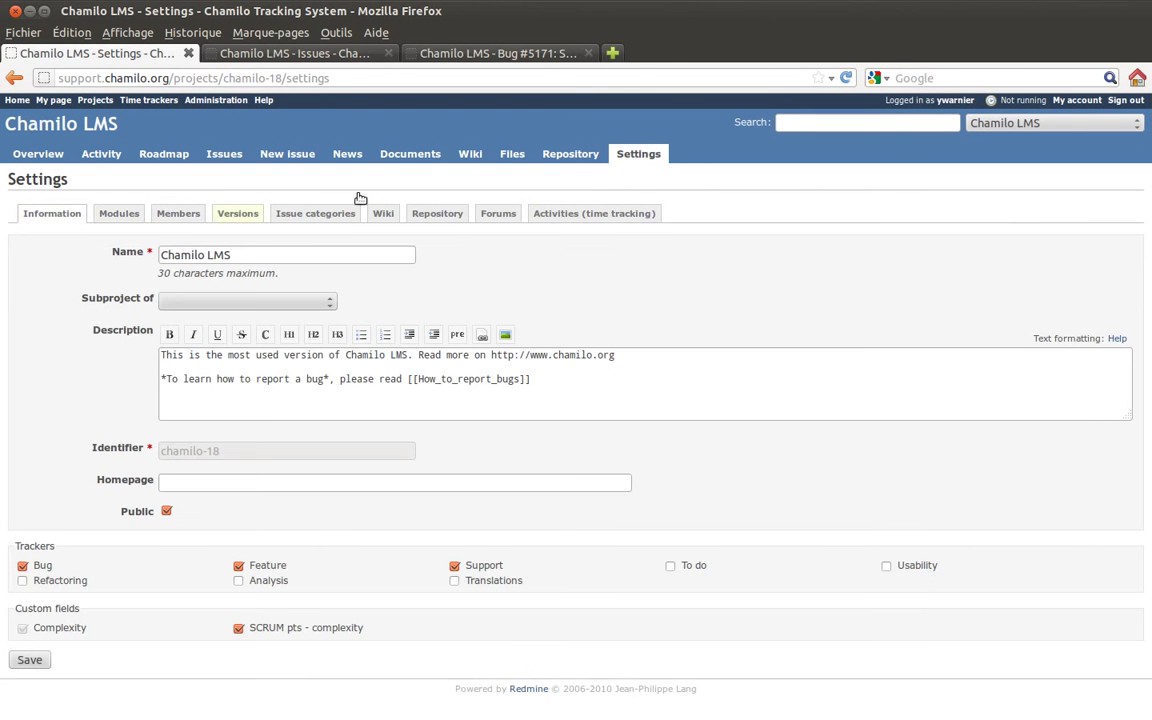
# - Show the repository differences between revisions 18624 and 18628
pyautogui.click(555, 158)
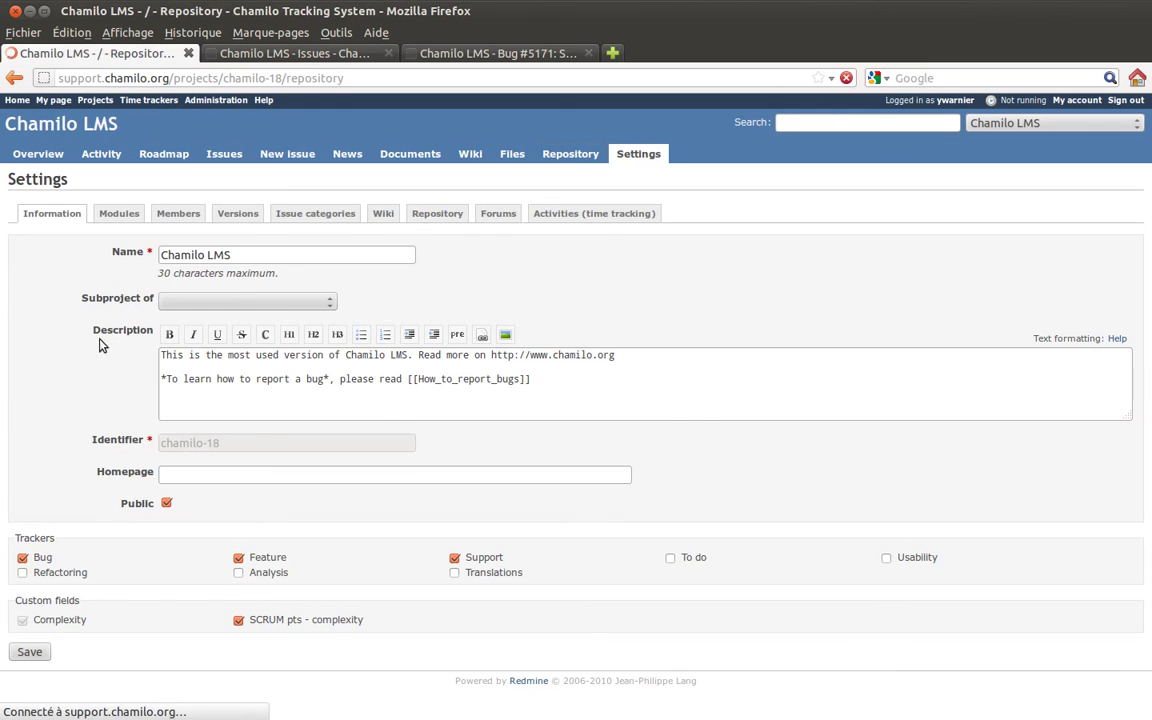
pyautogui.scroll(-2, 200, 386)
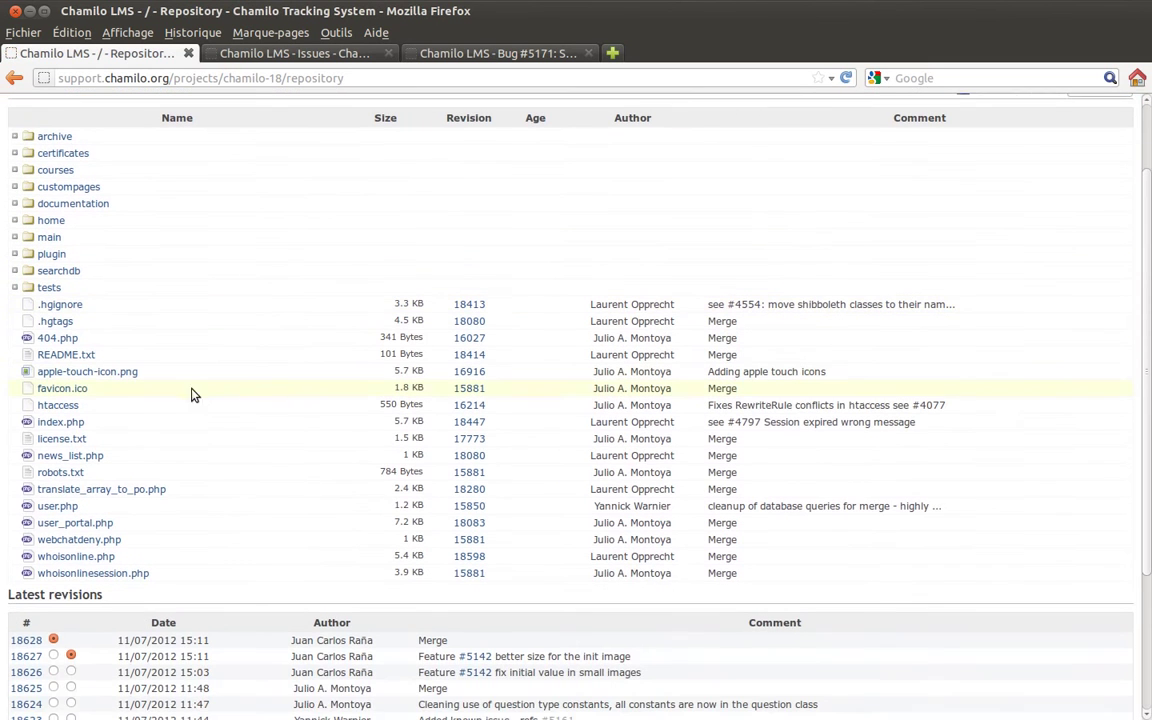
pyautogui.scroll(-4, 244, 430)
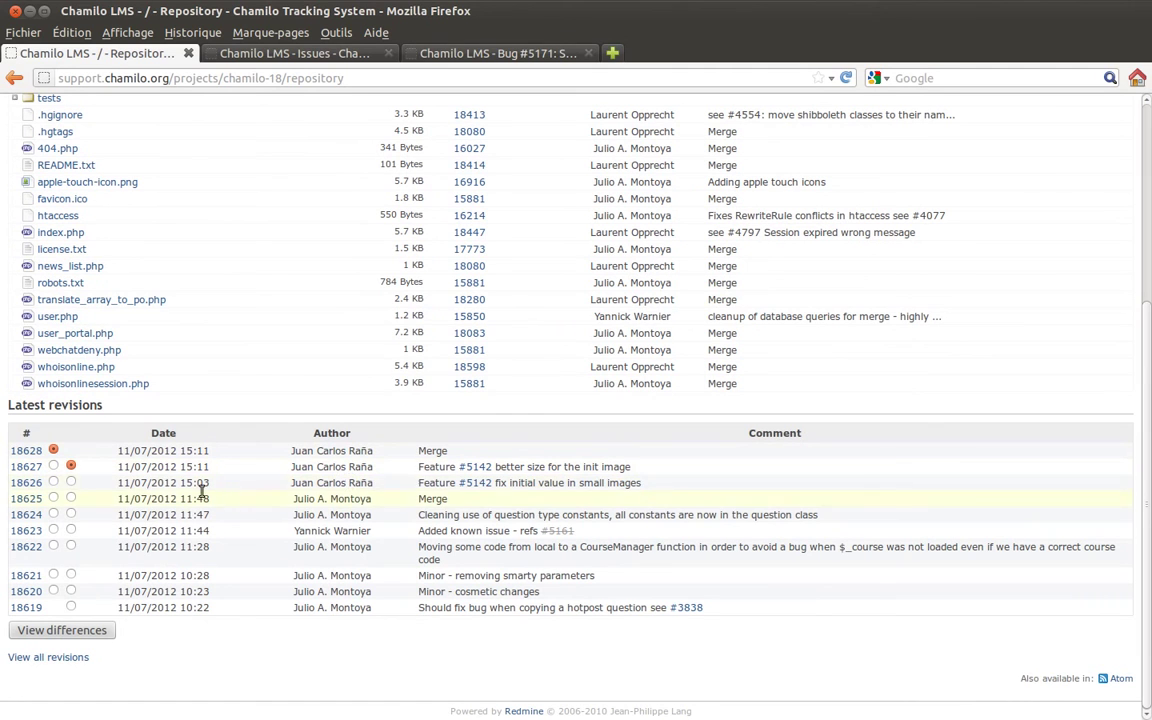
pyautogui.click(71, 514)
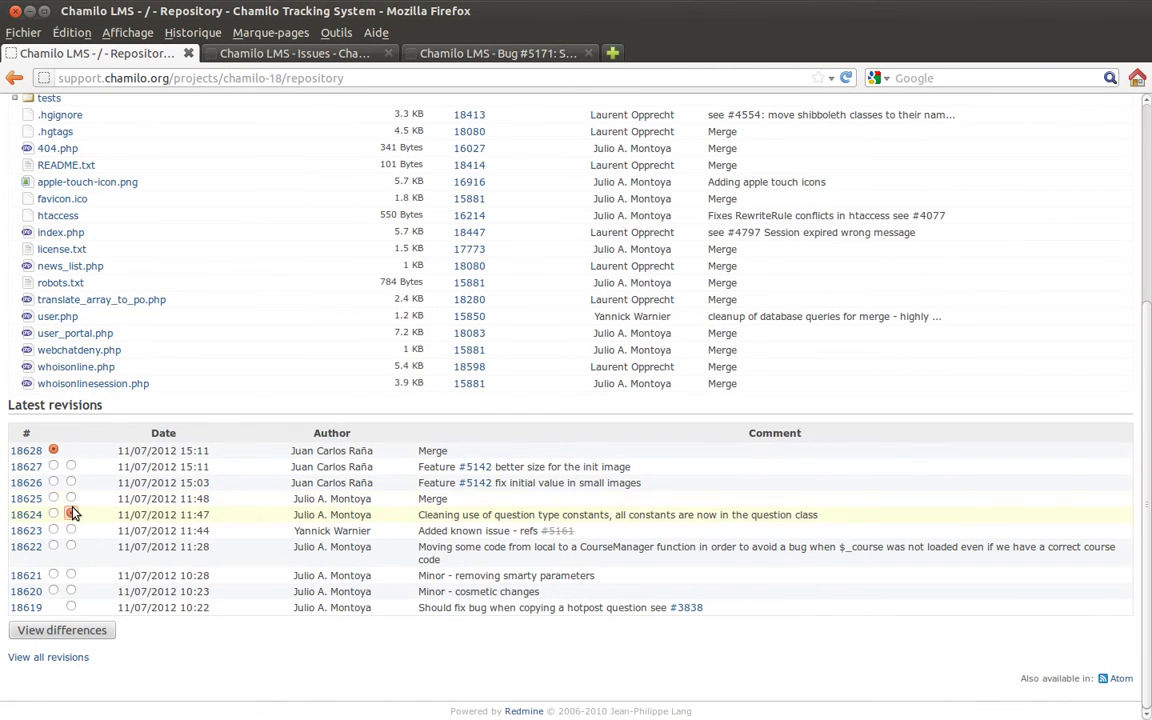
pyautogui.click(63, 634)
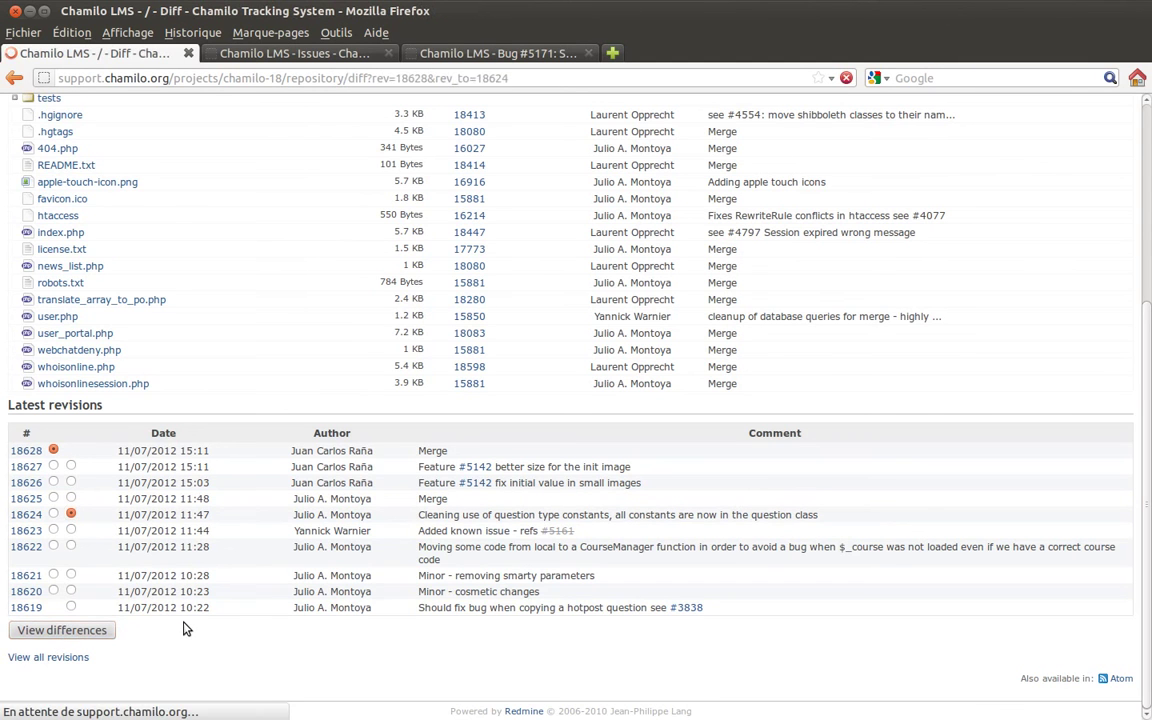
# - Scroll through the 18624–18628 diff, then go back to the latest revisions list
pyautogui.scroll(-1, 606, 417)
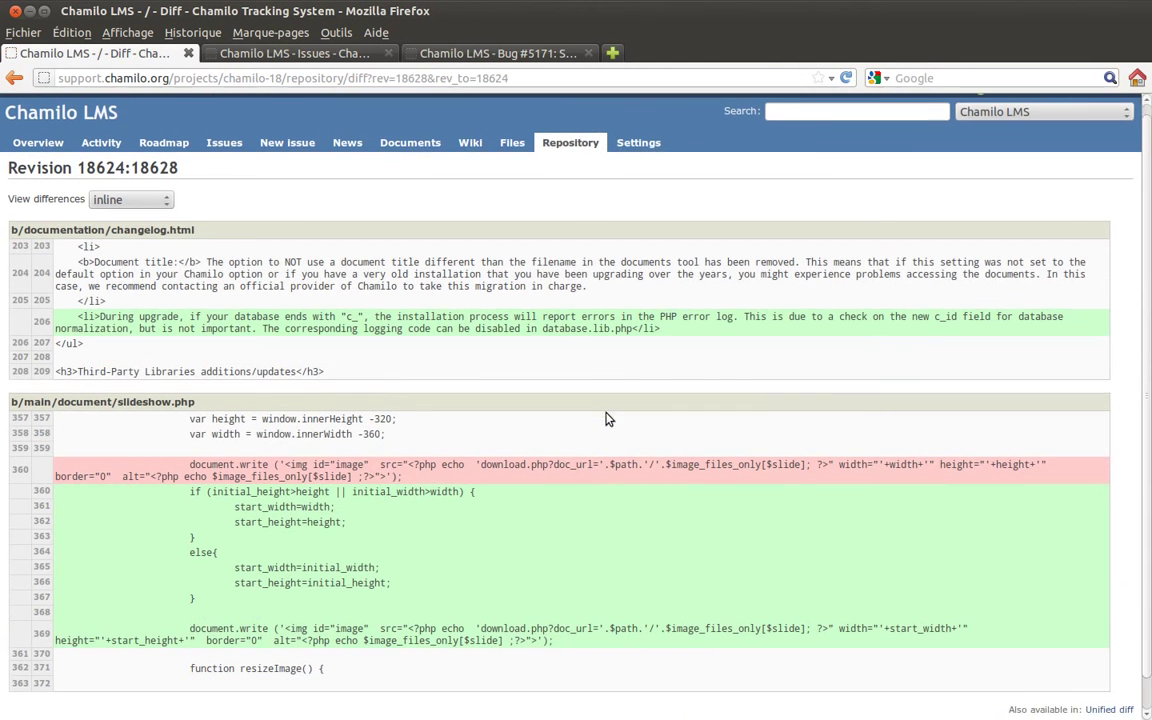
pyautogui.scroll(1, 610, 415)
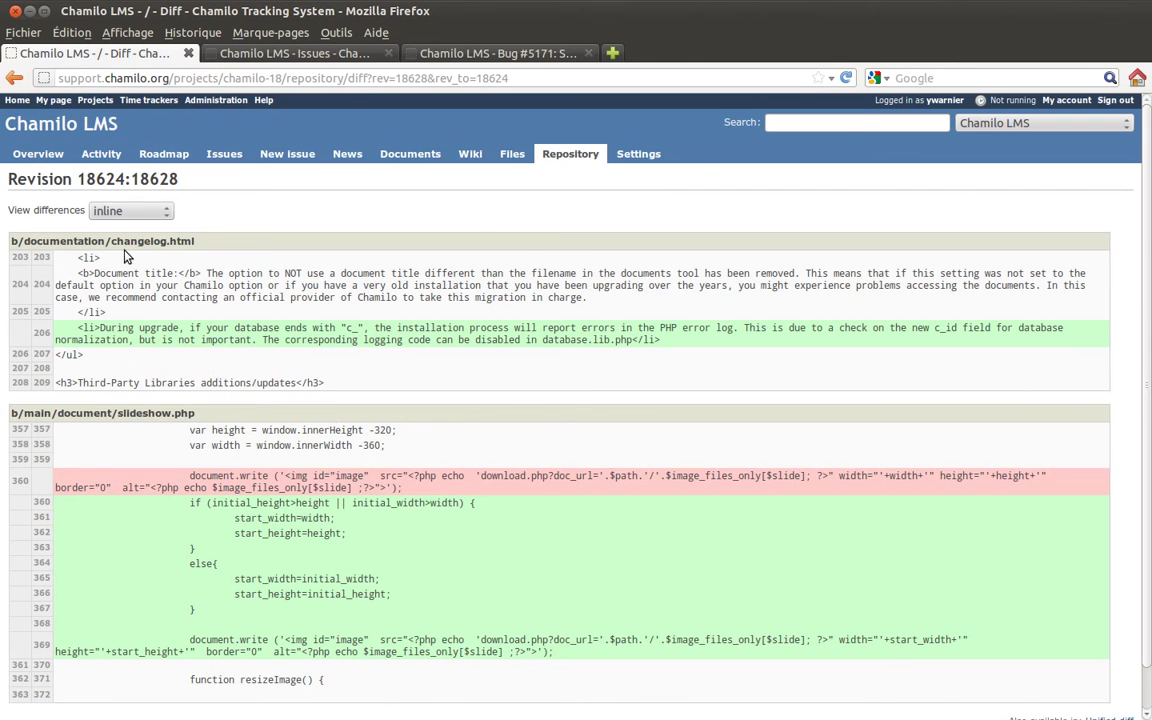
pyautogui.click(14, 78)
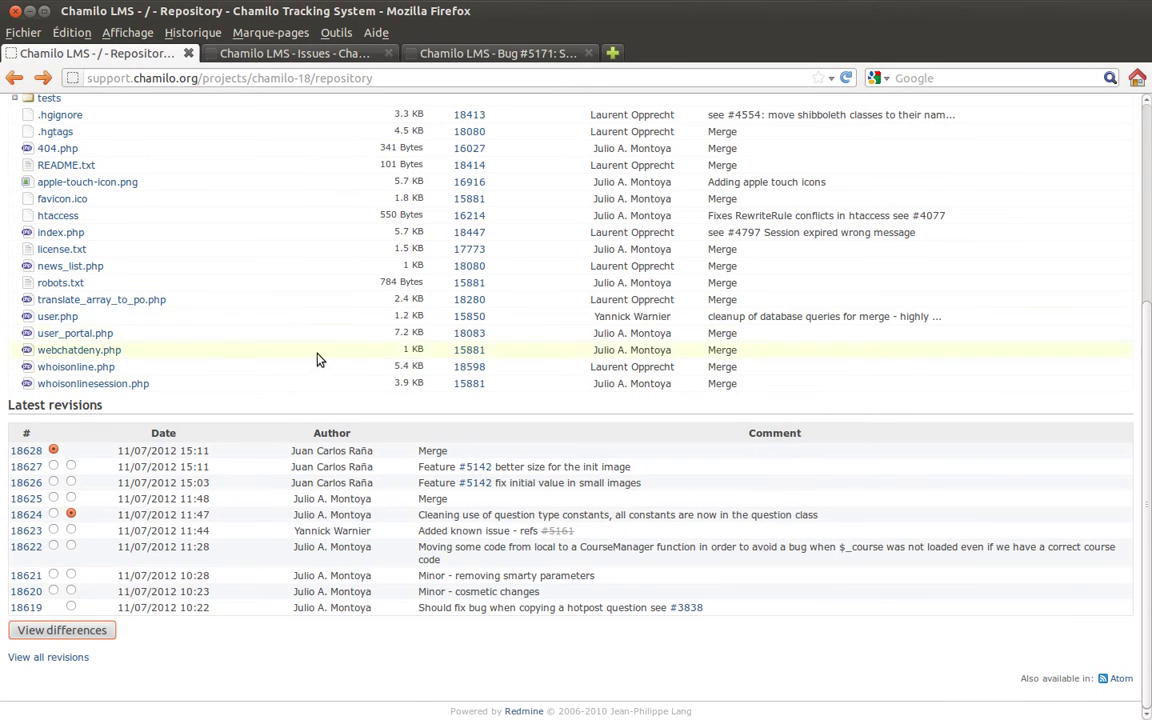
pyautogui.scroll(5, 285, 325)
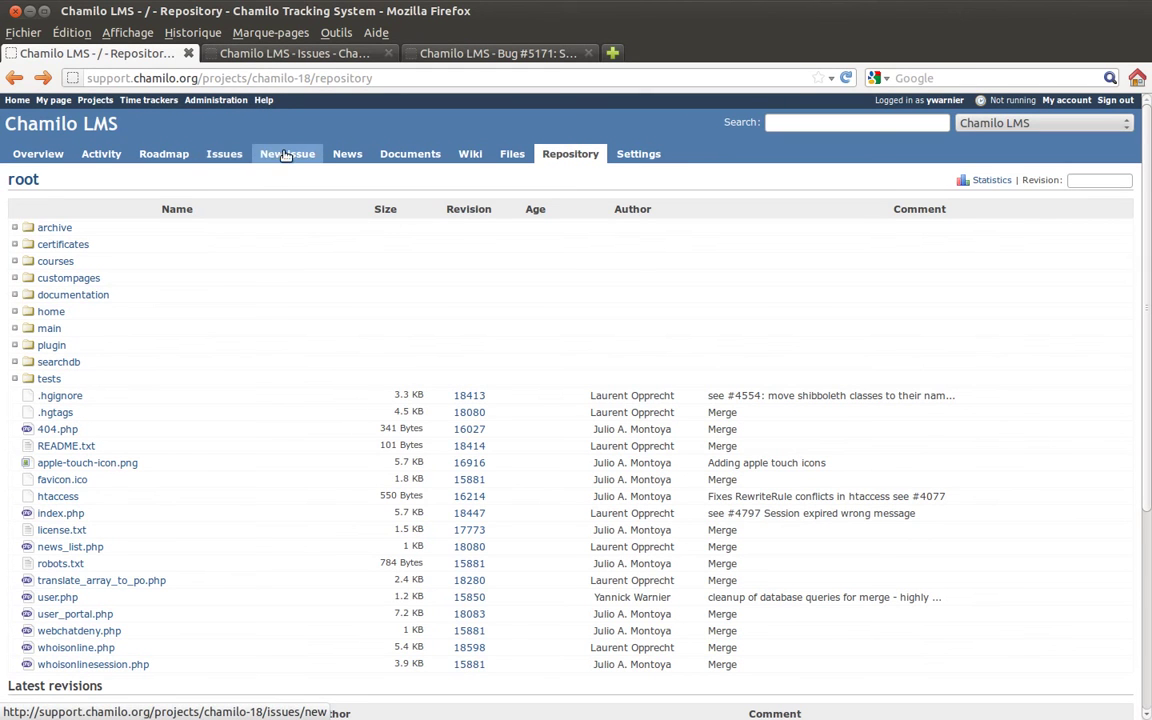
# - Close the Bug #5171 and Issues browser tabs
pyautogui.click(295, 53)
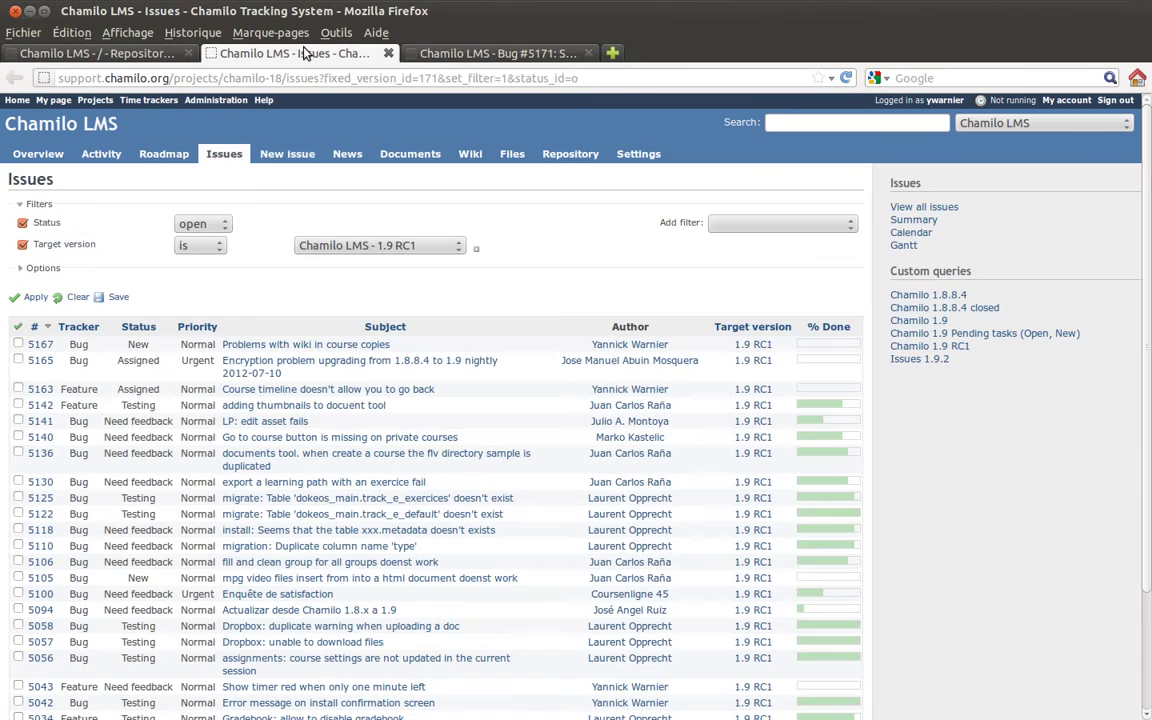
pyautogui.click(488, 55)
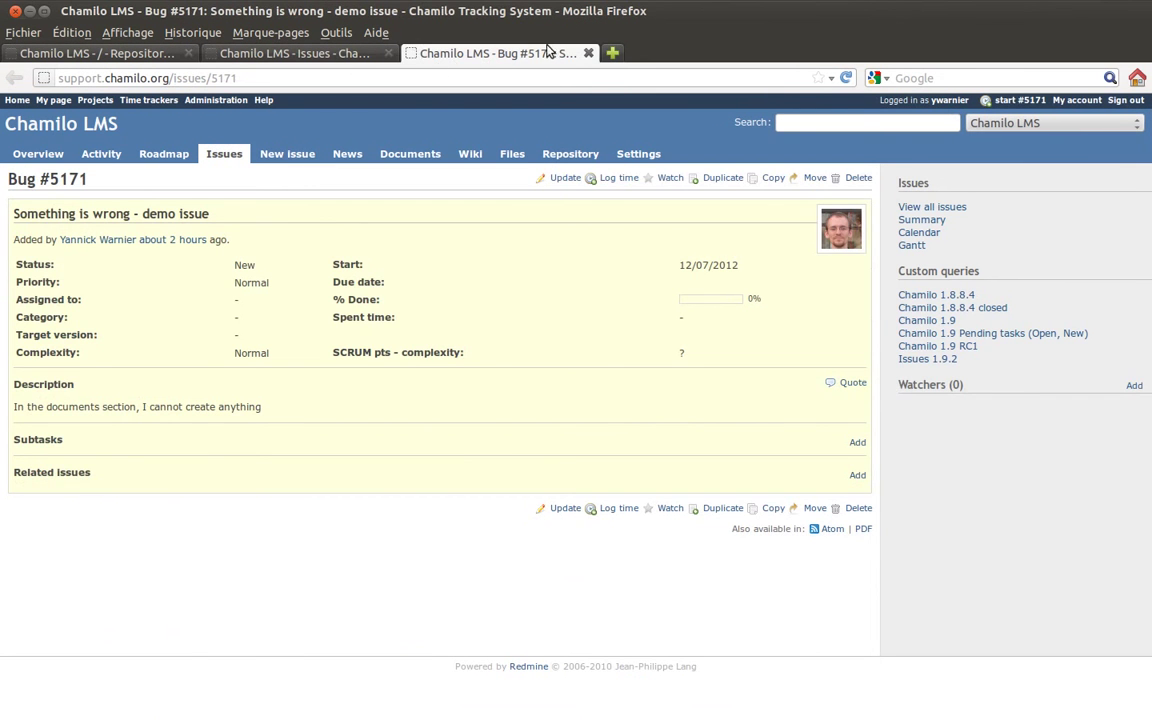
pyautogui.click(587, 54)
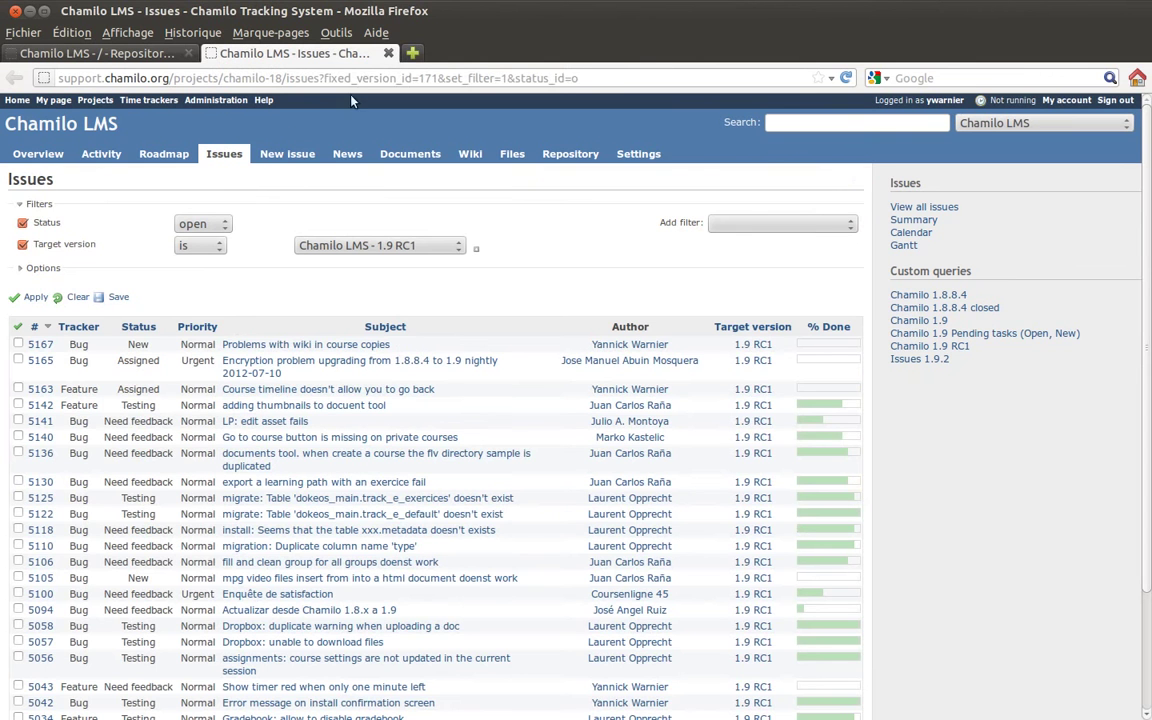
pyautogui.click(388, 54)
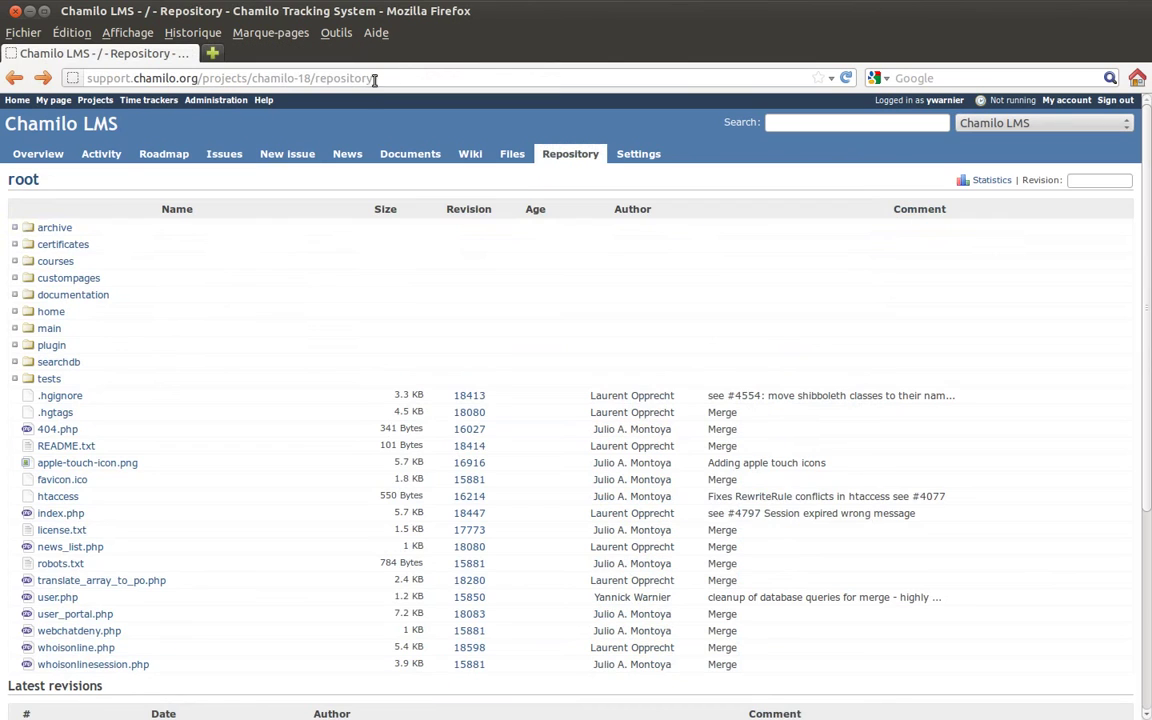
# - Open the project's issue list of open issues targeting 1.9 RC1
pyautogui.click(224, 156)
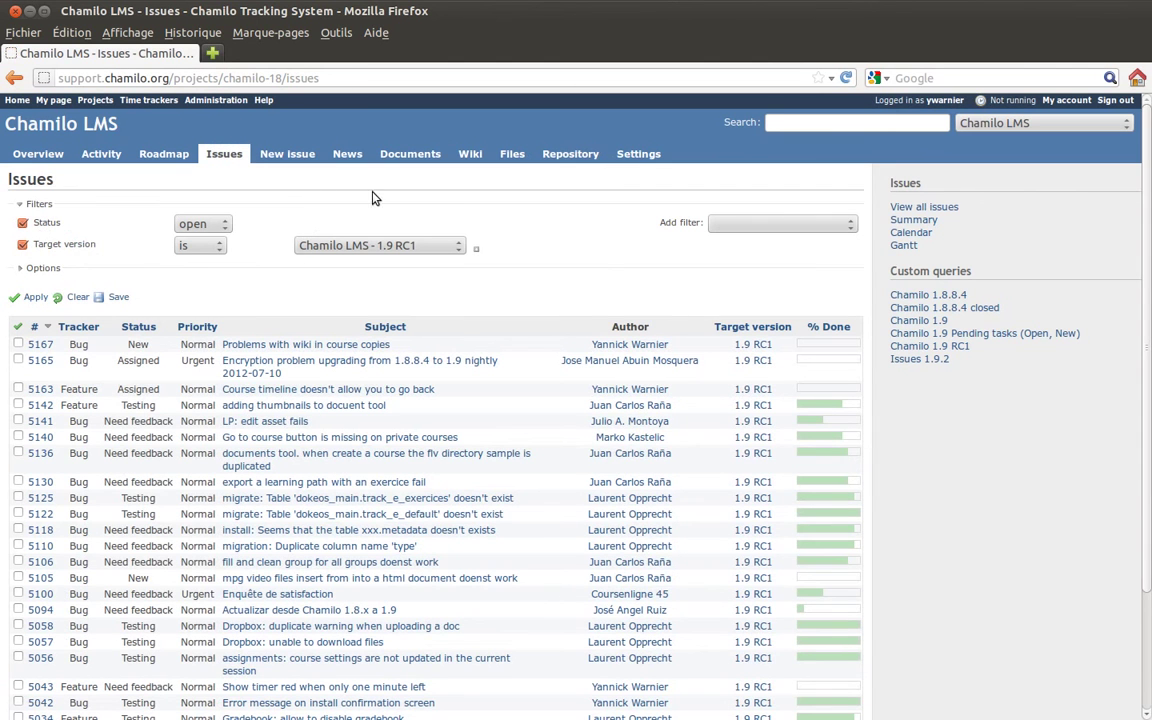
pyautogui.scroll(-2, 535, 290)
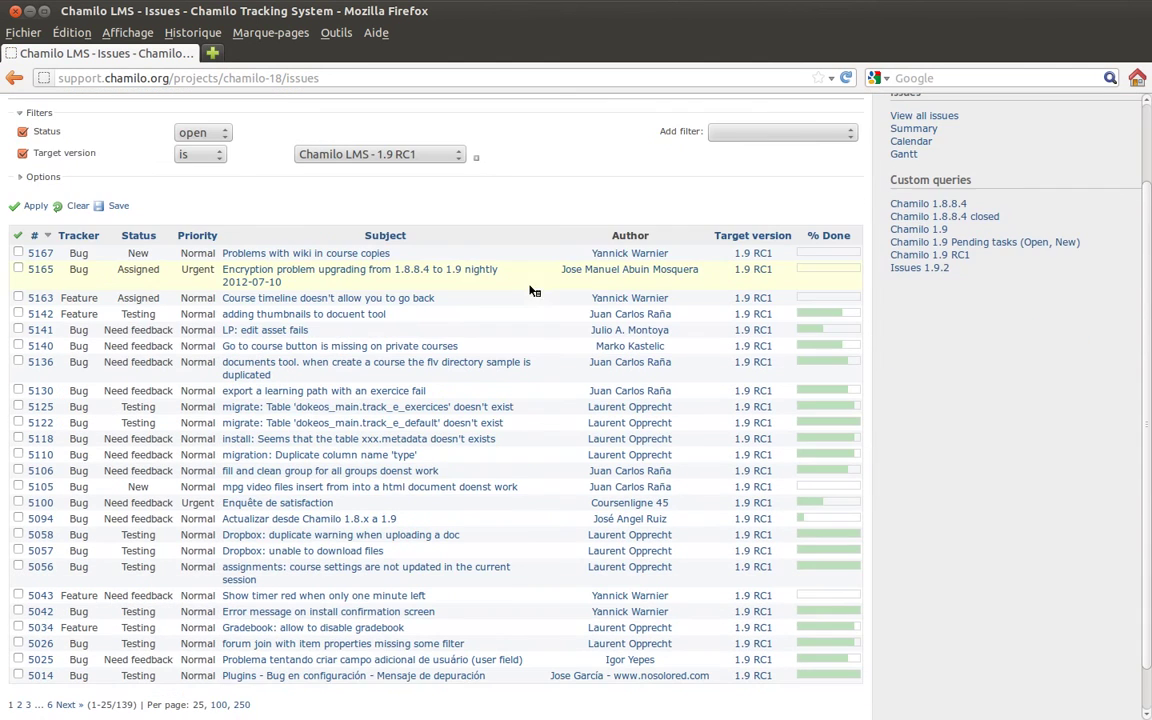
pyautogui.scroll(2, 545, 285)
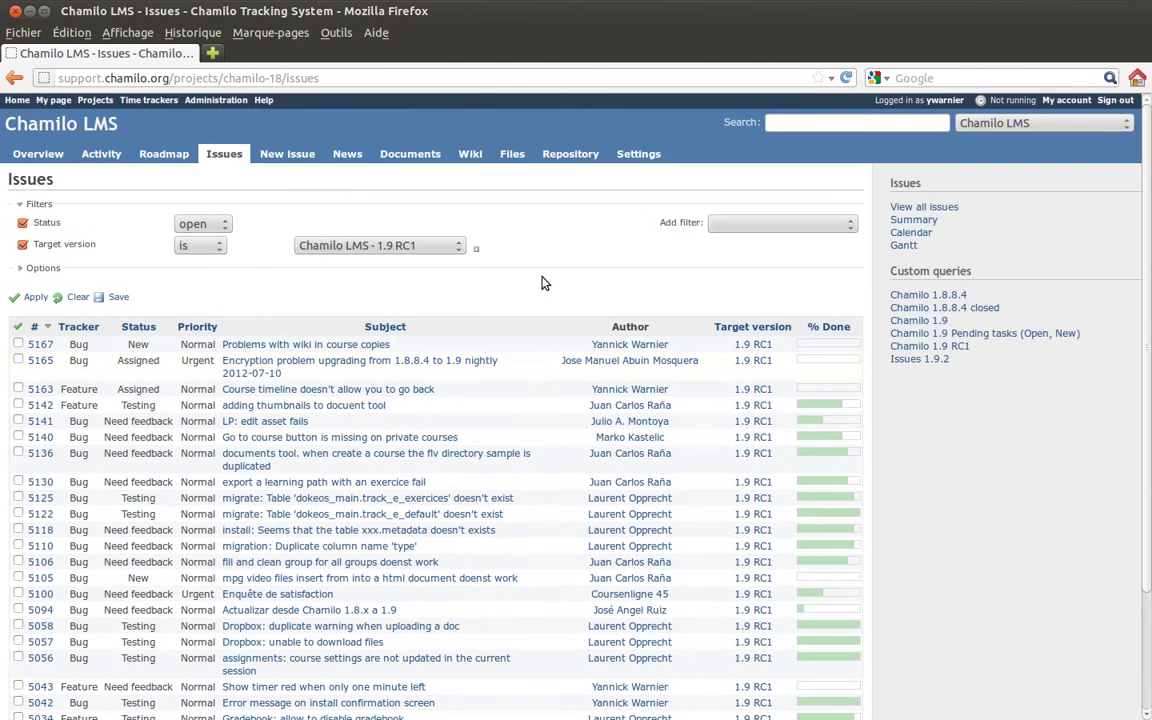
pyautogui.scroll(-1, 542, 284)
pyautogui.scroll(1, 540, 285)
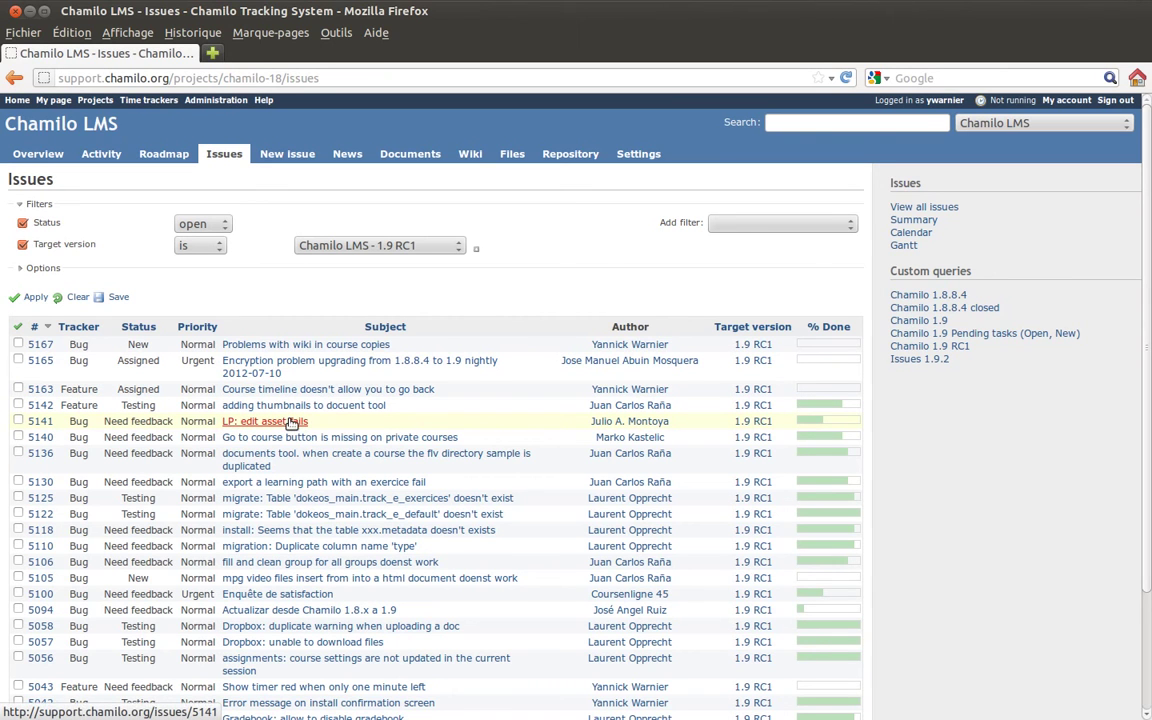
# - Open bug #5141 'LP: edit asset fails' and view its revision 18561 in a new tab
pyautogui.click(289, 422)
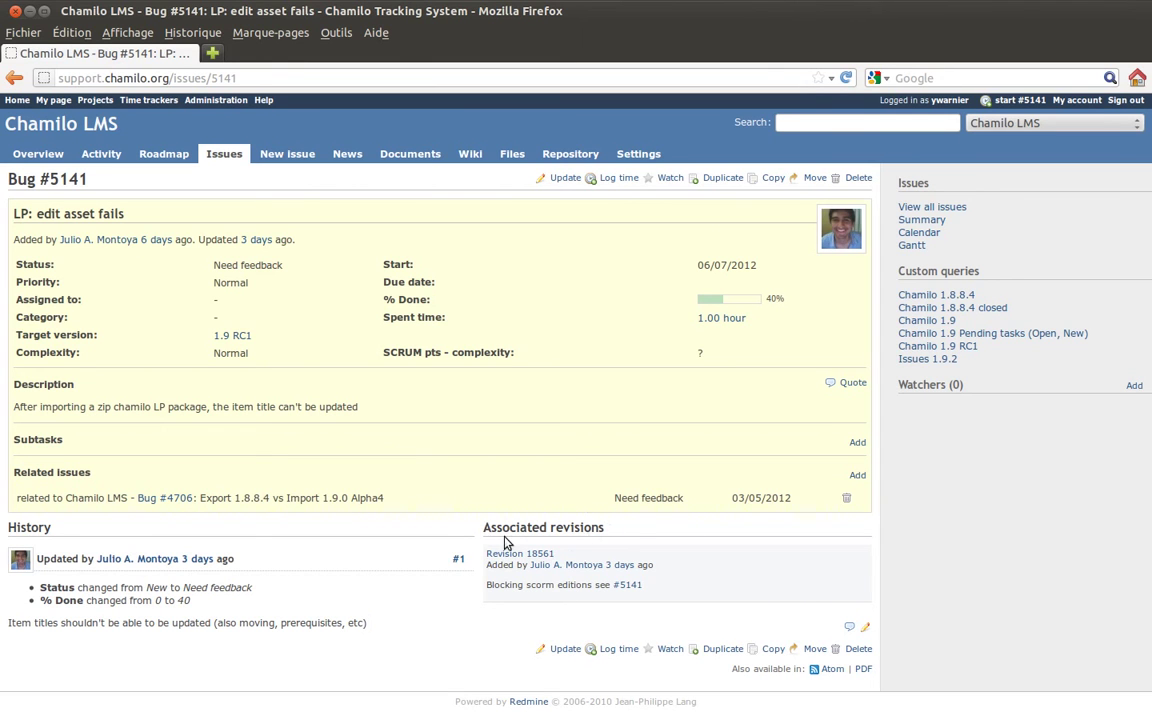
pyautogui.middleClick(507, 558)
pyautogui.click(320, 54)
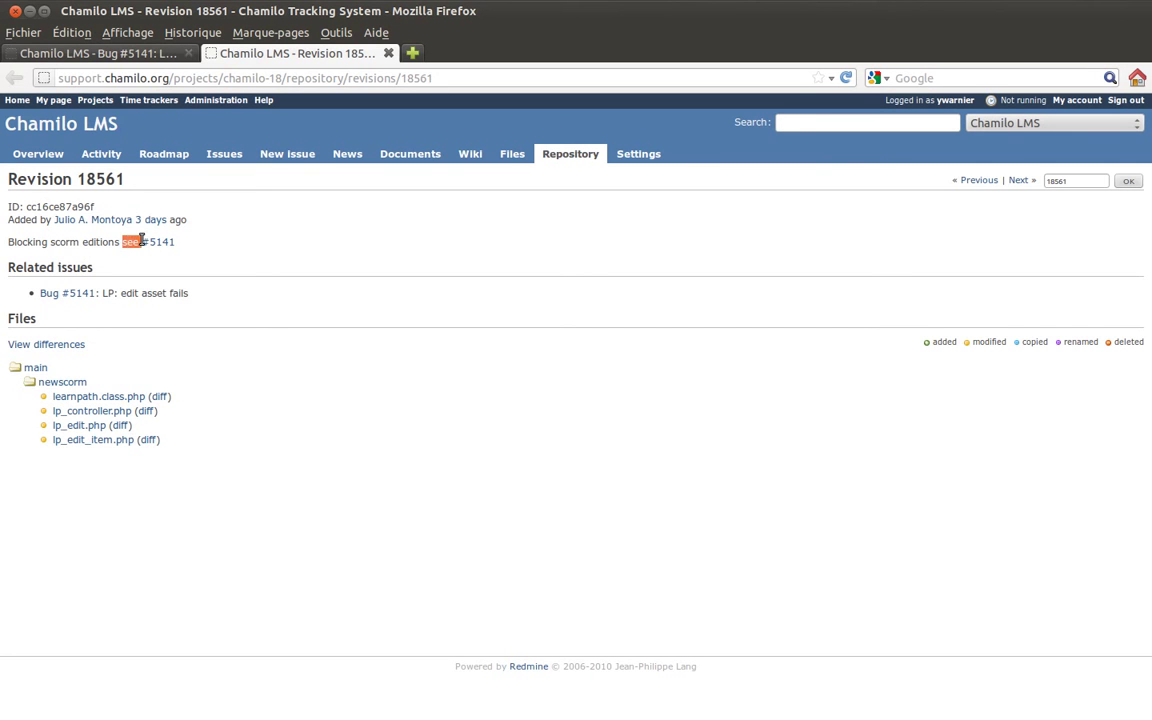
# - Highlight parts of revision 18561's commit message, then return to the bug #5141 tab
pyautogui.doubleClick(137, 242)
pyautogui.moveTo(10, 243); pyautogui.dragTo(188, 248)
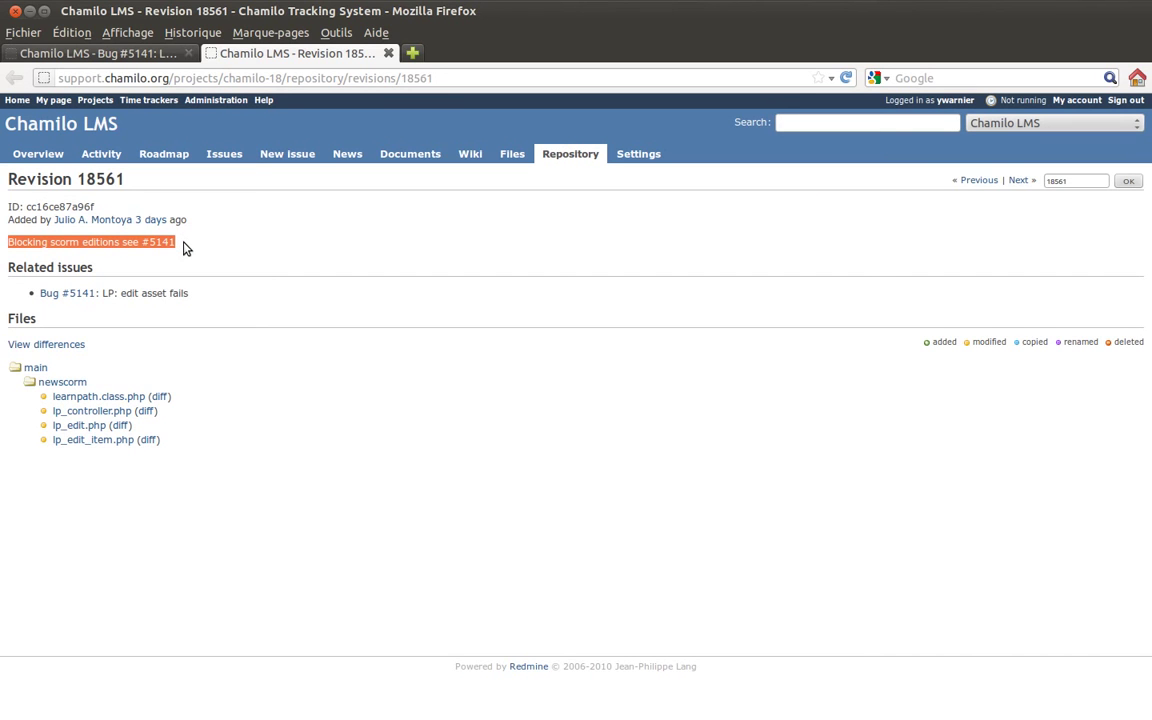
pyautogui.click(183, 248)
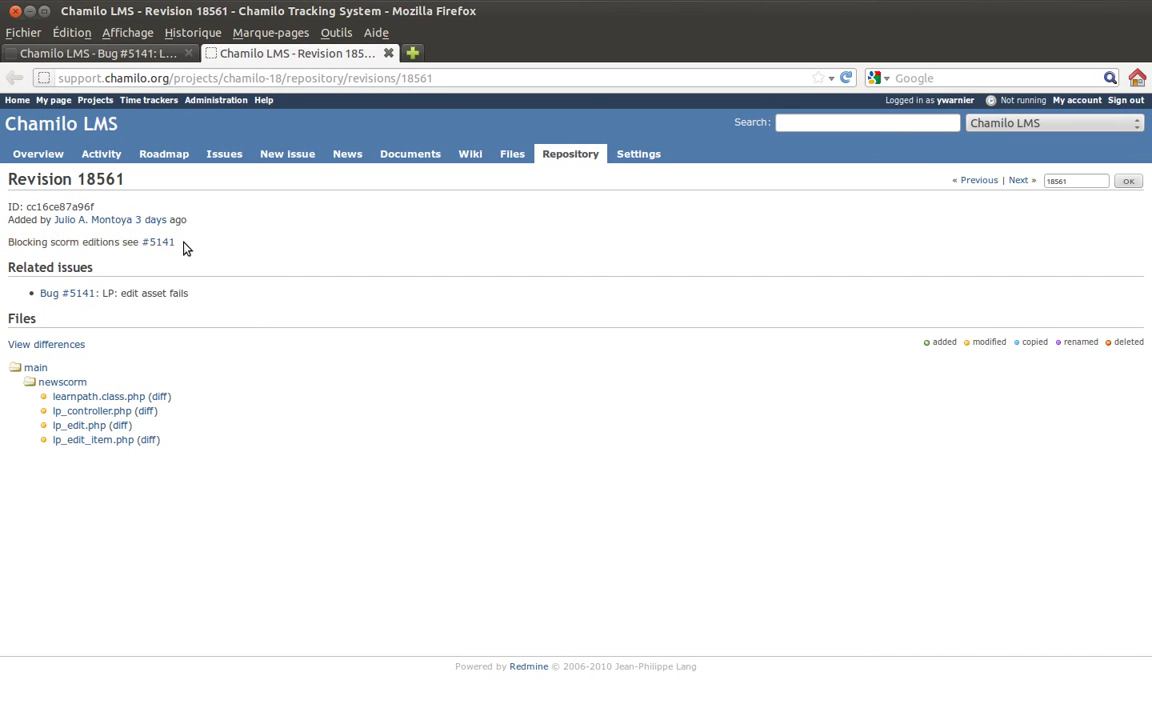
pyautogui.moveTo(183, 248)
pyautogui.mouseDown()
pyautogui.moveTo(145, 248)
pyautogui.moveTo(173, 243)
pyautogui.mouseUp()
pyautogui.click(208, 244)
pyautogui.doubleClick(130, 242)
pyautogui.click(124, 243)
pyautogui.doubleClick(126, 243)
pyautogui.click(146, 255)
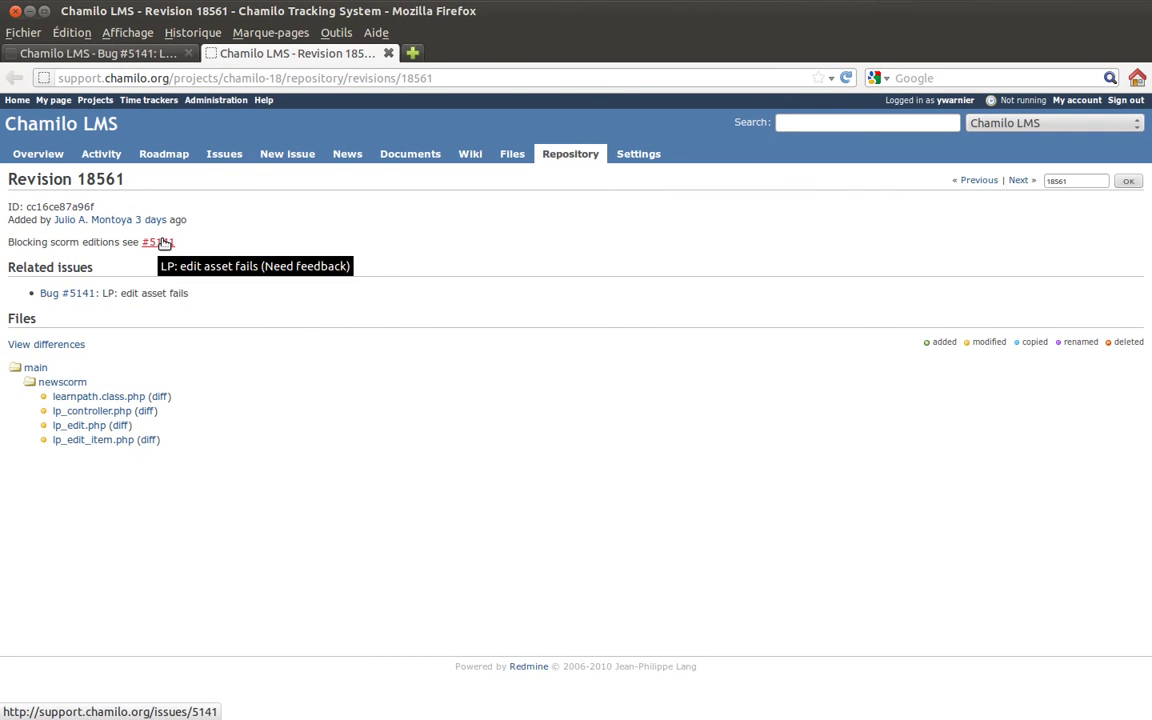
pyautogui.click(120, 53)
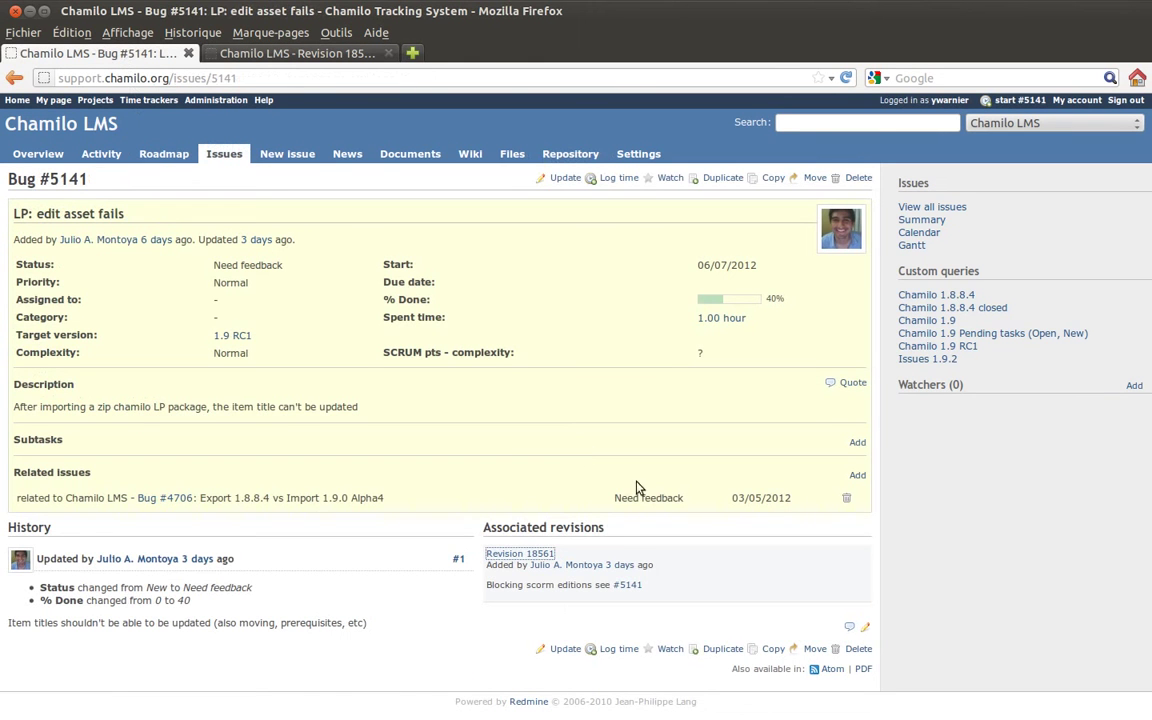
# - Review the revision 18561 tab, return to bug #5141, then show the open issues list
pyautogui.click(520, 585)
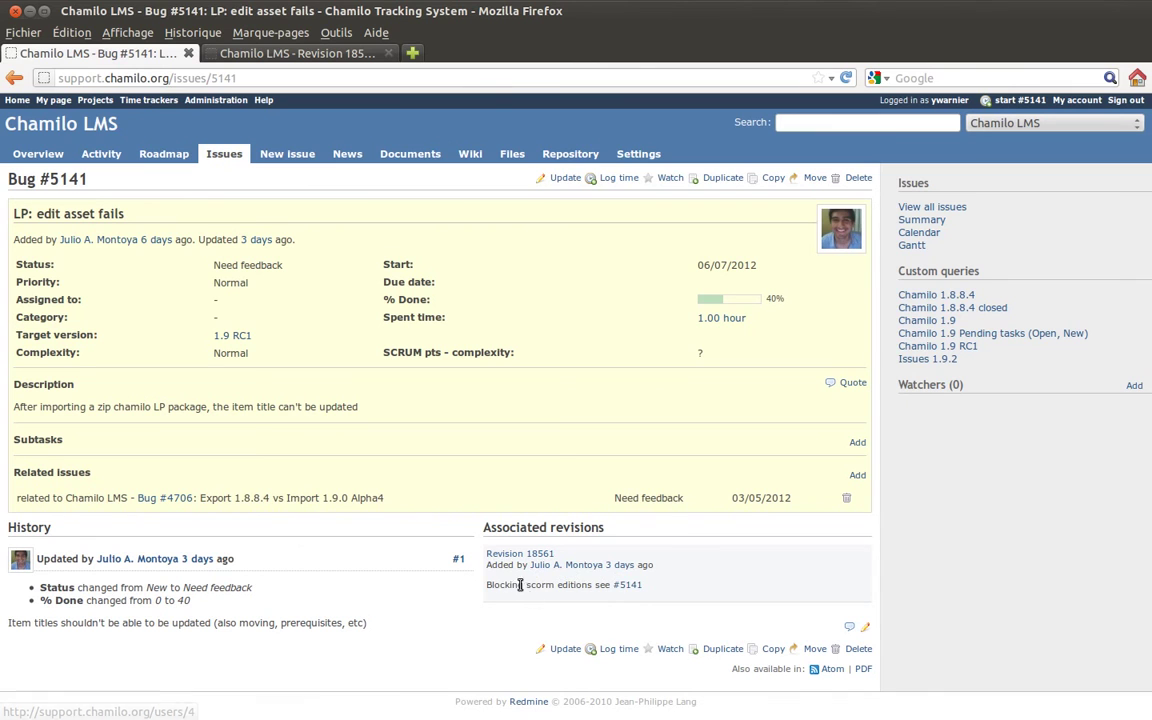
pyautogui.moveTo(601, 588); pyautogui.dragTo(650, 589)
pyautogui.click(650, 589)
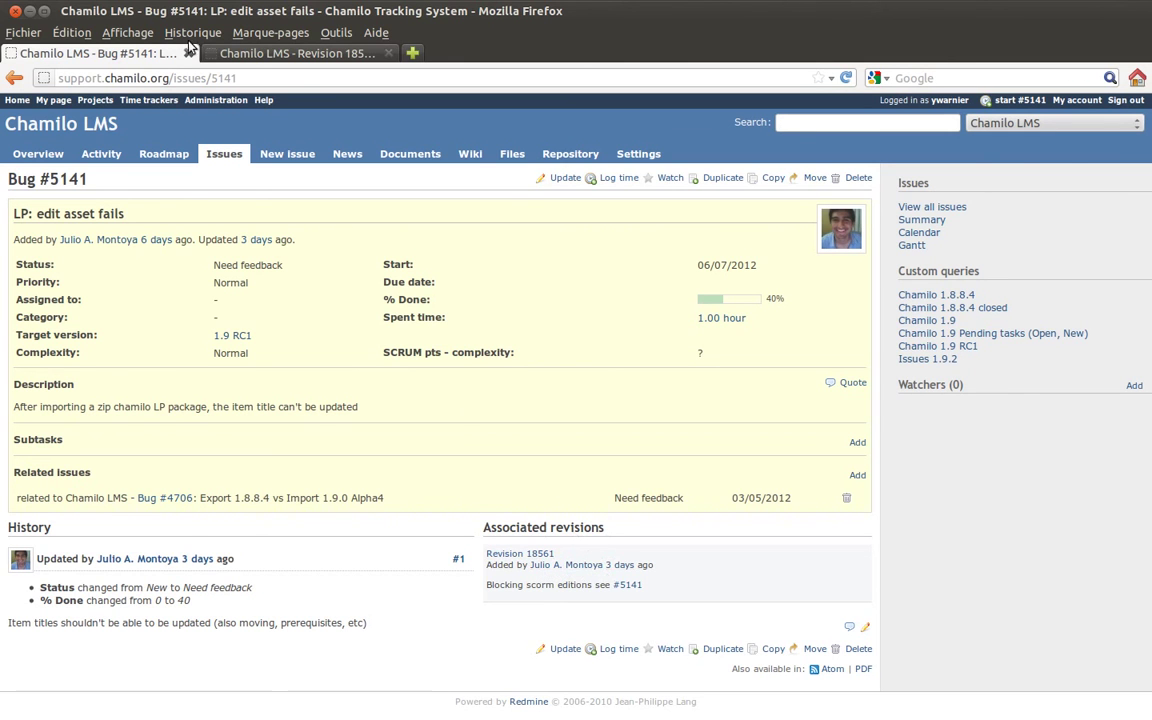
pyautogui.click(250, 54)
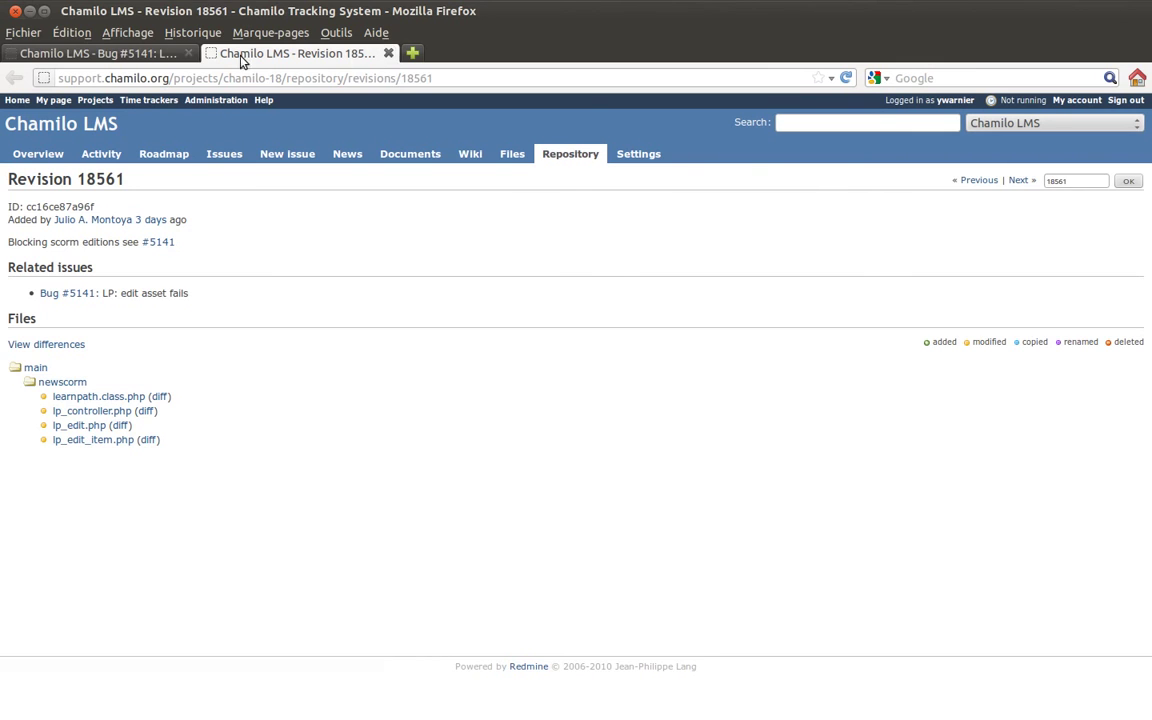
pyautogui.click(152, 52)
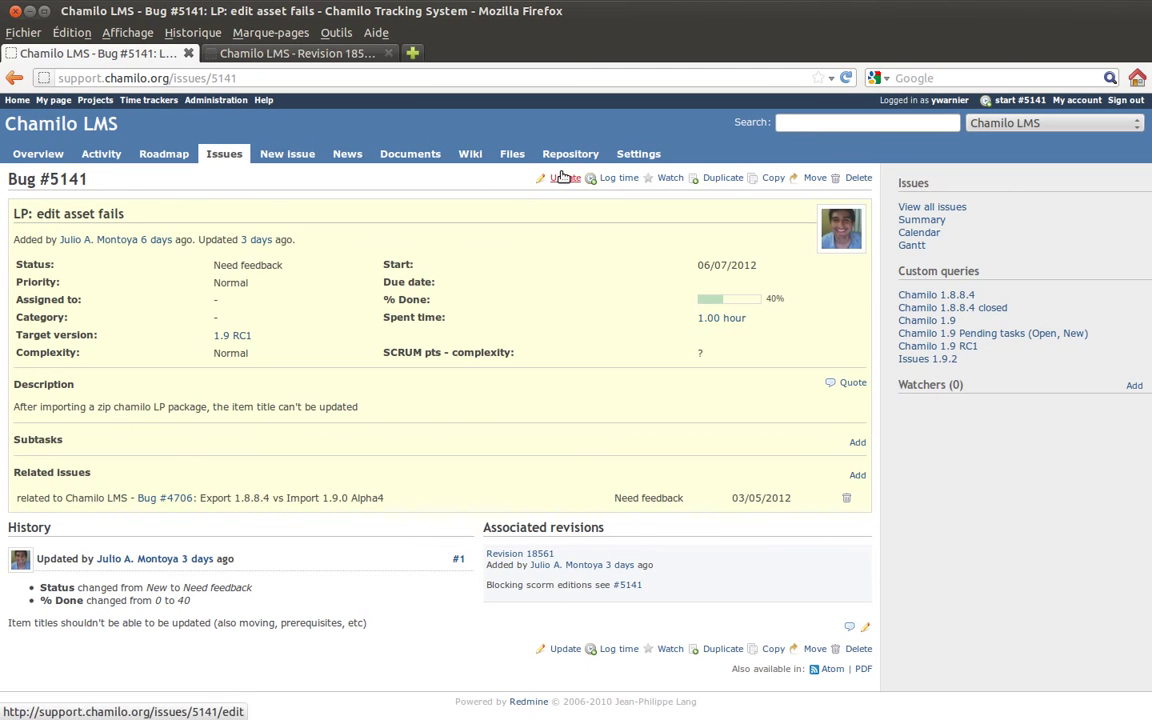
pyautogui.click(222, 150)
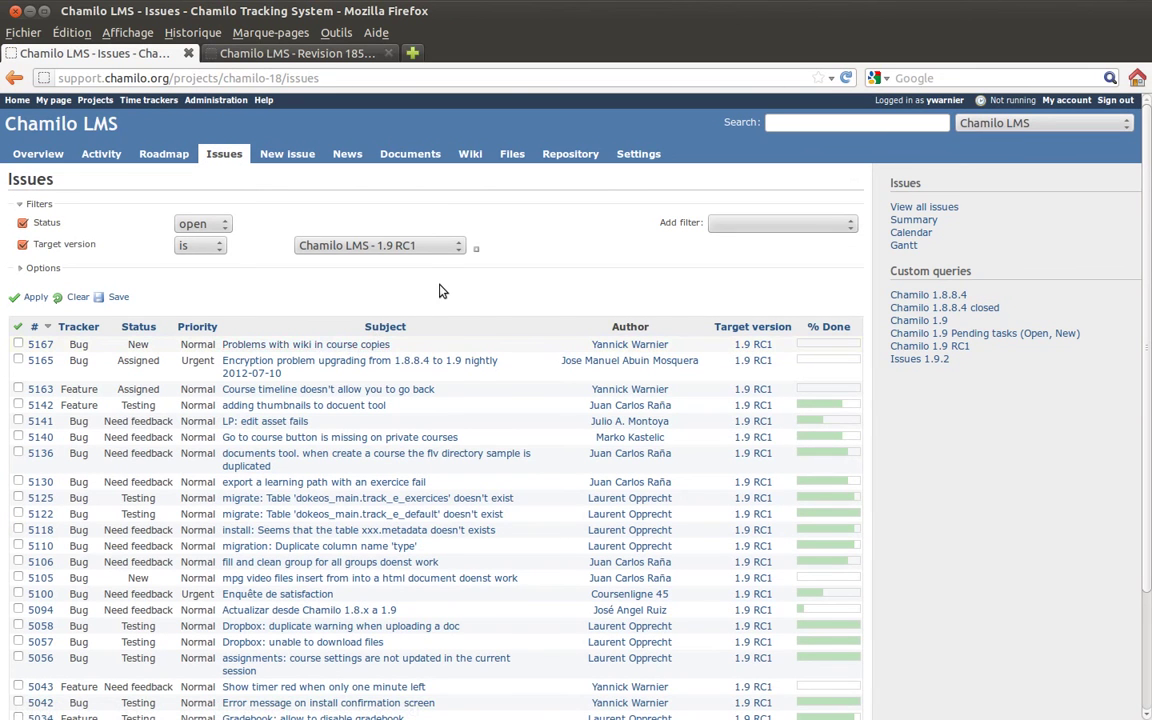
# - Remove the Target version filter, reapply the list, and start updating bug #5172
pyautogui.click(22, 244)
pyautogui.click(30, 292)
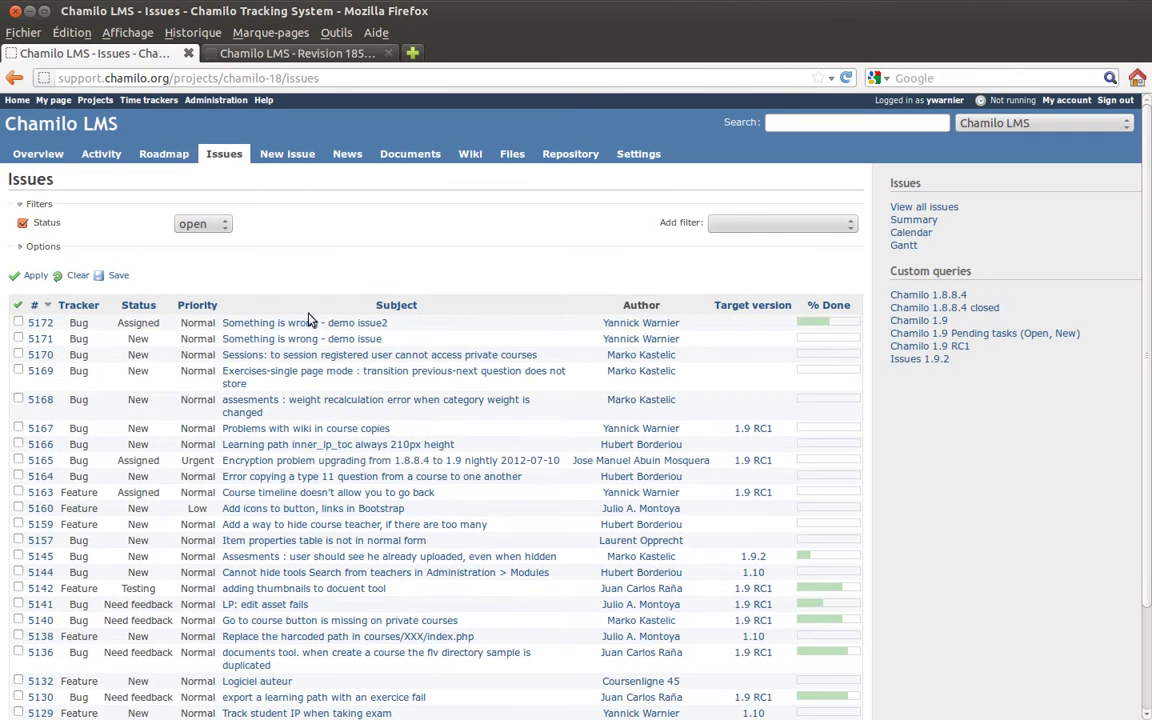
pyautogui.click(298, 325)
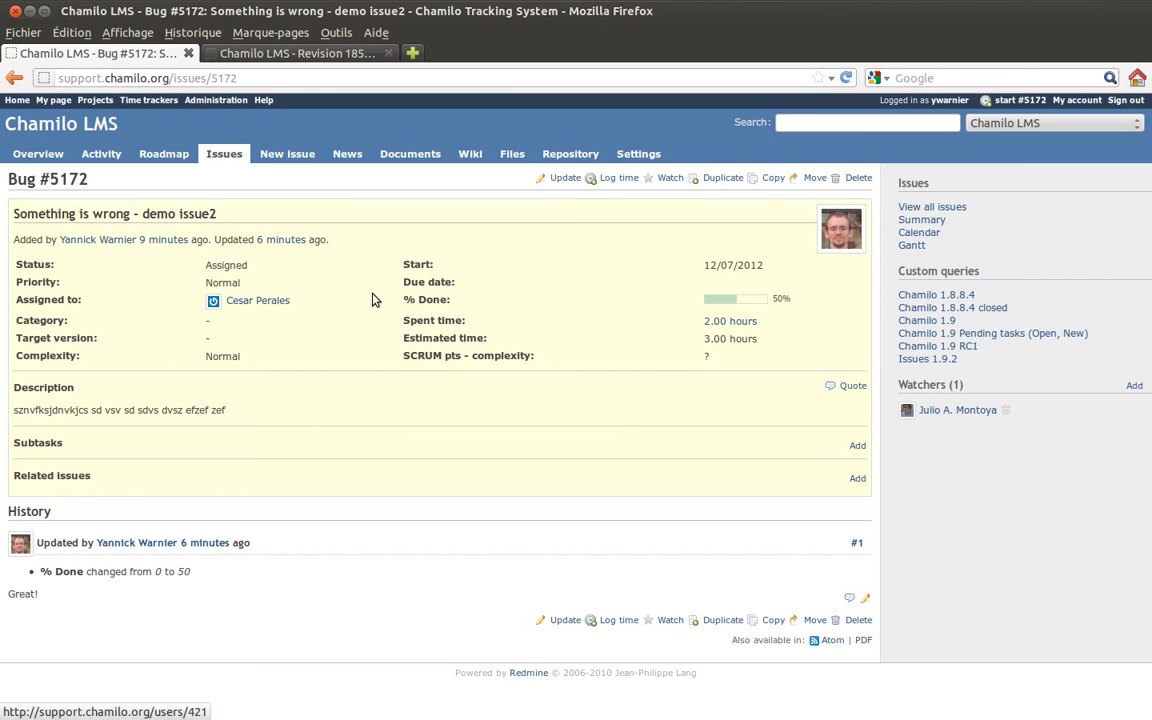
pyautogui.click(567, 180)
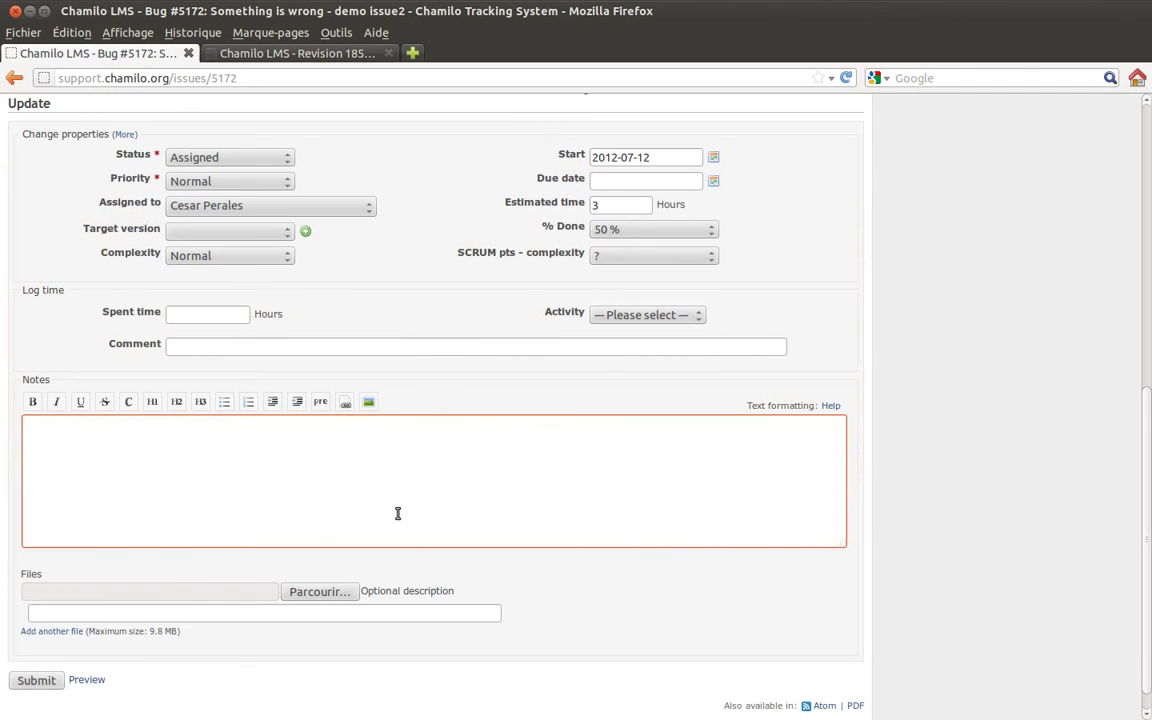
# - Write the note 'OK for me! Thank you all' and set the status to Resolved
pyautogui.write('OK for me! Thank you all.')
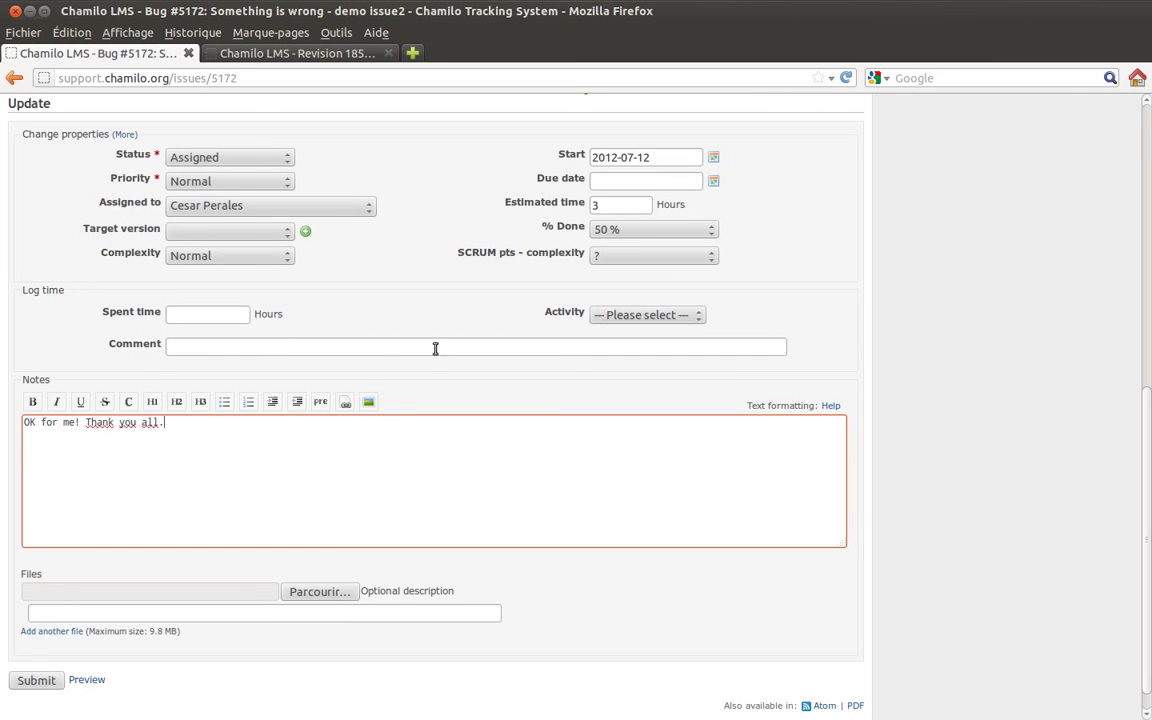
pyautogui.click(276, 162)
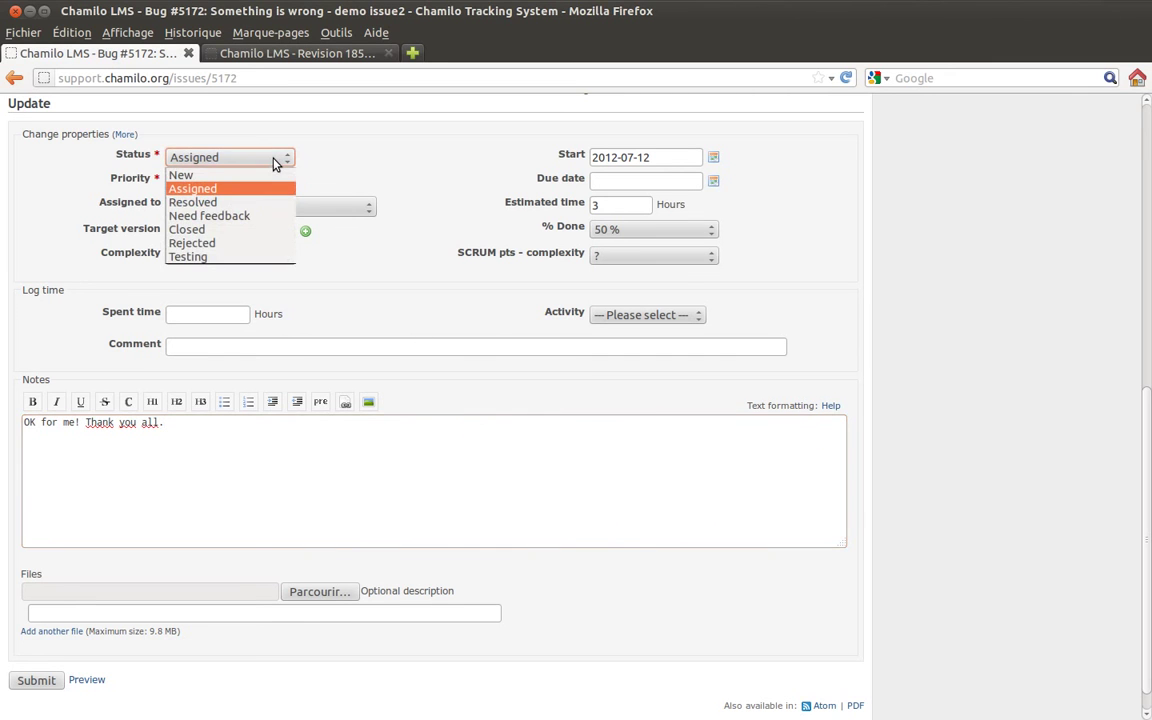
pyautogui.click(267, 203)
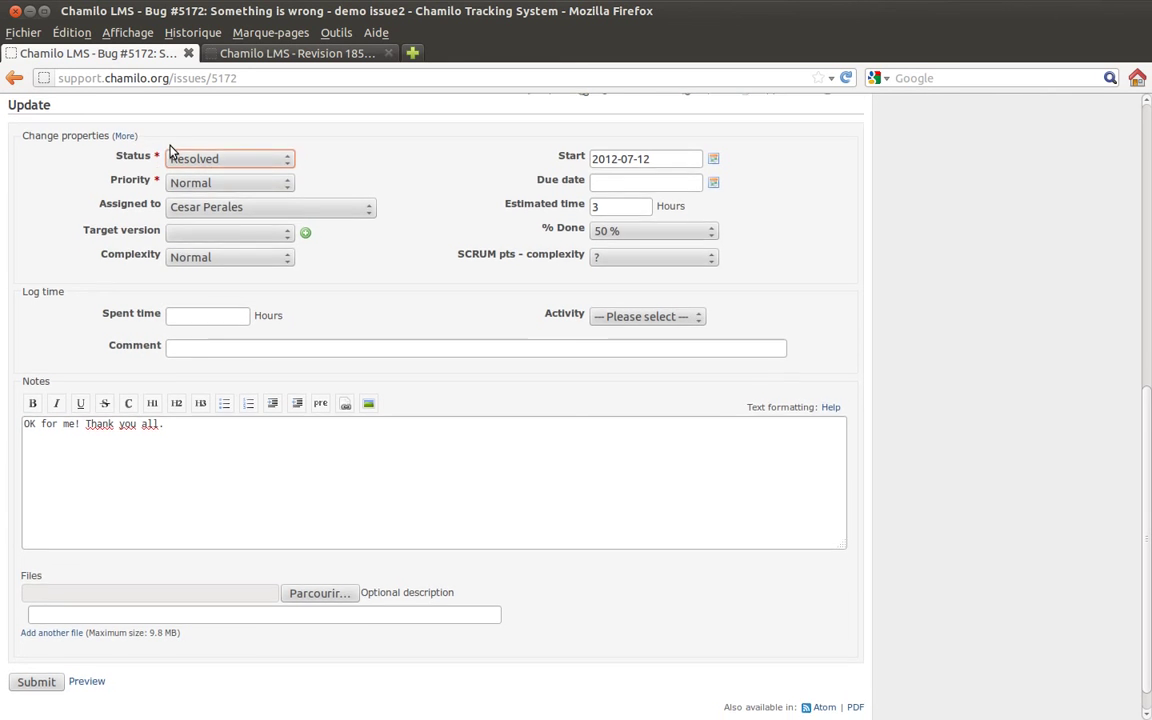
pyautogui.scroll(1, 170, 152)
pyautogui.scroll(1, 165, 150)
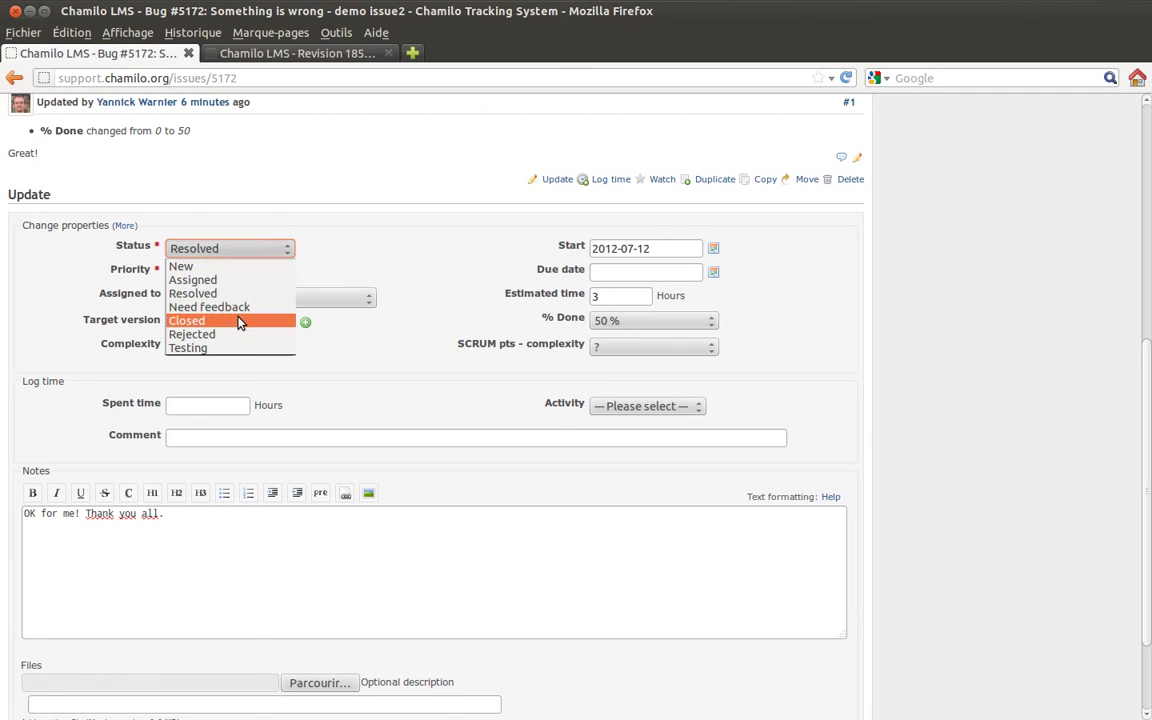
# - Change bug #5172's status to Rejected and submit the update
pyautogui.click(238, 321)
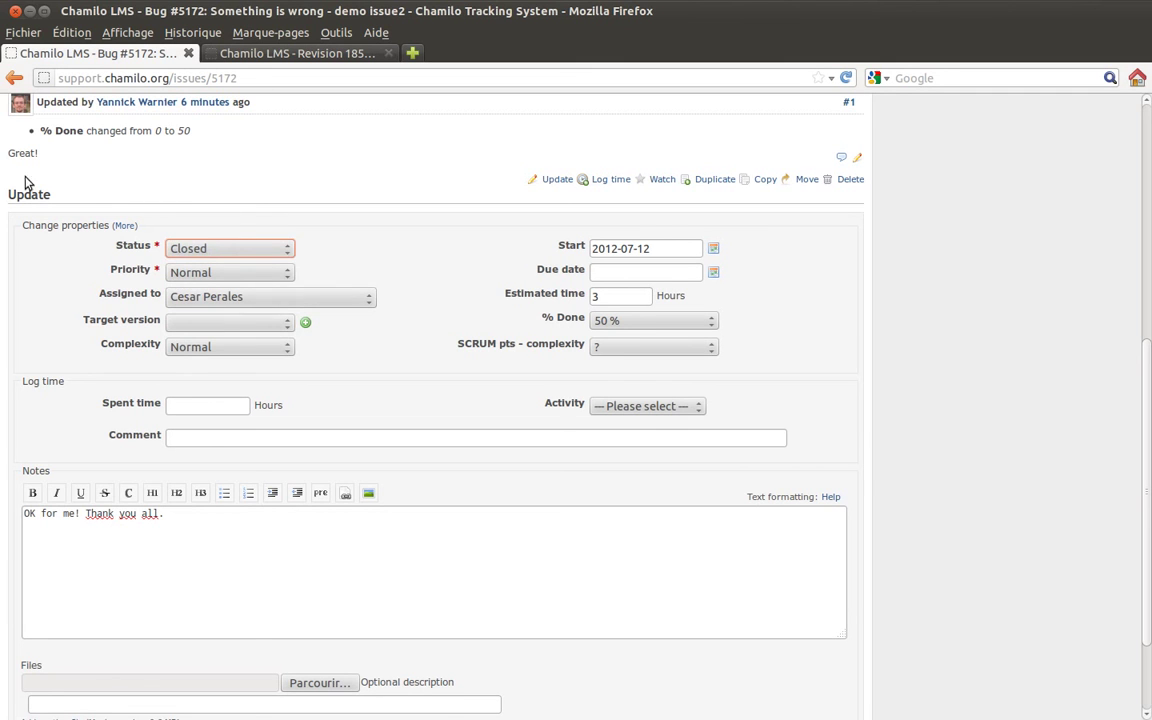
pyautogui.click(206, 252)
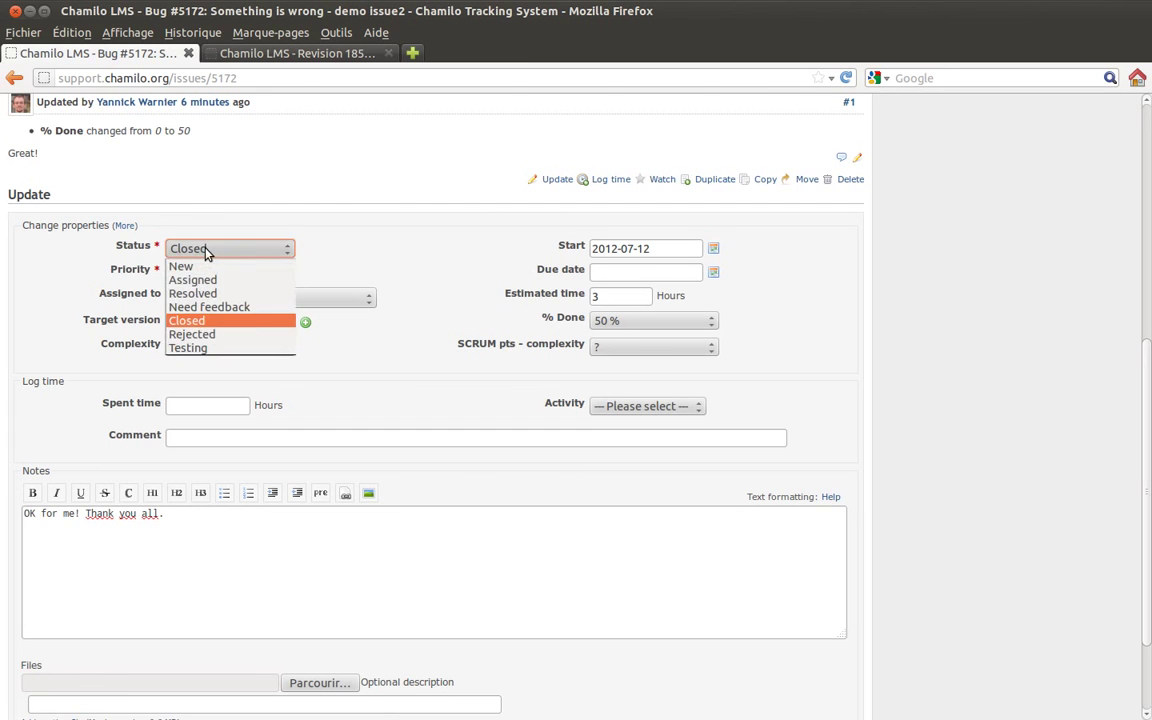
pyautogui.click(214, 334)
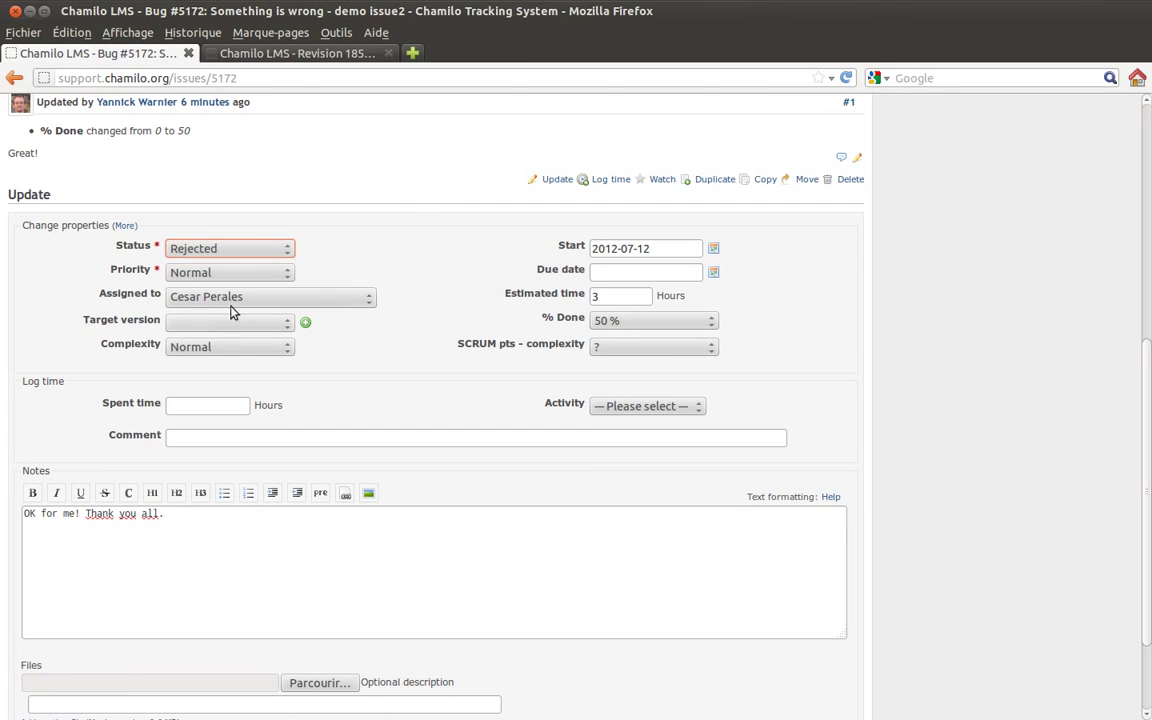
pyautogui.click(420, 273)
pyautogui.scroll(-1, 415, 414)
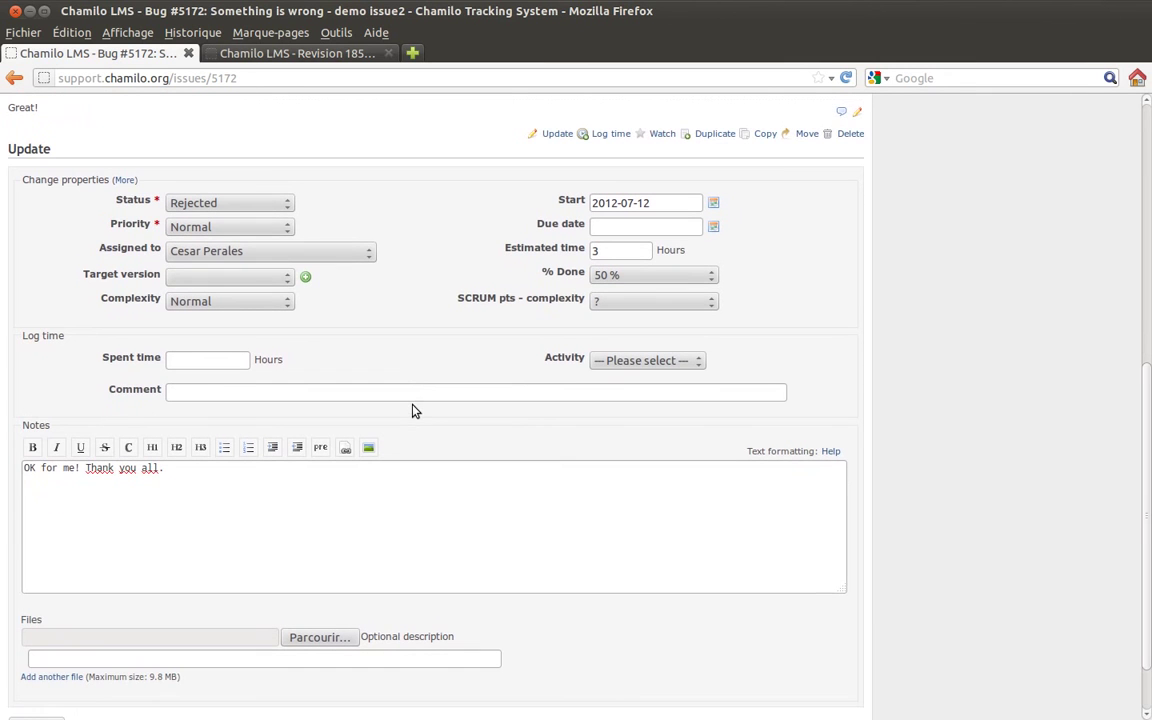
pyautogui.scroll(2, 415, 405)
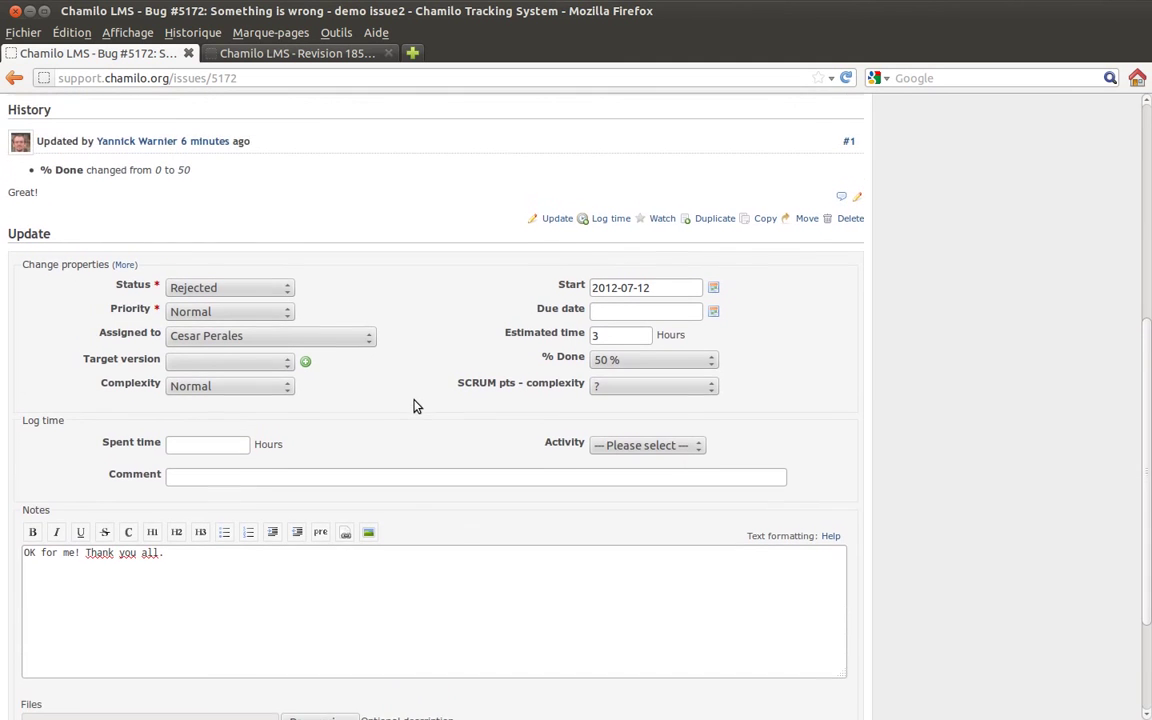
pyautogui.scroll(1, 401, 329)
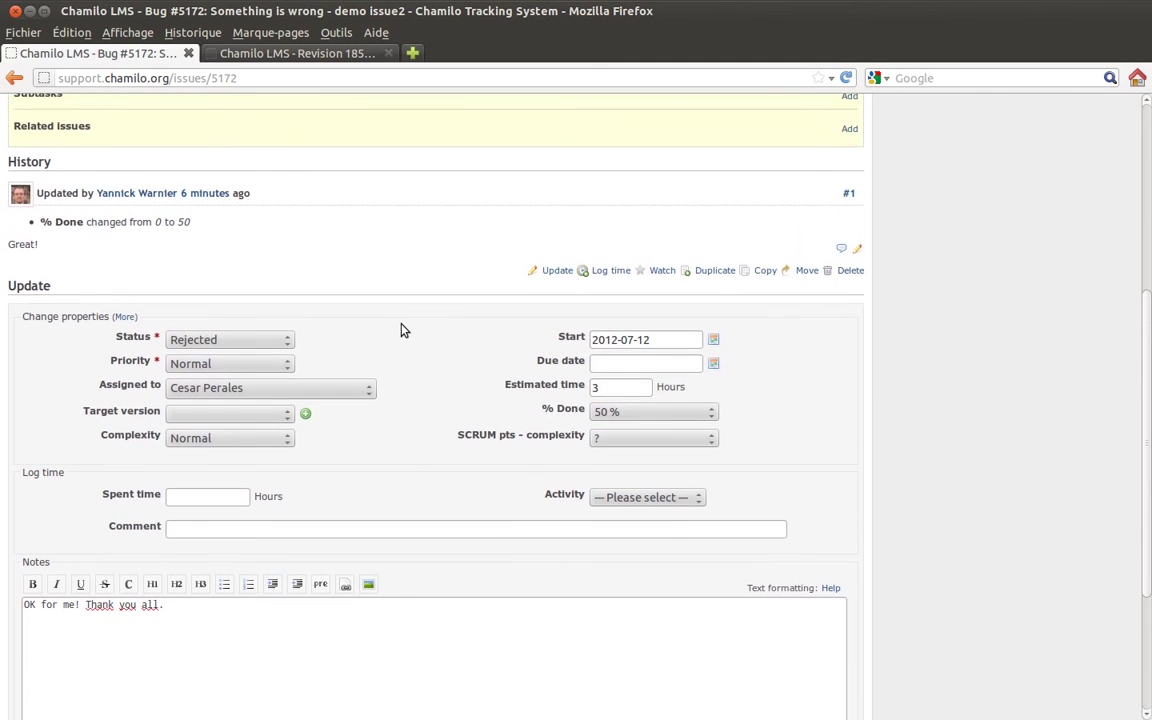
pyautogui.scroll(-1, 404, 346)
pyautogui.scroll(-1, 404, 346)
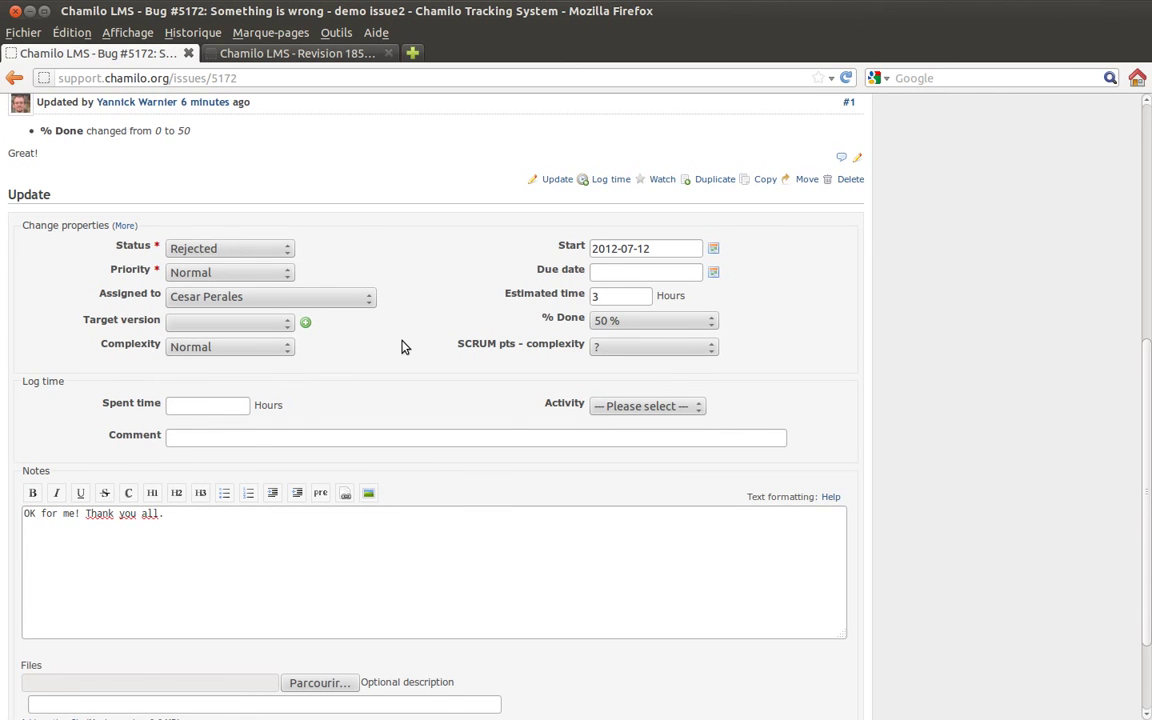
pyautogui.scroll(-3, 300, 412)
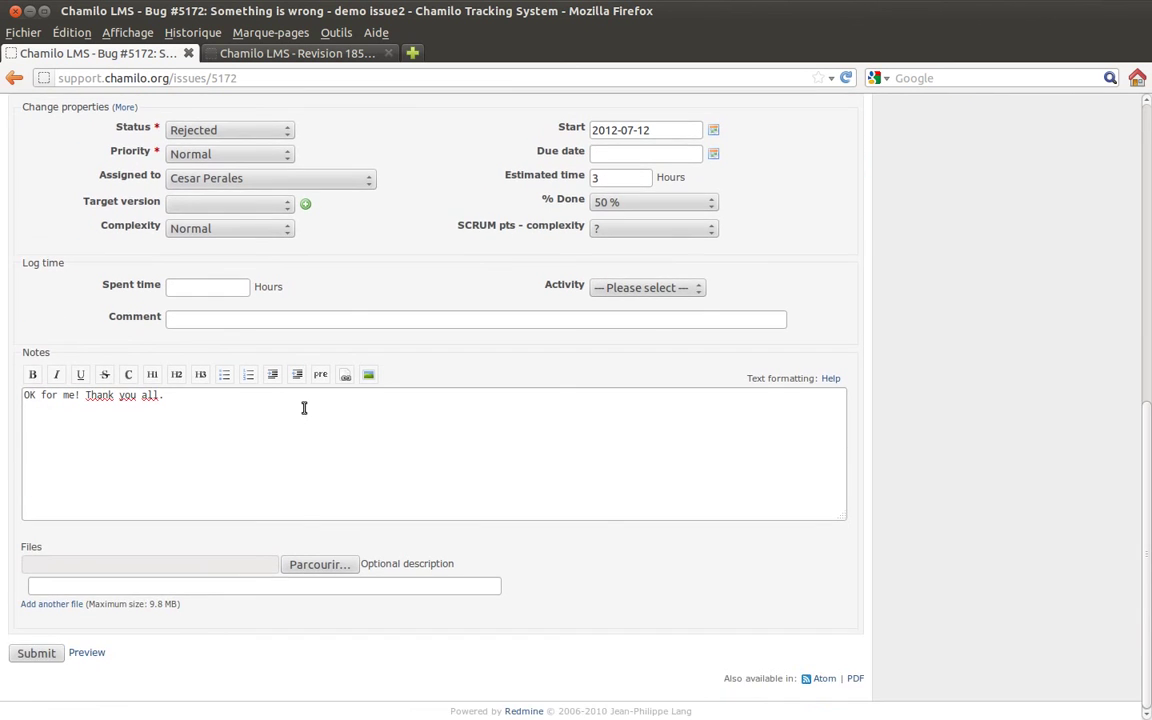
pyautogui.click(32, 652)
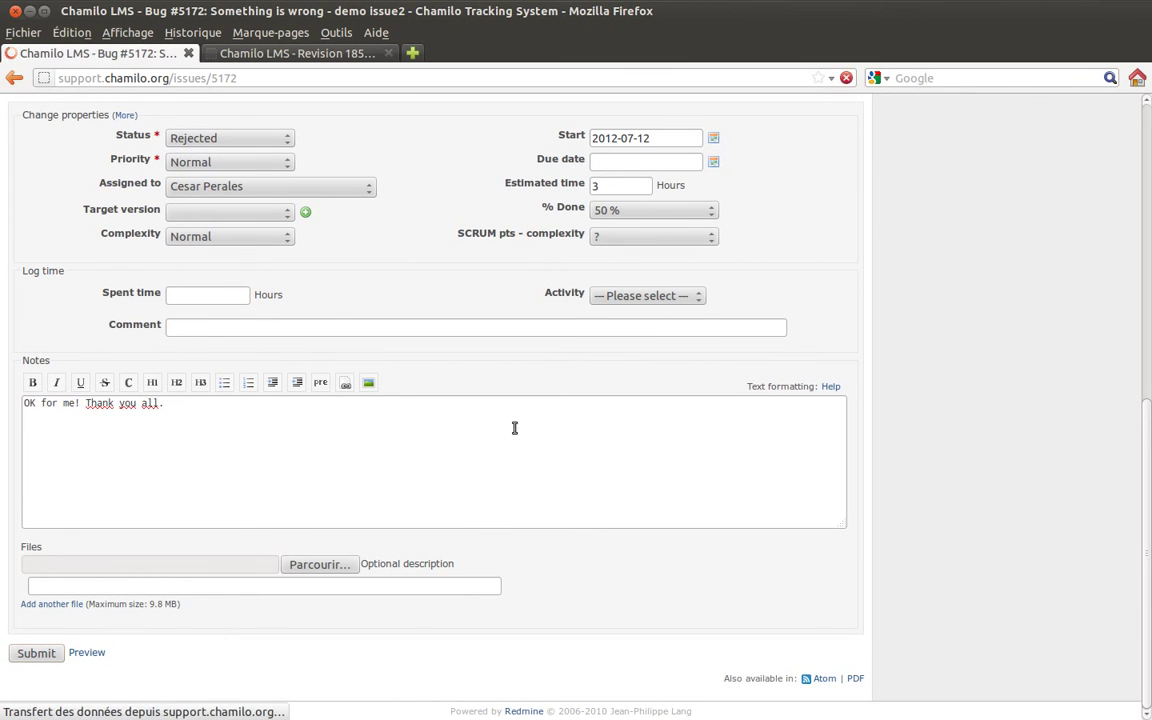
# - Highlight the new history entry's note and Assigned-to-Rejected change, then return to the issues
pyautogui.scroll(-2, 391, 414)
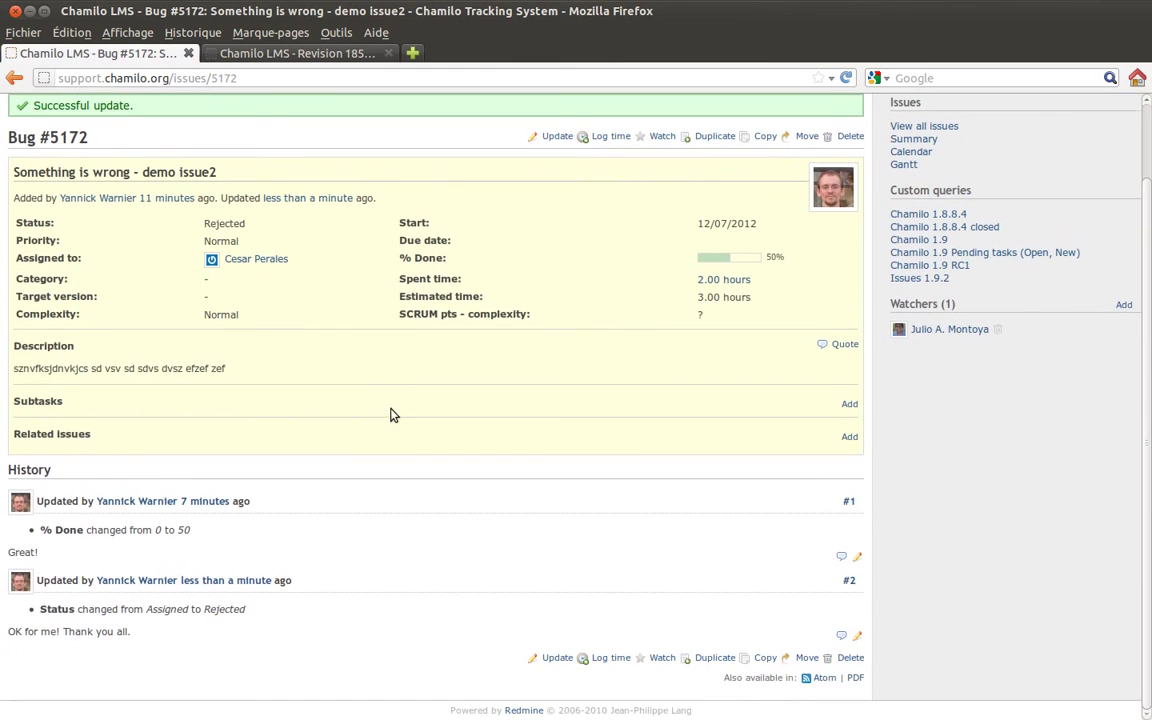
pyautogui.moveTo(149, 643); pyautogui.dragTo(12, 628)
pyautogui.click(110, 606)
pyautogui.moveTo(143, 609); pyautogui.dragTo(267, 612)
pyautogui.click(270, 613)
pyautogui.scroll(2, 340, 468)
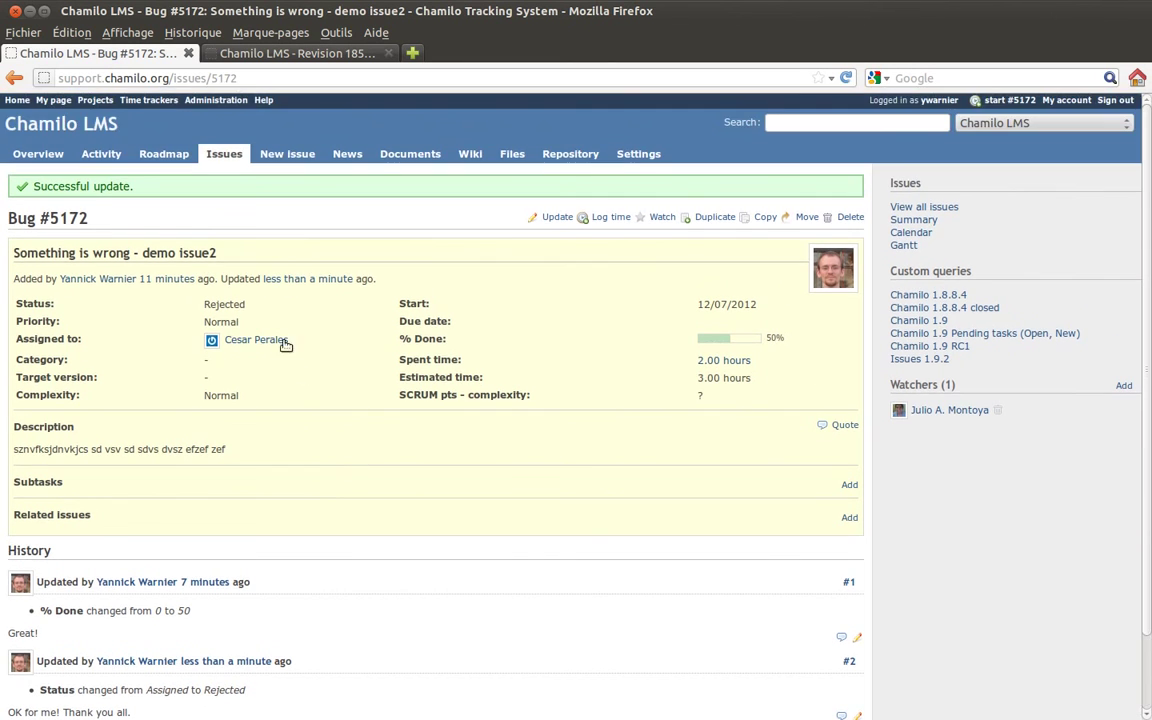
pyautogui.click(224, 155)
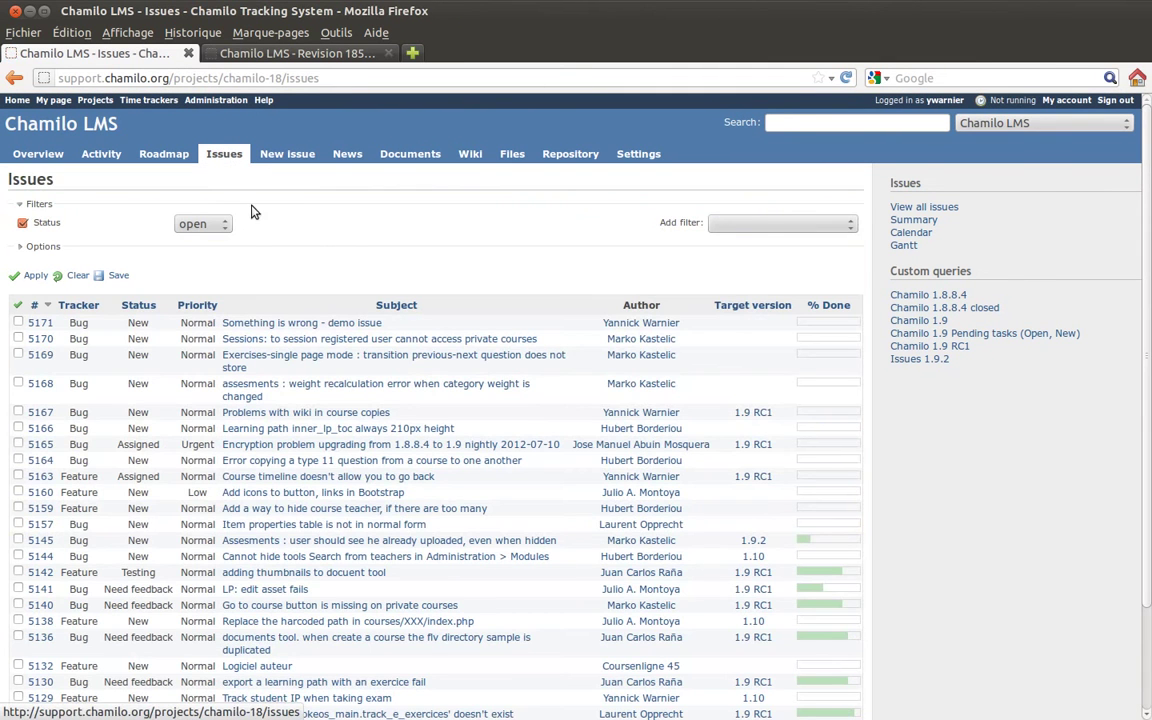
# - Open bug #5171 and submit an update with the note 'And then write whatever you want'
pyautogui.click(343, 326)
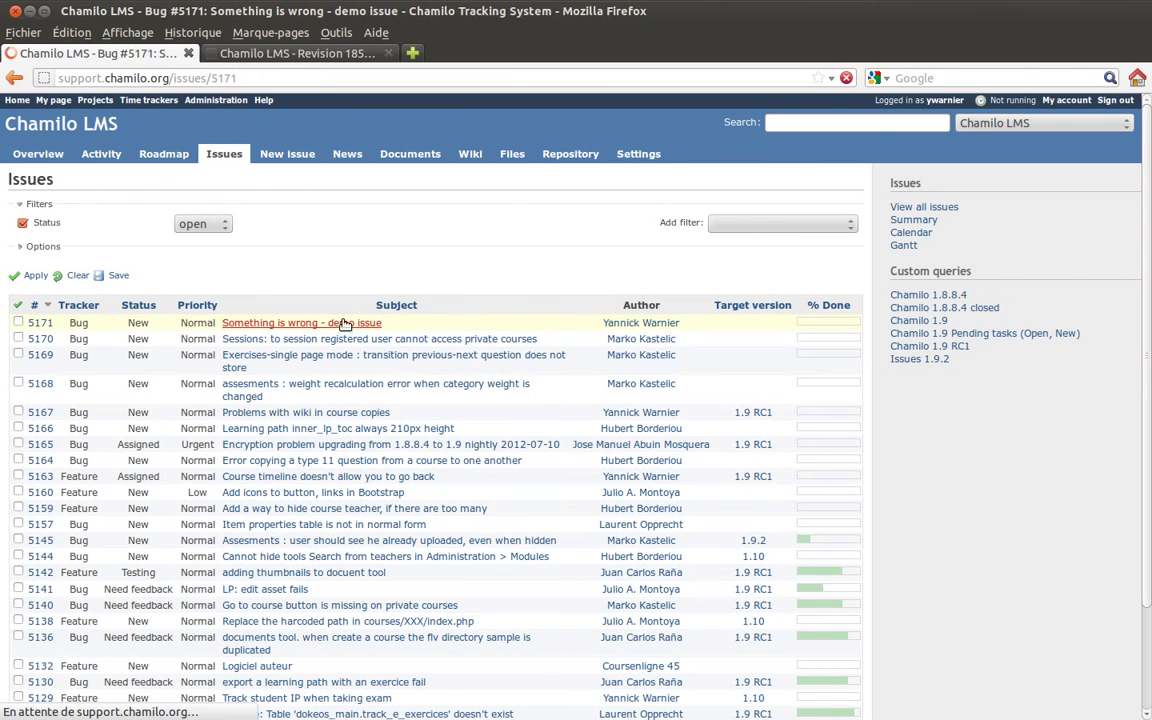
pyautogui.click(562, 178)
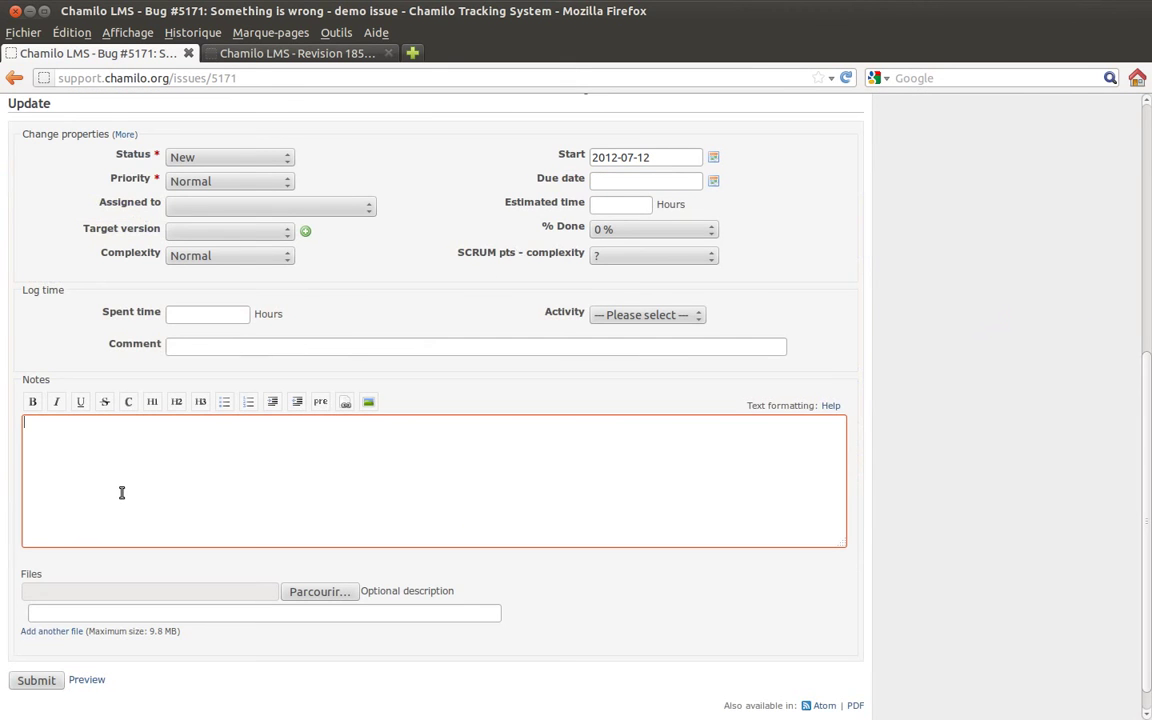
pyautogui.write('And thn')
pyautogui.press('BackSpace')
pyautogui.press('BackSpace')
pyautogui.press('BackSpace')
pyautogui.press('BackSpace')
pyautogui.write('then write whatever y')
pyautogui.press('BackSpace')
pyautogui.press('BackSpace')
pyautogui.write('r you xw')
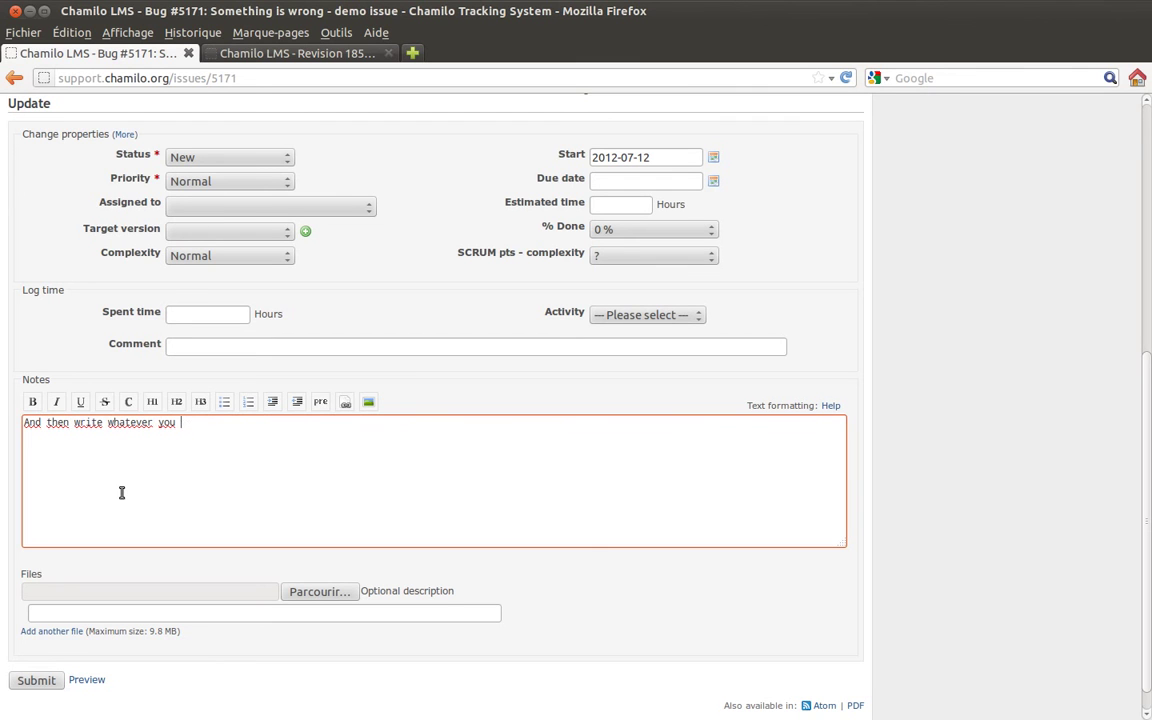
pyautogui.write('ant')
pyautogui.click(37, 679)
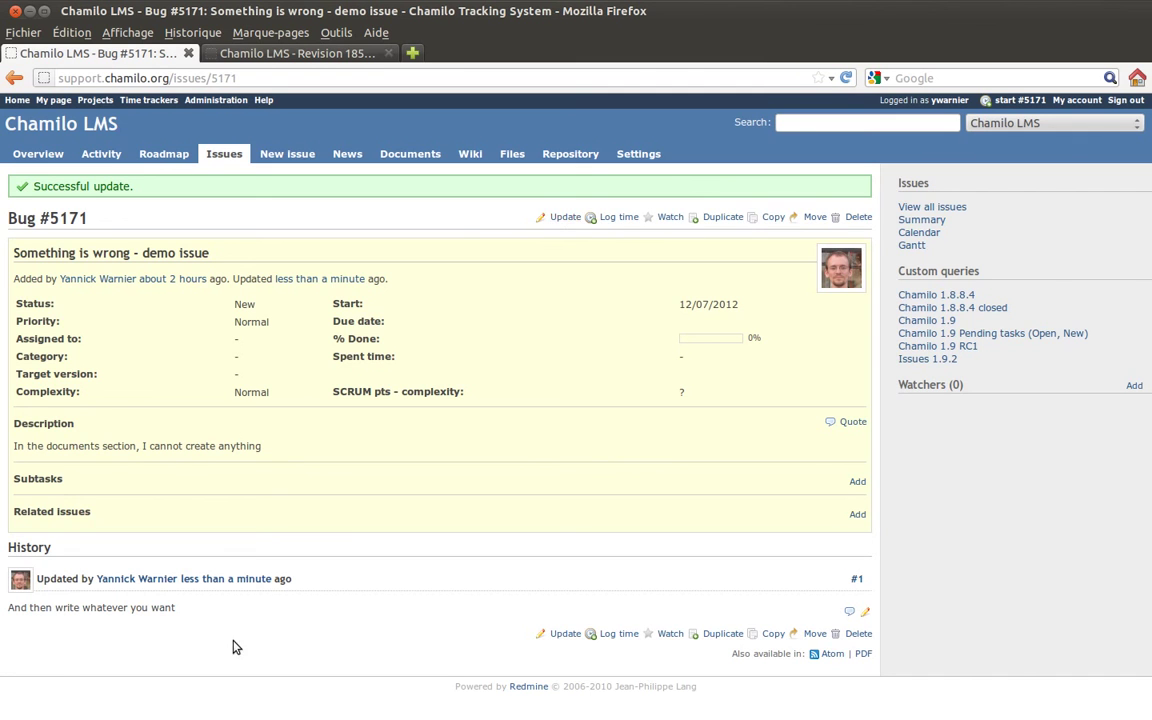
# - Set Bug #5171 to 70 % done, status Need feedback, assigned to its author
pyautogui.click(565, 217)
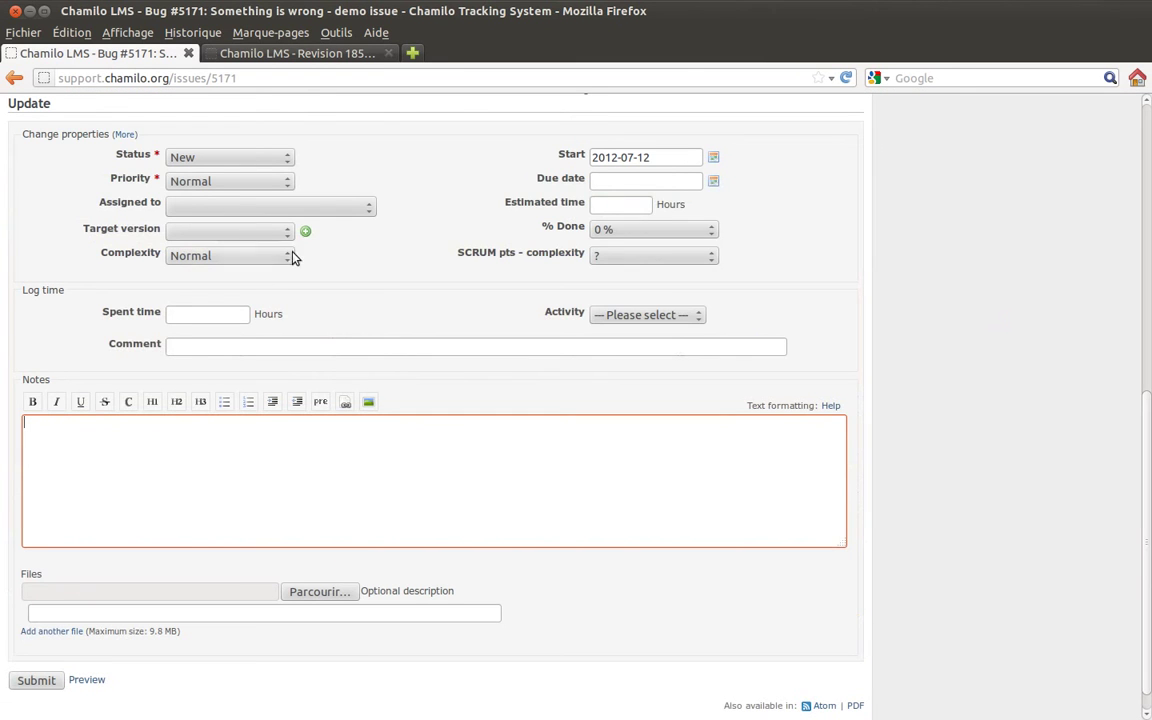
pyautogui.click(592, 232)
pyautogui.click(643, 350)
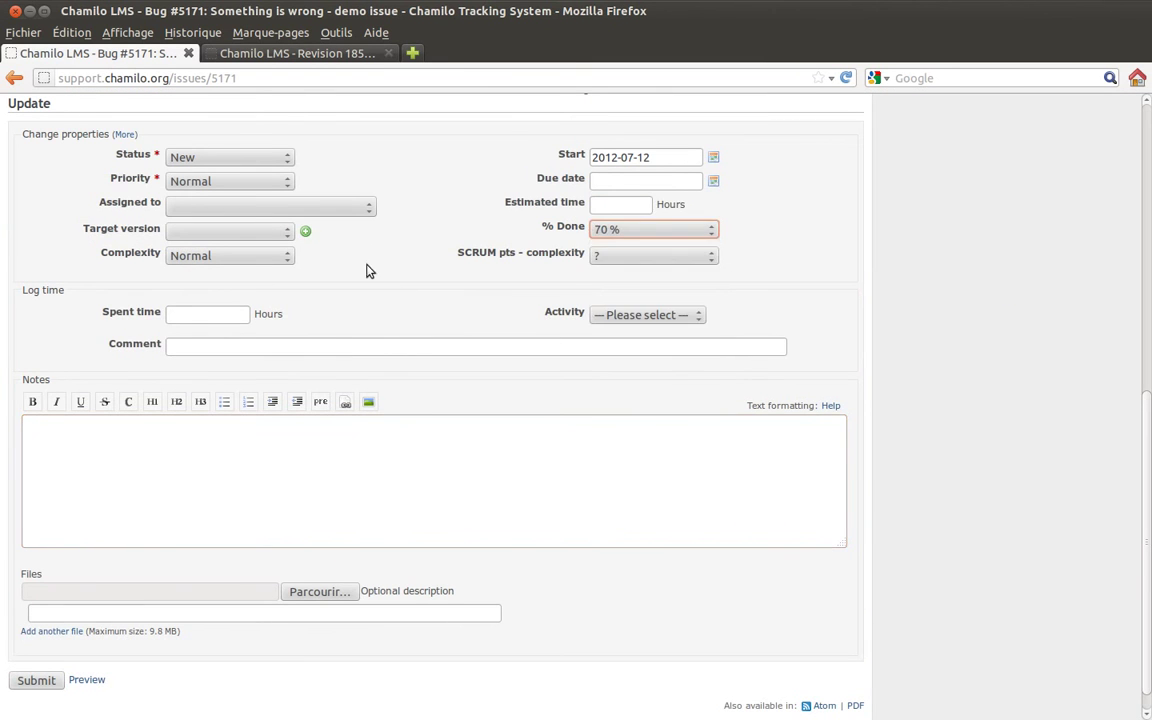
pyautogui.click(237, 157)
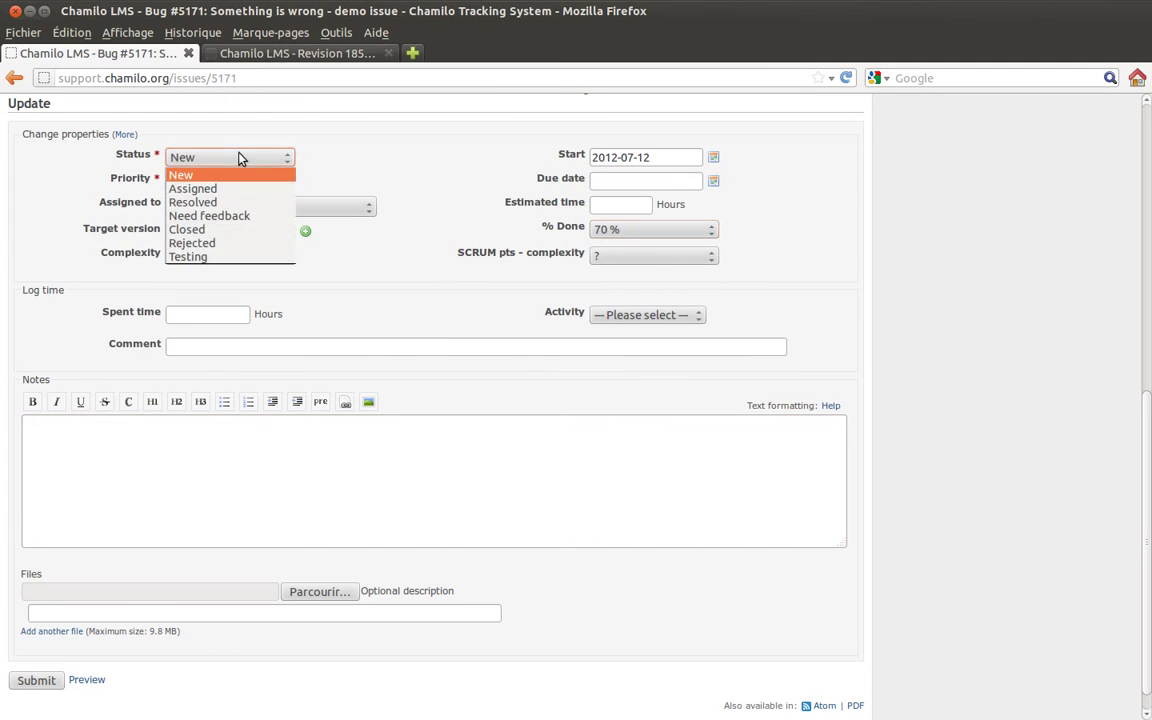
pyautogui.click(242, 216)
pyautogui.click(244, 210)
pyautogui.scroll(-10, 246, 360)
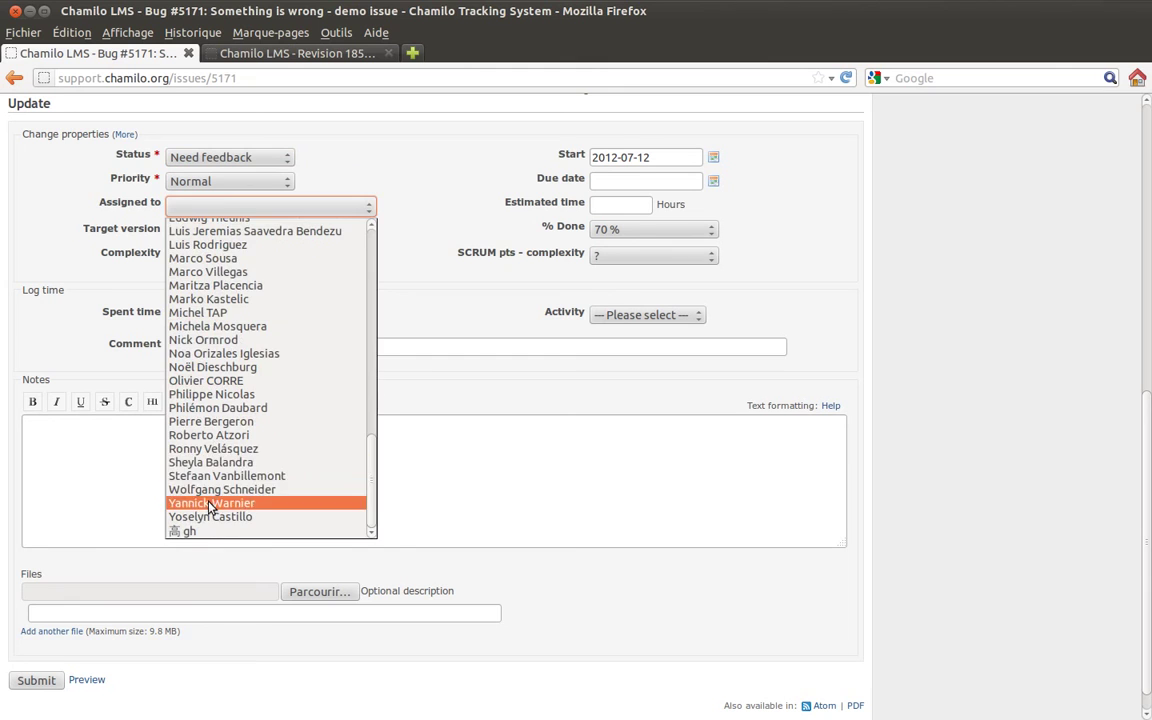
pyautogui.click(212, 502)
# - Leave the target version empty after trying 1.9 RC1, and submit the update
pyautogui.click(203, 233)
pyautogui.click(217, 260)
pyautogui.click(224, 237)
pyautogui.click(224, 251)
pyautogui.click(40, 681)
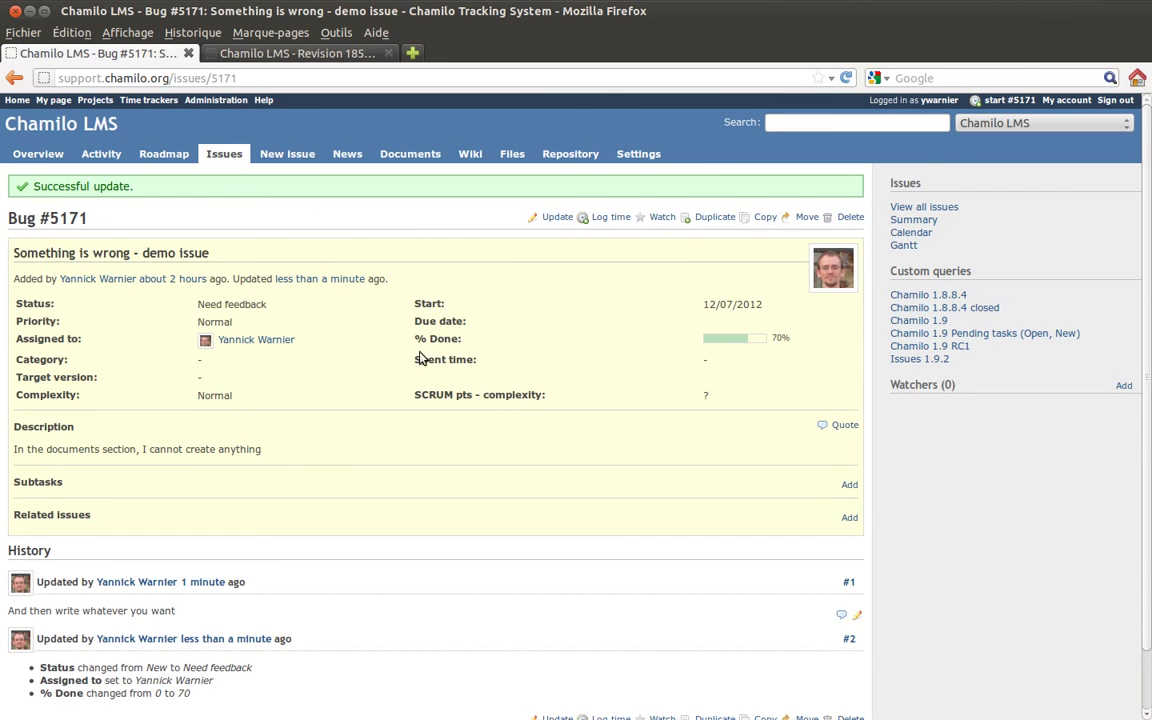
pyautogui.scroll(-1, 386, 303)
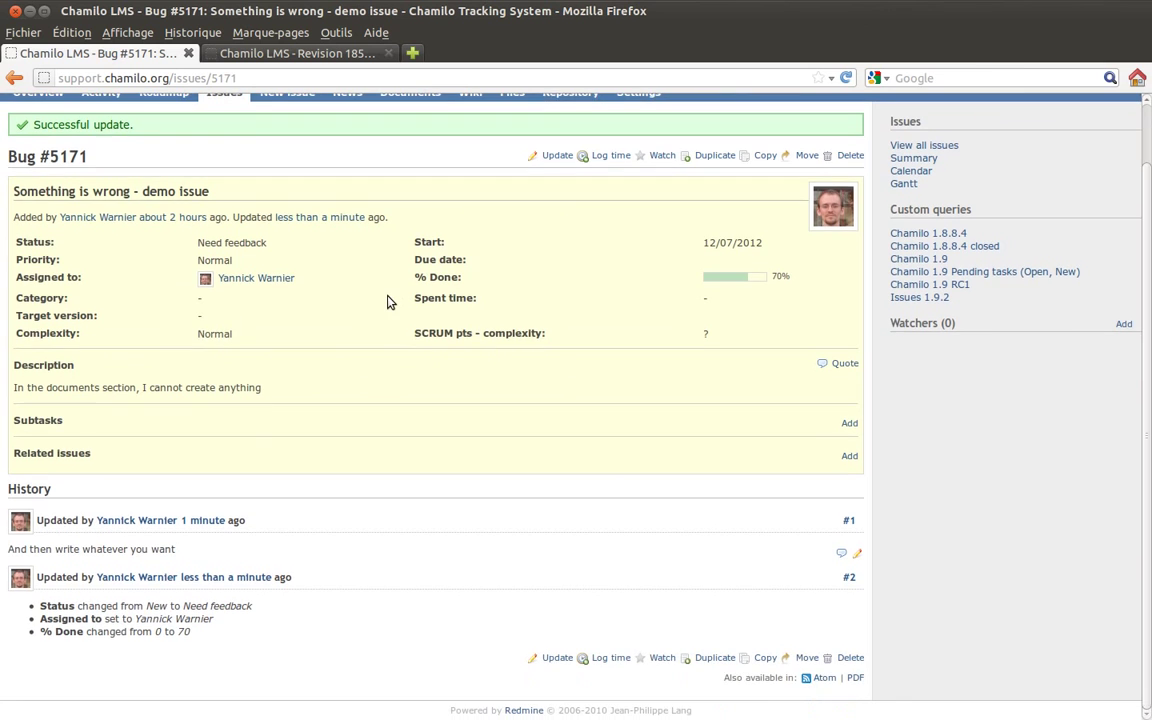
# - Add the note 'Ok, checking now.' to Bug #5171, keep the author as assignee, and submit
pyautogui.scroll(1, 498, 230)
pyautogui.click(553, 217)
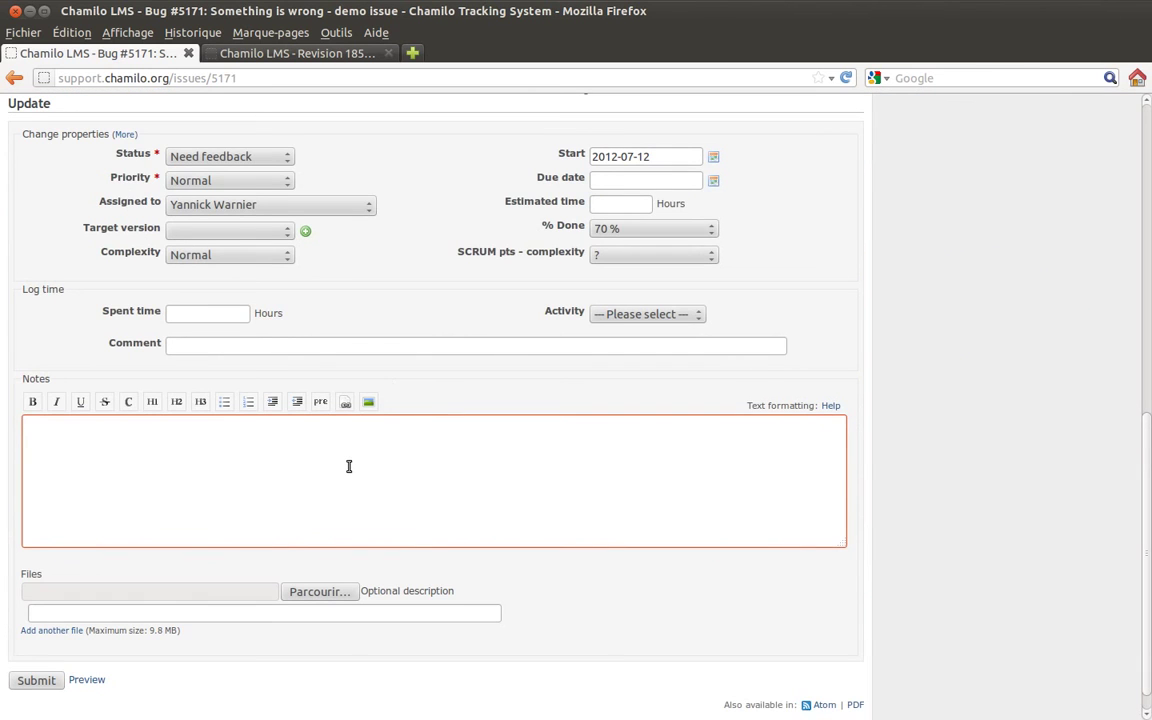
pyautogui.write('Ok, checking now.')
pyautogui.click(316, 205)
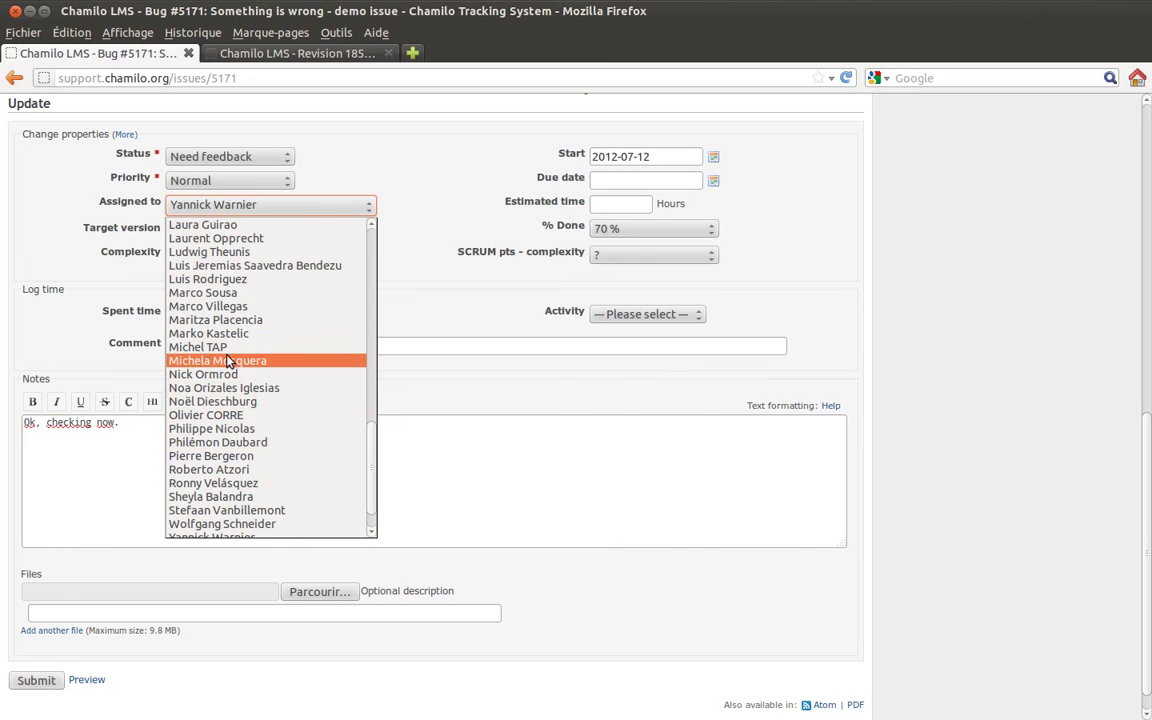
pyautogui.click(215, 360)
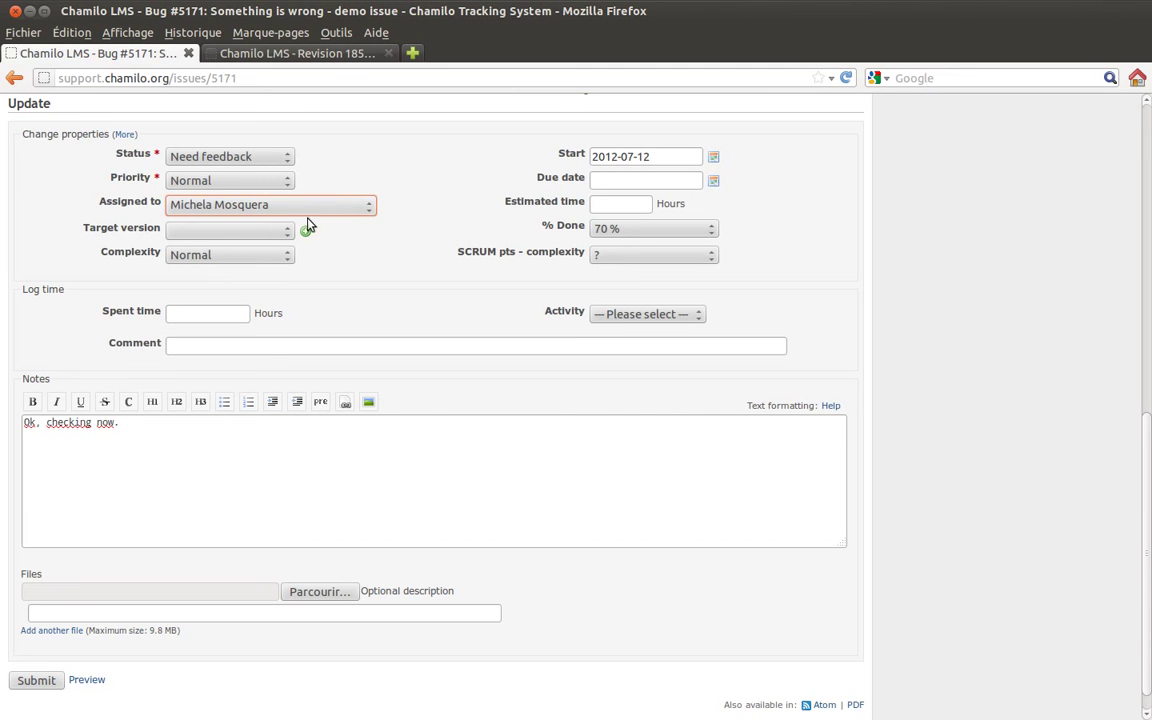
pyautogui.click(280, 206)
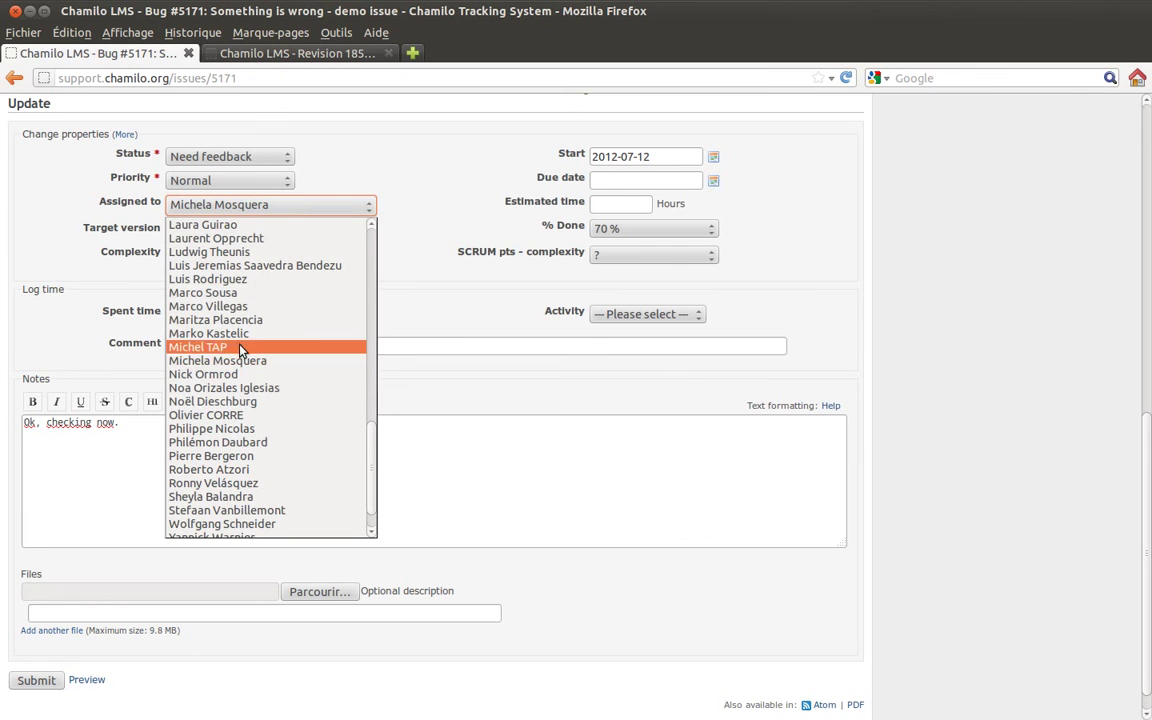
pyautogui.scroll(-1, 236, 374)
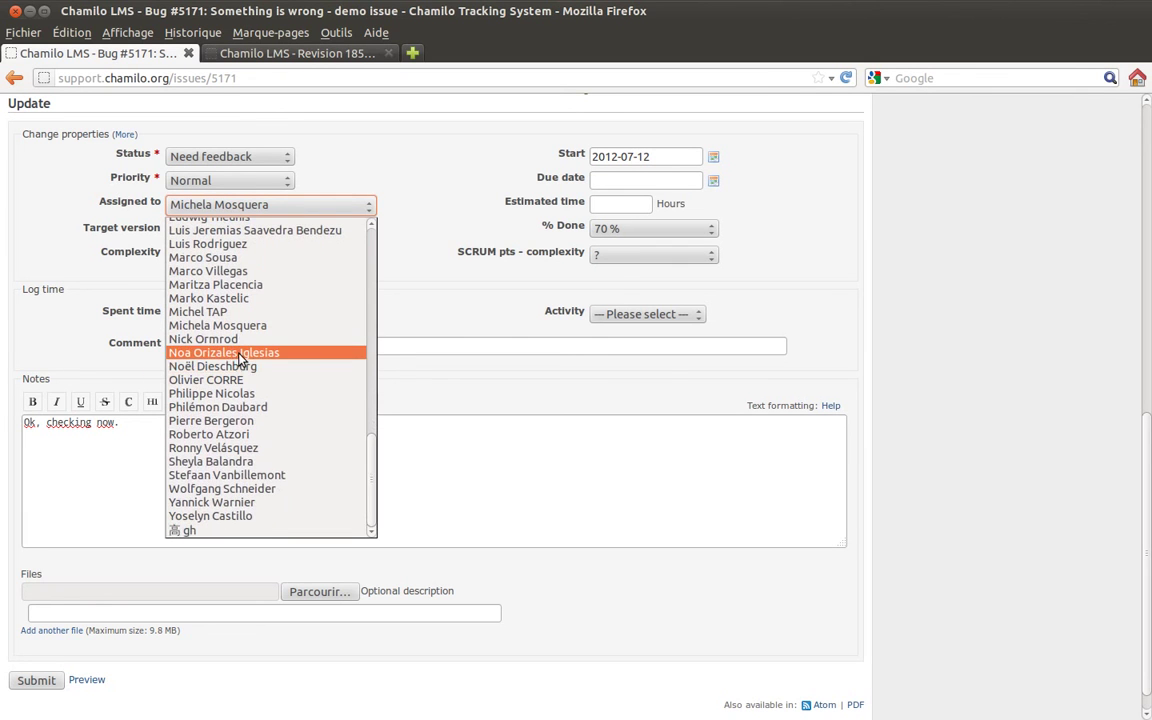
pyautogui.click(246, 503)
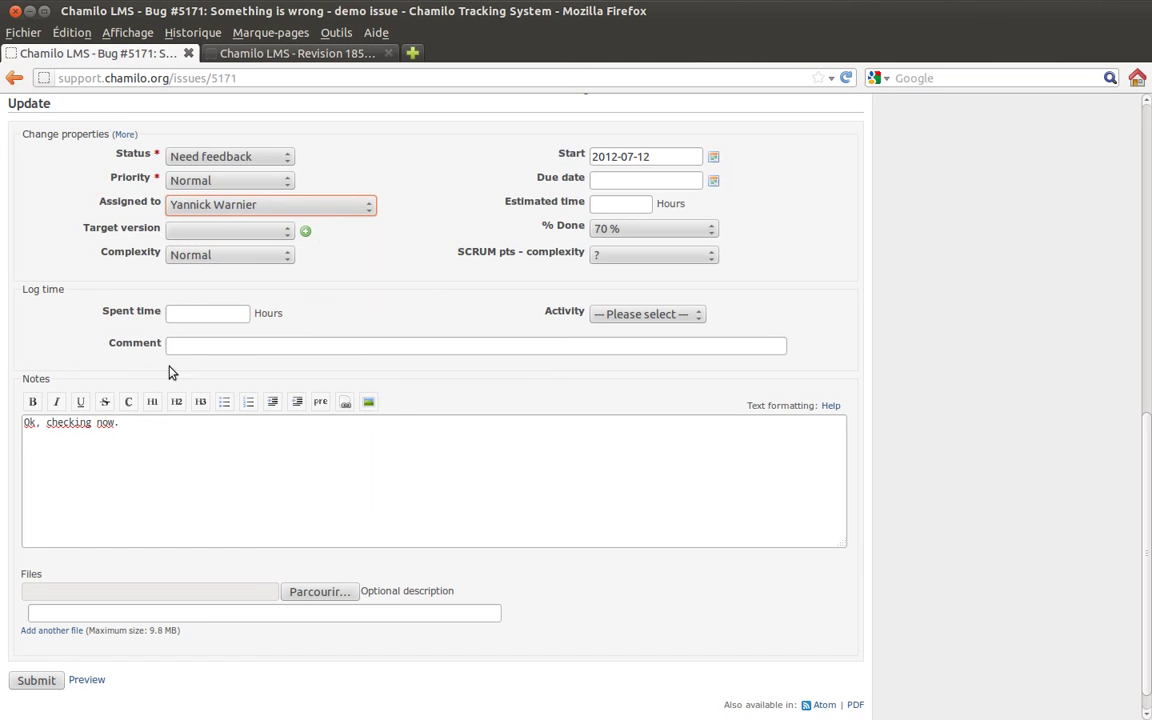
pyautogui.click(42, 682)
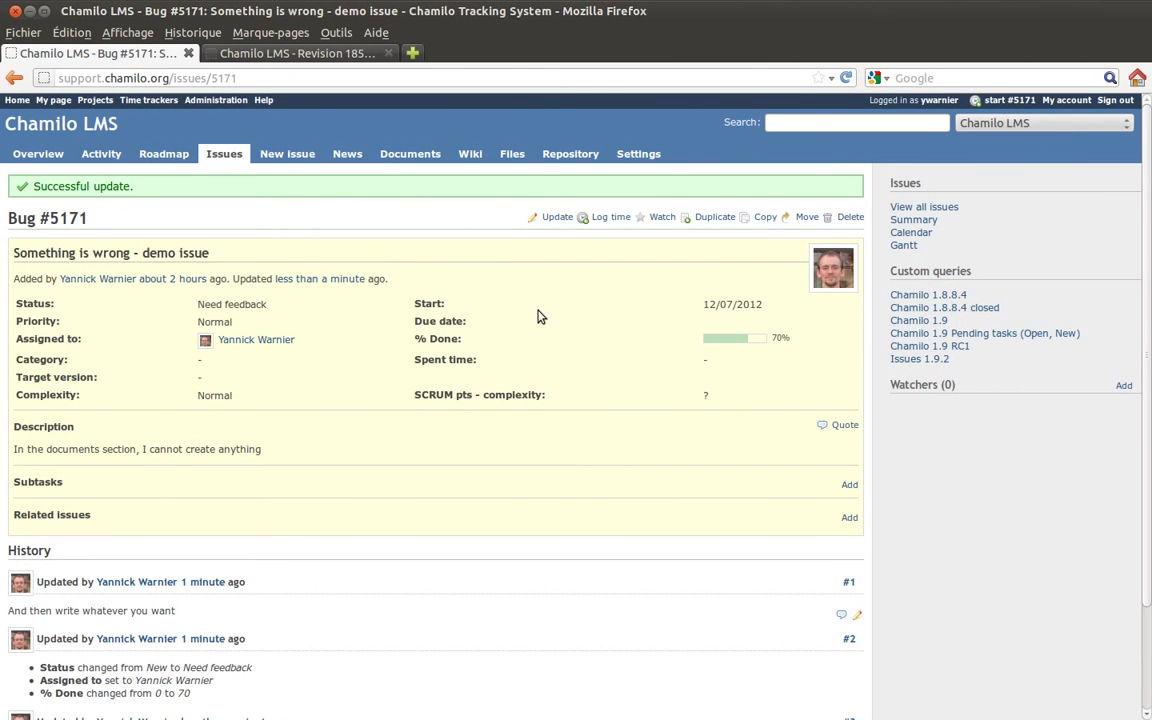
# - Change Bug #5171's status from Need feedback to Rejected and submit the update
pyautogui.scroll(-2, 565, 316)
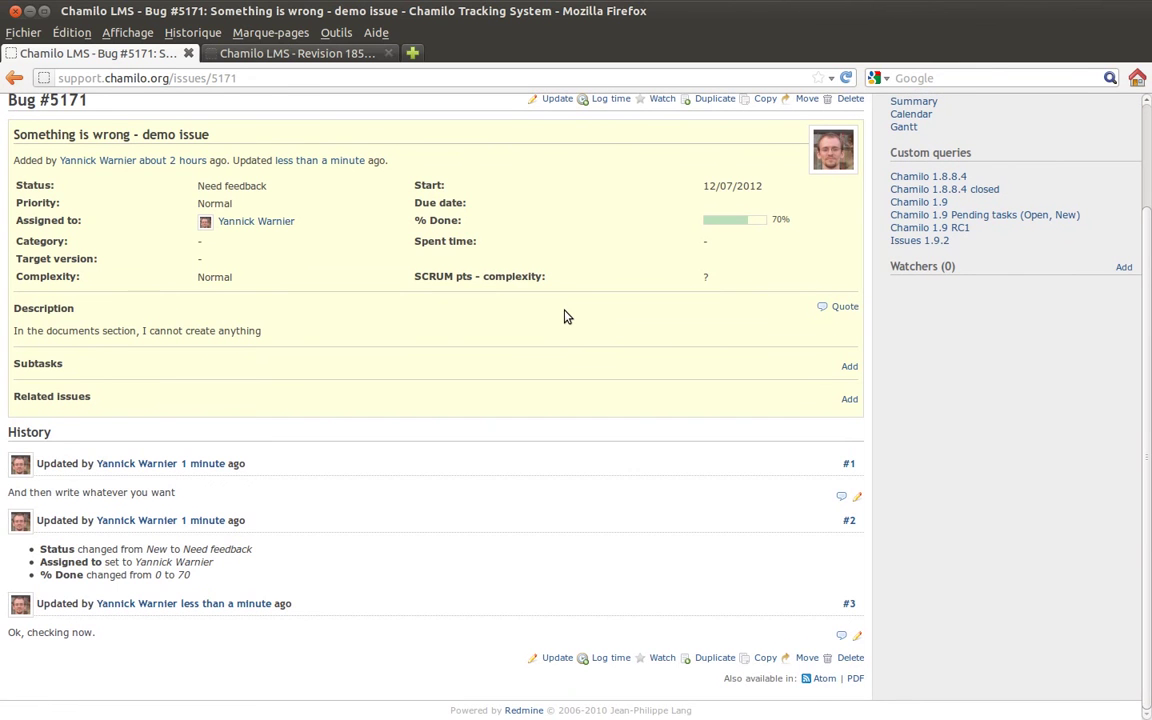
pyautogui.scroll(2, 565, 316)
pyautogui.scroll(-2, 565, 316)
pyautogui.scroll(2, 565, 316)
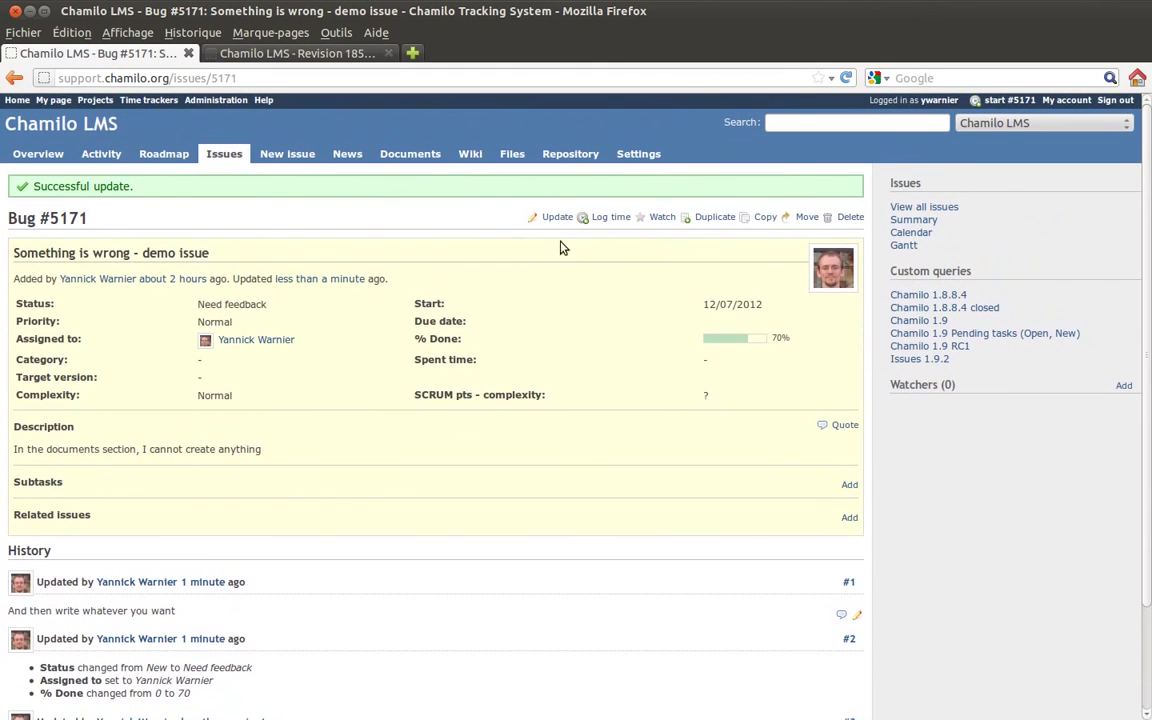
pyautogui.click(558, 218)
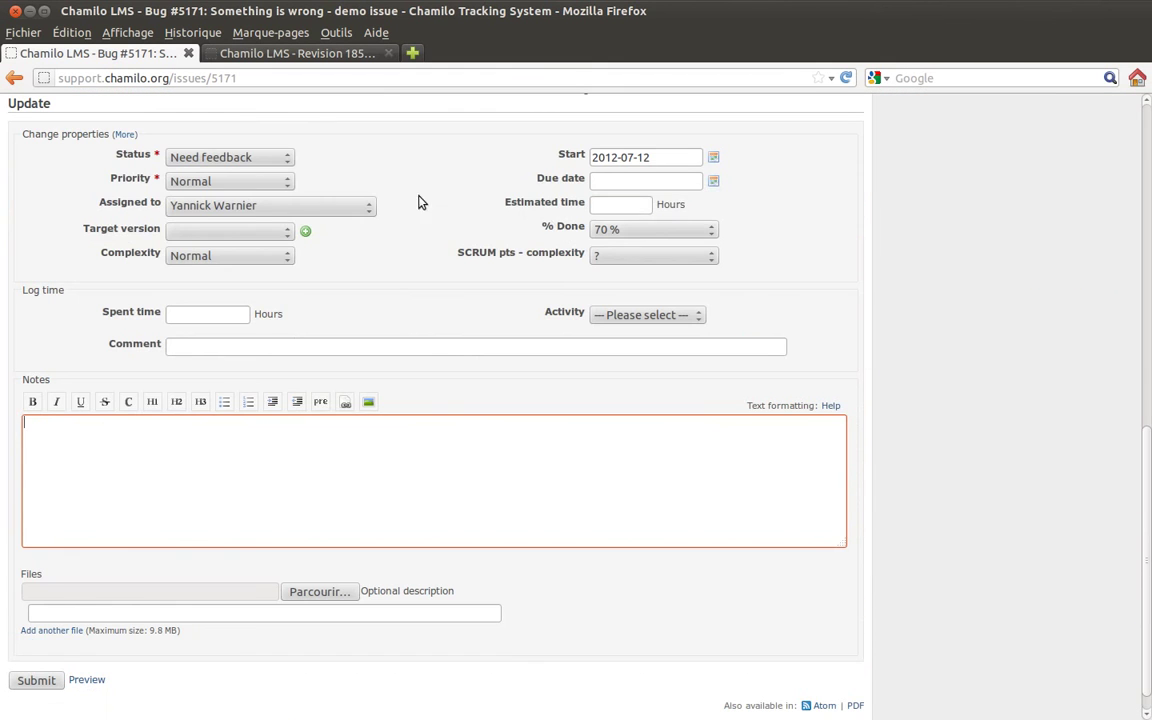
pyautogui.click(222, 157)
pyautogui.click(230, 243)
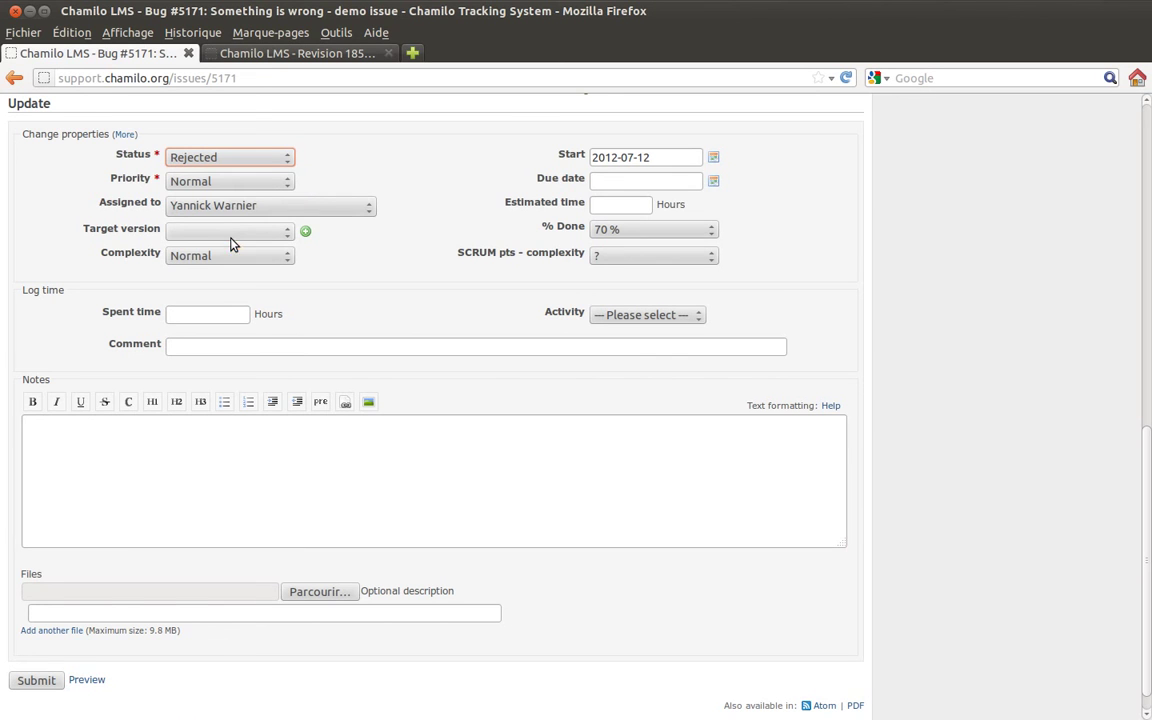
pyautogui.click(38, 681)
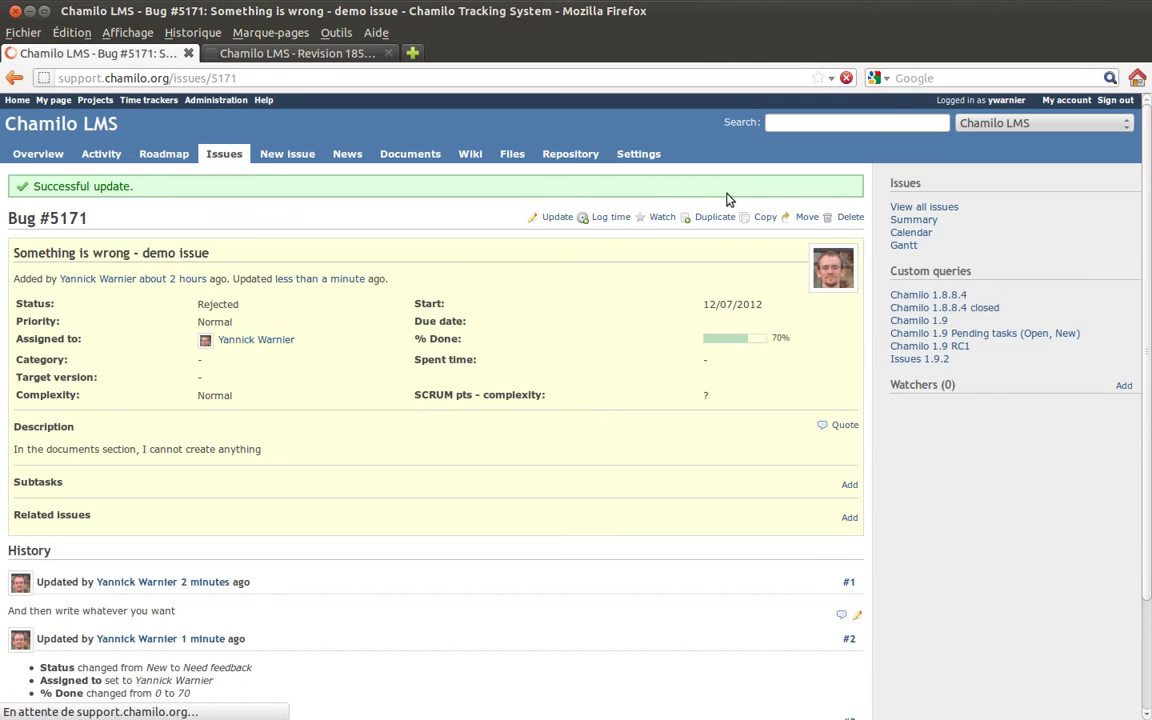
# - Filter the Chamilo LMS issue list to open issues with Author << me >> (92 results)
pyautogui.click(224, 154)
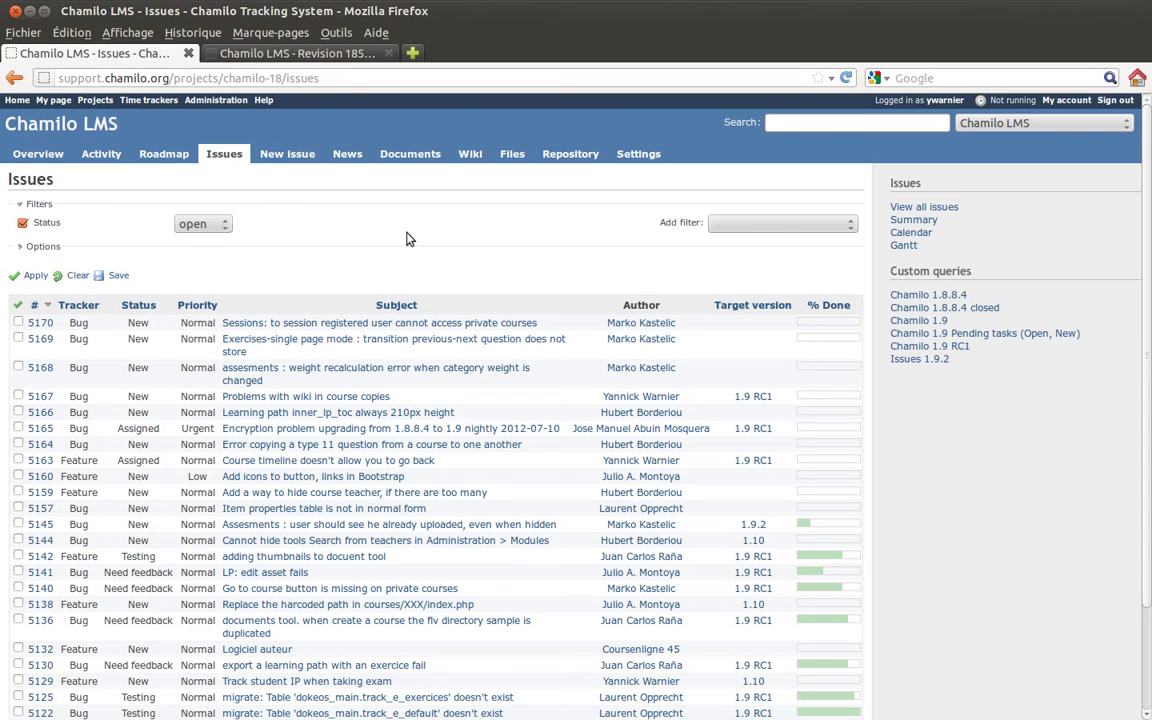
pyautogui.click(783, 228)
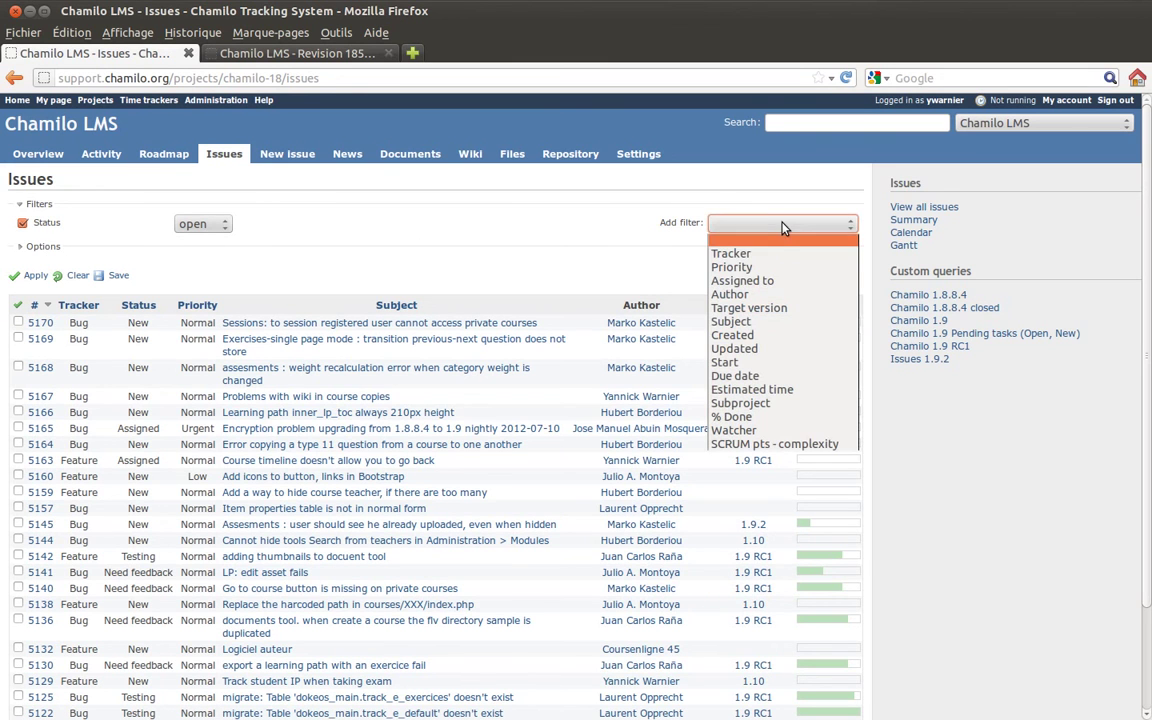
pyautogui.click(765, 297)
pyautogui.click(400, 245)
pyautogui.click(400, 245)
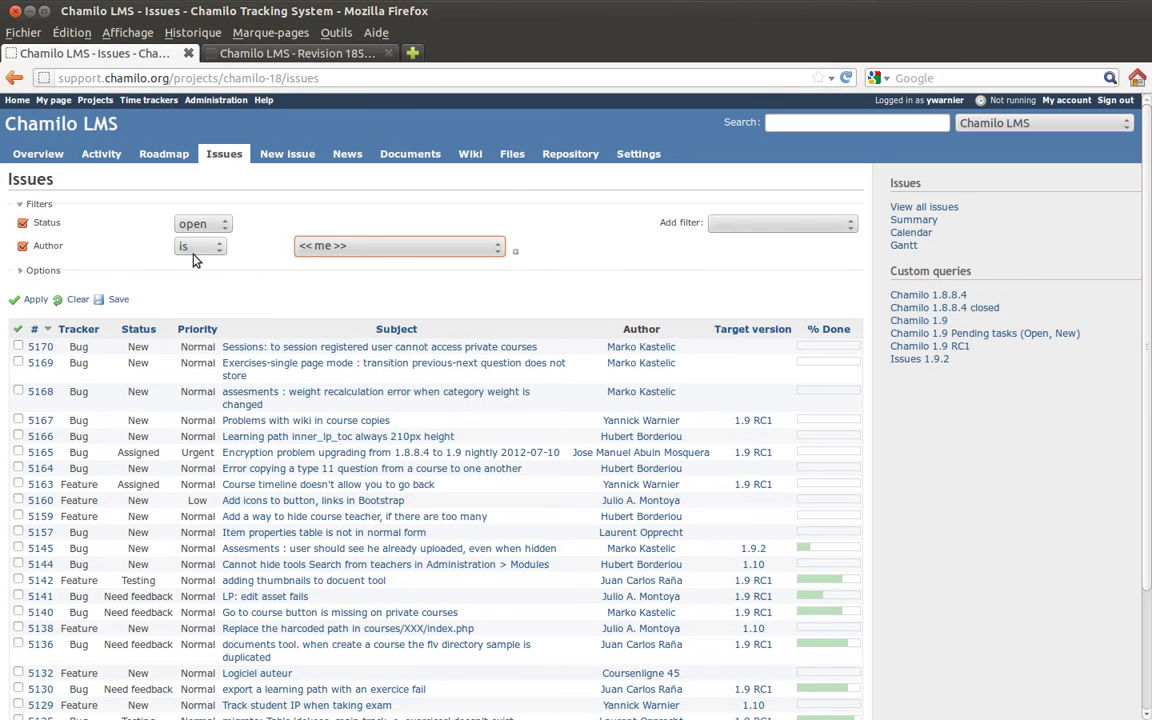
pyautogui.click(38, 300)
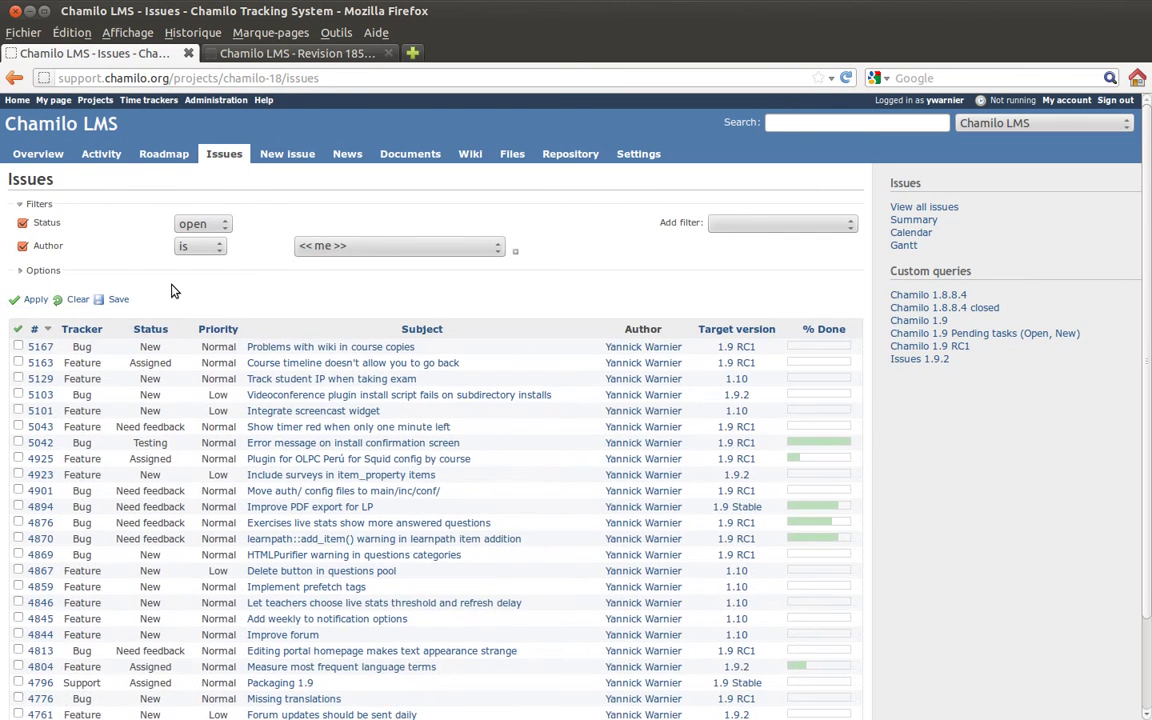
pyautogui.scroll(-2, 620, 313)
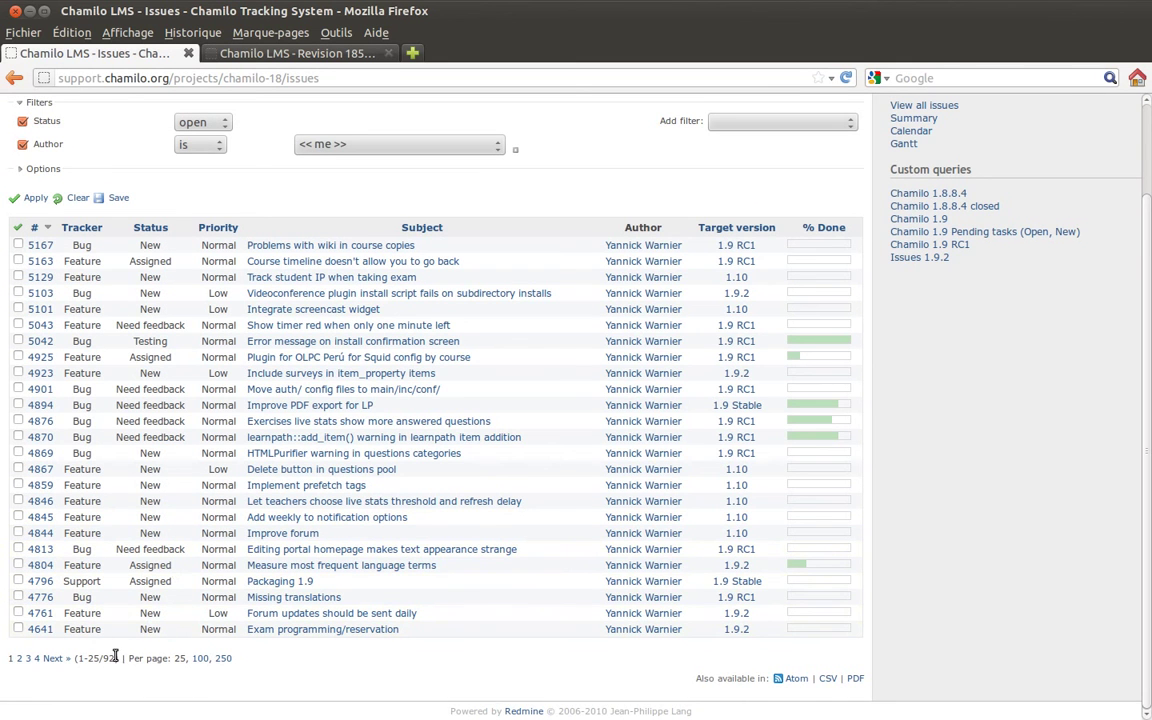
pyautogui.scroll(2, 612, 360)
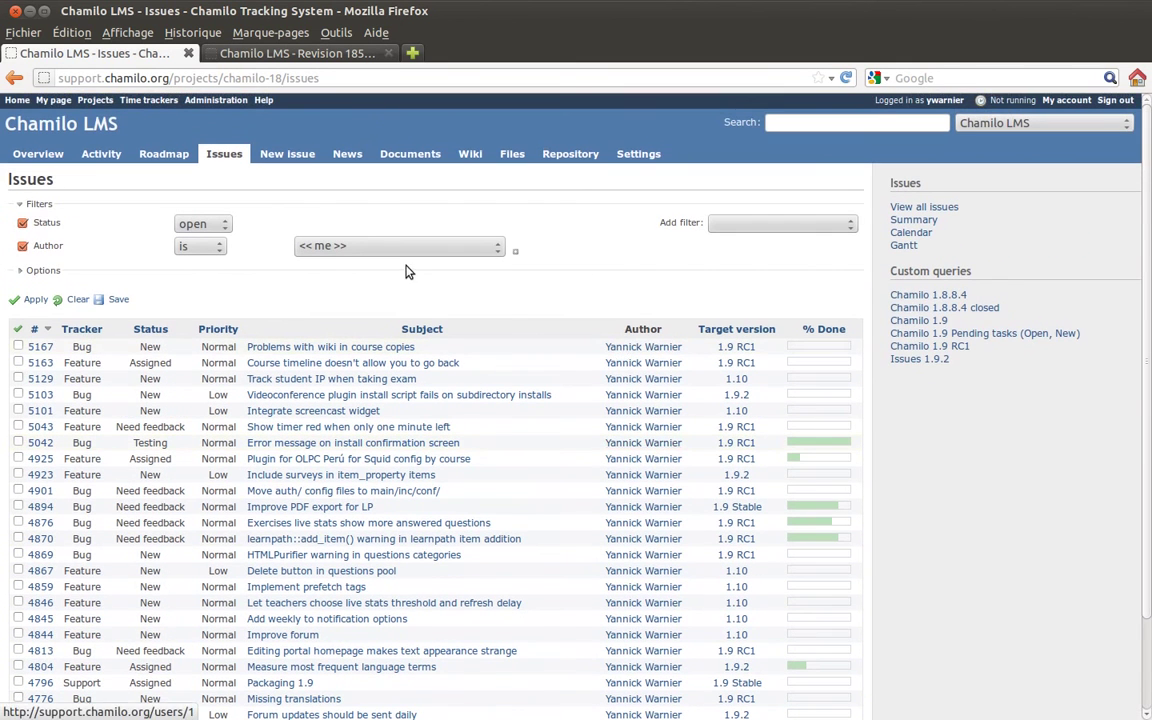
pyautogui.click(743, 227)
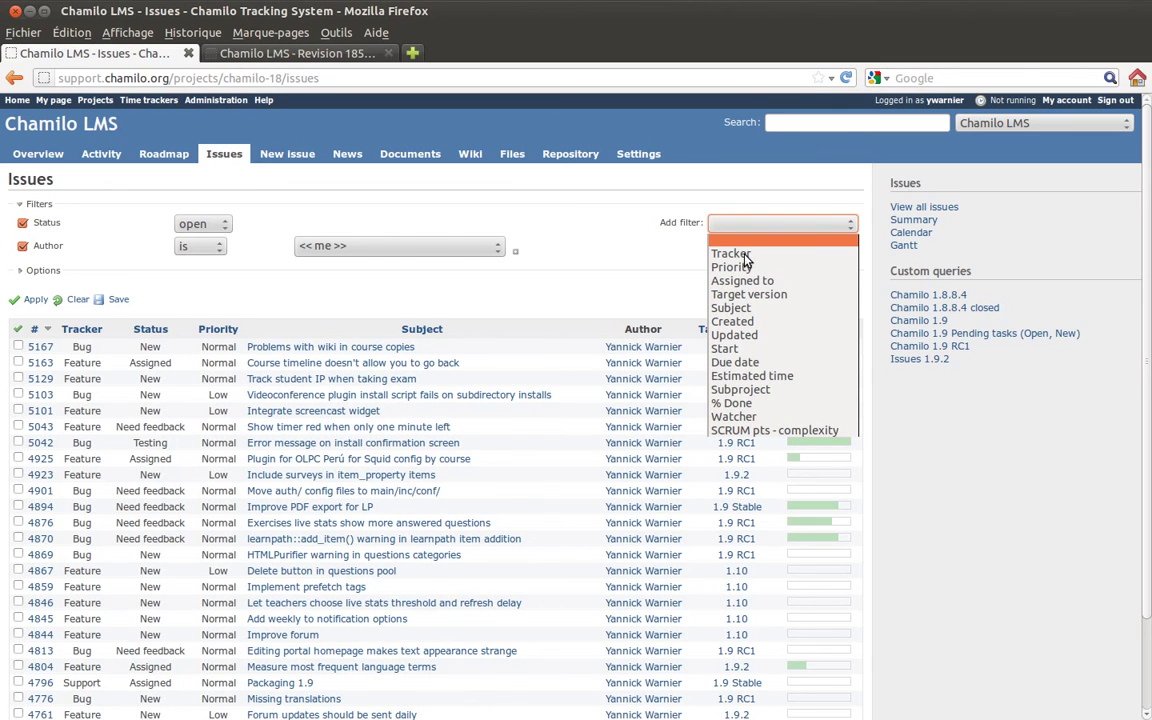
# - Add a target version filter to narrow the list to 27 RC1 issues, then start saving the query
pyautogui.click(748, 294)
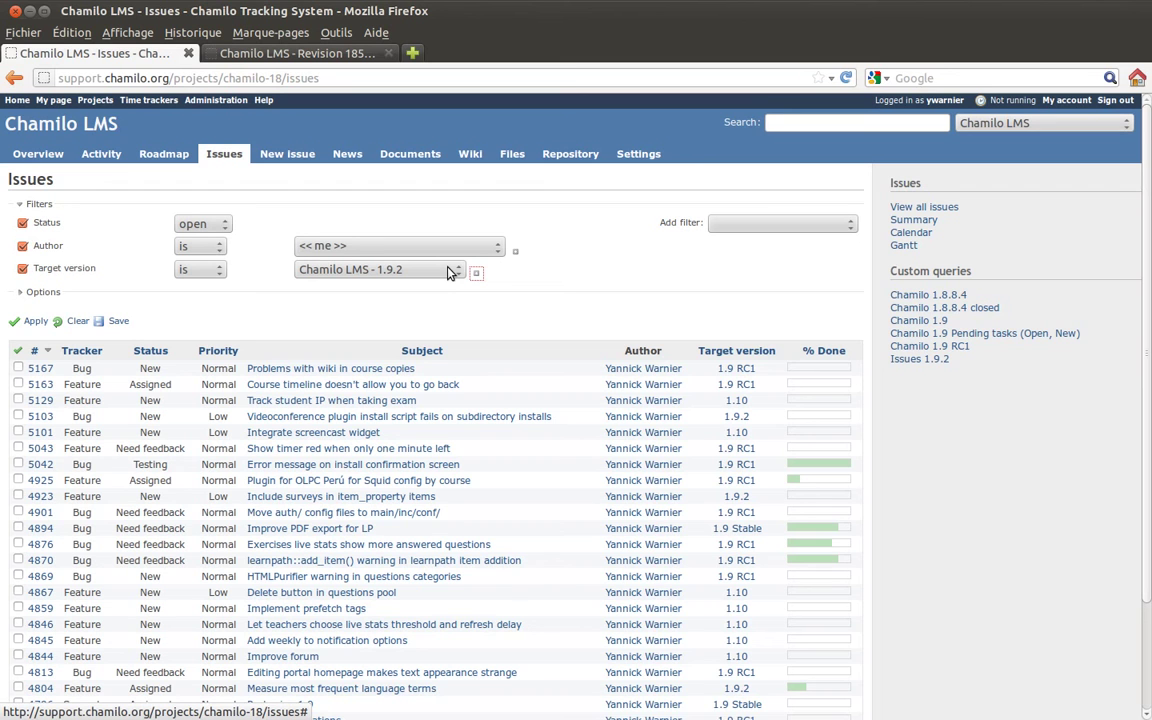
pyautogui.click(476, 272)
pyautogui.click(512, 281)
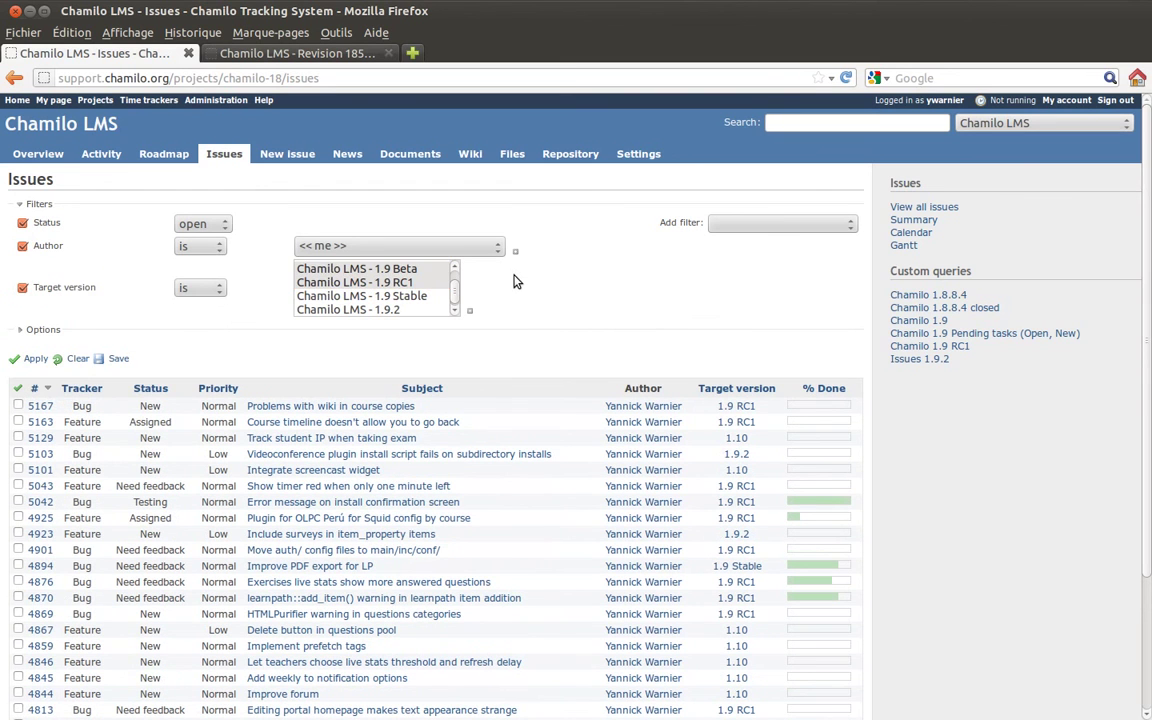
pyautogui.click(36, 358)
pyautogui.scroll(-3, 160, 310)
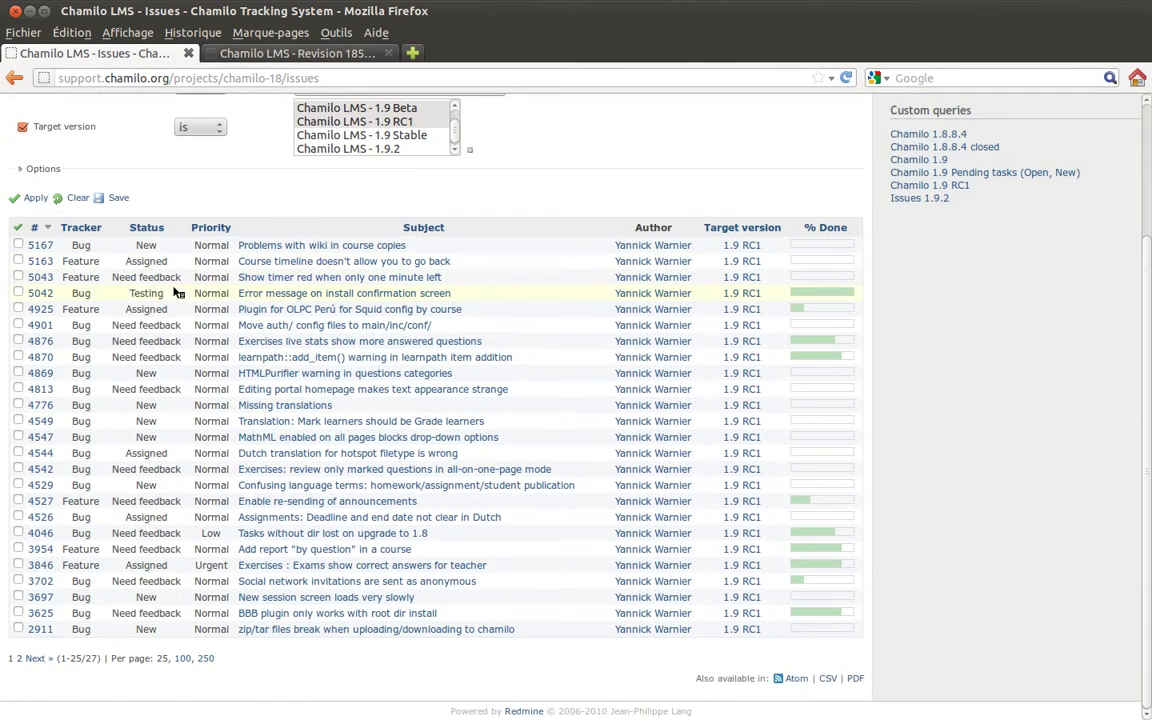
pyautogui.scroll(1, 255, 187)
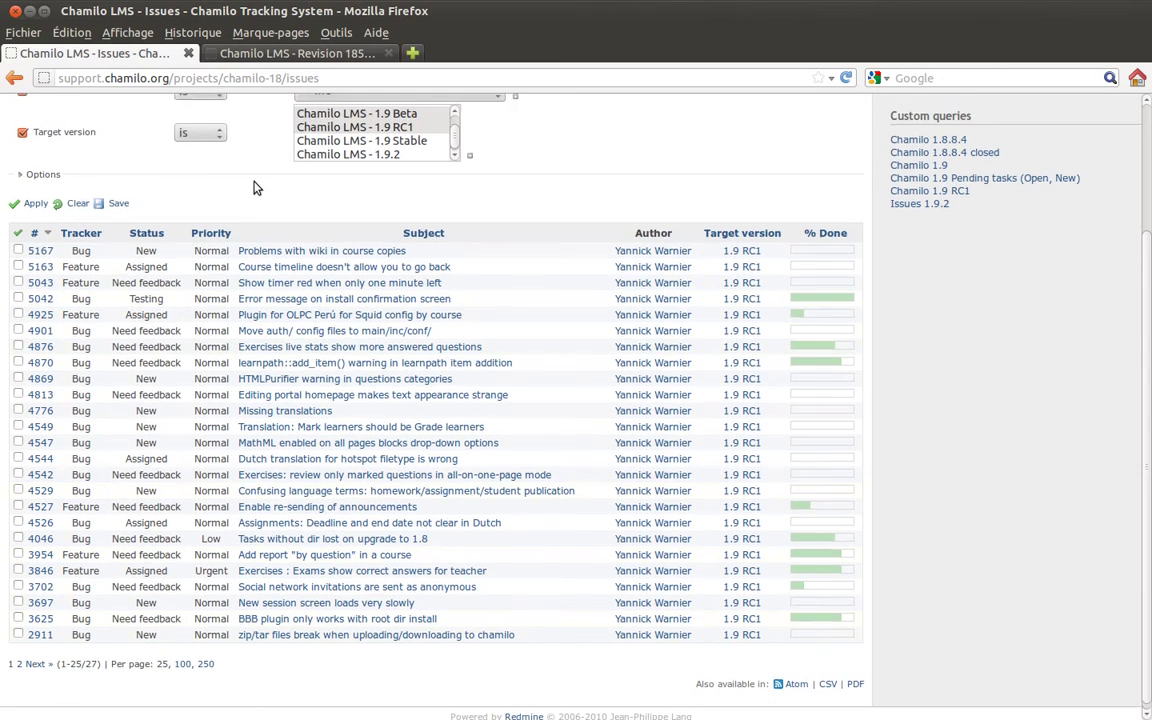
pyautogui.scroll(3, 255, 187)
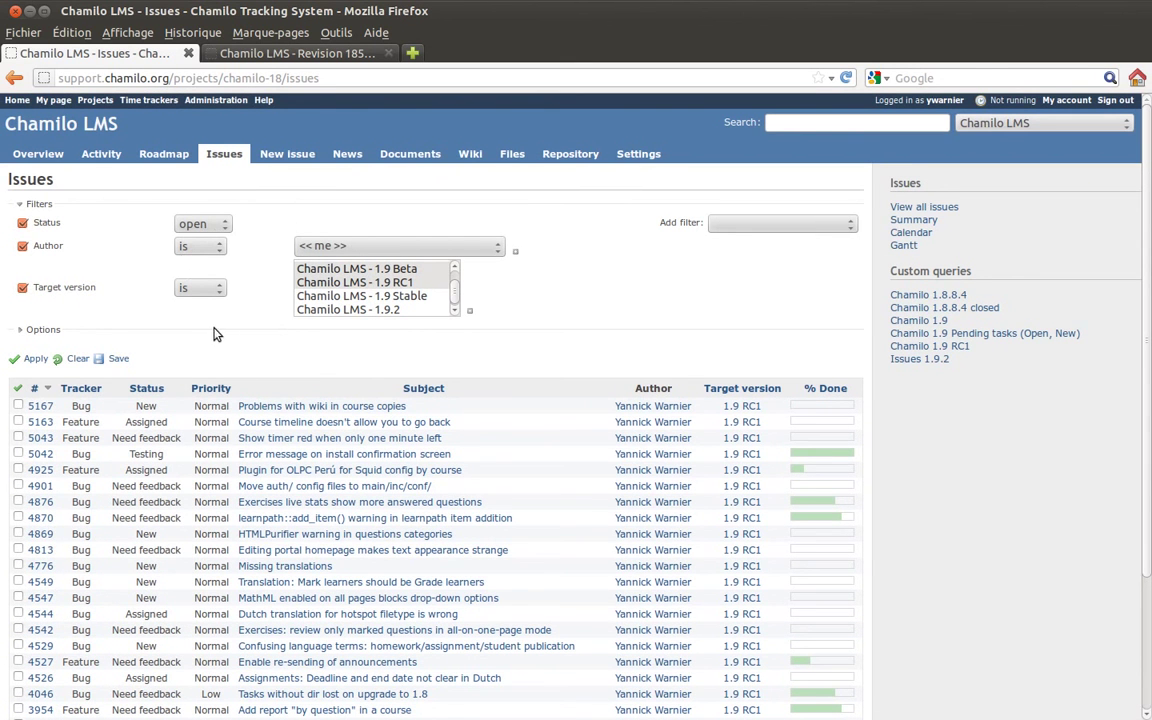
pyautogui.click(120, 358)
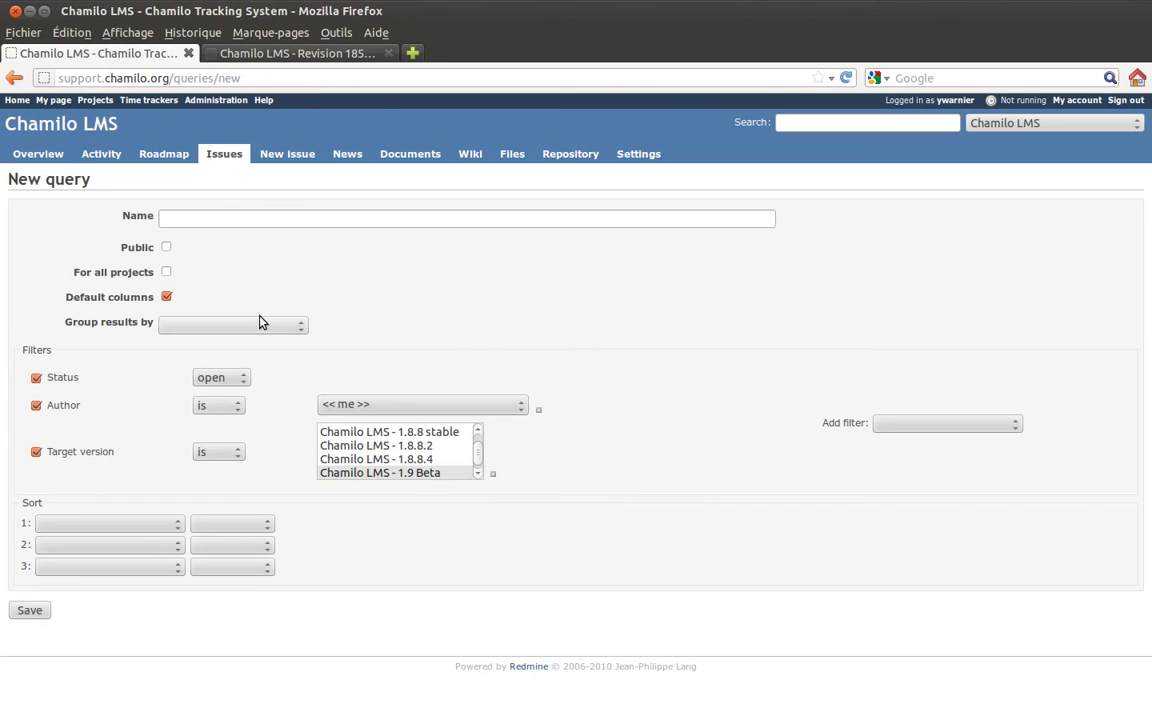
# - Name the query with the user's first name plus 'For RC1' and mark it Public
pyautogui.click(249, 216)
pyautogui.write('Yannick For RC1')
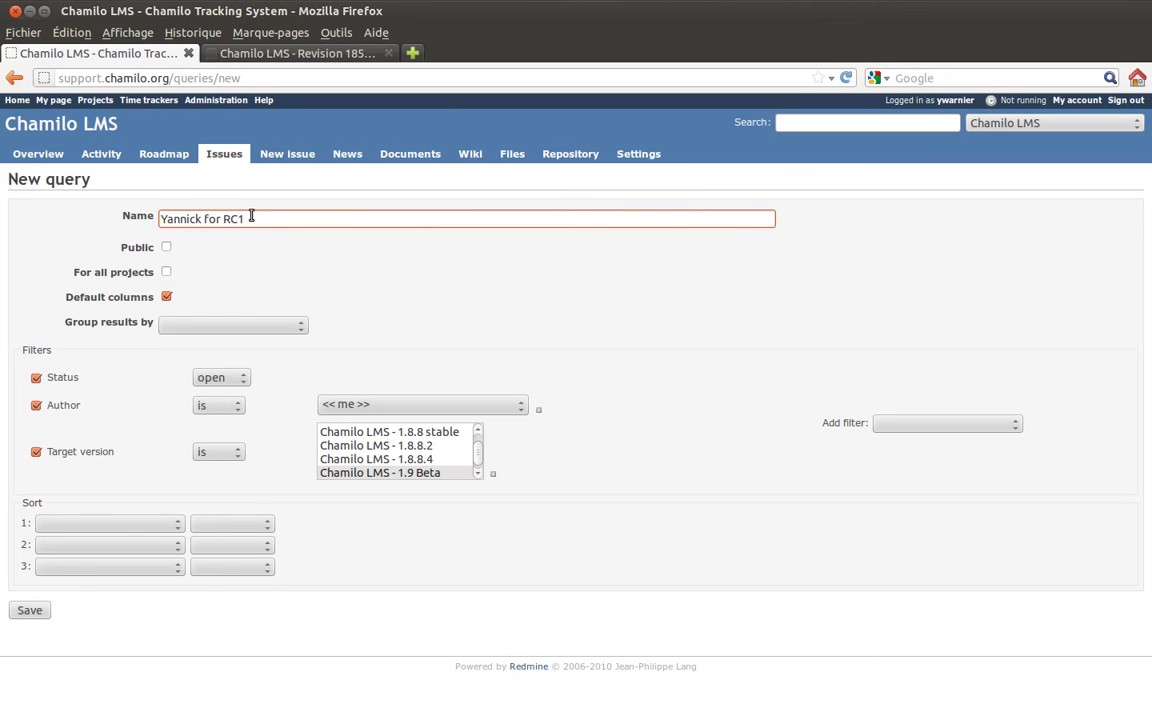
pyautogui.moveTo(163, 218); pyautogui.dragTo(249, 221)
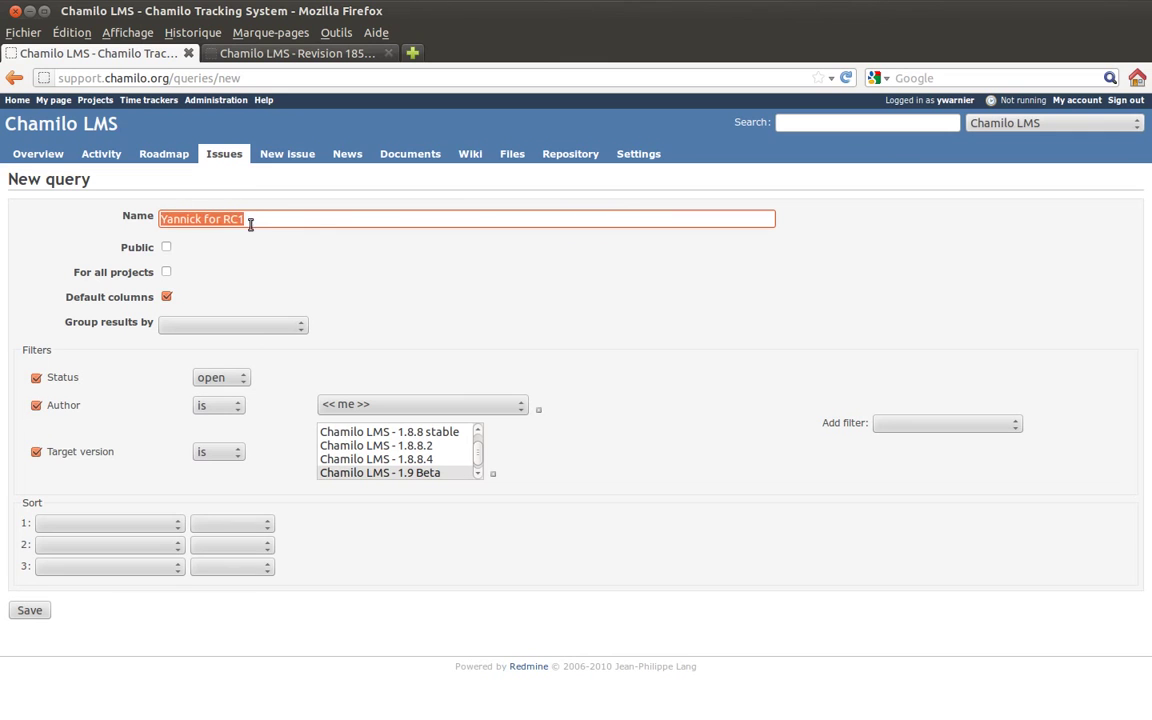
pyautogui.click(257, 222)
pyautogui.click(166, 247)
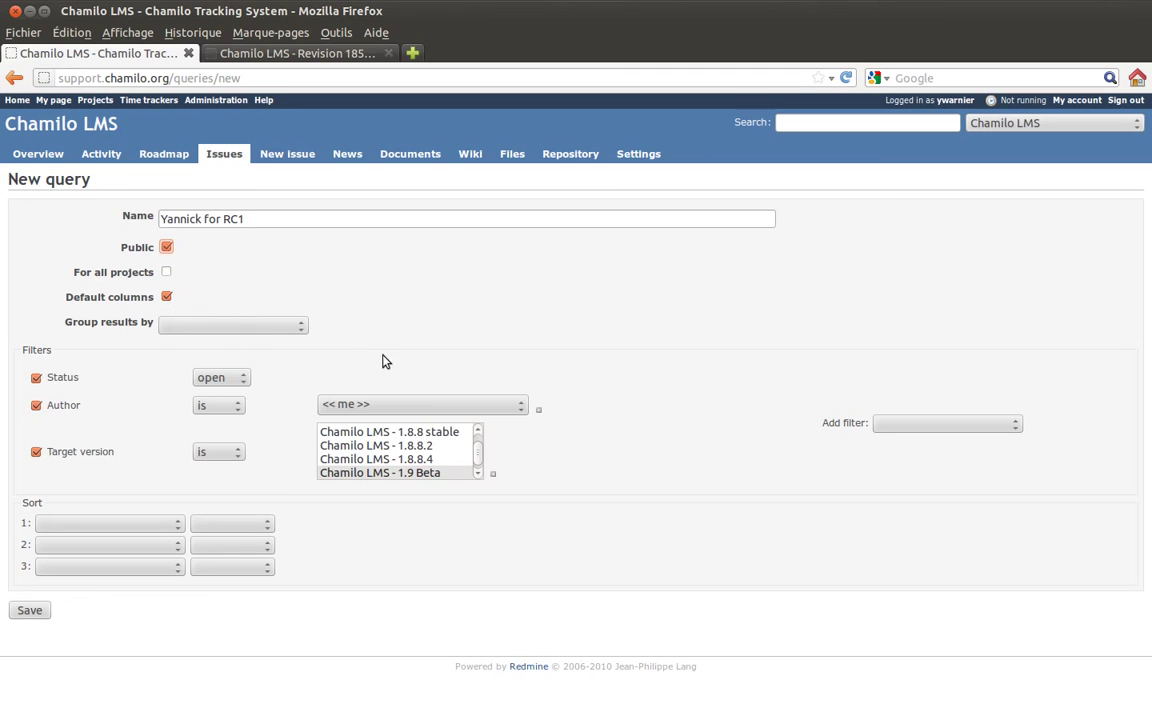
# - Leave the query's Group results by and Sort settings empty
pyautogui.click(228, 326)
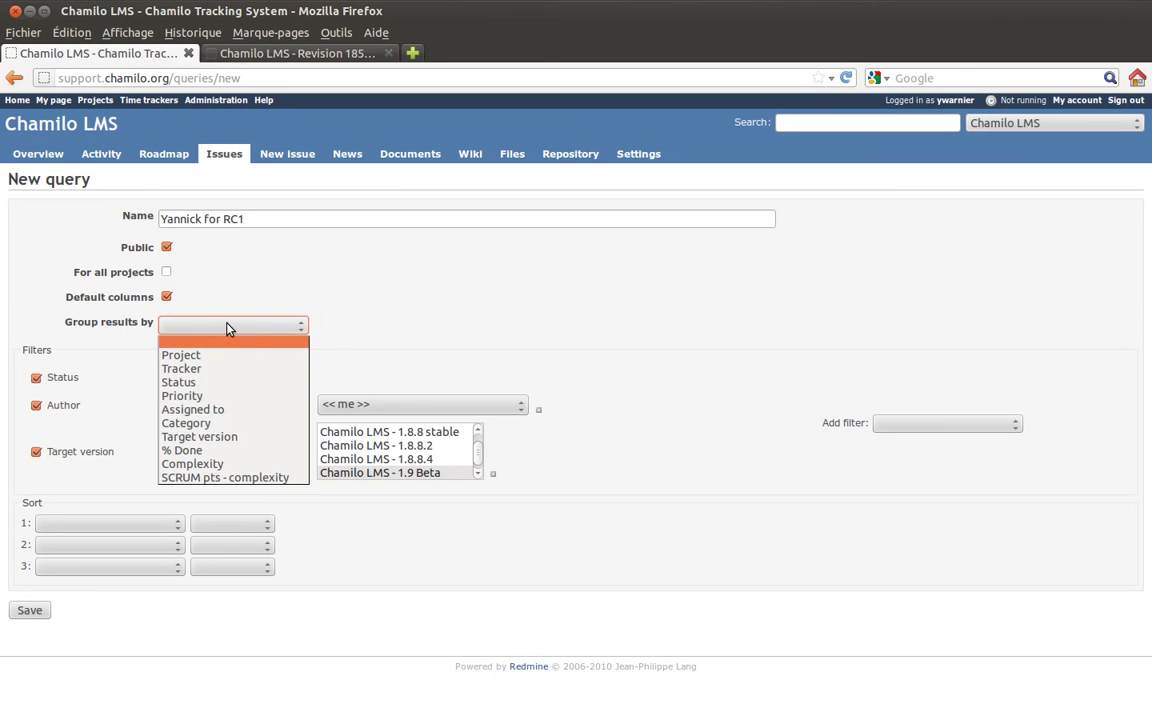
pyautogui.click(222, 324)
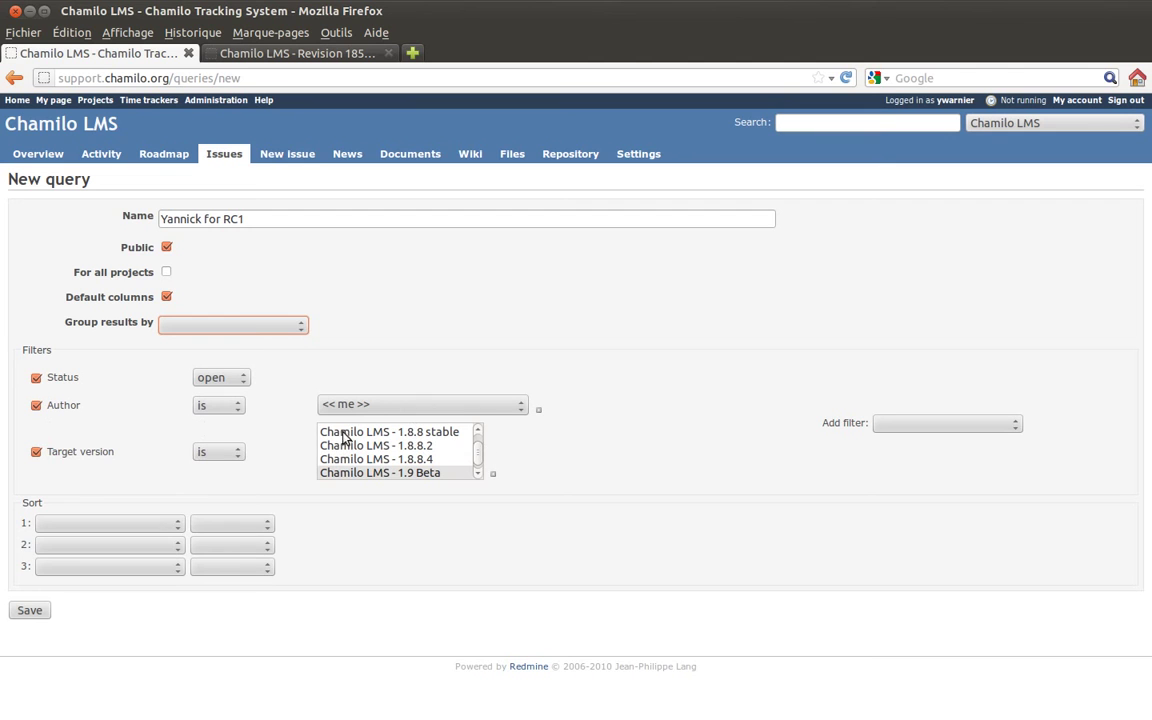
pyautogui.click(178, 528)
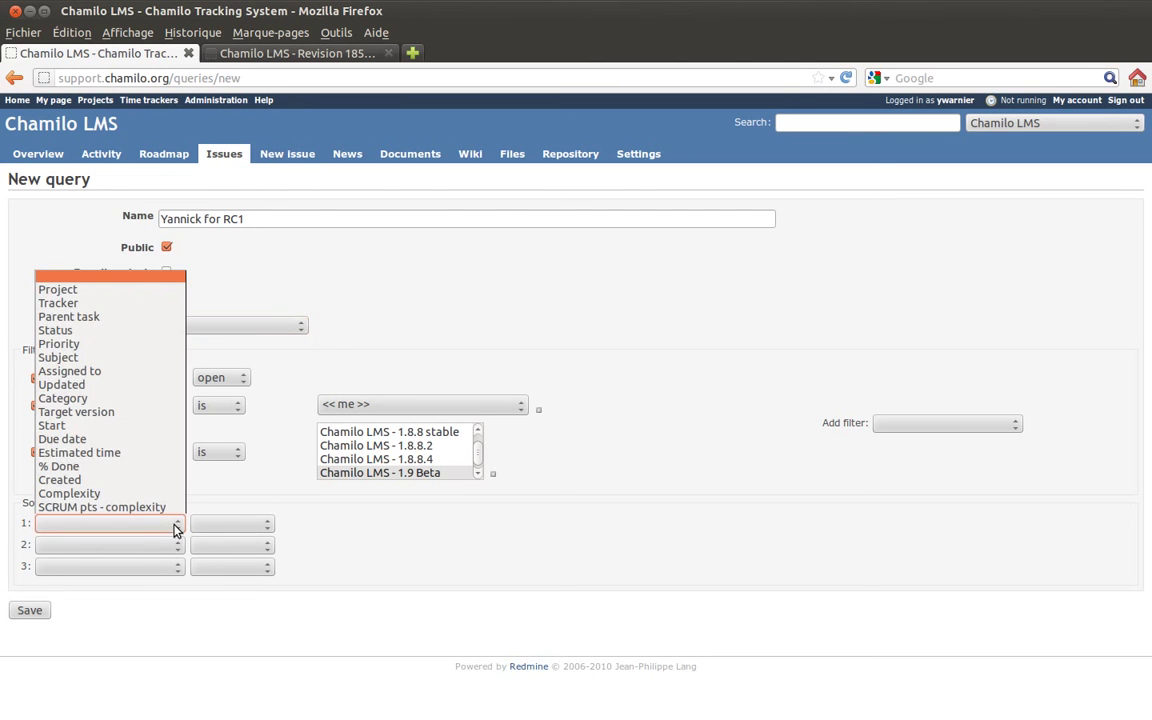
pyautogui.click(406, 618)
pyautogui.click(270, 525)
pyautogui.click(272, 527)
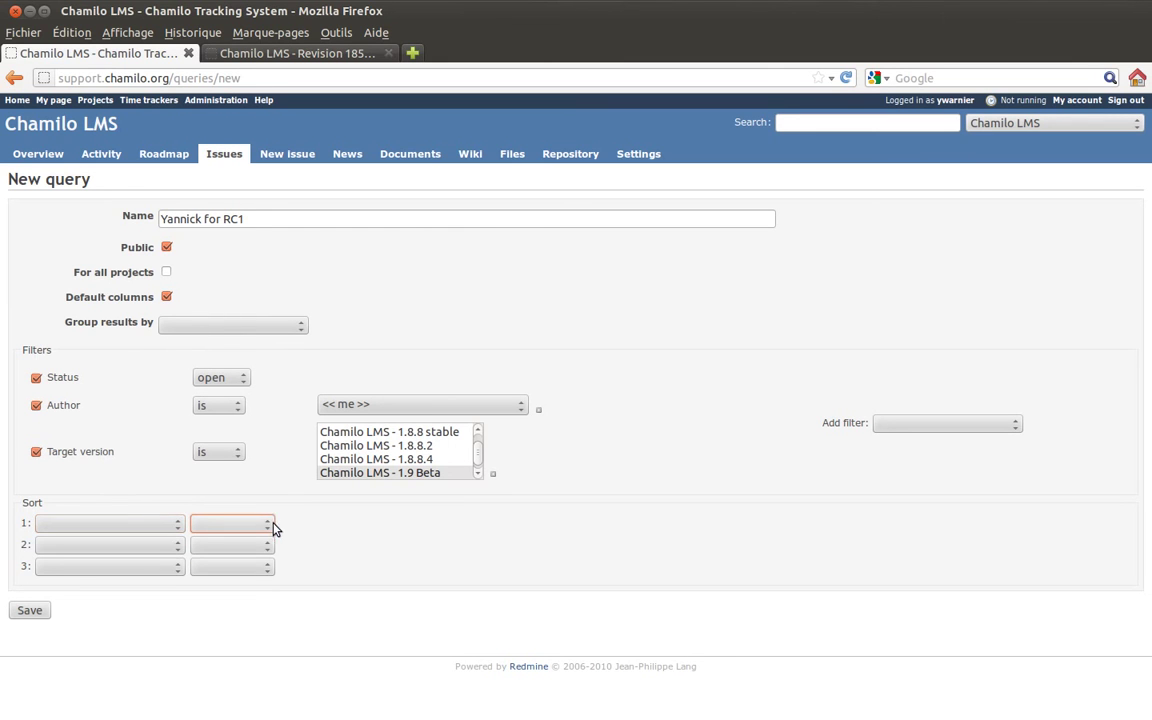
# - Save the RC1 query, reopen it under Custom queries, and delete it, confirming with OK
pyautogui.click(29, 611)
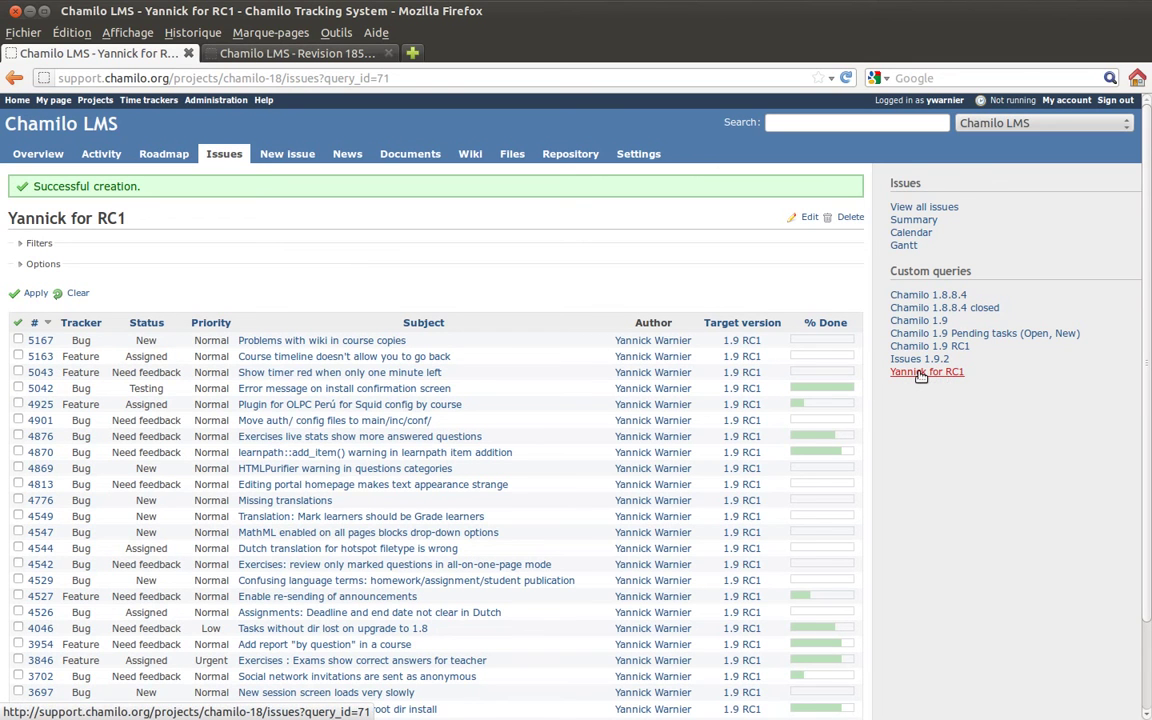
pyautogui.click(920, 373)
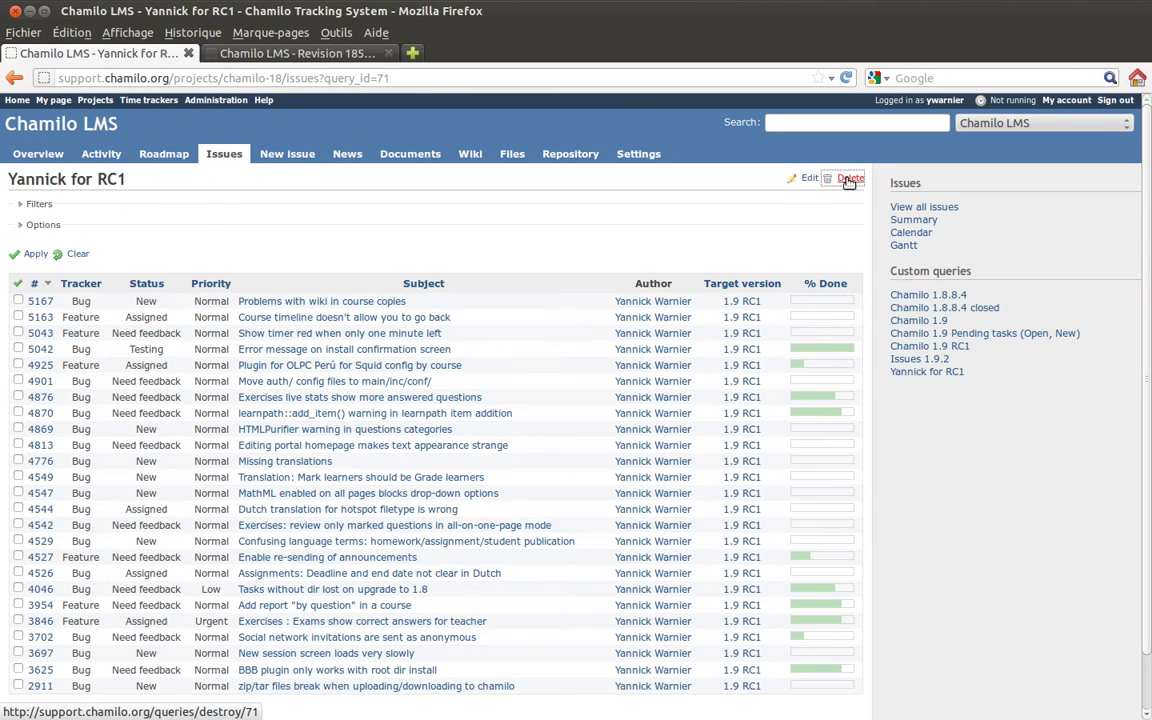
pyautogui.click(849, 180)
pyautogui.click(631, 370)
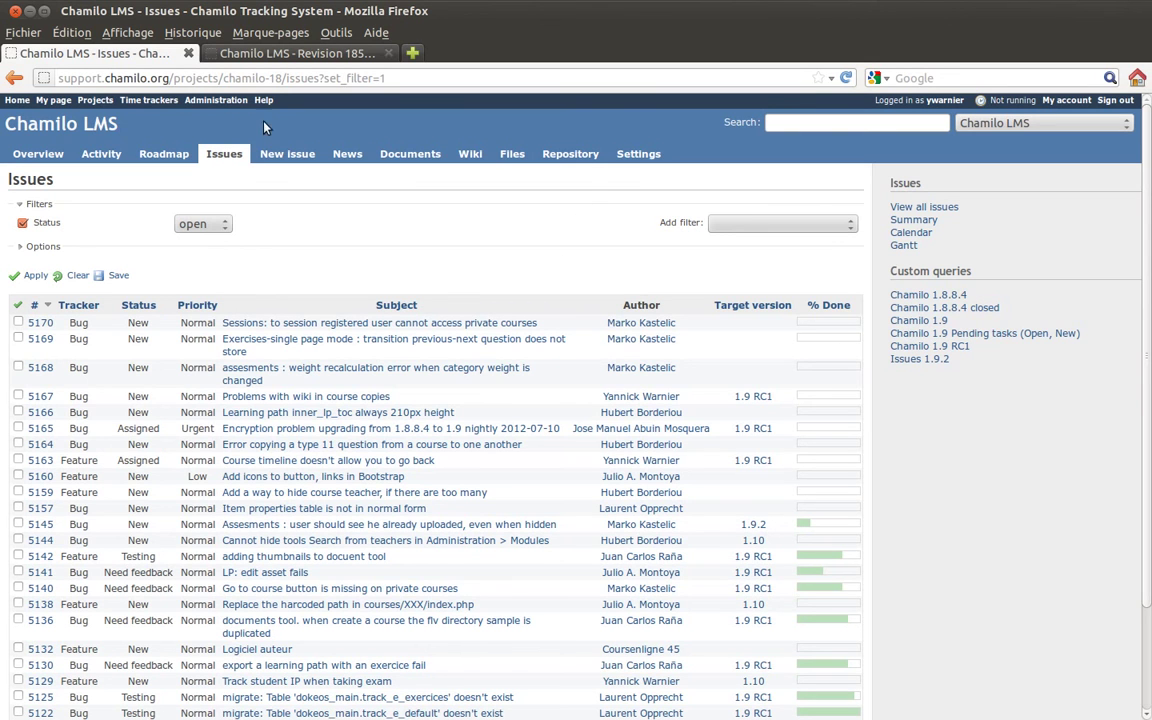
pyautogui.click(200, 101)
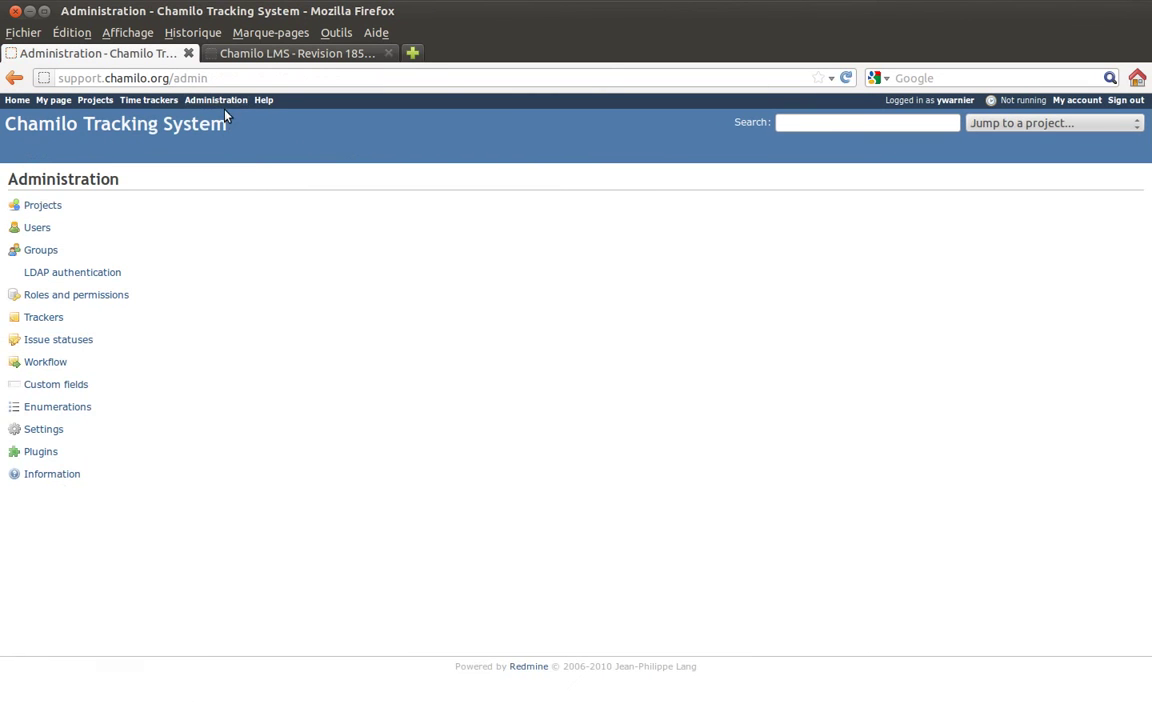
pyautogui.click(44, 456)
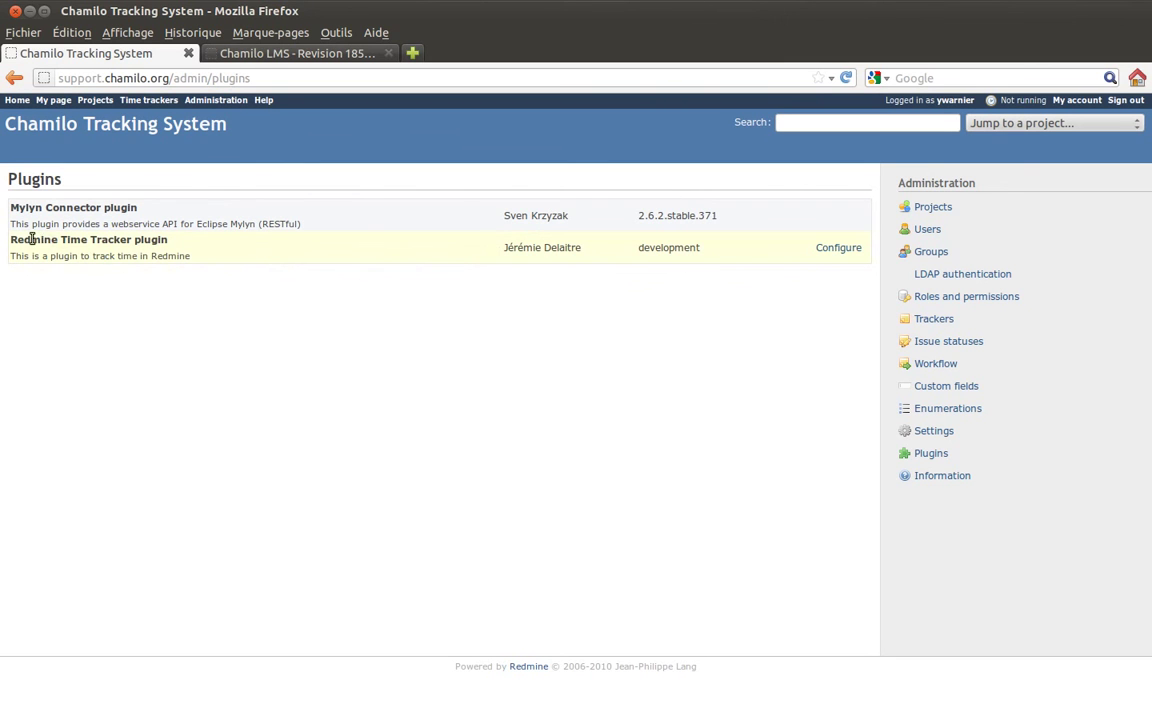
pyautogui.moveTo(9, 241); pyautogui.dragTo(242, 252)
pyautogui.click(242, 252)
pyautogui.hotkey('alt', 'Left')
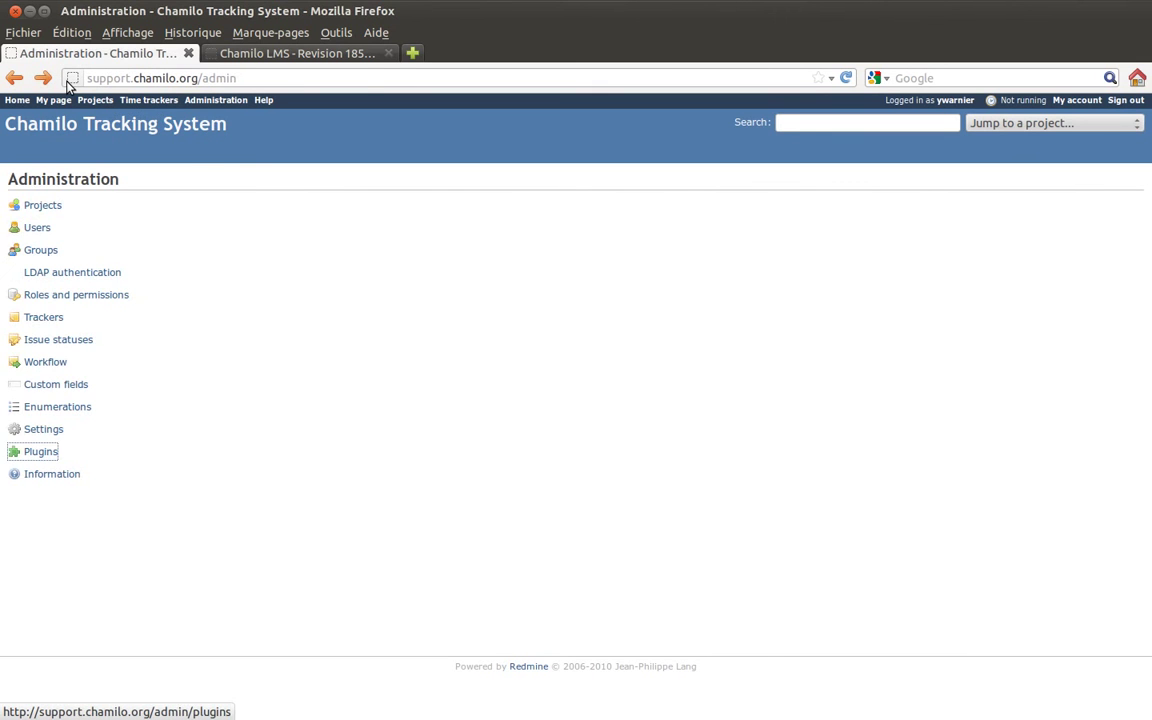
pyautogui.hotkey('alt', 'Left')
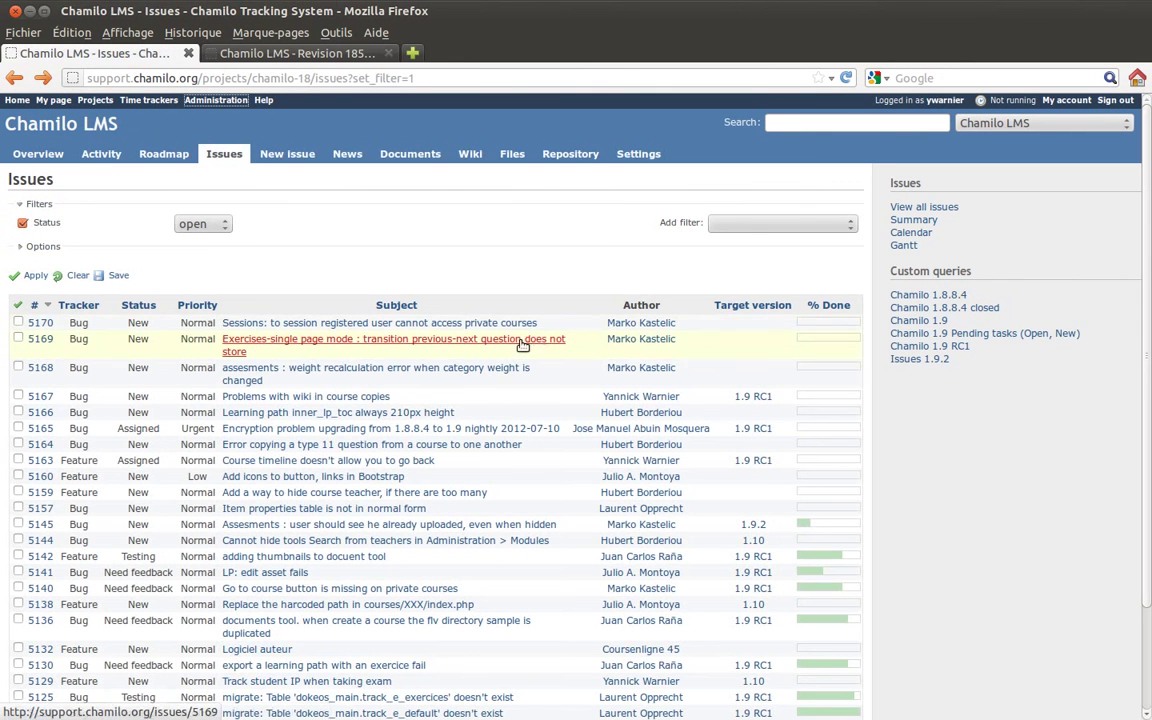
# - Open bug #5167, start its timer, then stop it to get a 0.01-hour Spent time form
pyautogui.click(352, 400)
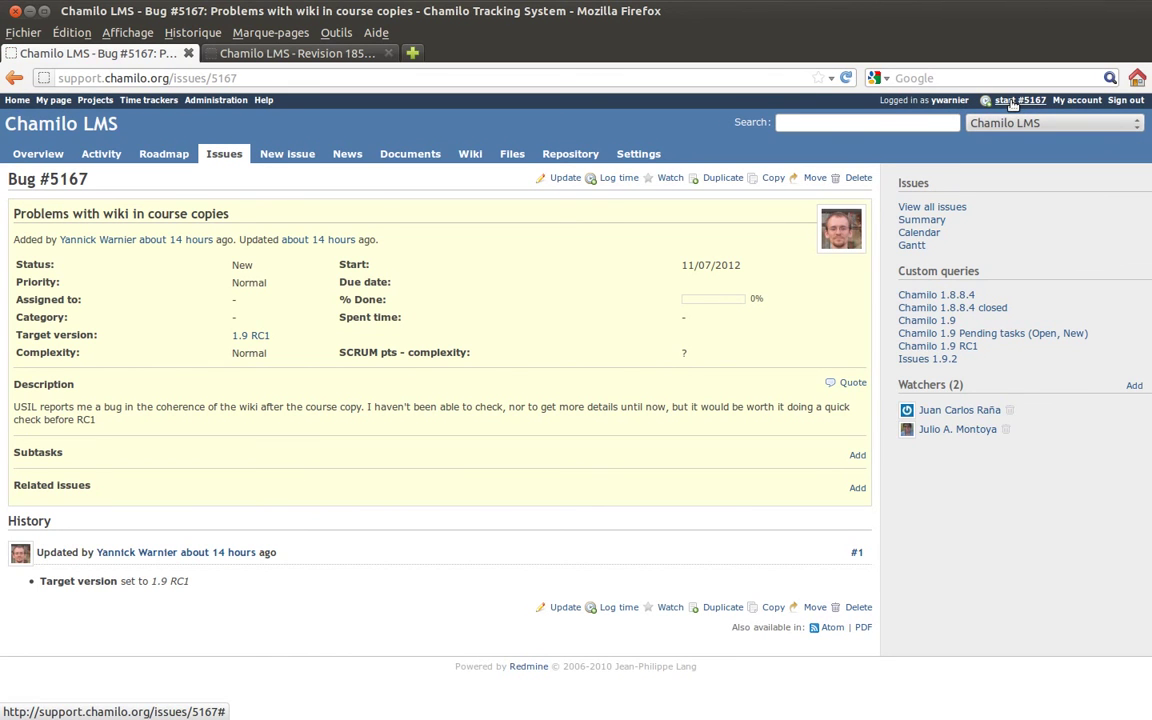
pyautogui.click(1011, 102)
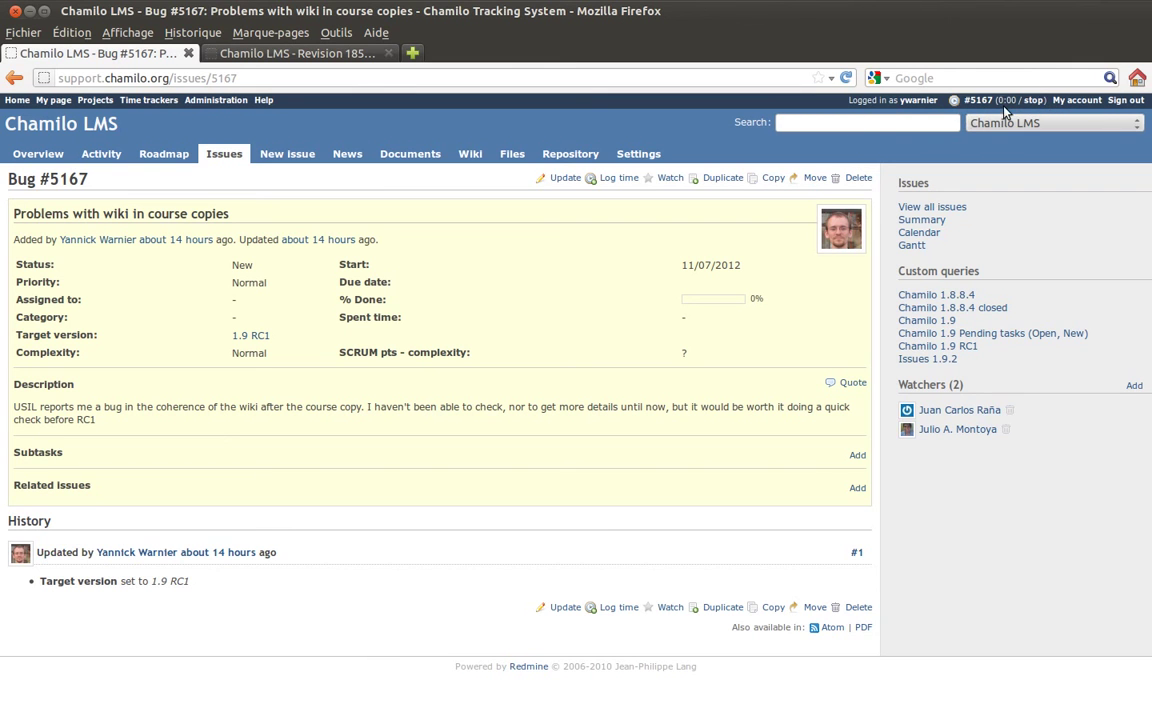
pyautogui.click(1035, 101)
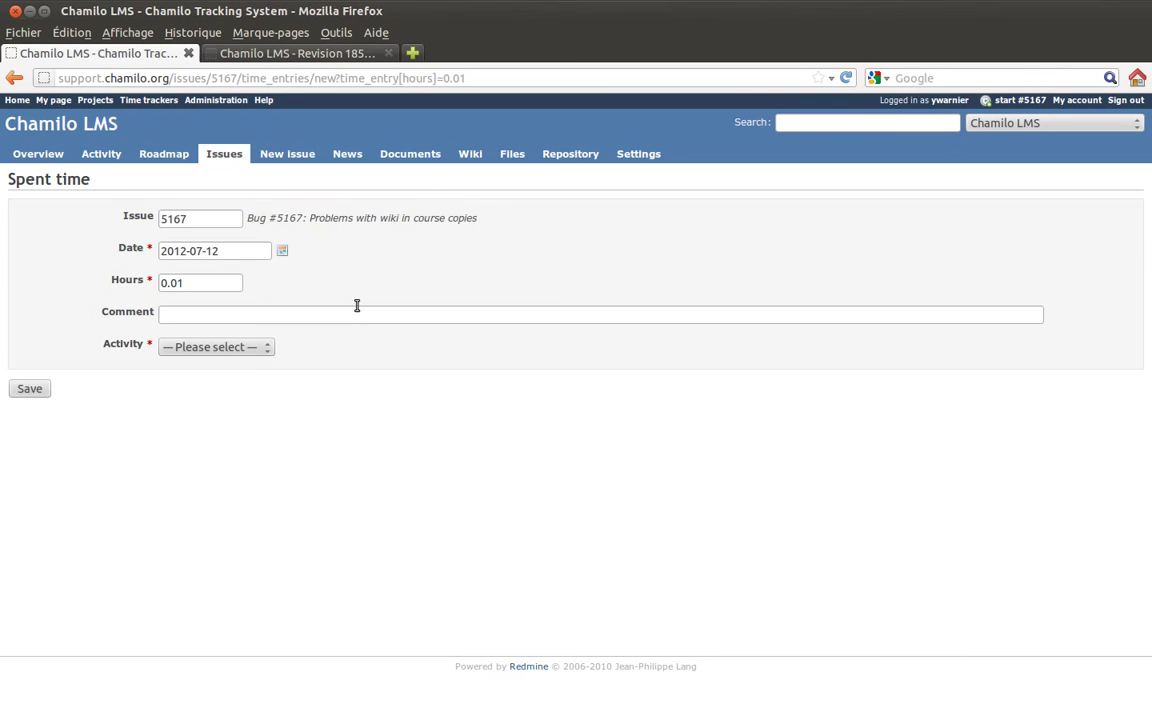
# - Give the time entry the comment 'Counted time for nothing', keeping 0.01 hours
pyautogui.click(198, 283)
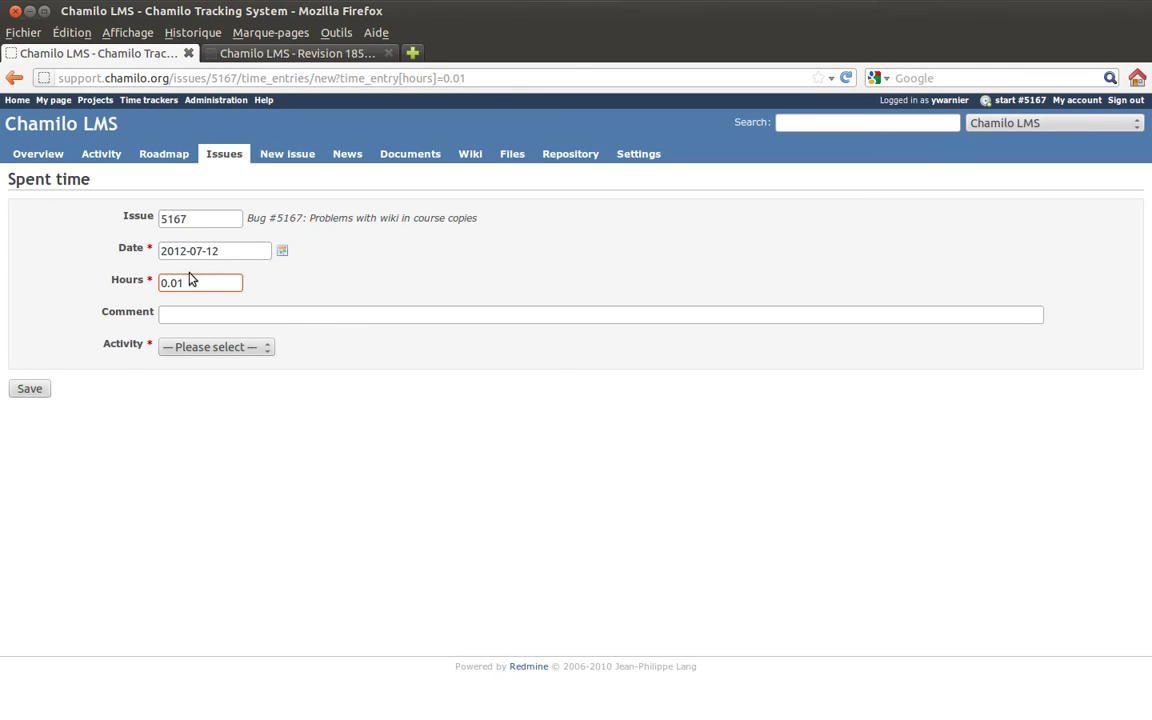
pyautogui.moveTo(198, 283); pyautogui.dragTo(113, 281)
pyautogui.click(216, 282)
pyautogui.click(199, 312)
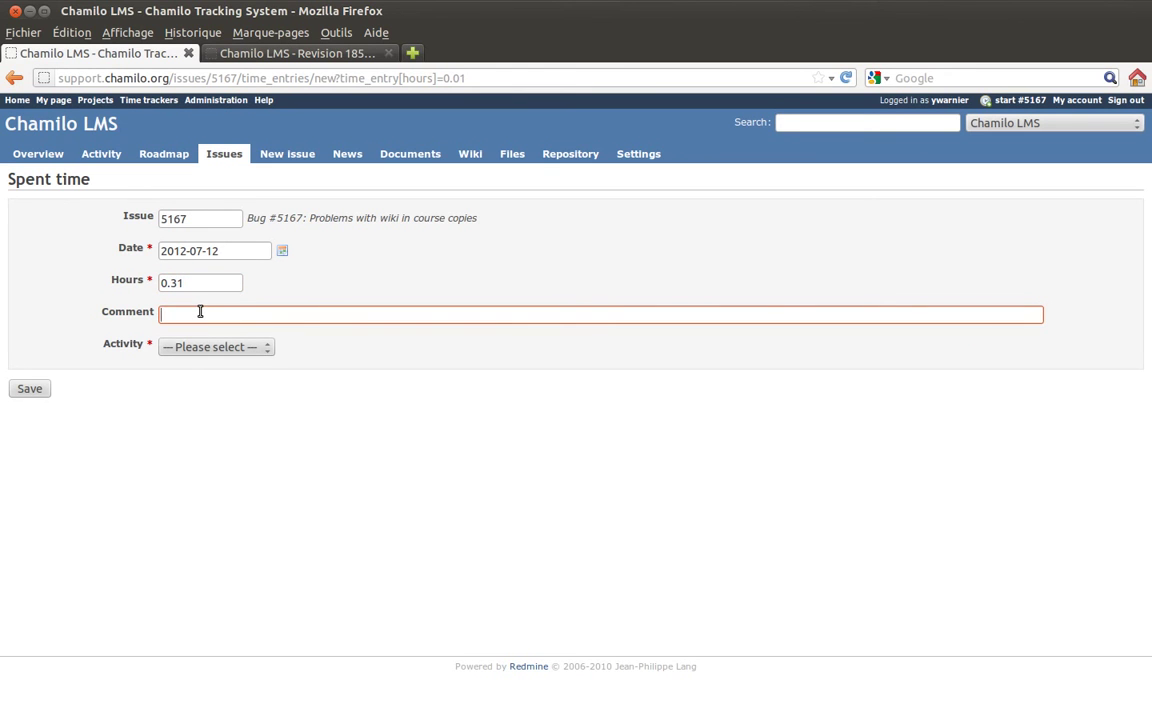
pyautogui.write('Counted time for nothin')
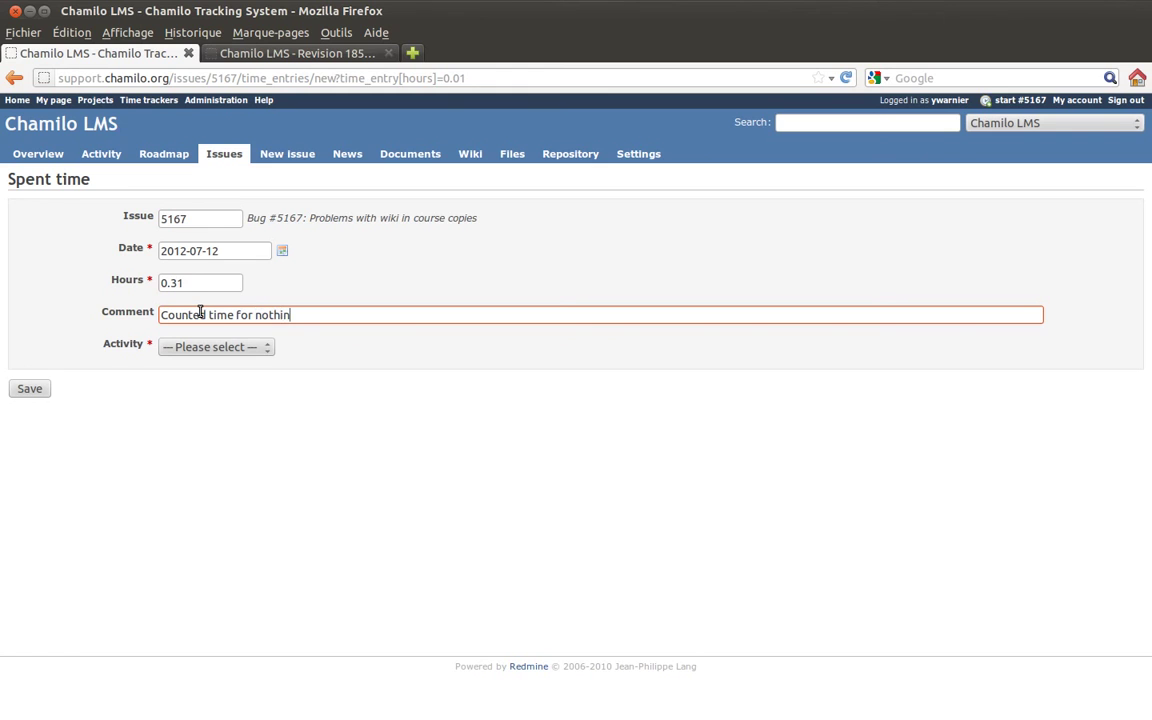
pyautogui.write('g')
pyautogui.click(174, 282)
pyautogui.write('0')
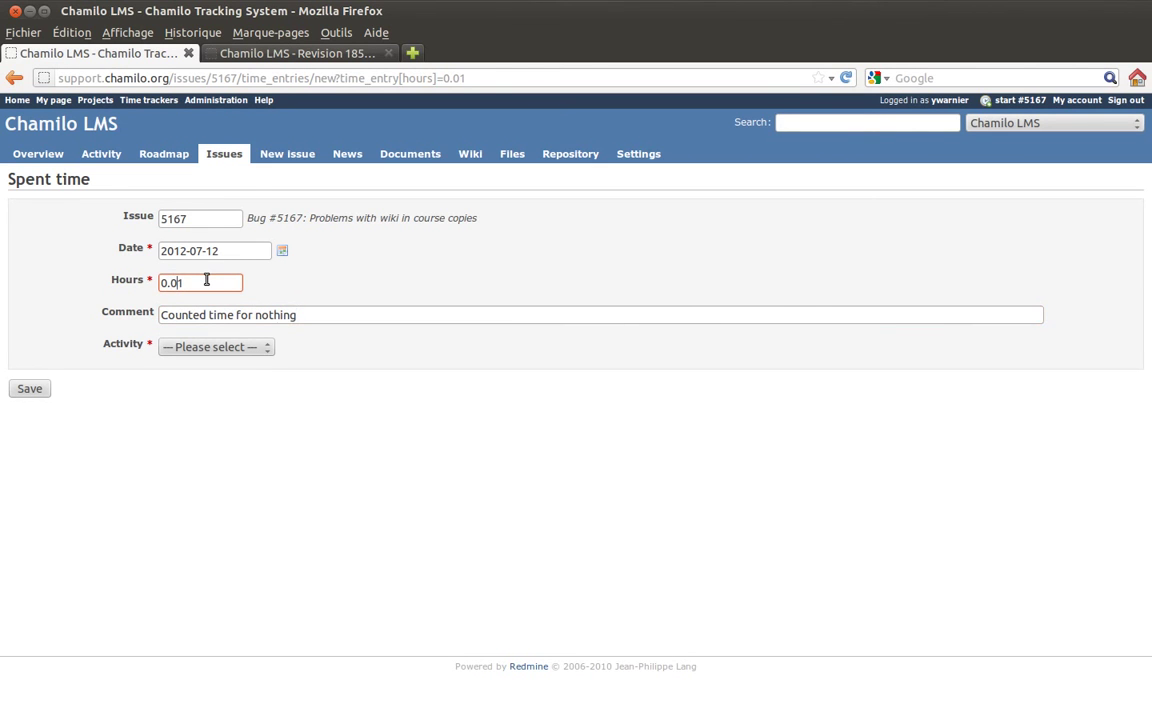
pyautogui.click(279, 268)
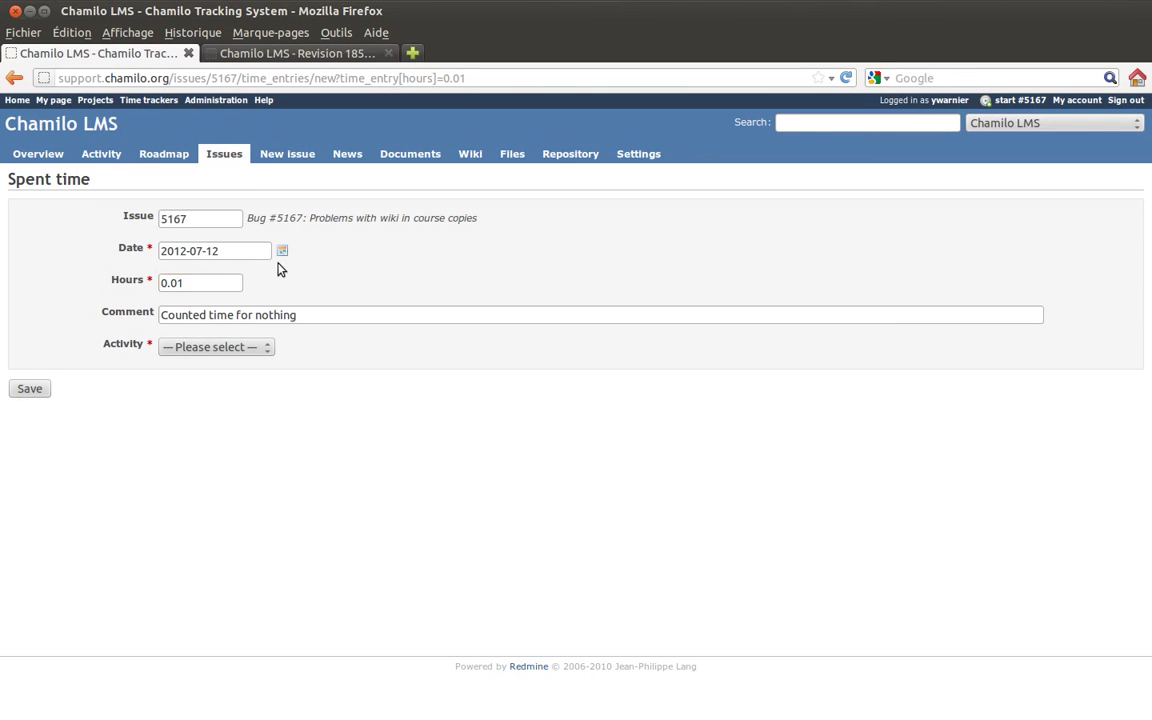
# - Set the time entry's activity to Support and save it
pyautogui.click(258, 352)
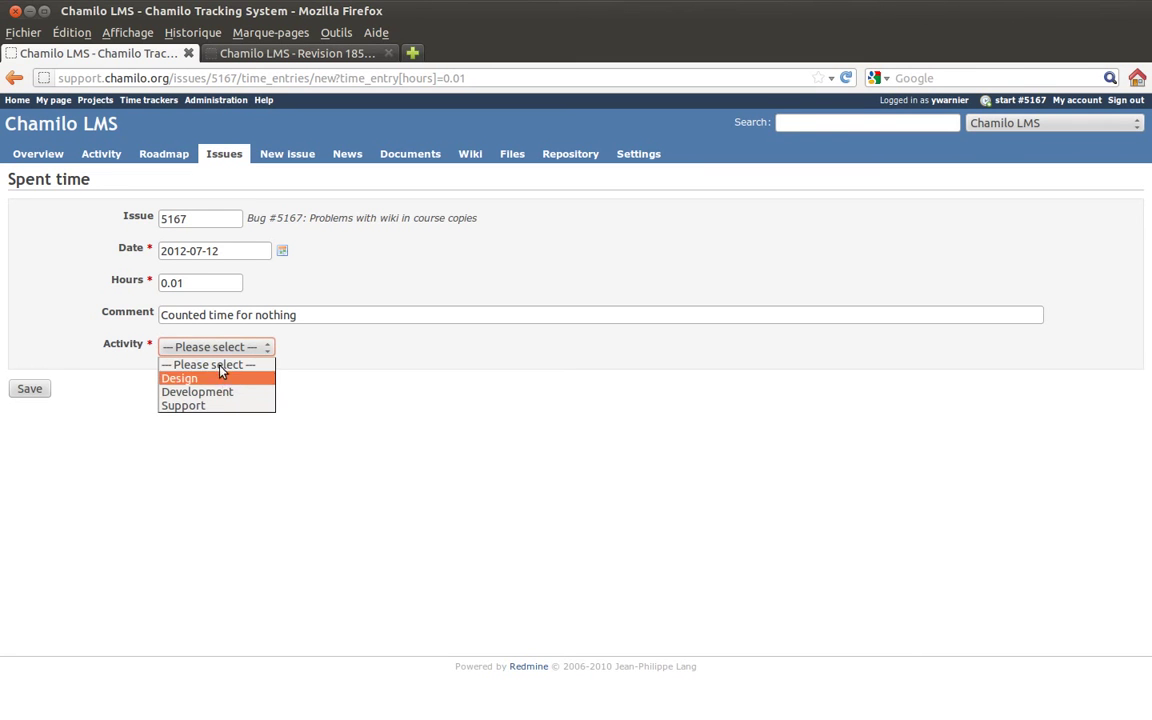
pyautogui.click(220, 393)
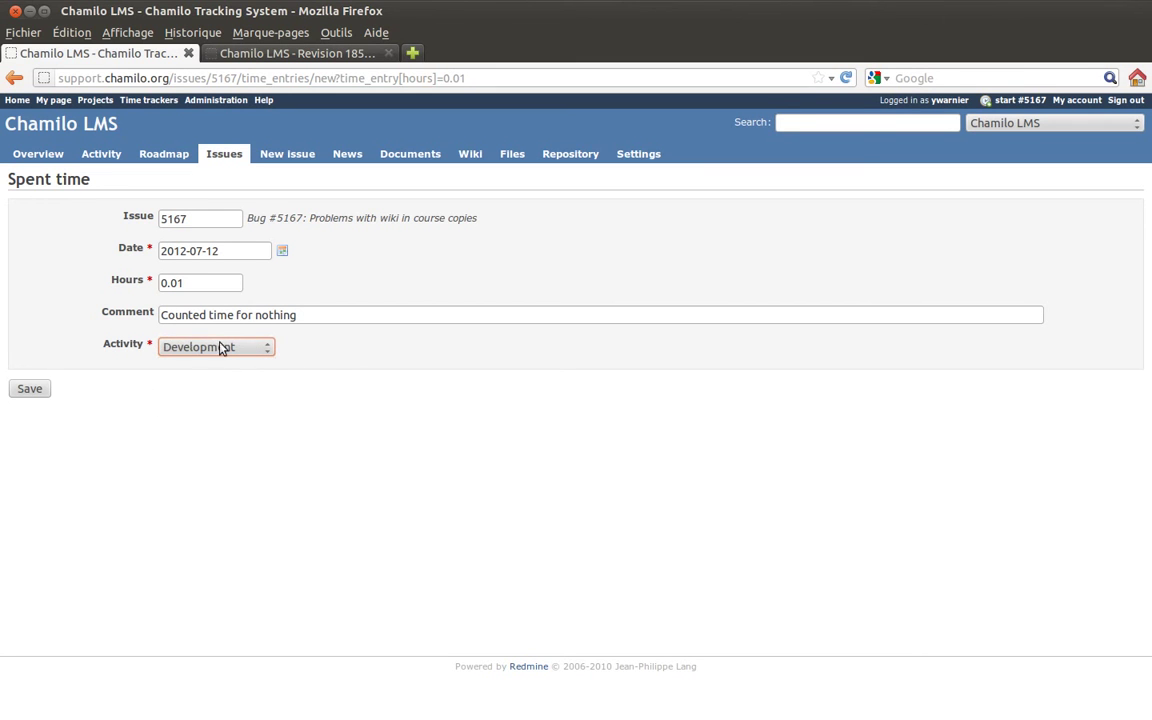
pyautogui.click(251, 349)
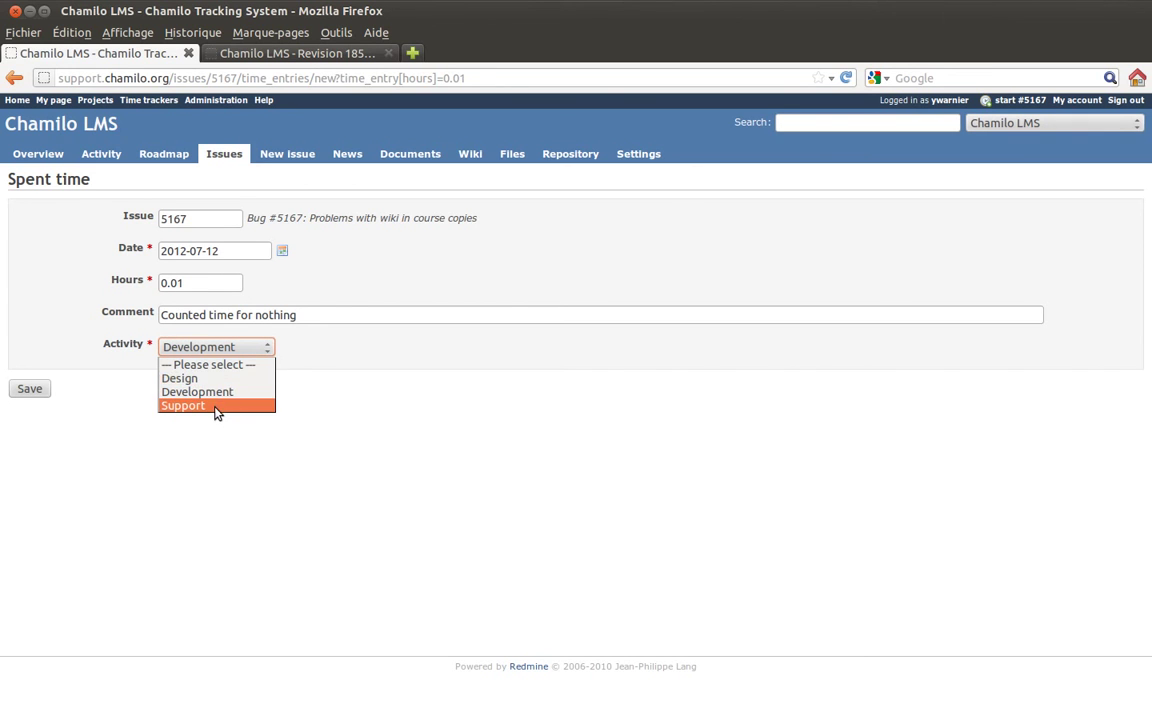
pyautogui.click(128, 372)
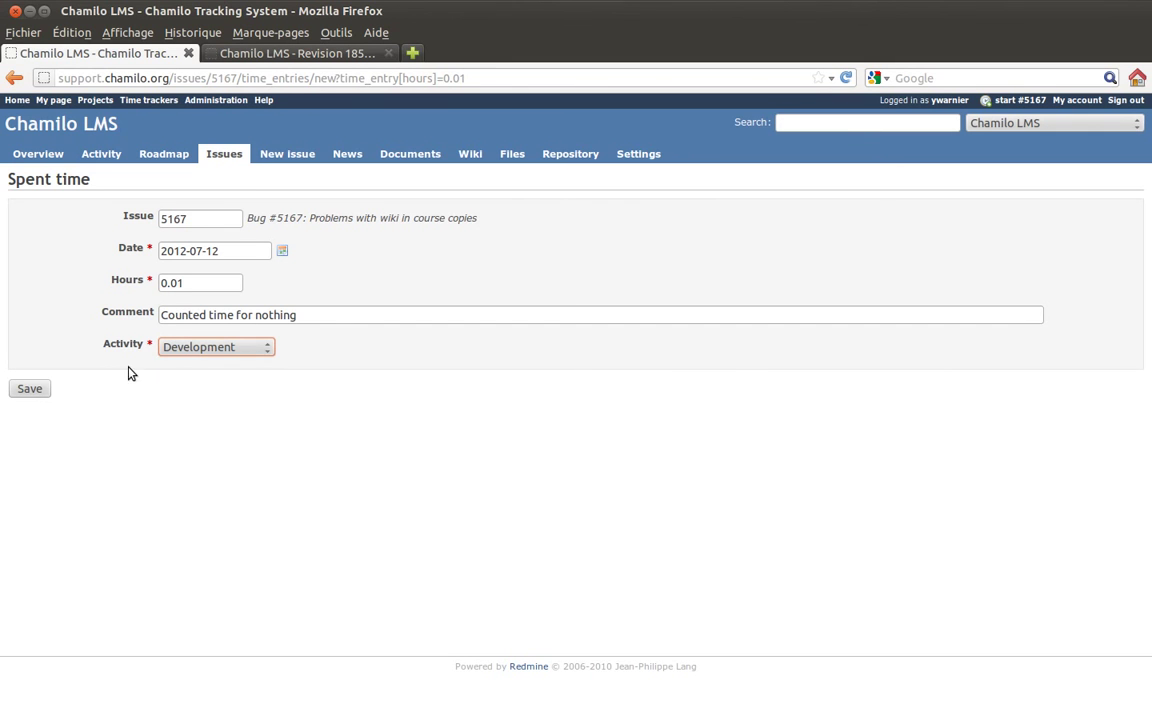
pyautogui.click(258, 347)
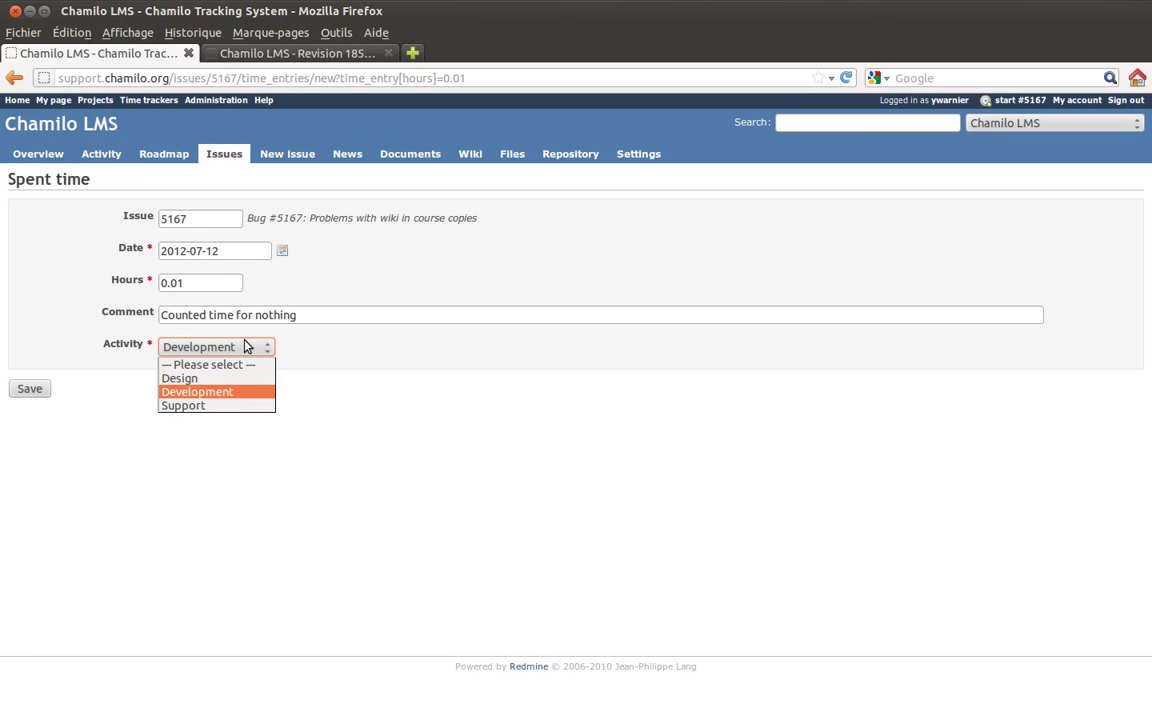
pyautogui.click(183, 405)
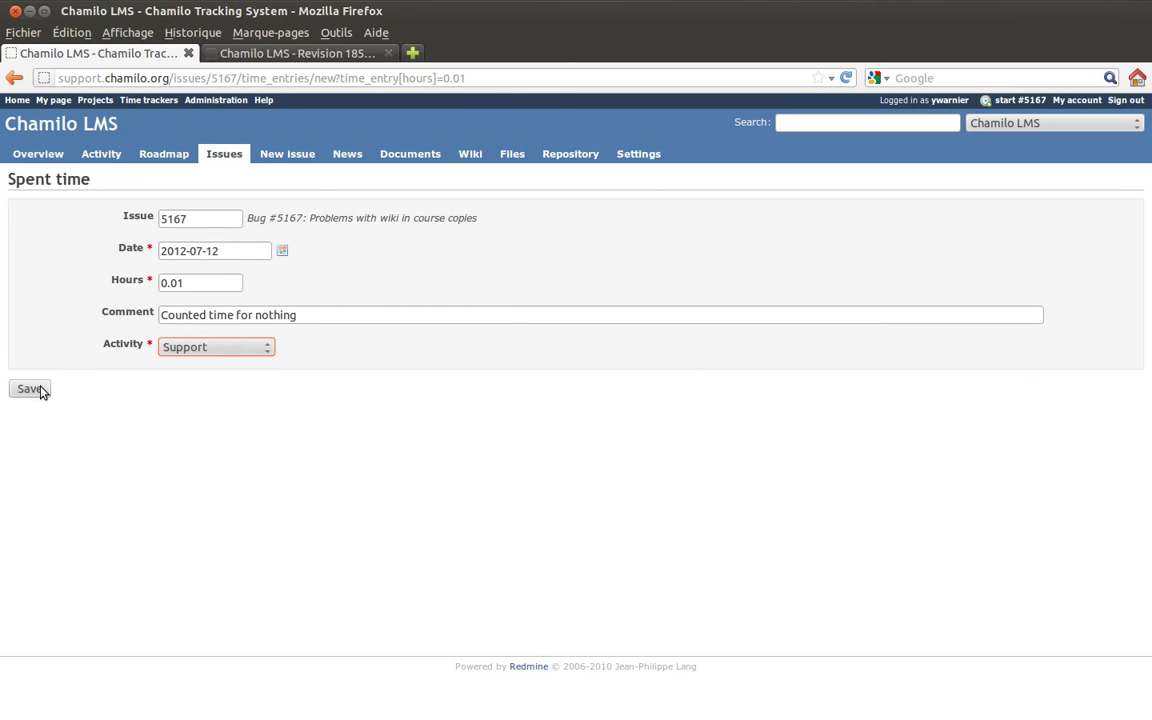
pyautogui.click(49, 159)
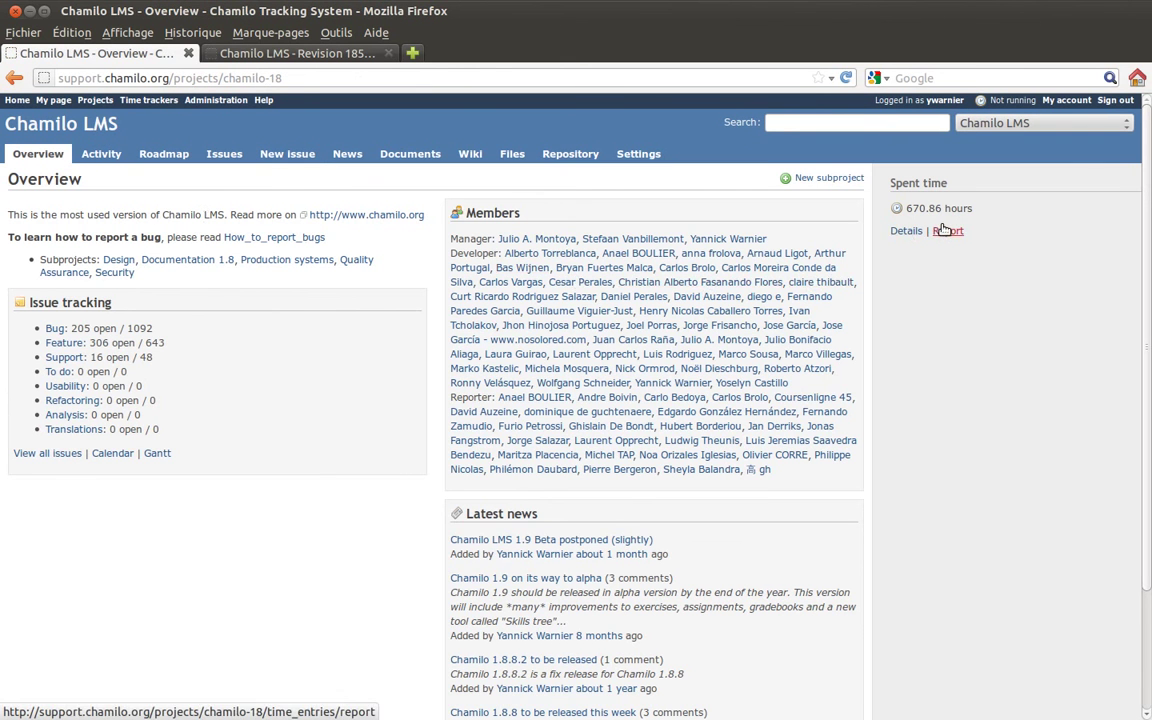
# - Open the detailed spent-time list for Chamilo LMS and switch to its Report view
pyautogui.click(907, 233)
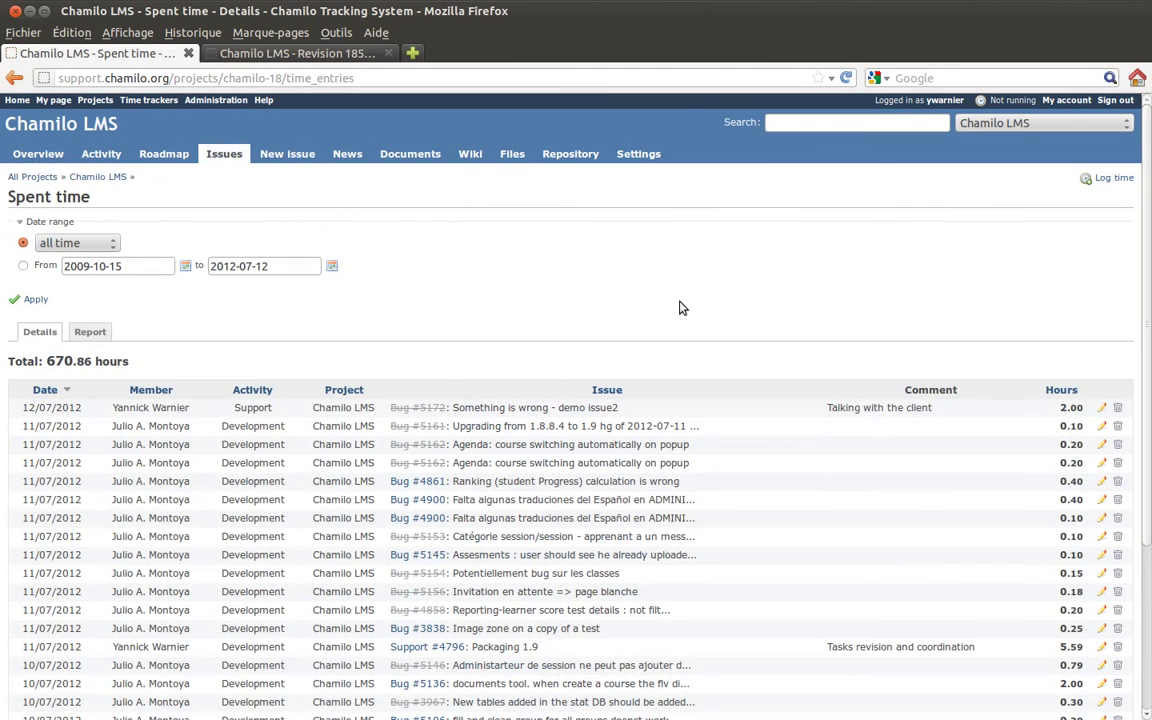
pyautogui.scroll(-3, 697, 314)
pyautogui.scroll(-2, 697, 314)
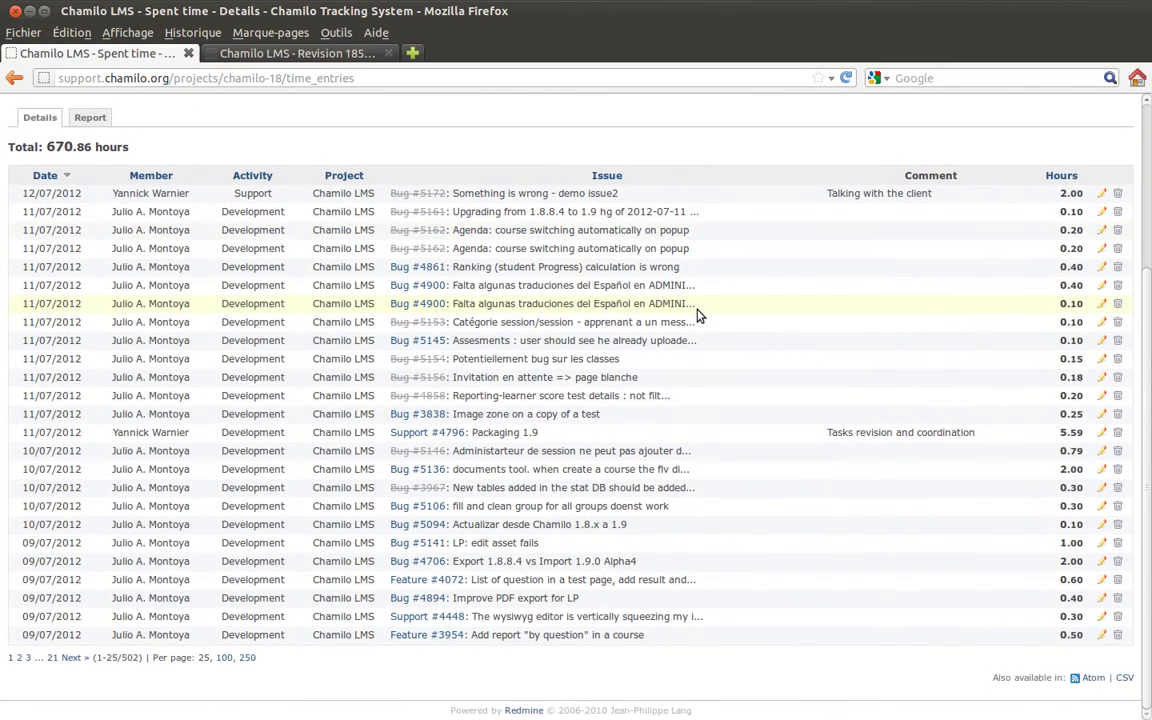
pyautogui.scroll(5, 697, 314)
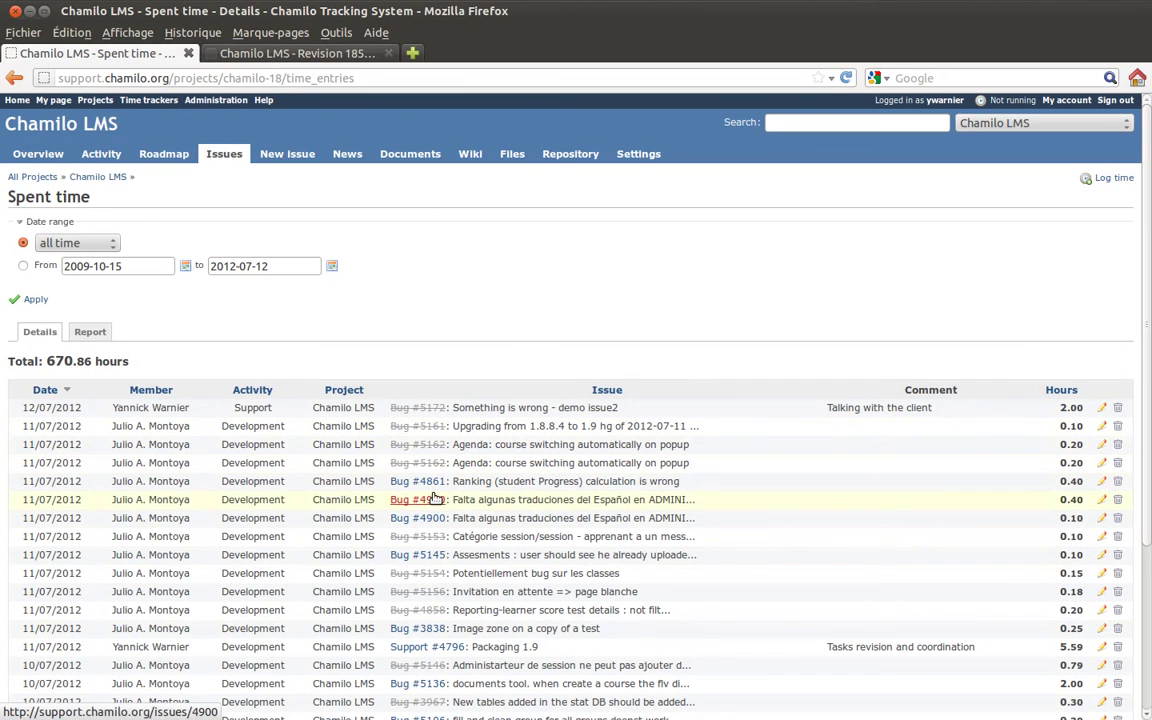
pyautogui.click(90, 331)
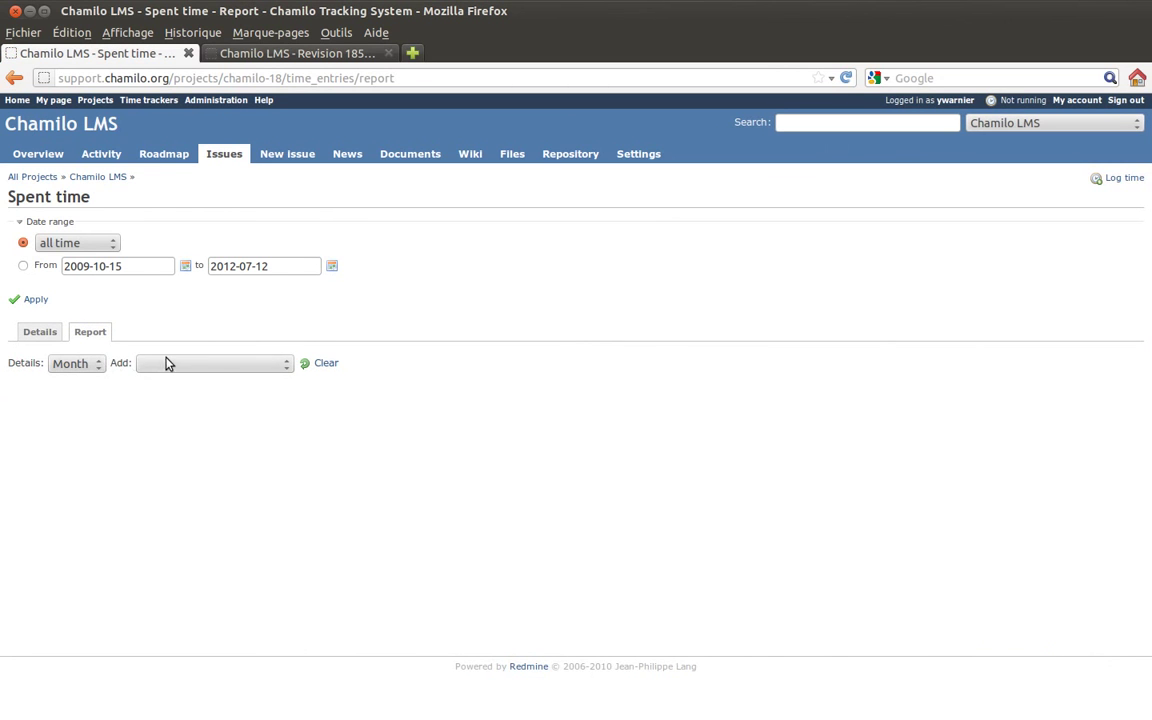
# - Group the spent-time report by Member, then Tracker, and scroll across its monthly columns
pyautogui.click(167, 363)
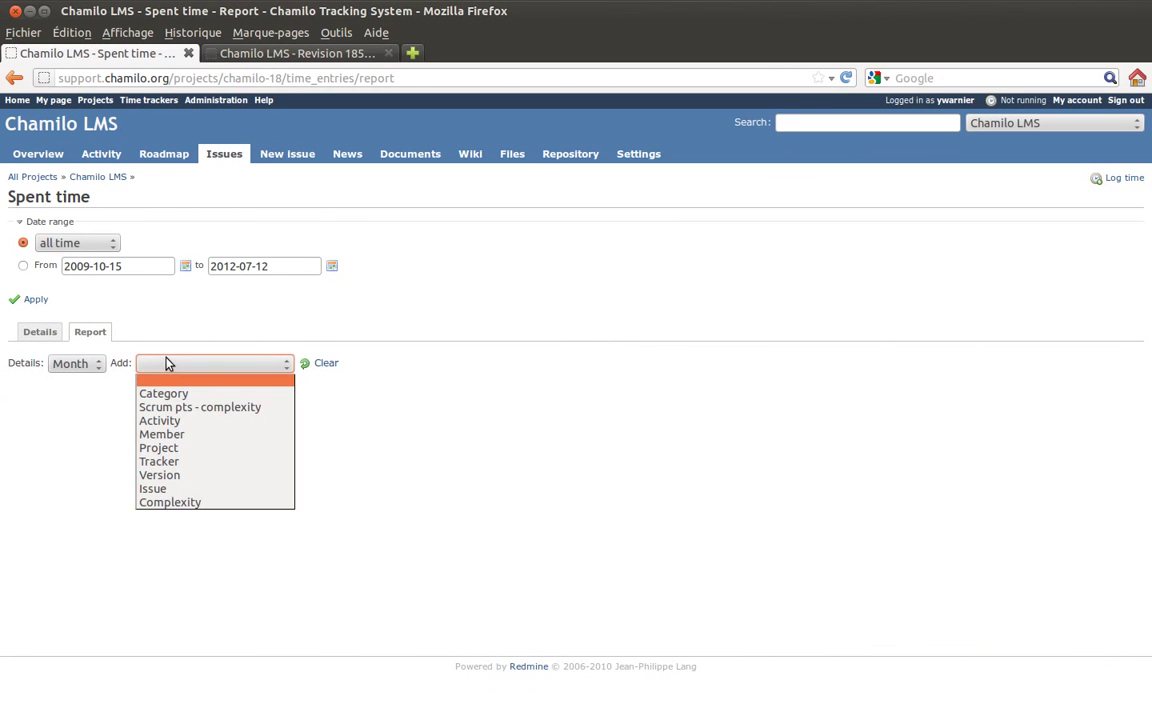
pyautogui.click(183, 436)
pyautogui.click(240, 366)
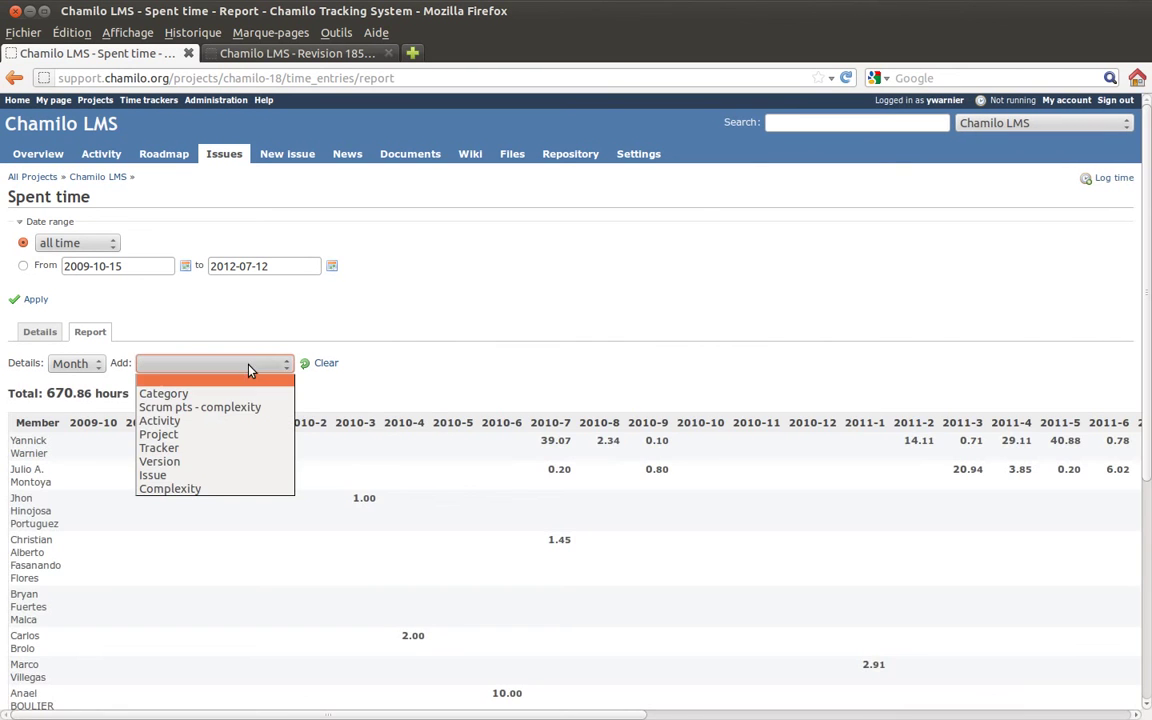
pyautogui.click(213, 449)
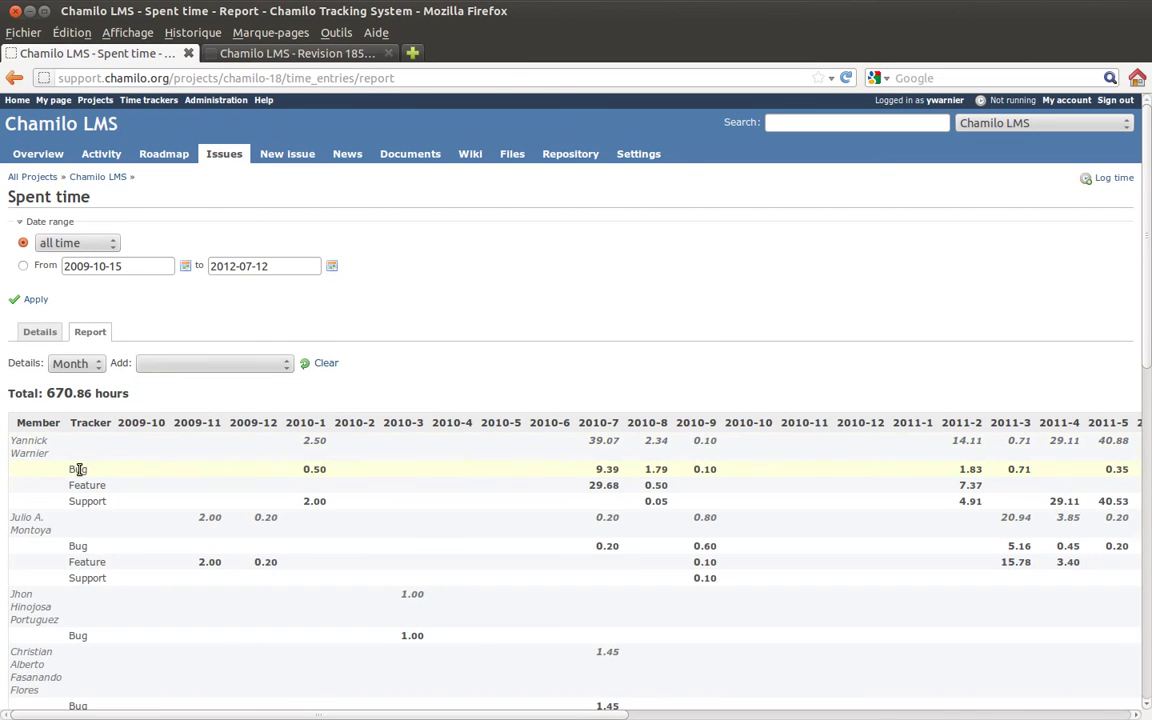
pyautogui.doubleClick(72, 469)
pyautogui.moveTo(62, 485); pyautogui.dragTo(108, 501)
pyautogui.moveTo(257, 715); pyautogui.dragTo(769, 717)
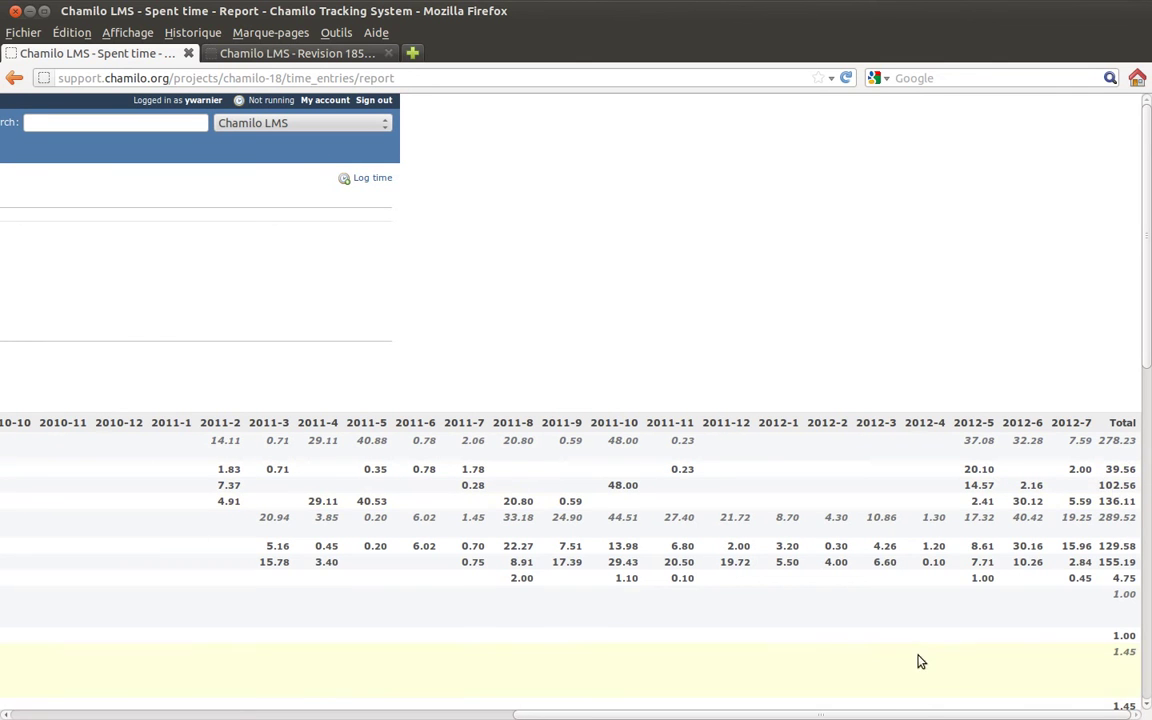
pyautogui.moveTo(499, 711); pyautogui.dragTo(77, 576)
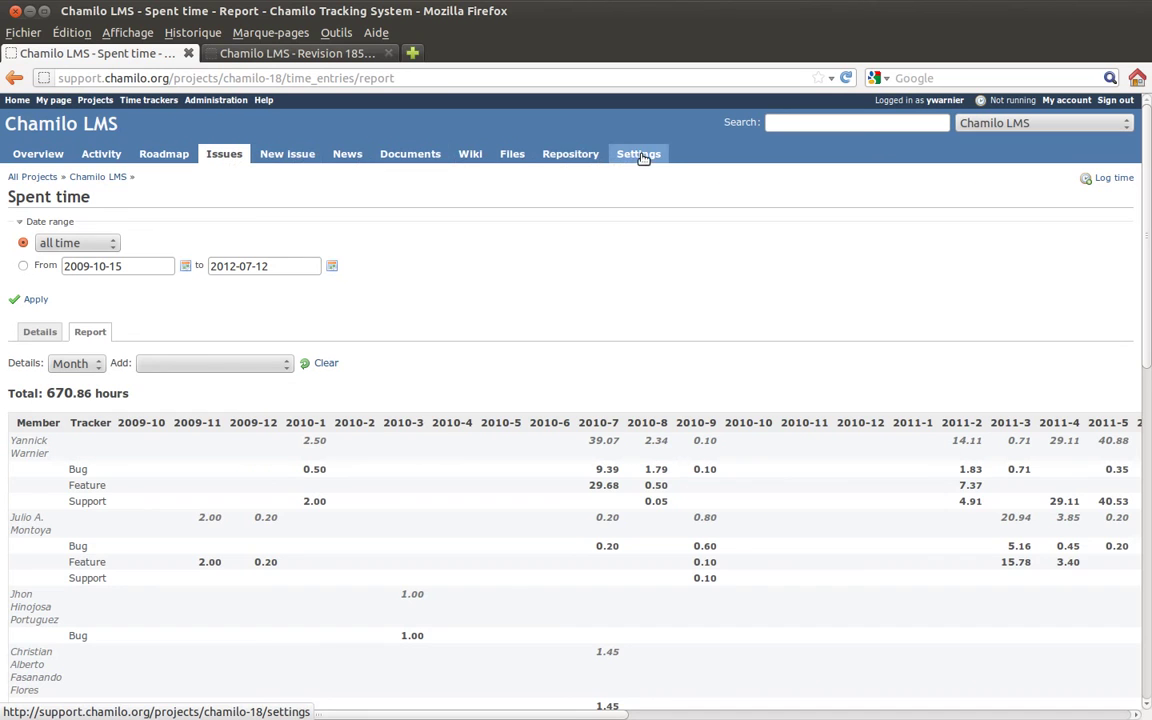
# - Check the project's repository configuration under Settings, then go back to the Repository browser
pyautogui.click(592, 157)
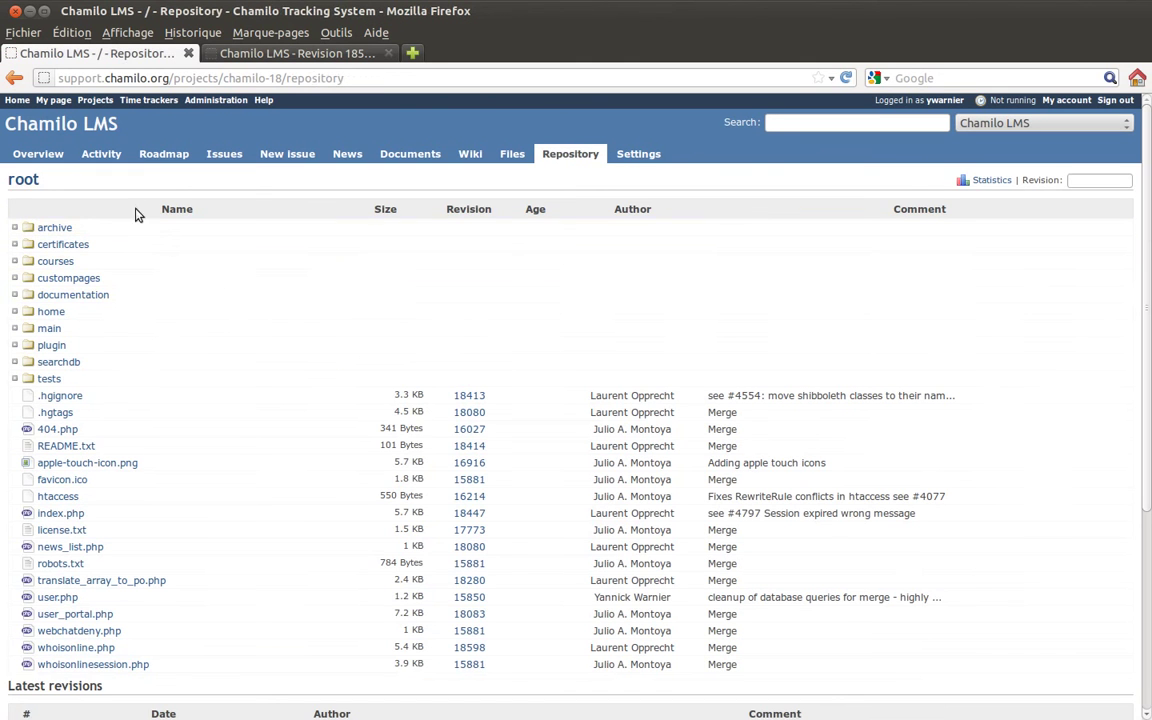
pyautogui.click(636, 154)
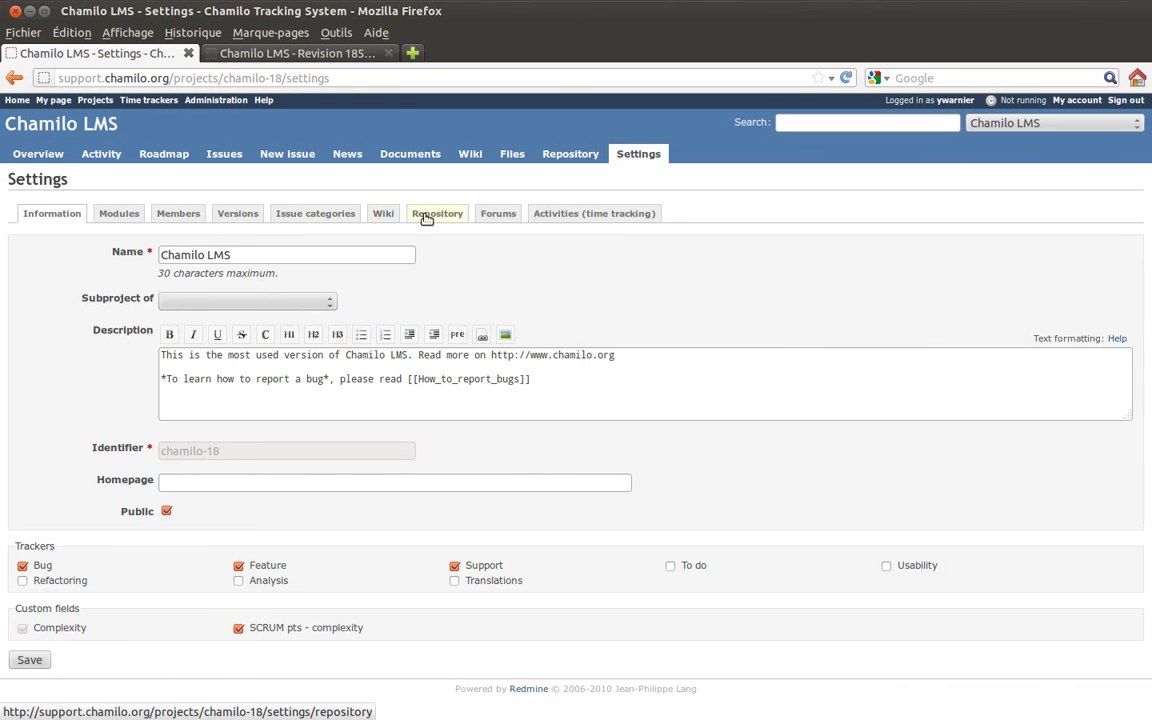
pyautogui.click(436, 215)
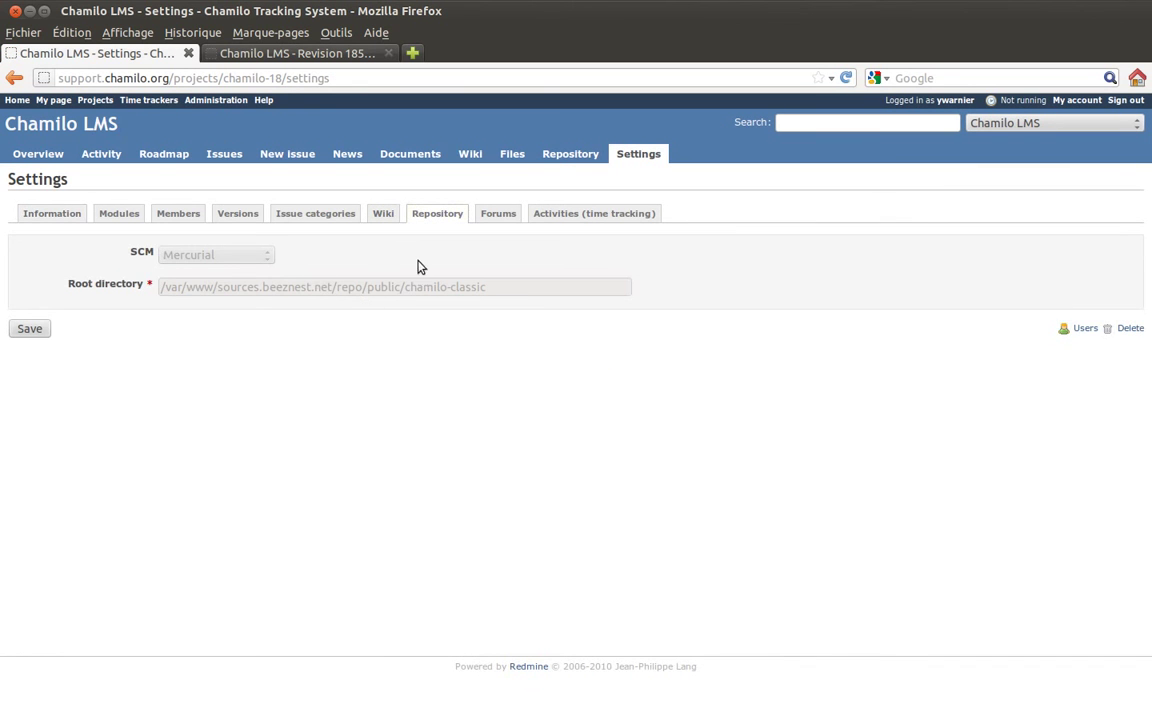
pyautogui.click(560, 157)
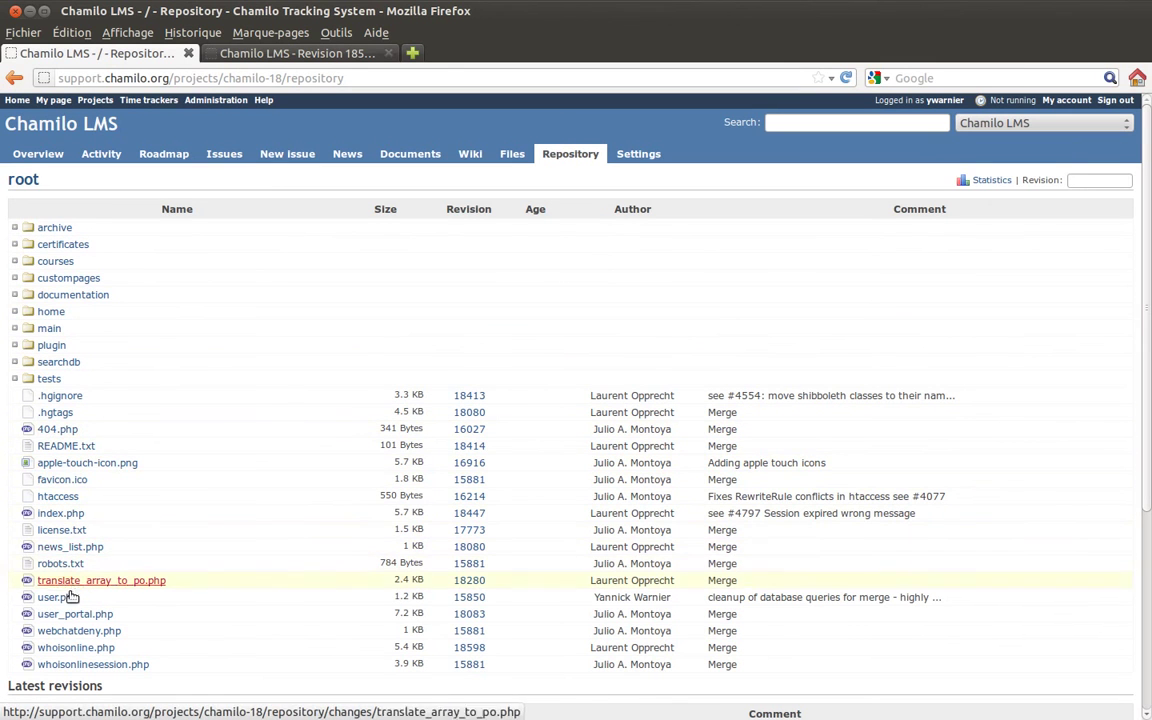
# - Open index.php's revision history and select revisions 18447 and 18080 for comparison
pyautogui.click(47, 516)
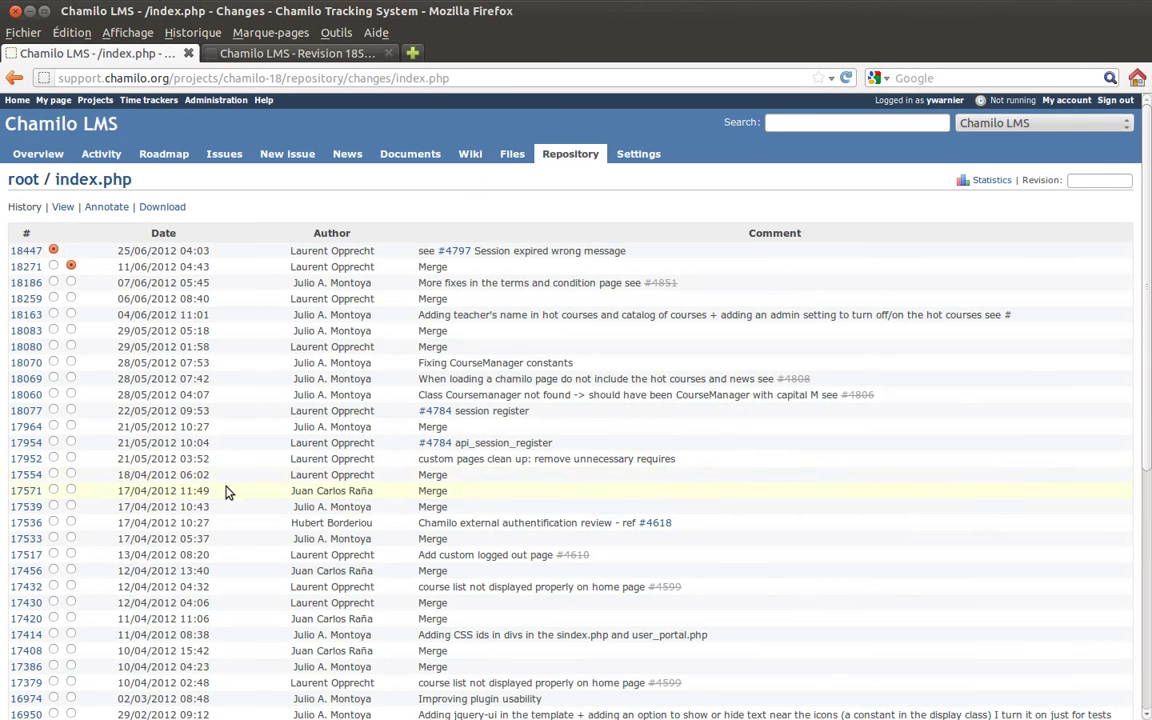
pyautogui.moveTo(124, 250); pyautogui.dragTo(130, 250)
pyautogui.click(148, 252)
pyautogui.moveTo(290, 251); pyautogui.dragTo(374, 251)
pyautogui.click(70, 347)
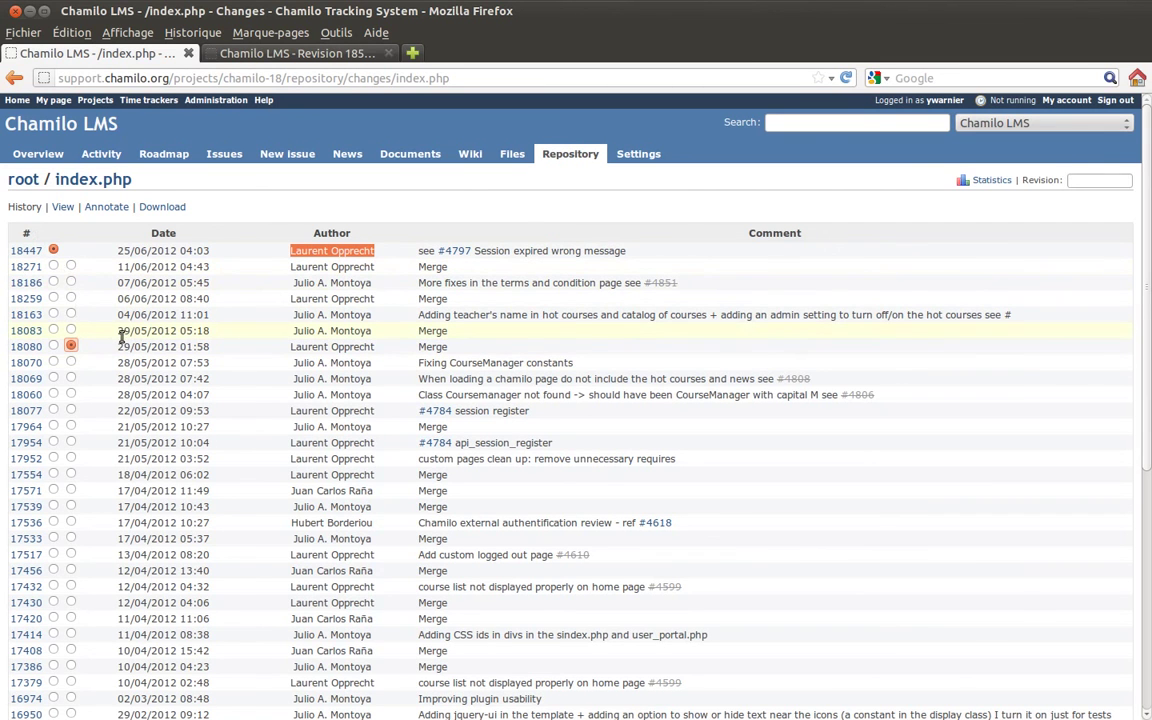
pyautogui.moveTo(119, 346); pyautogui.dragTo(138, 348)
pyautogui.click(122, 250)
pyautogui.moveTo(122, 250); pyautogui.dragTo(149, 253)
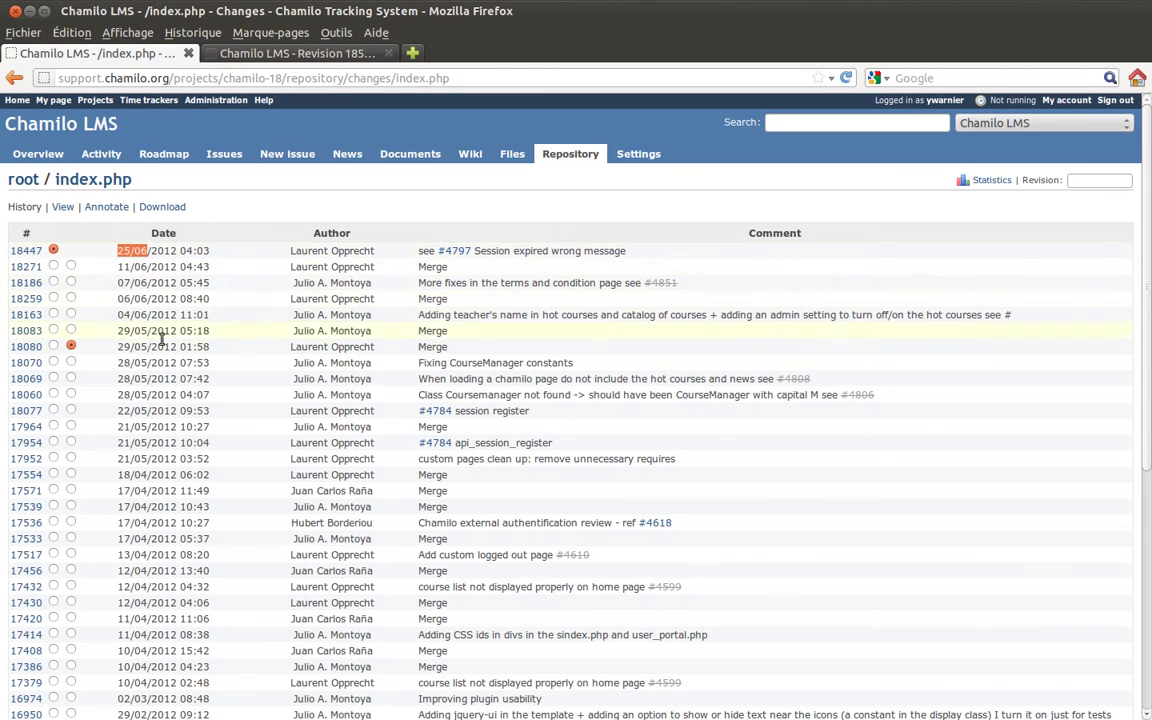
pyautogui.scroll(-6, 215, 365)
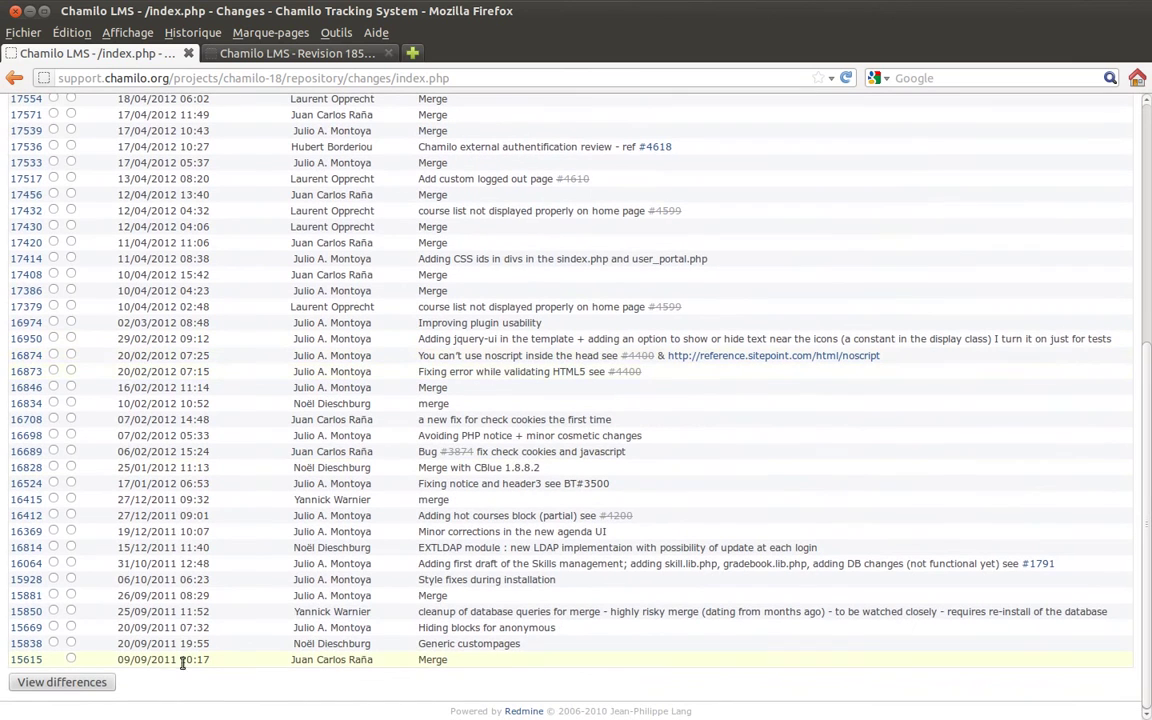
# - View the inline diff of index.php from 18080 to 18447, reviewing the cookie, session and custom-page changes
pyautogui.click(72, 682)
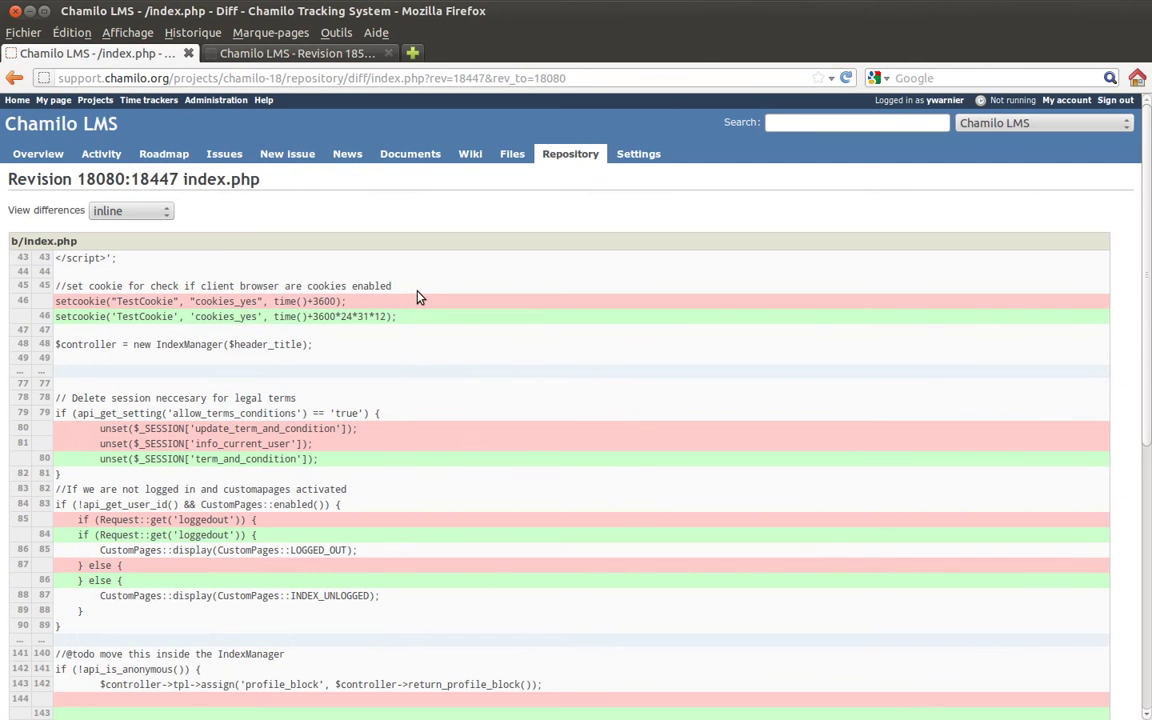
pyautogui.scroll(-3, 421, 296)
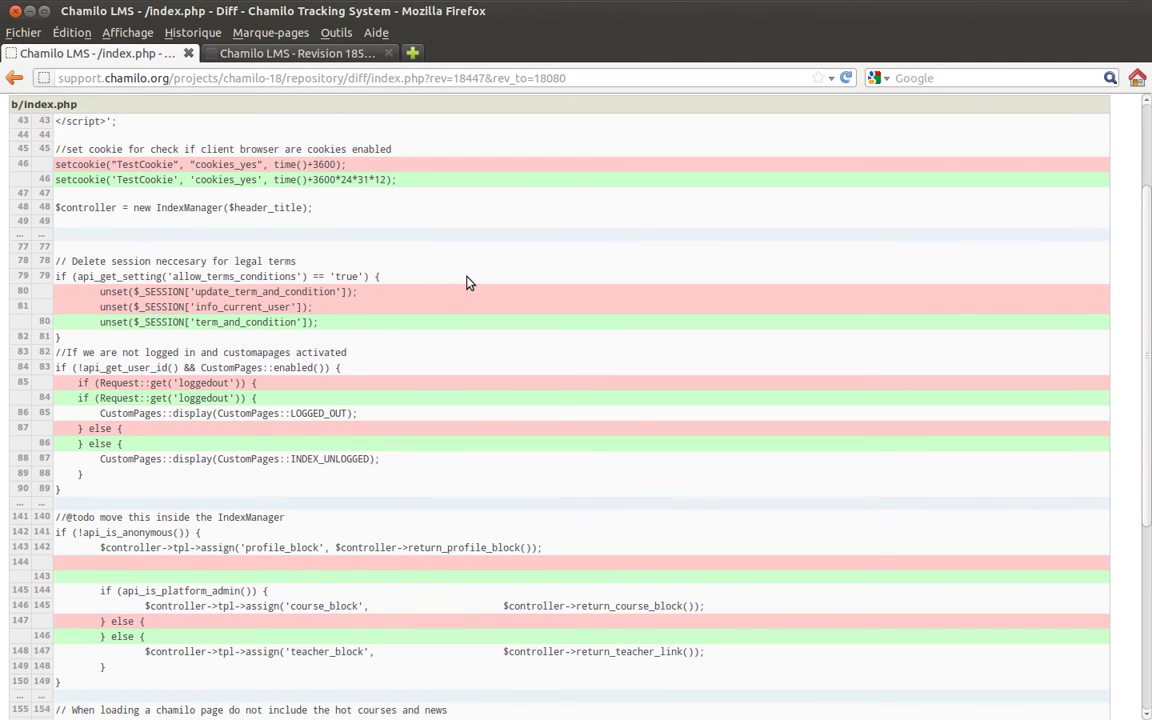
pyautogui.scroll(-7, 467, 283)
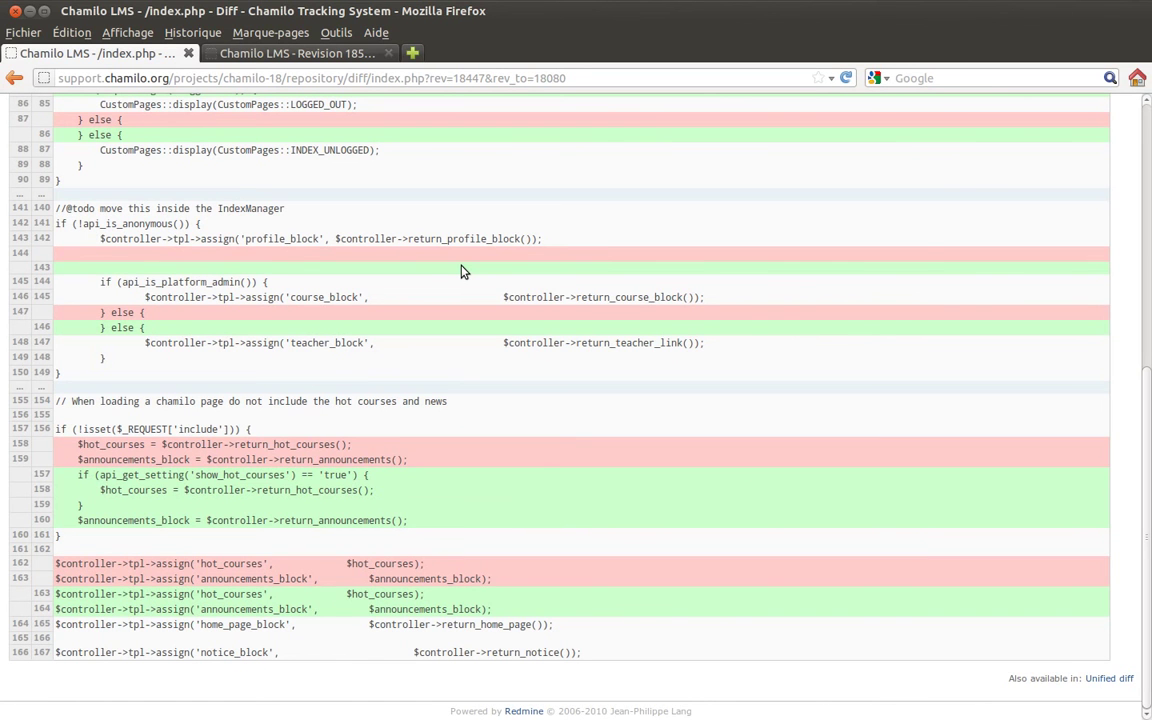
pyautogui.scroll(10, 290, 249)
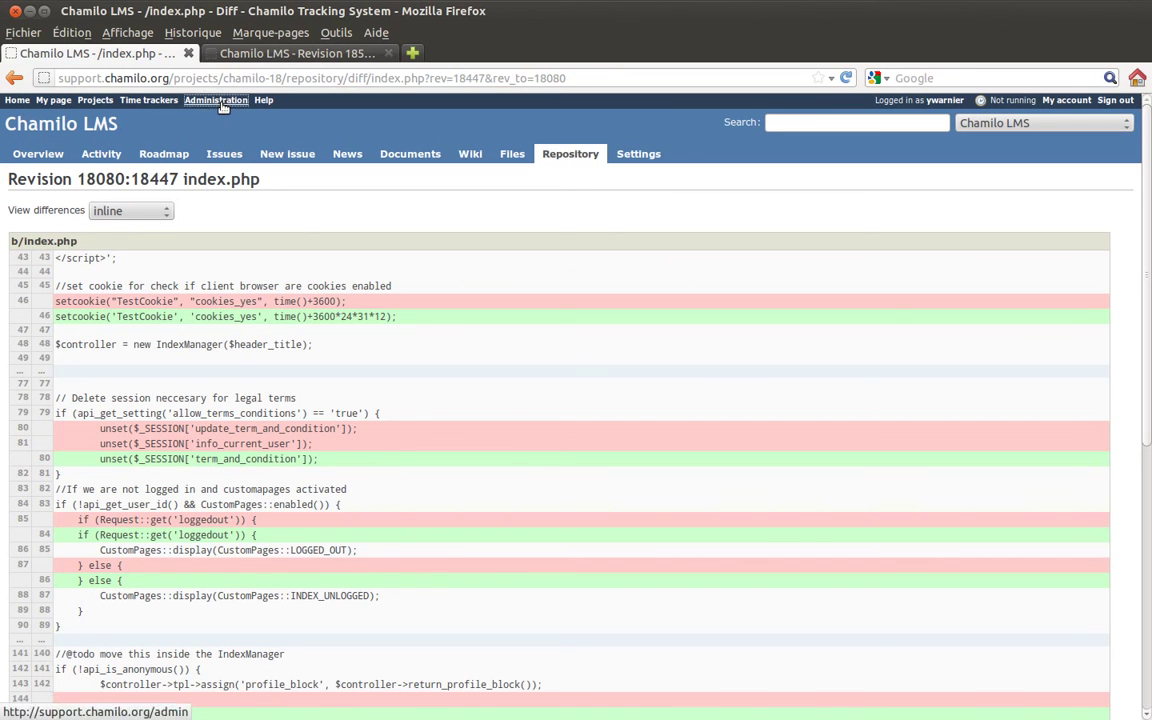
# - Go to the Administration page, then to My page with assigned and watched issues
pyautogui.click(215, 100)
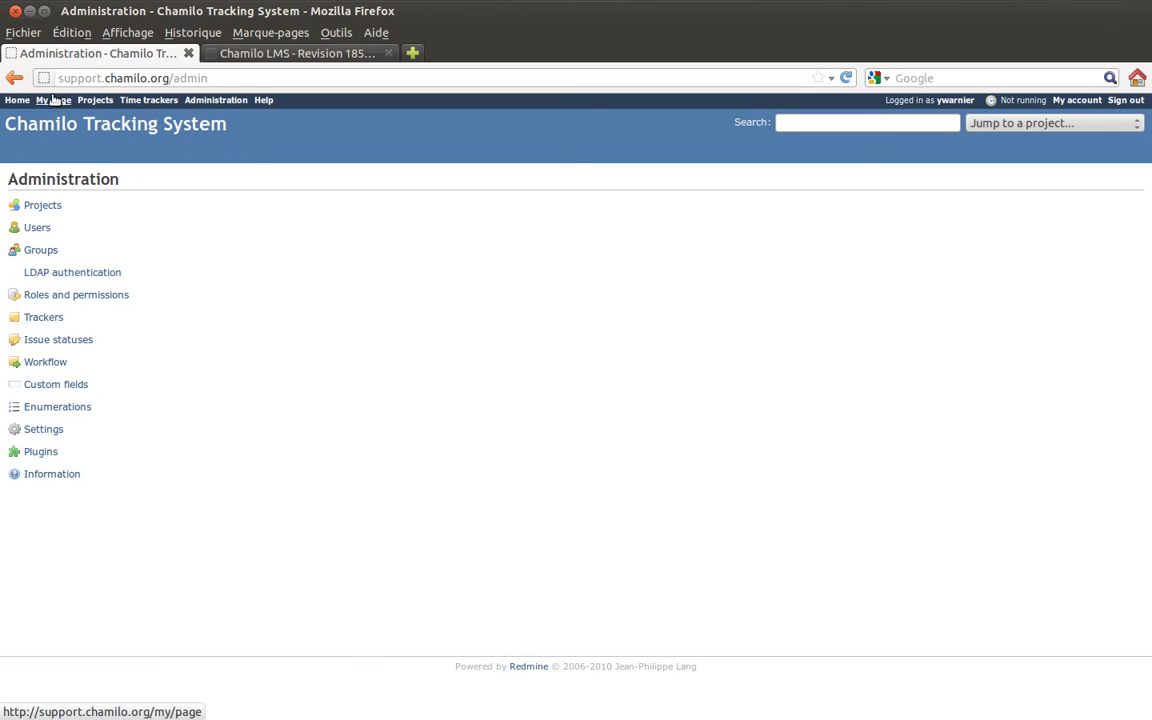
pyautogui.click(16, 101)
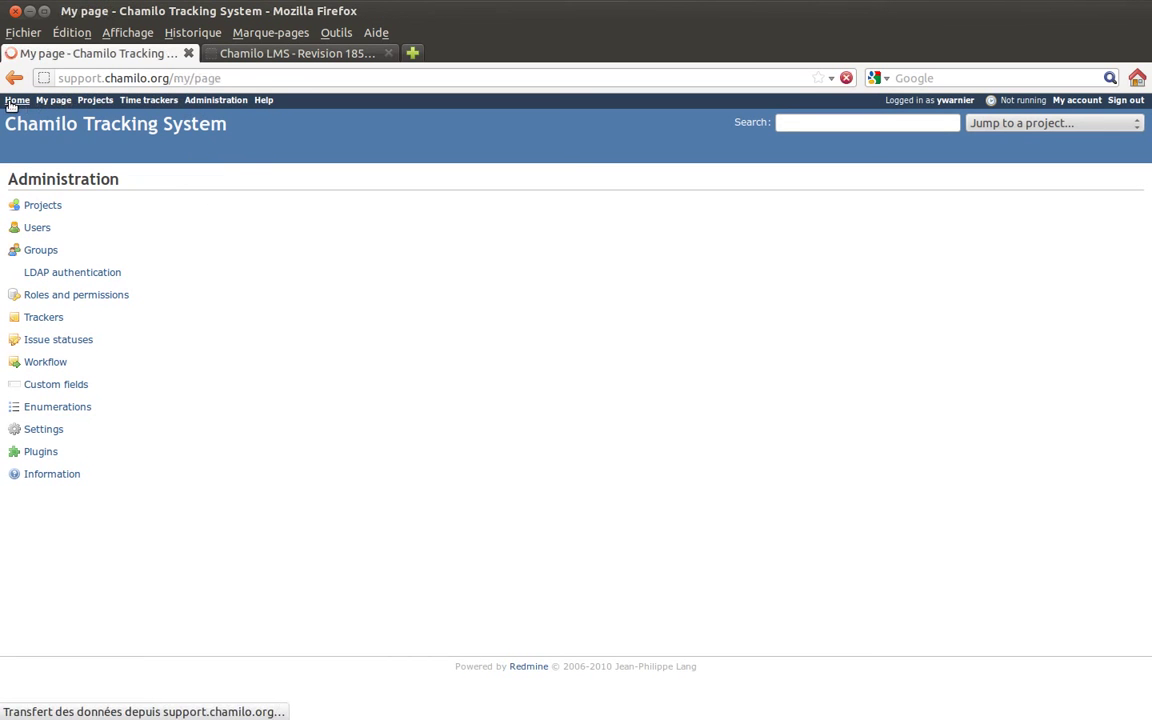